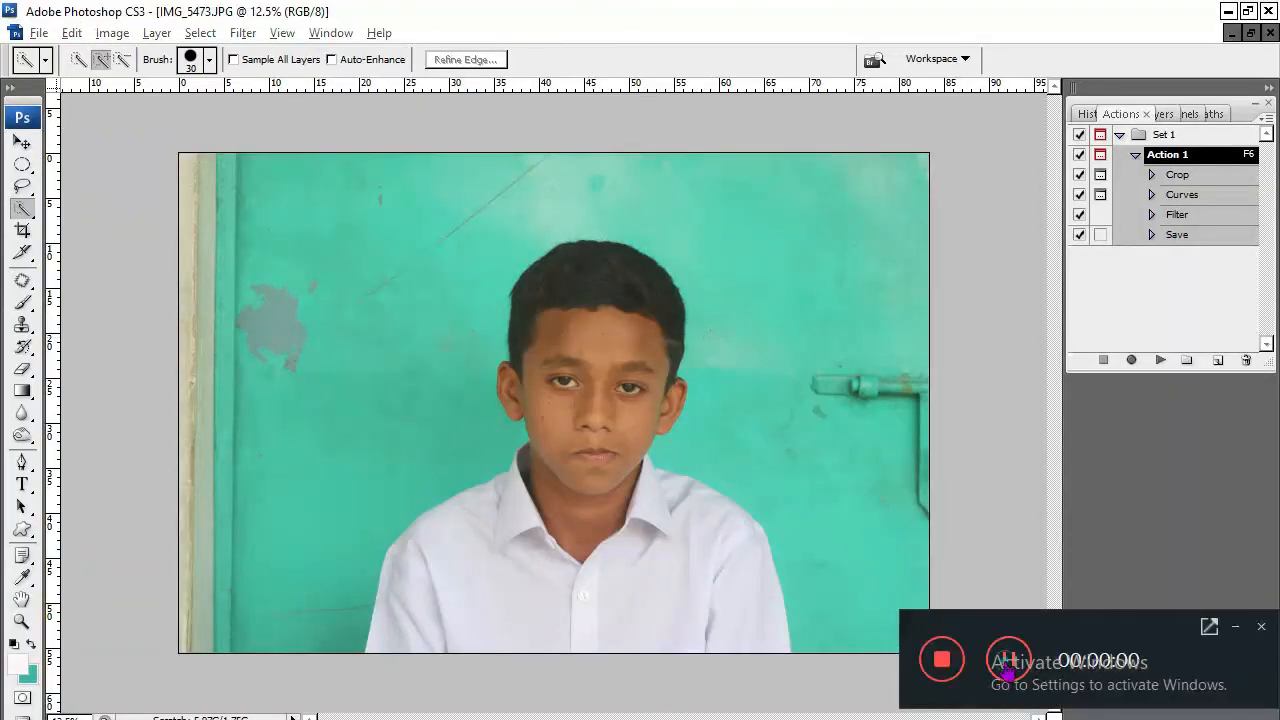
# Run Action 1 on IMG_5473 and crop the photo to the boy's head and shoulders.
pyautogui.press('F6')
pyautogui.moveTo(1140, 640); pyautogui.dragTo(1098, 143)
pyautogui.click(471, 28)
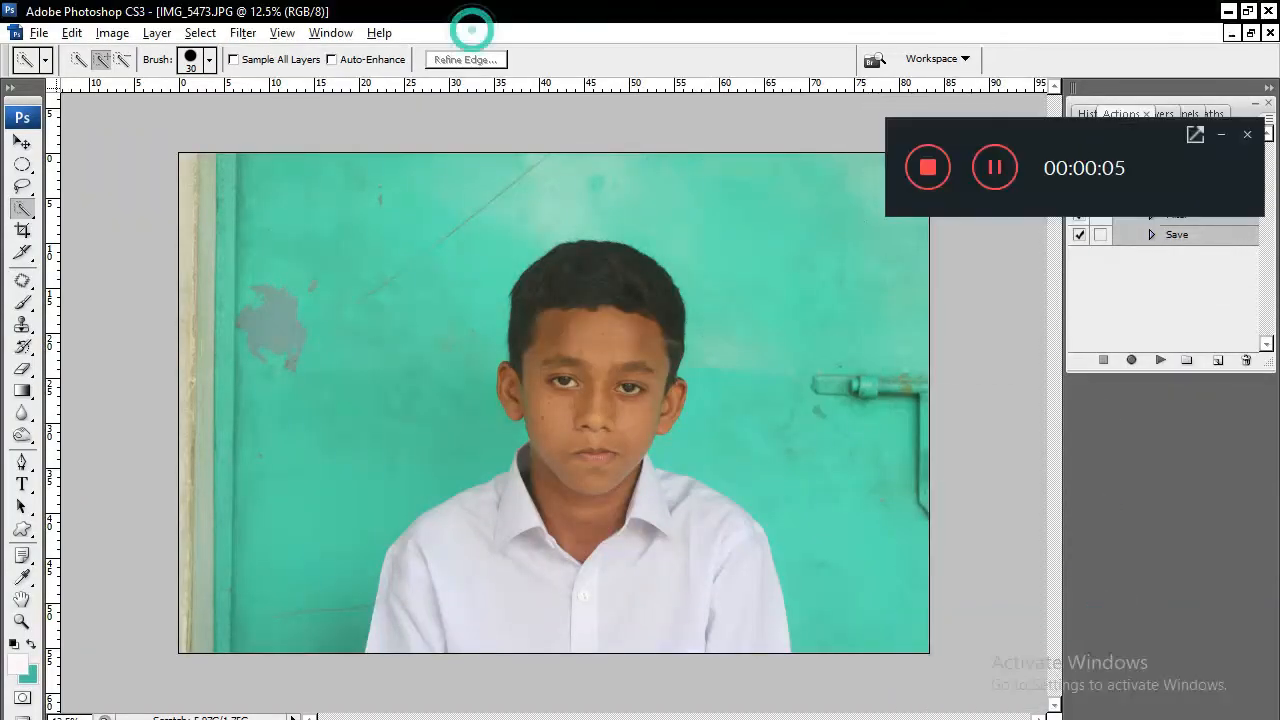
pyautogui.press('F2')
pyautogui.moveTo(523, 289); pyautogui.dragTo(584, 323)
pyautogui.press('Return')
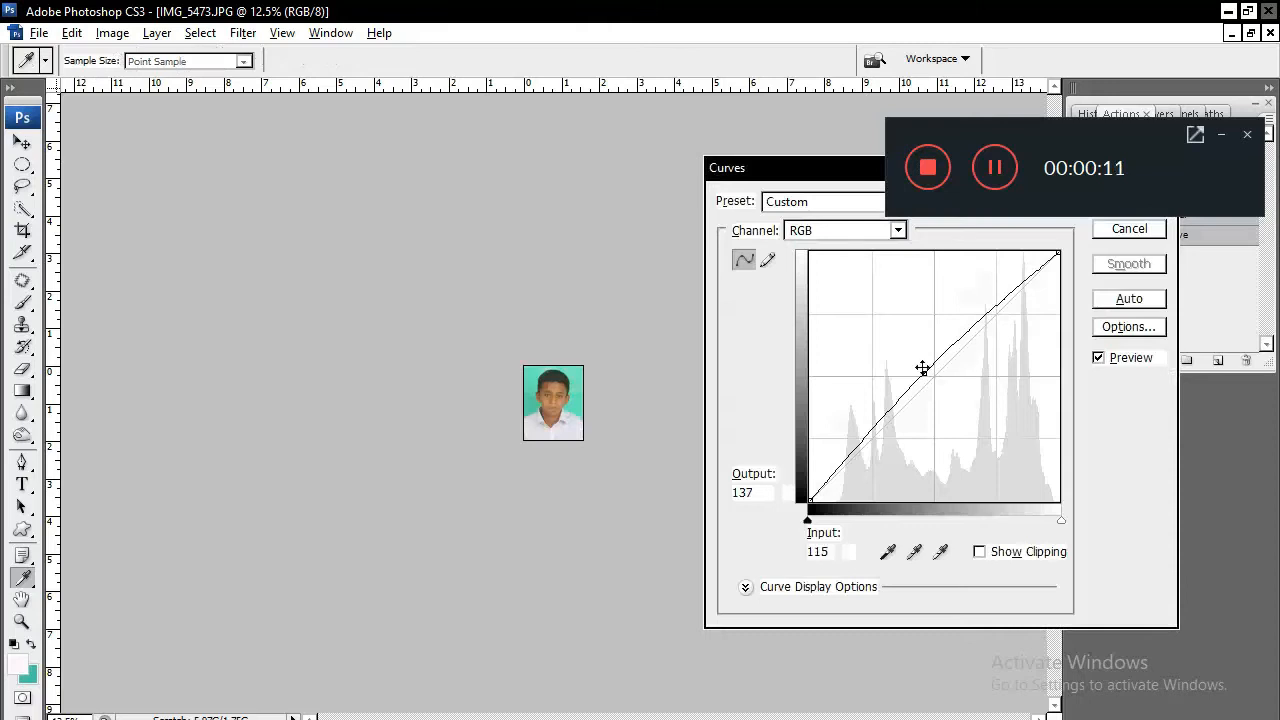
# Move the Curves dialog clear of the overlay and apply the action's custom RGB curve to IMG_5473.
pyautogui.moveTo(815, 196); pyautogui.dragTo(815, 245)
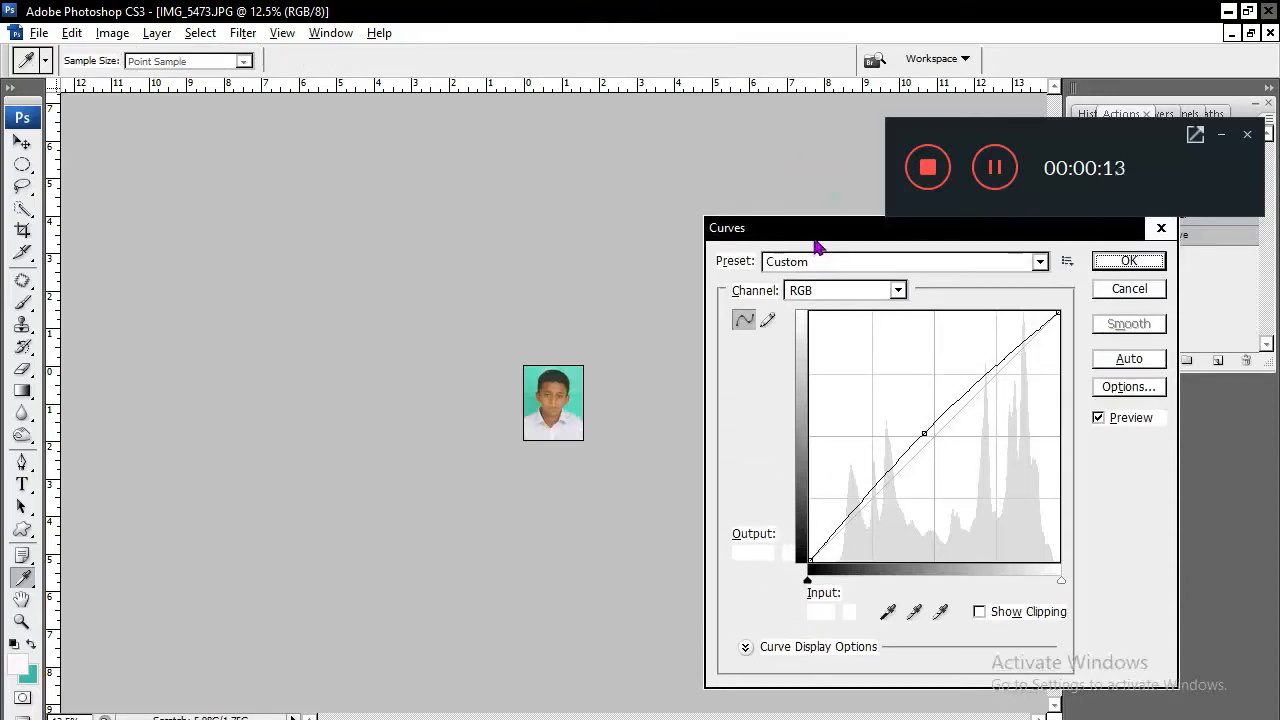
pyautogui.moveTo(1069, 131); pyautogui.dragTo(1074, 41)
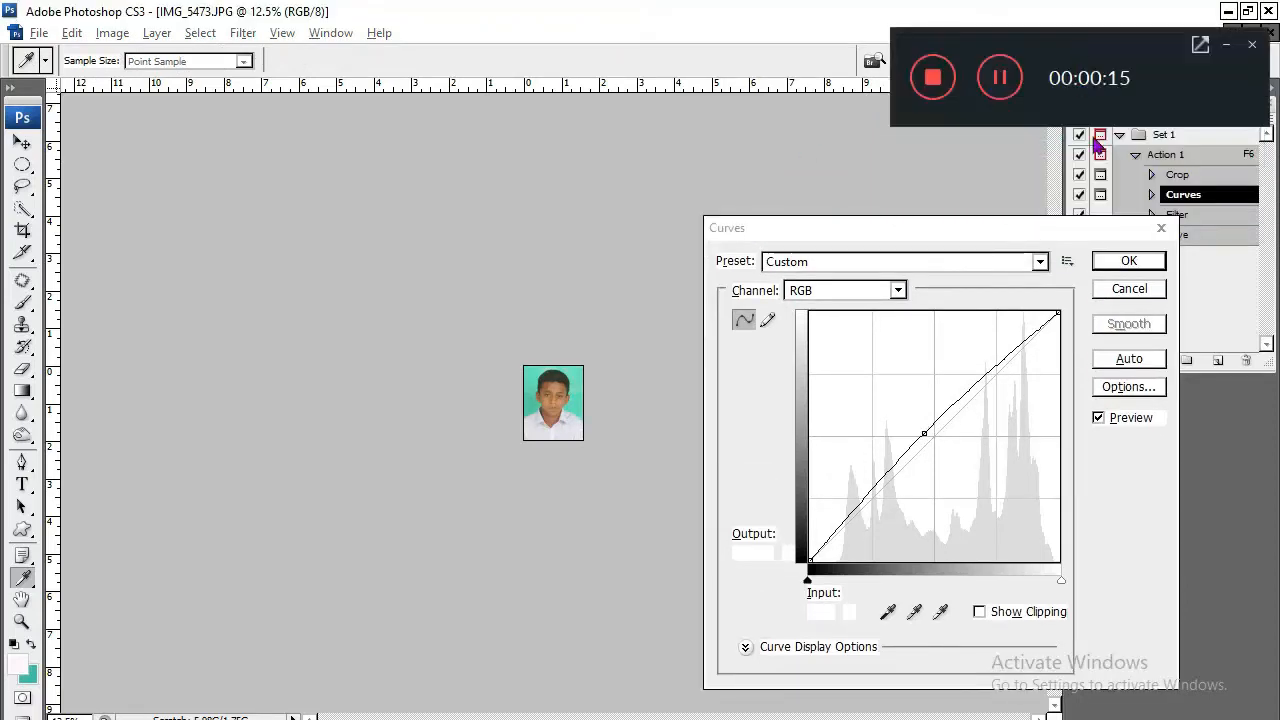
pyautogui.click(1138, 265)
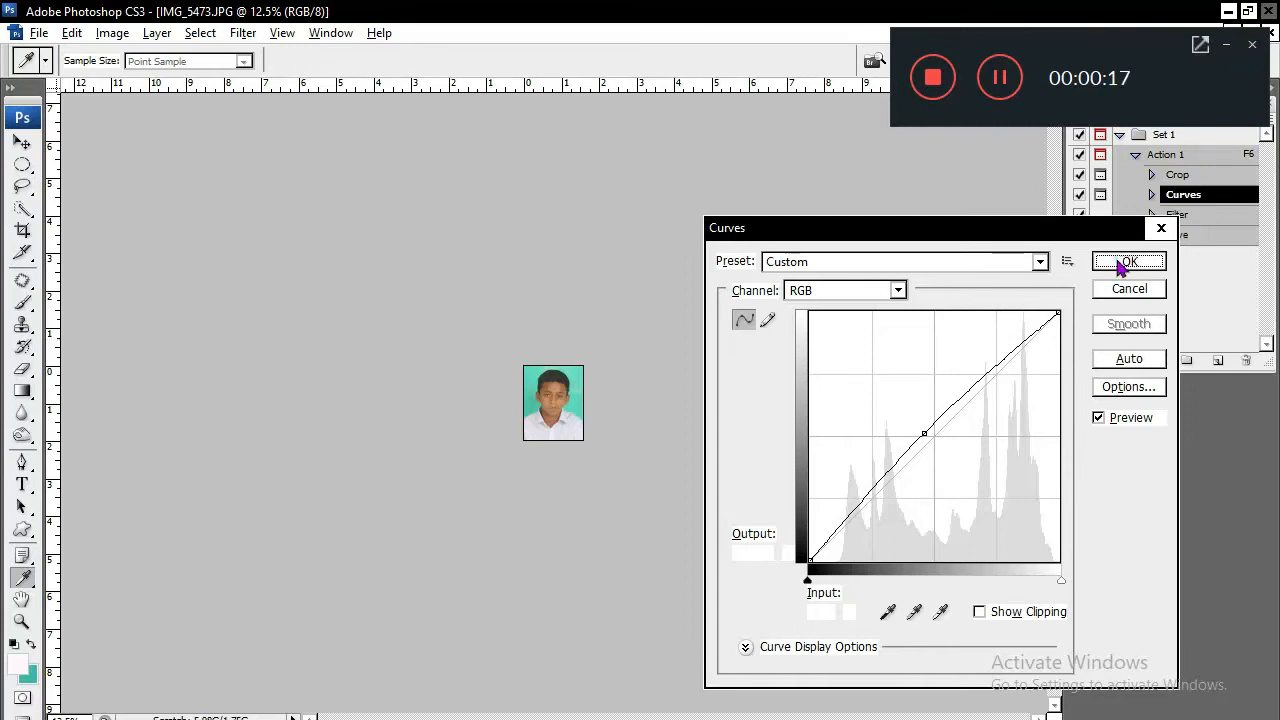
pyautogui.click(1126, 262)
# Using the evaluation version of DCE Tools, slightly raise Enh.Details, lower Midtones and apply AutoEnhance to IMG_5473.
pyautogui.click(655, 465)
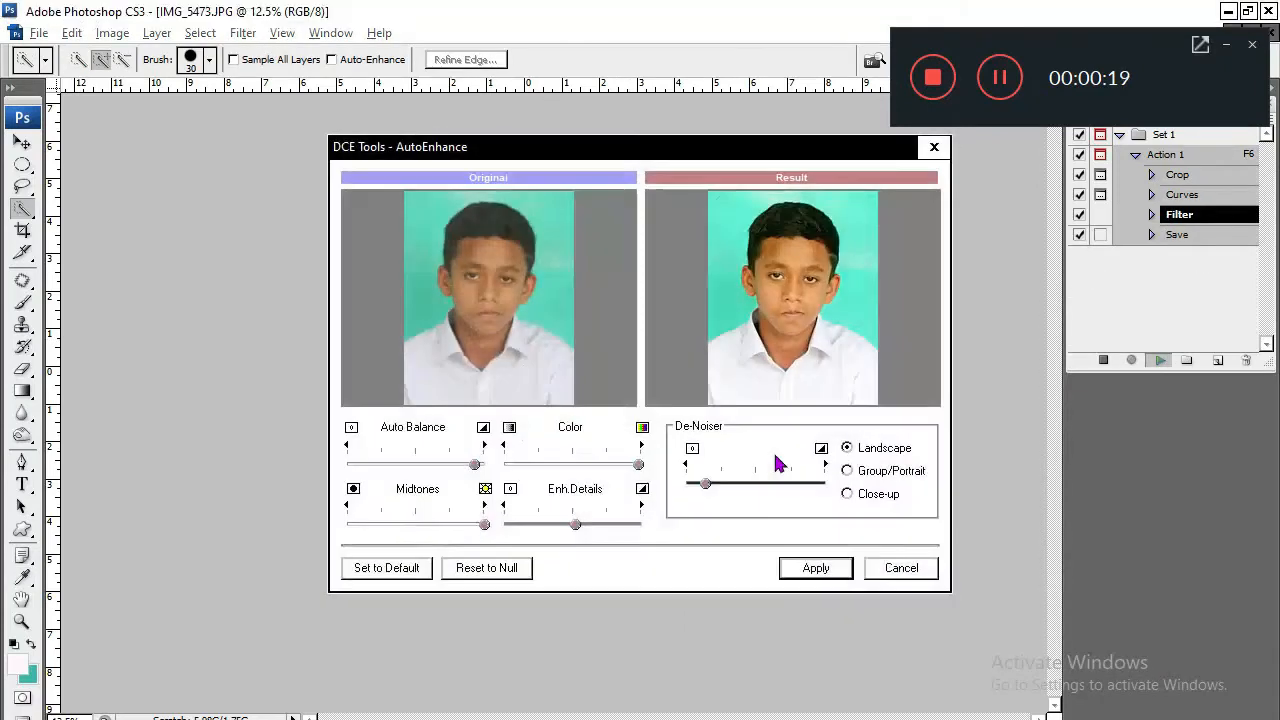
pyautogui.click(580, 525)
pyautogui.moveTo(484, 524); pyautogui.dragTo(461, 524)
pyautogui.click(812, 567)
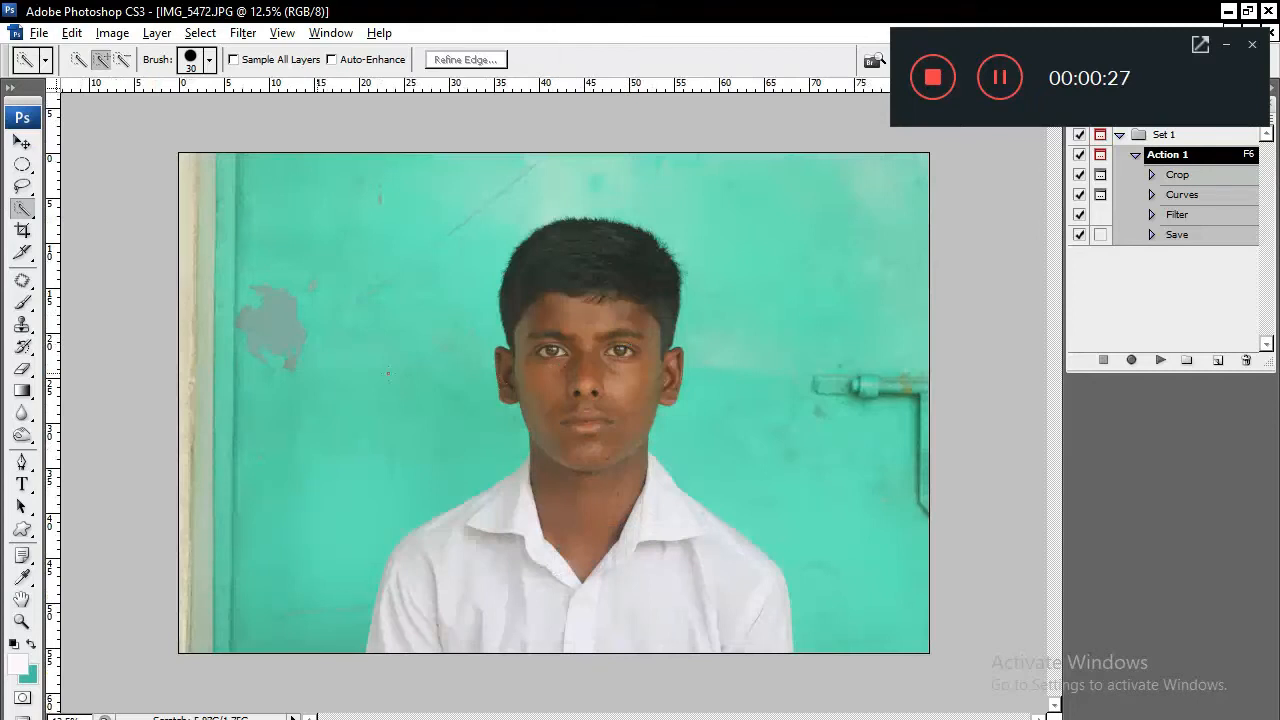
# Run Action 1 on IMG_5472, adjust the crop frame around the boy's head and shoulders, and commit the crop.
pyautogui.press('F6')
pyautogui.moveTo(506, 286); pyautogui.dragTo(554, 306)
pyautogui.moveTo(746, 612); pyautogui.dragTo(763, 640)
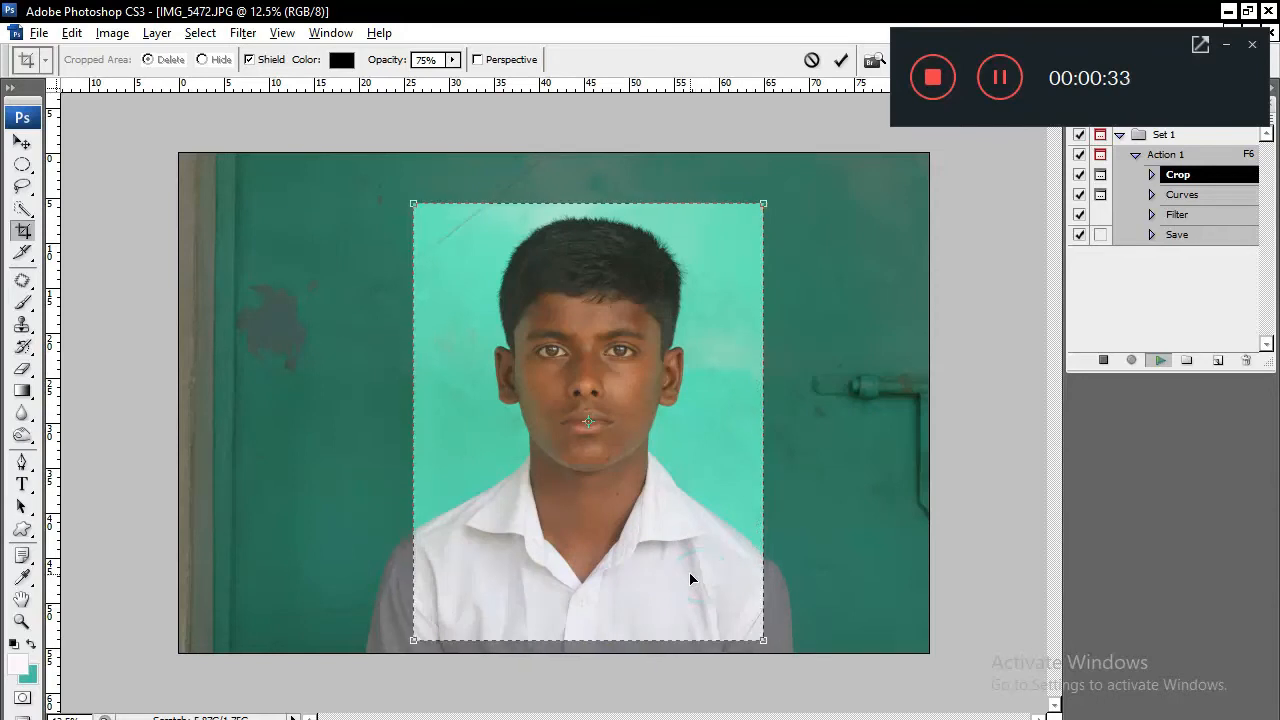
pyautogui.press('Return')
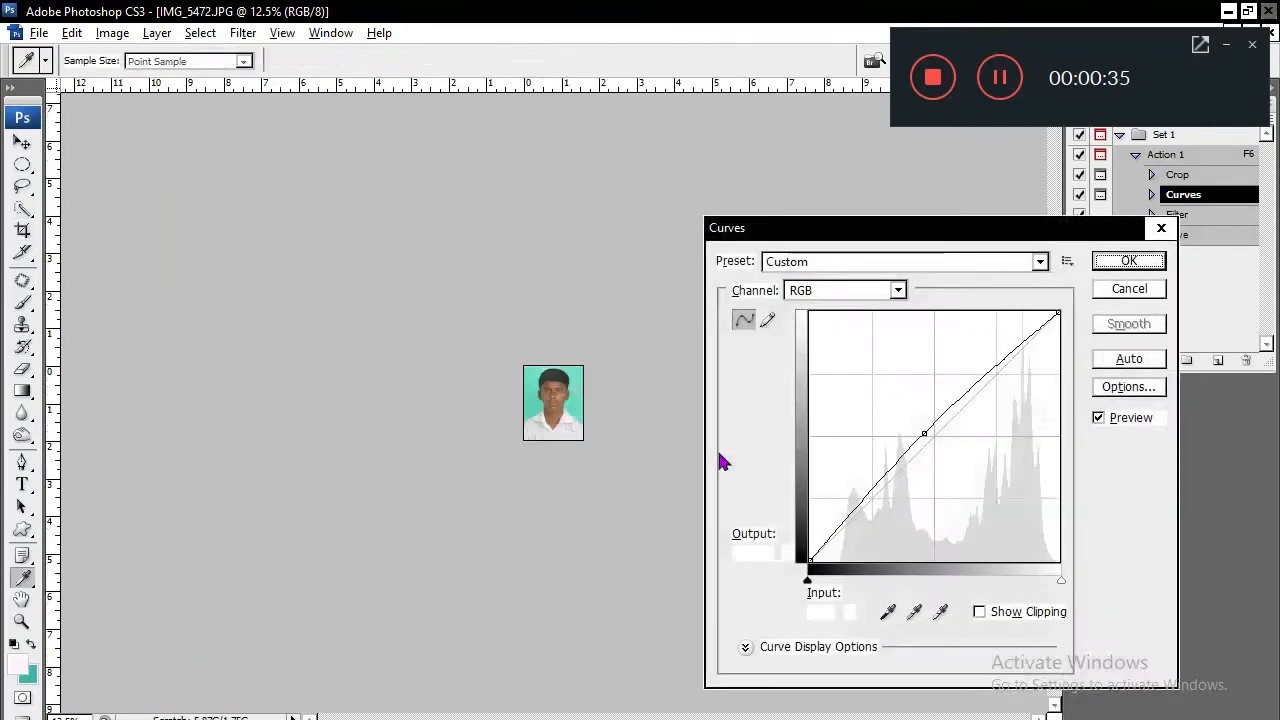
# Accept the custom RGB curve for IMG_5472, then lower Auto Balance slightly and apply AutoEnhance.
pyautogui.click(1100, 264)
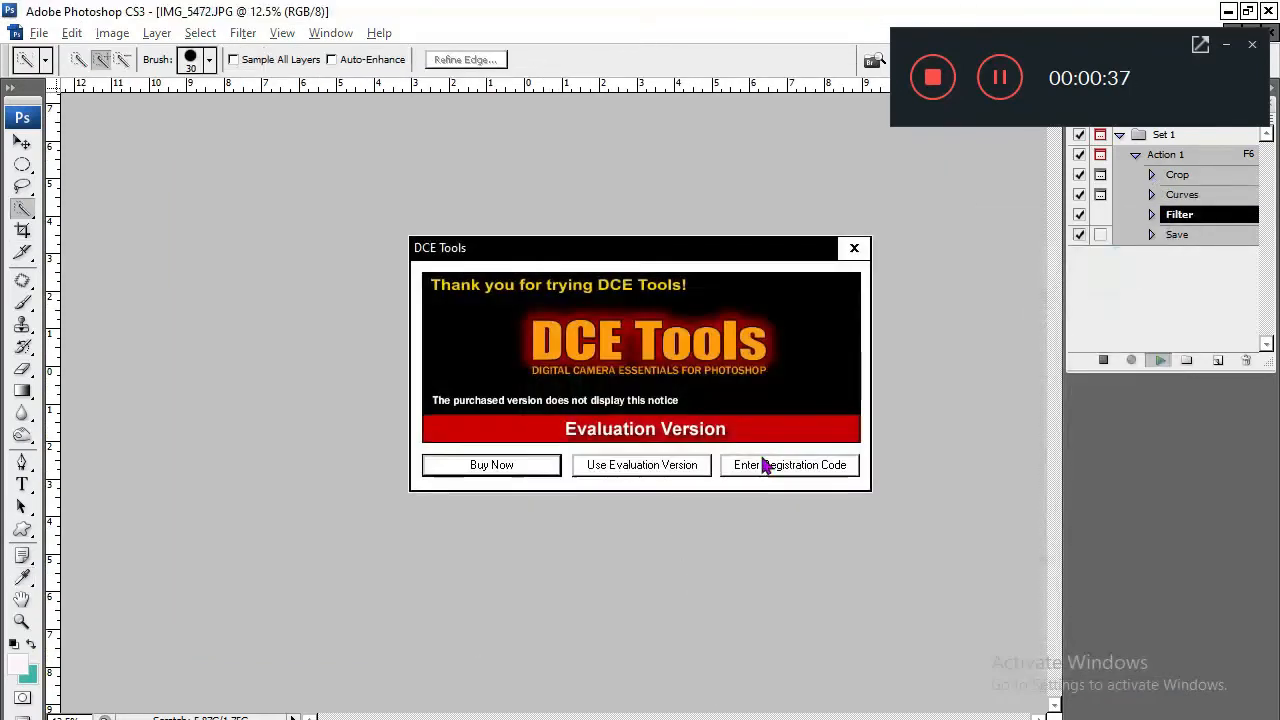
pyautogui.click(660, 482)
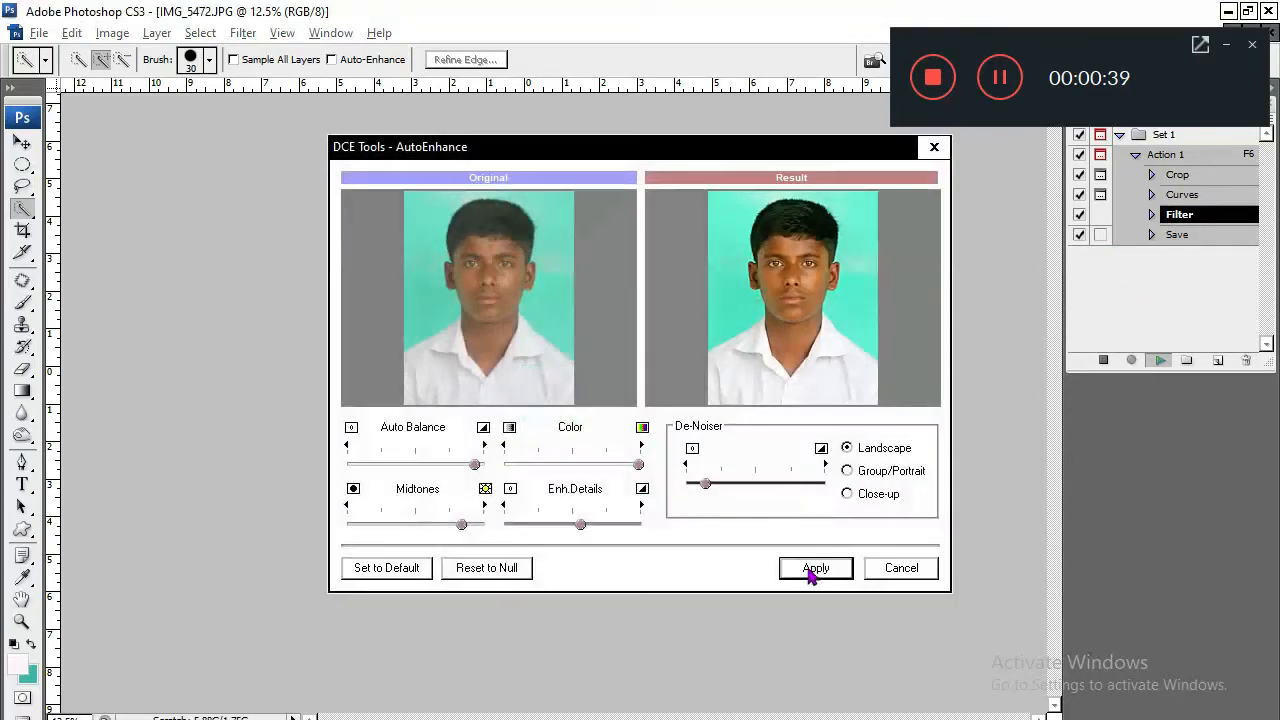
pyautogui.moveTo(477, 464)
pyautogui.mouseDown()
pyautogui.moveTo(445, 466)
pyautogui.moveTo(456, 464)
pyautogui.mouseUp()
pyautogui.click(816, 567)
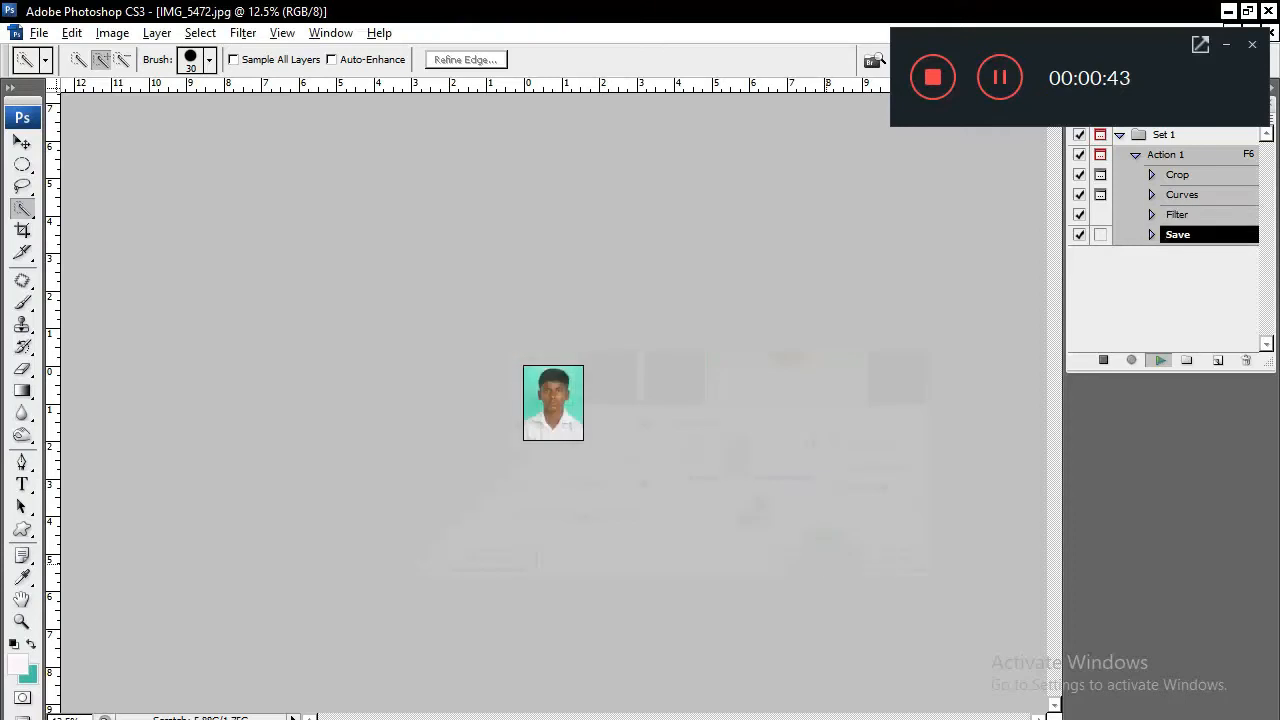
# Close the processed IMG_5472 and skip IMG_5471 and IMG_5470 by closing them unedited.
pyautogui.hotkey('ctrl', 'w')
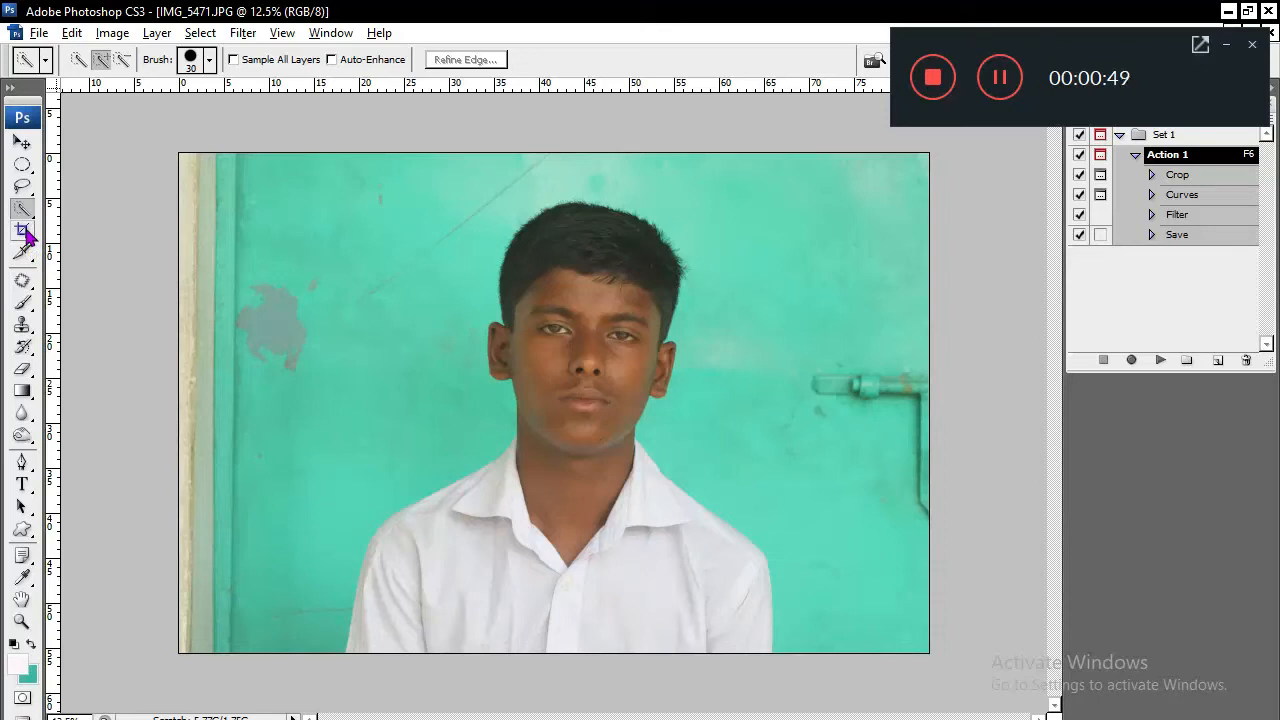
pyautogui.hotkey('ctrl', 'w')
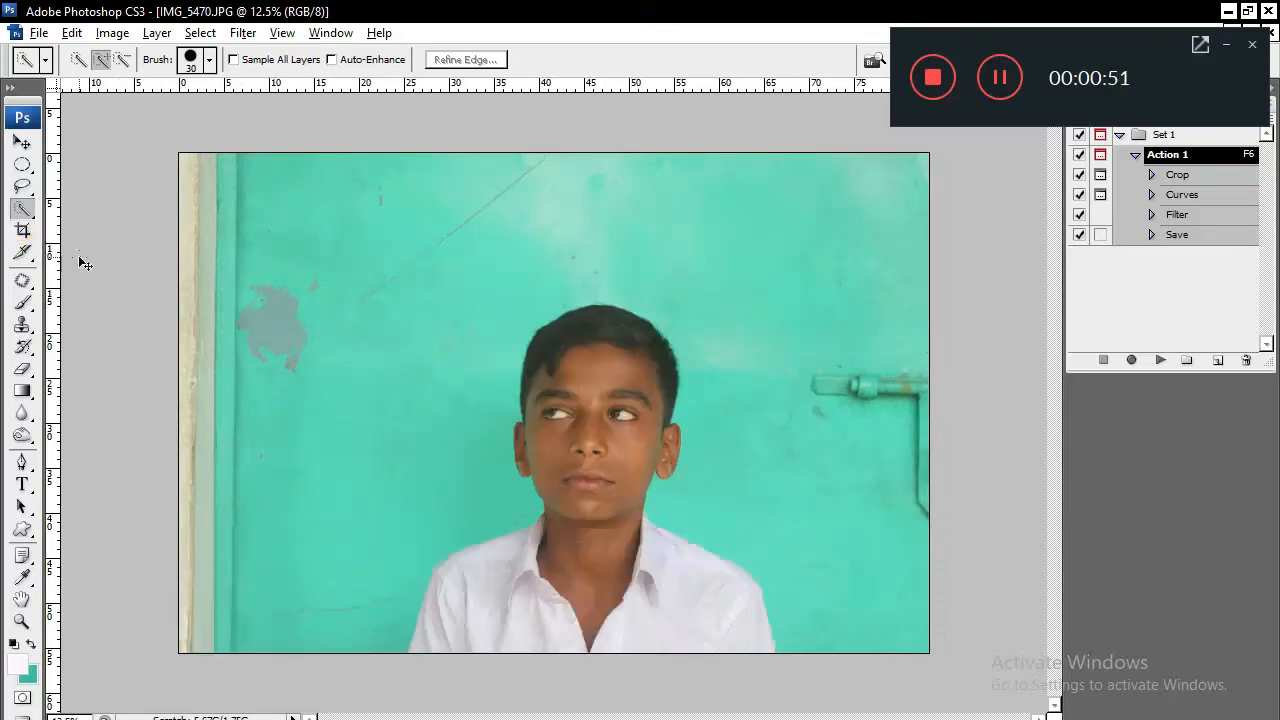
pyautogui.hotkey('ctrl', 'w')
pyautogui.click(22, 231)
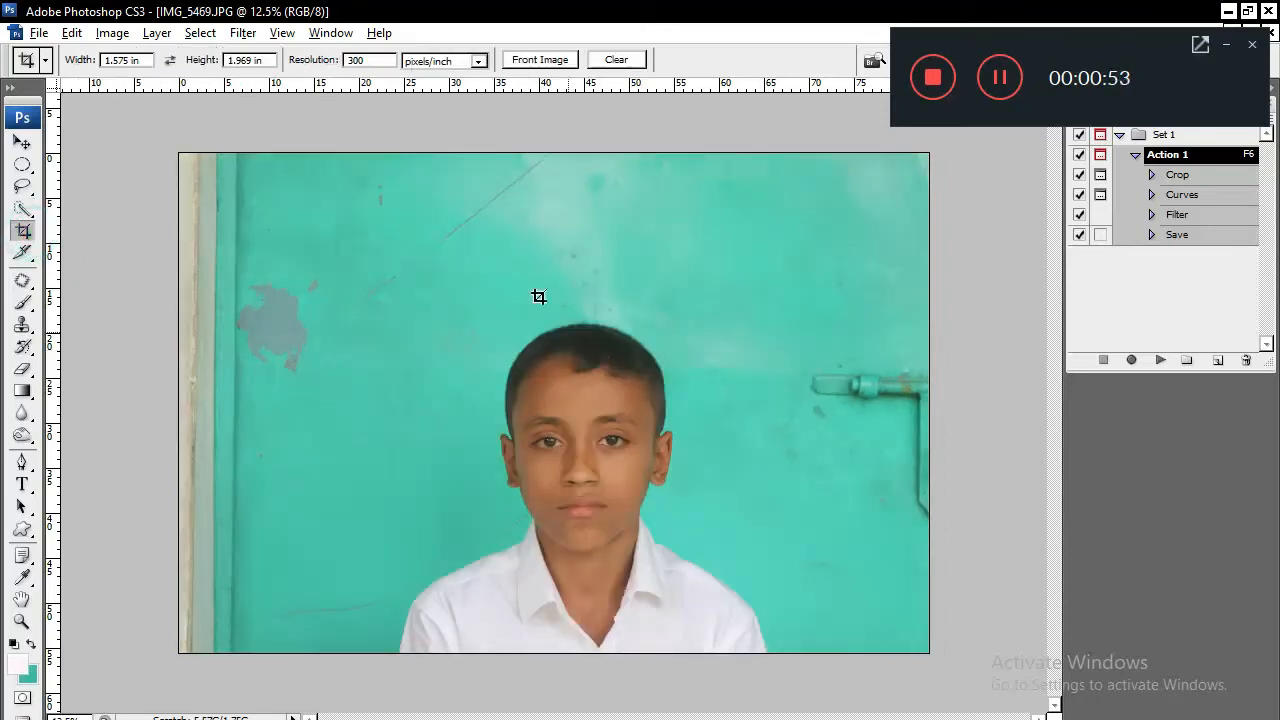
pyautogui.moveTo(423, 278); pyautogui.dragTo(871, 694)
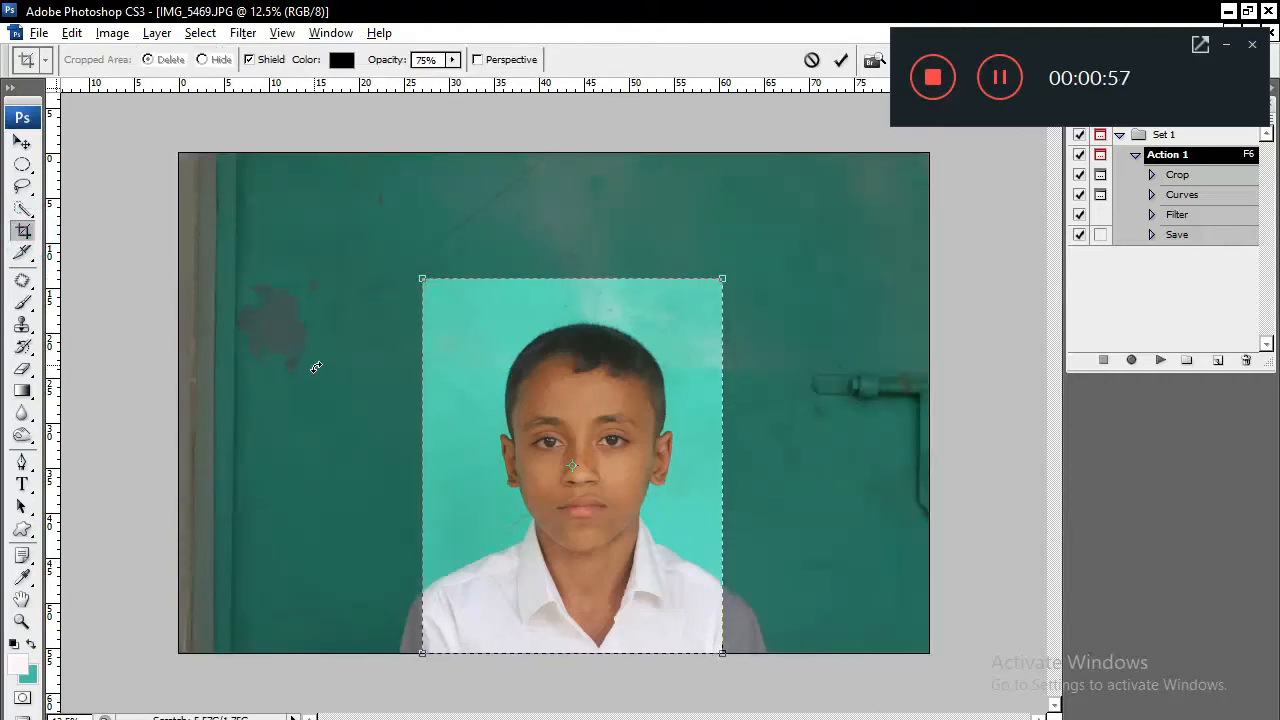
pyautogui.press('F6')
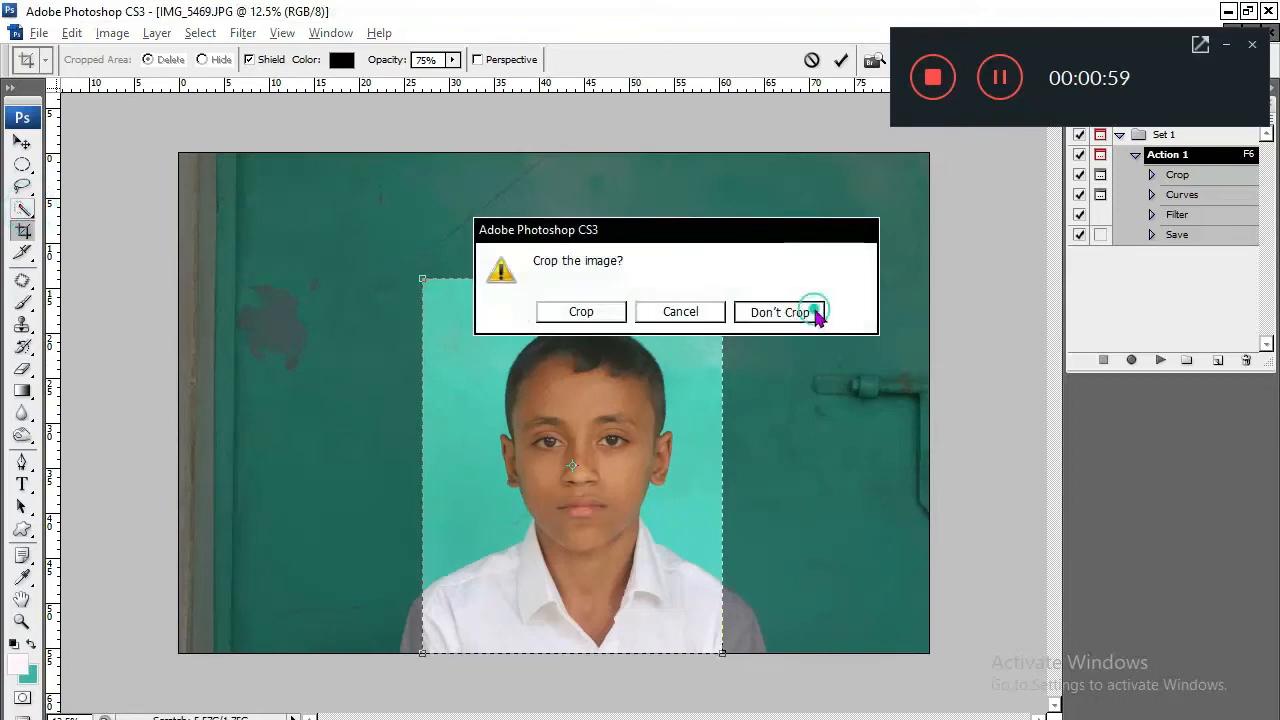
pyautogui.click(812, 313)
# Run Action 1 on IMG_5469, adjusting the crop frame and keeping the preset Curves and AutoEnhance settings.
pyautogui.moveTo(543, 303); pyautogui.dragTo(571, 340)
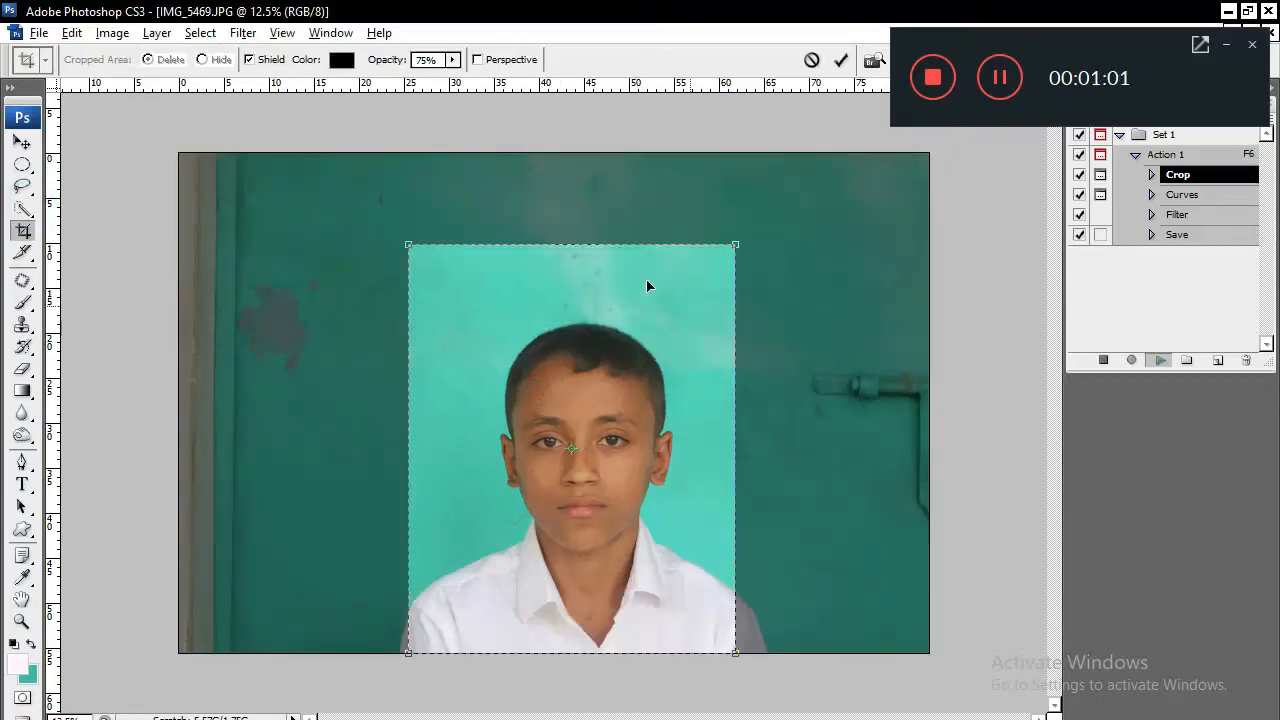
pyautogui.moveTo(398, 247); pyautogui.dragTo(449, 294)
pyautogui.press('Return')
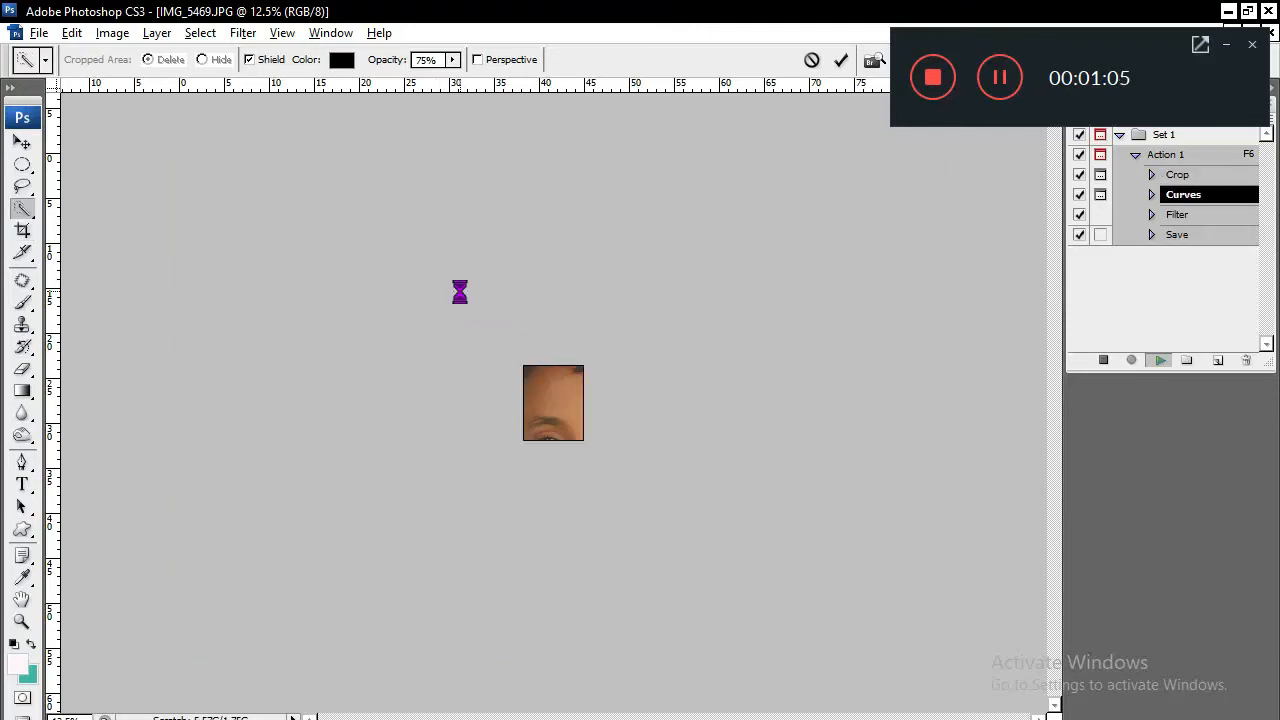
pyautogui.click(1126, 261)
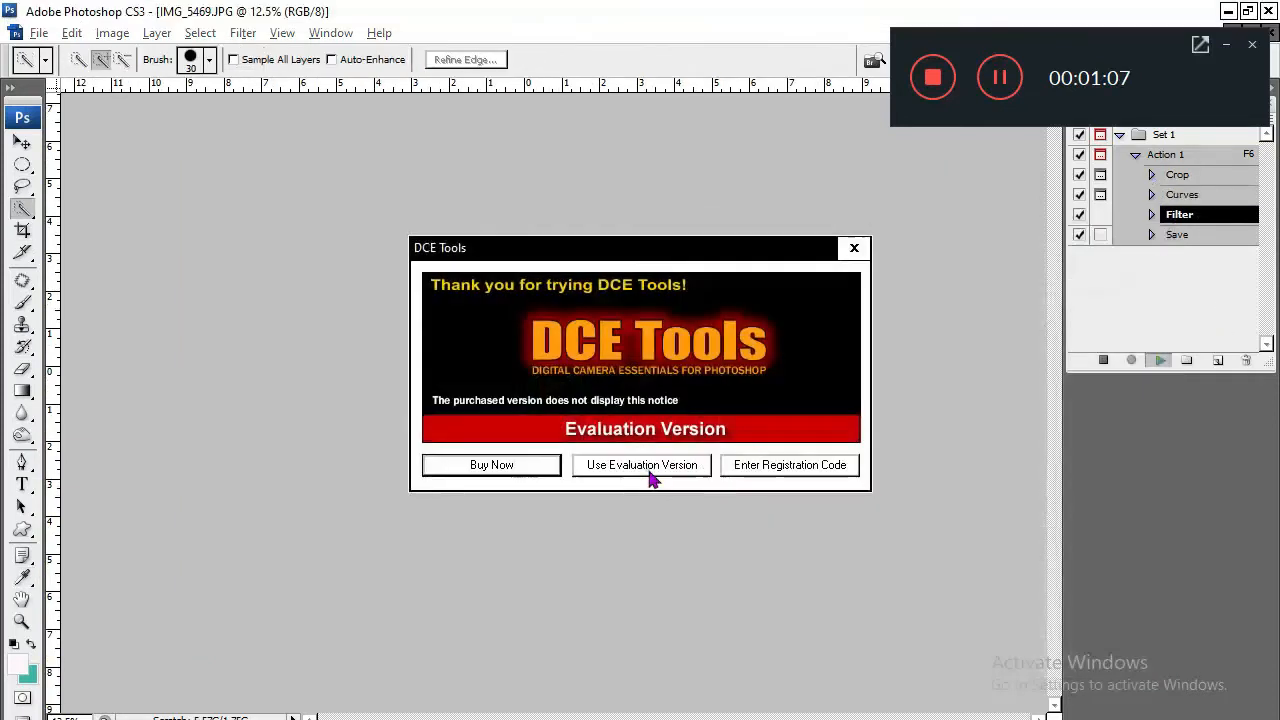
pyautogui.click(643, 466)
pyautogui.click(818, 572)
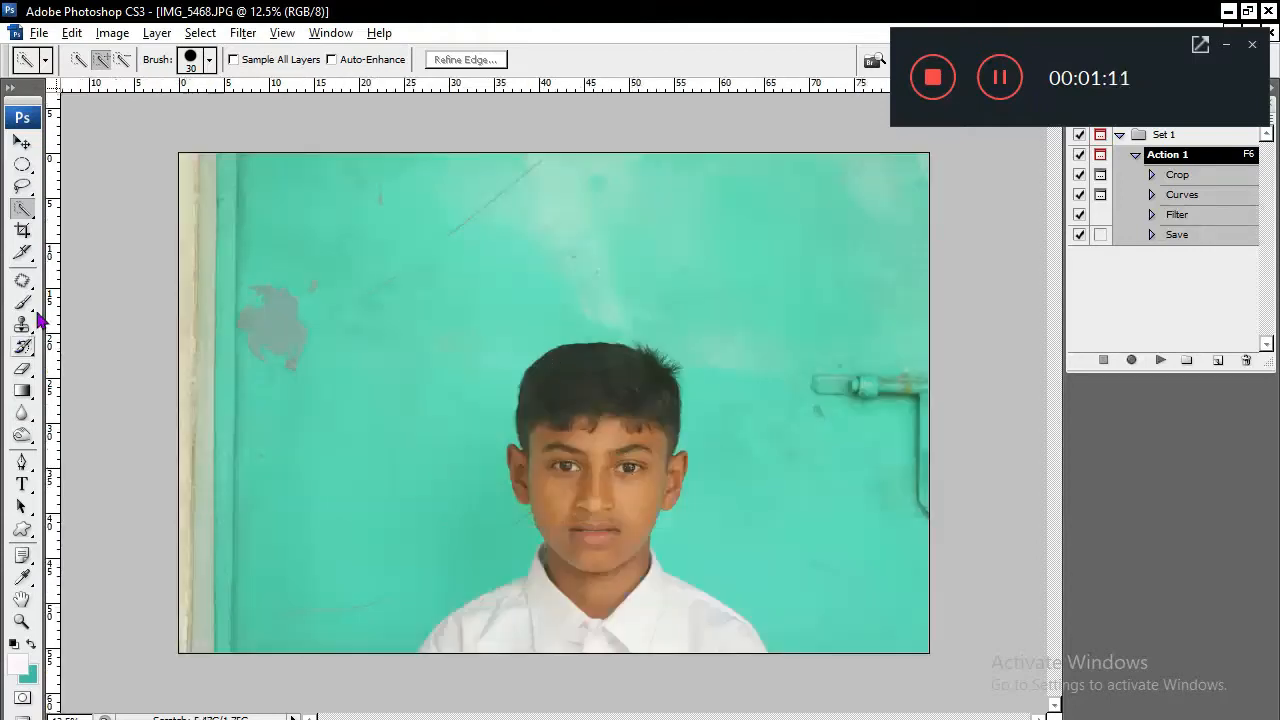
pyautogui.click(24, 232)
pyautogui.moveTo(410, 307); pyautogui.dragTo(686, 652)
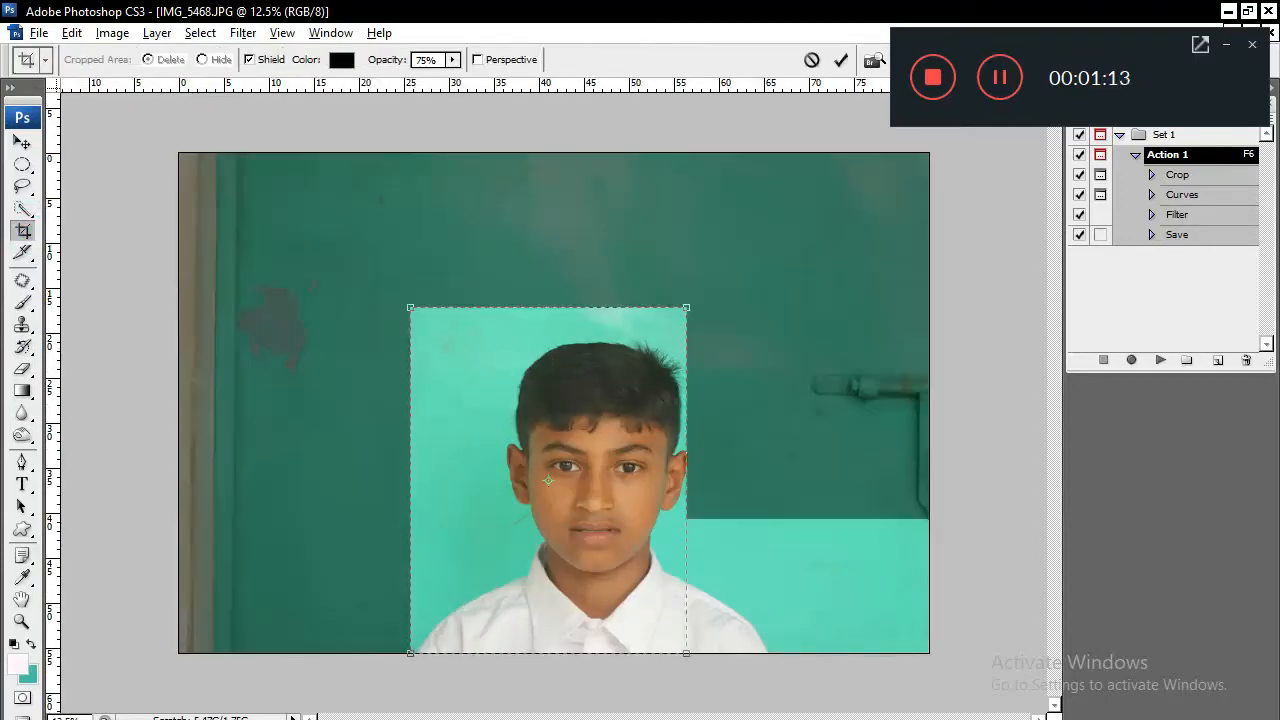
pyautogui.press('Right')
pyautogui.press('Right')
pyautogui.press('Right')
pyautogui.press('Right')
pyautogui.press('Right')
pyautogui.press('Right')
pyautogui.press('Right')
pyautogui.press('Right')
pyautogui.press('Right')
pyautogui.press('Right')
pyautogui.press('Right')
pyautogui.press('Right')
pyautogui.press('Right')
pyautogui.press('Right')
pyautogui.press('Right')
pyautogui.press('Right')
pyautogui.press('Right')
pyautogui.press('Right')
pyautogui.press('Right')
pyautogui.press('Right')
pyautogui.press('Right')
pyautogui.press('Right')
pyautogui.press('Right')
pyautogui.press('Right')
pyautogui.press('Right')
pyautogui.press('Right')
pyautogui.press('Right')
pyautogui.press('Right')
pyautogui.press('Right')
pyautogui.press('Right')
pyautogui.press('Right')
pyautogui.press('Right')
pyautogui.press('Right')
pyautogui.press('Right')
pyautogui.press('Right')
pyautogui.press('Right')
pyautogui.press('Right')
pyautogui.press('Right')
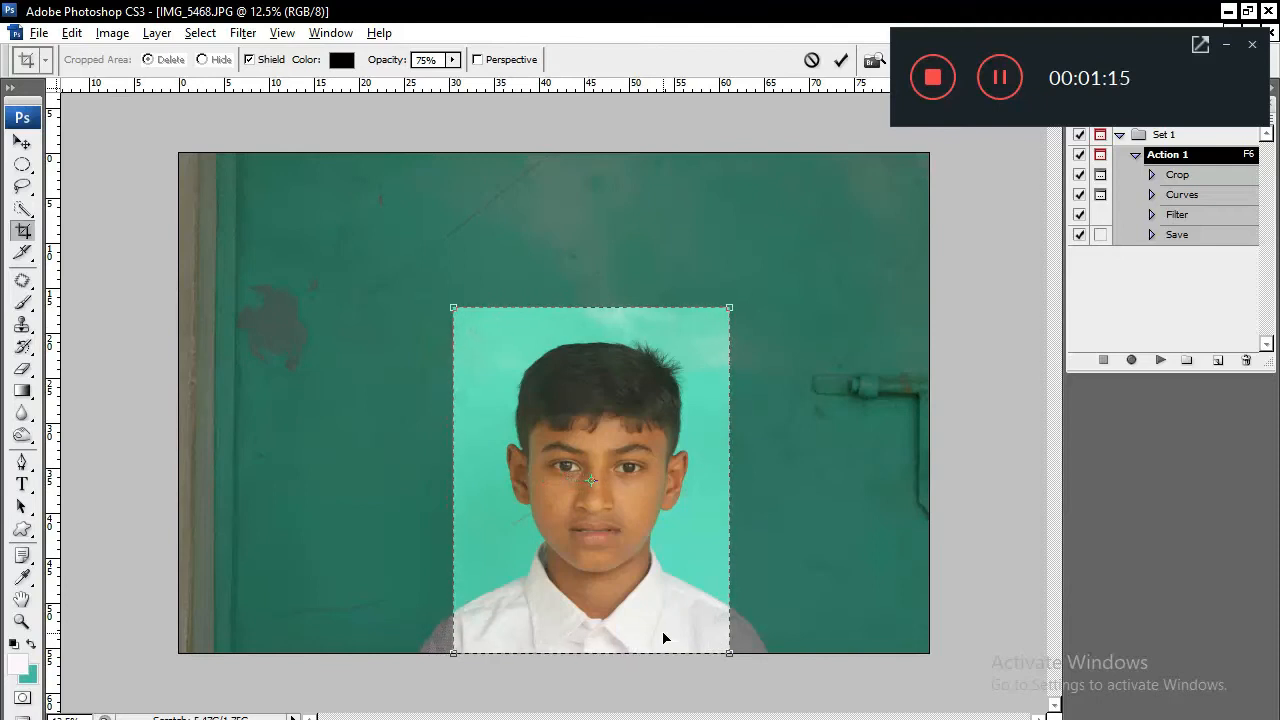
pyautogui.click(22, 210)
pyautogui.click(799, 317)
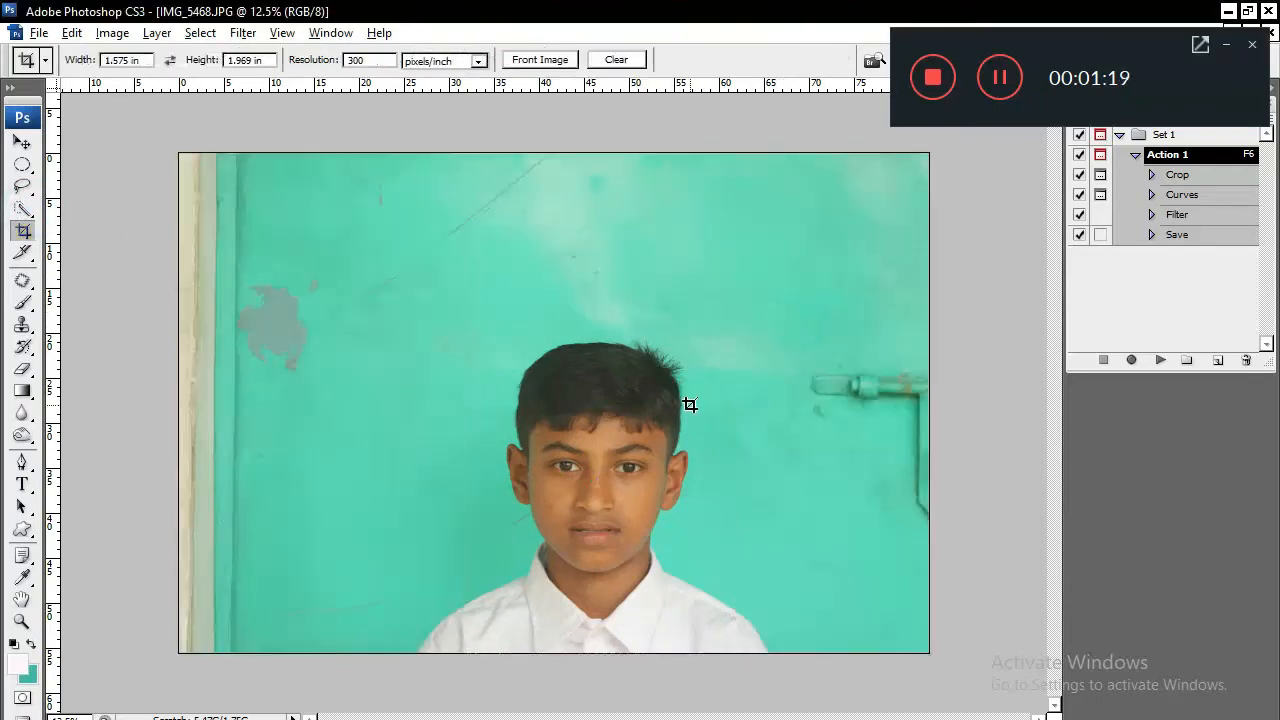
# Run Action 1 on IMG_5468, move and shrink the crop frame around the boy's head and shoulders, and commit the crop.
pyautogui.press('F6')
pyautogui.moveTo(556, 263); pyautogui.dragTo(594, 306)
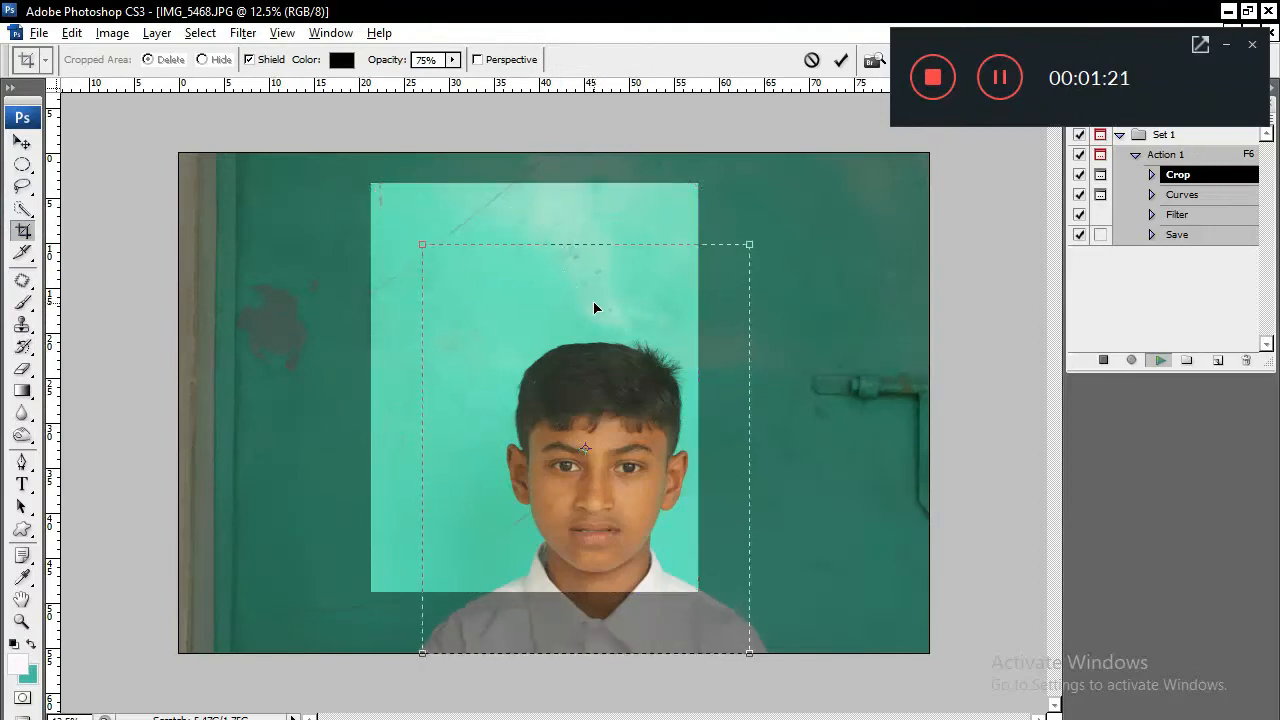
pyautogui.moveTo(412, 244); pyautogui.dragTo(480, 322)
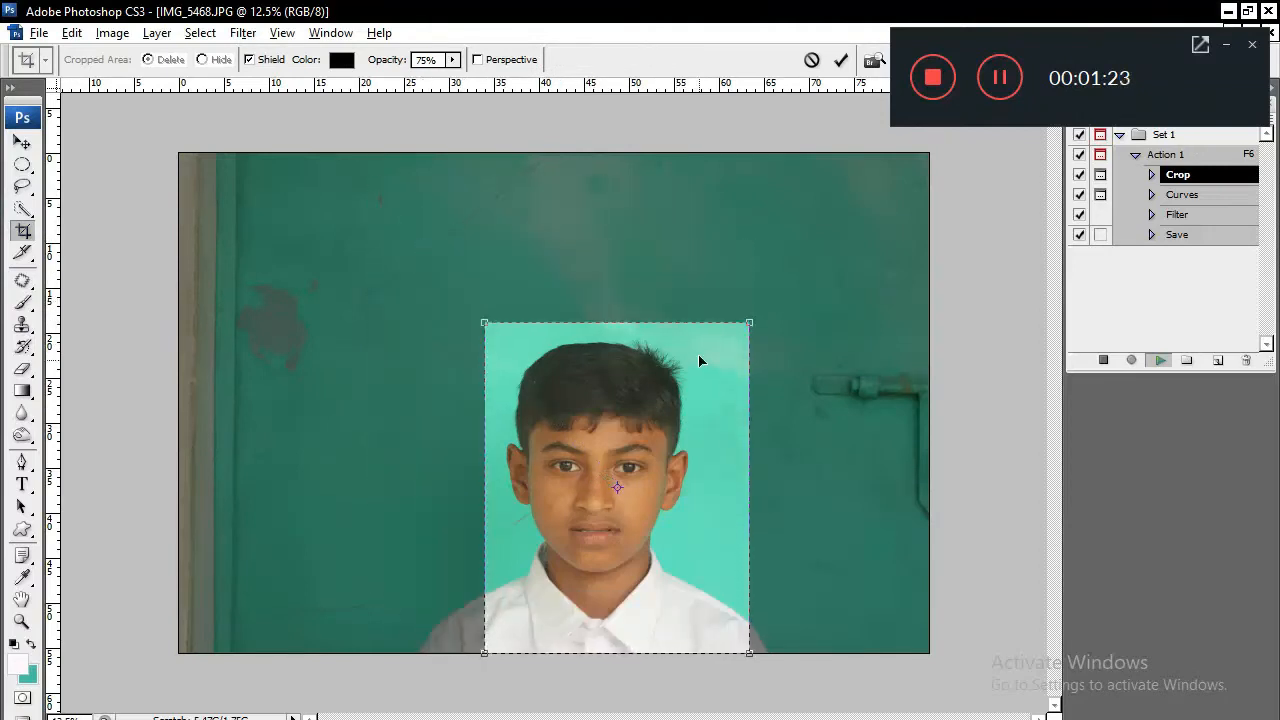
pyautogui.moveTo(680, 352); pyautogui.dragTo(676, 352)
pyautogui.press('Return')
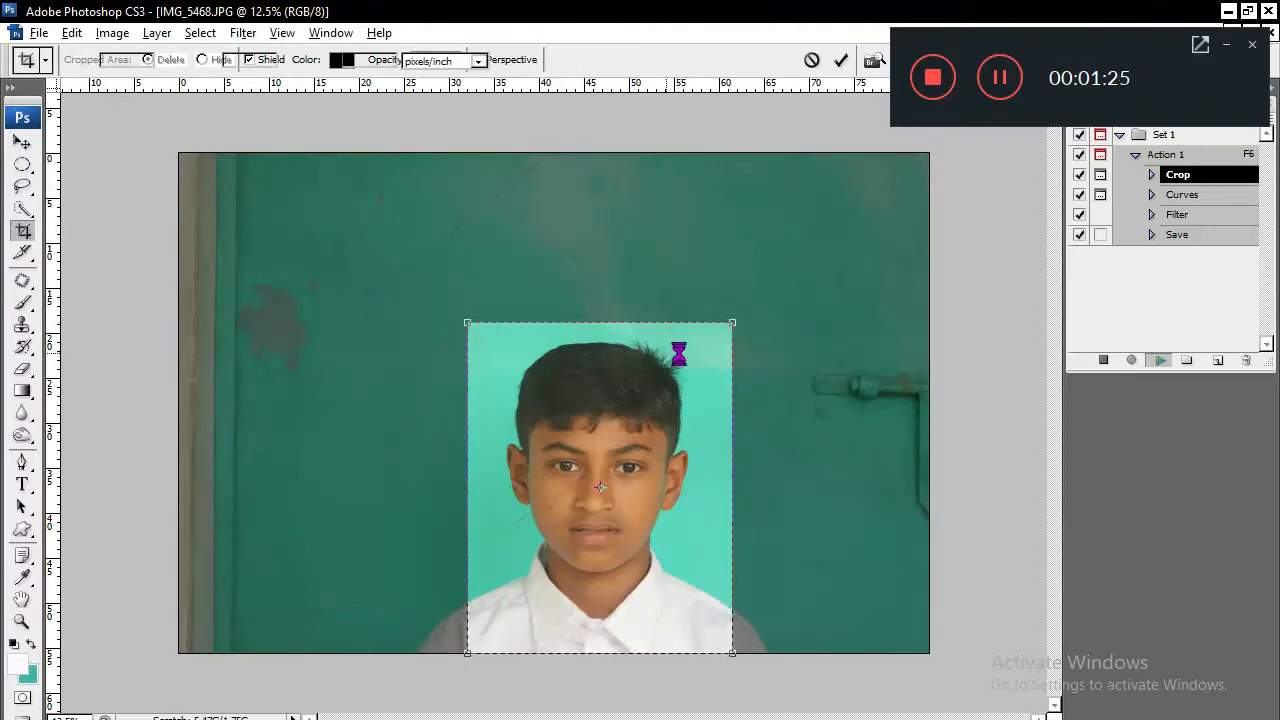
# Apply the preset RGB curve and unchanged AutoEnhance settings to IMG_5468, then close the photo.
pyautogui.click(1128, 261)
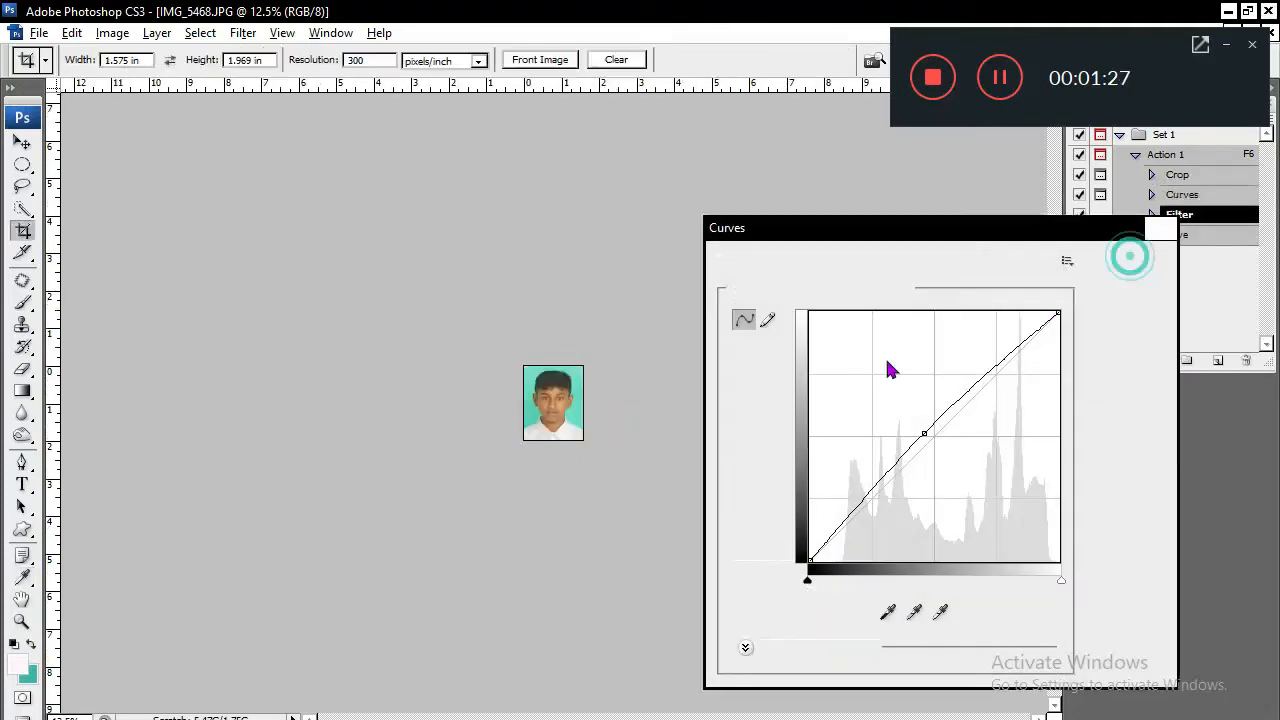
pyautogui.click(660, 465)
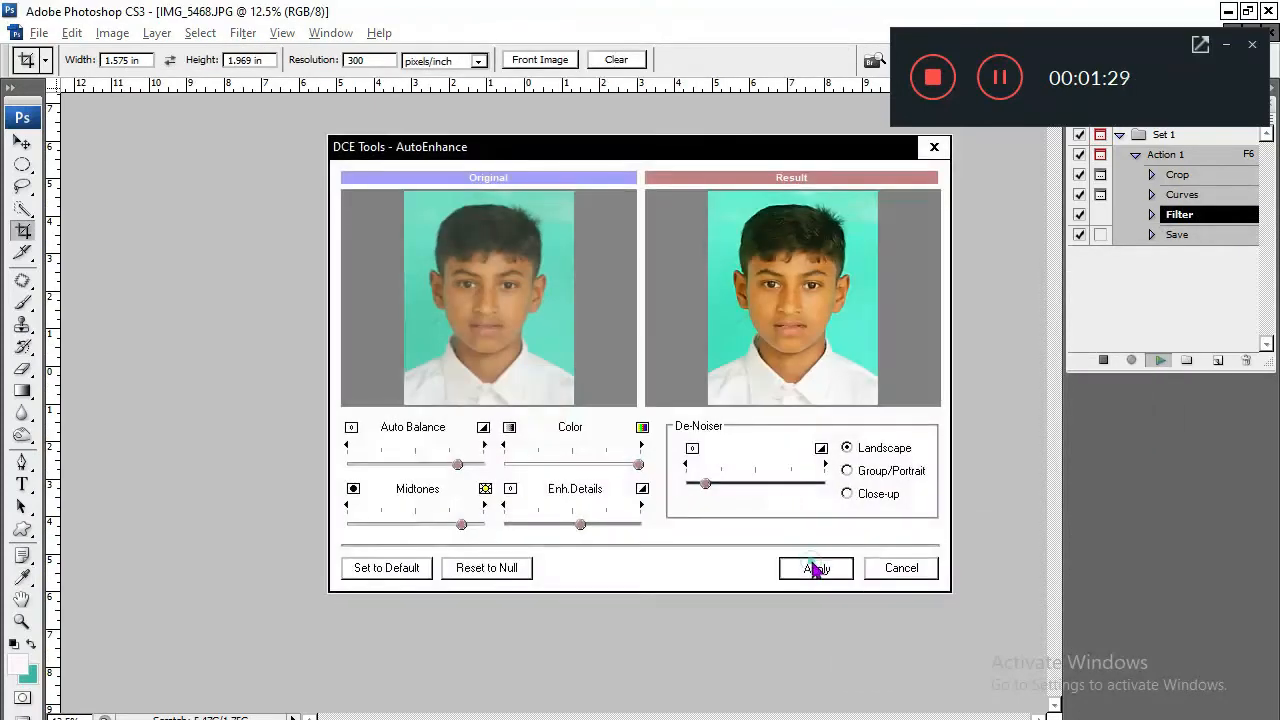
pyautogui.click(815, 568)
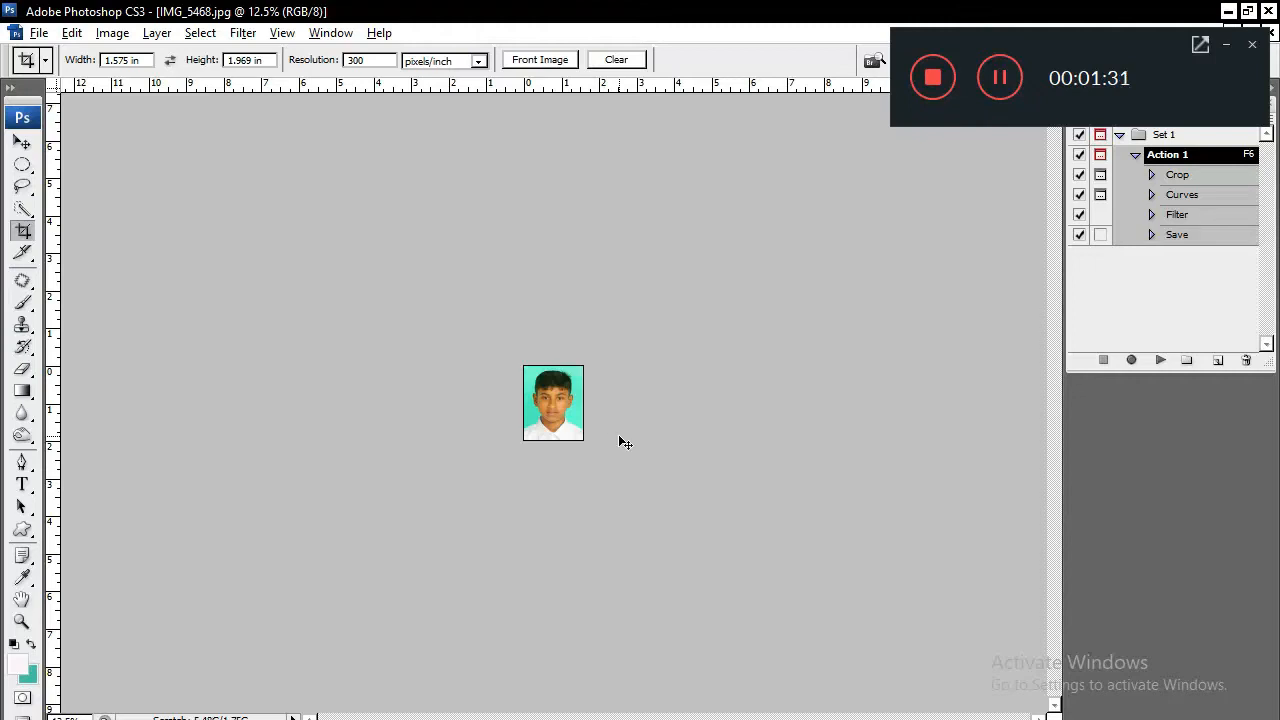
pyautogui.hotkey('ctrl', 'w')
pyautogui.moveTo(408, 216); pyautogui.dragTo(422, 441)
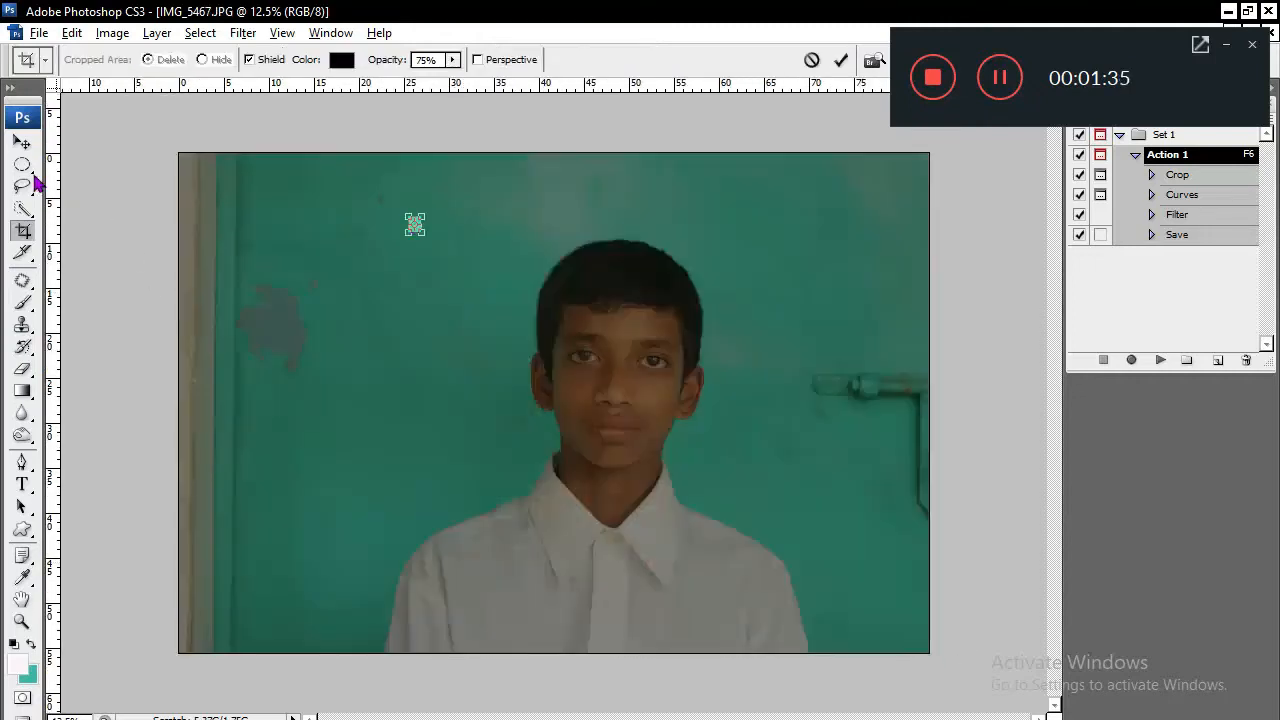
pyautogui.click(22, 164)
pyautogui.click(779, 311)
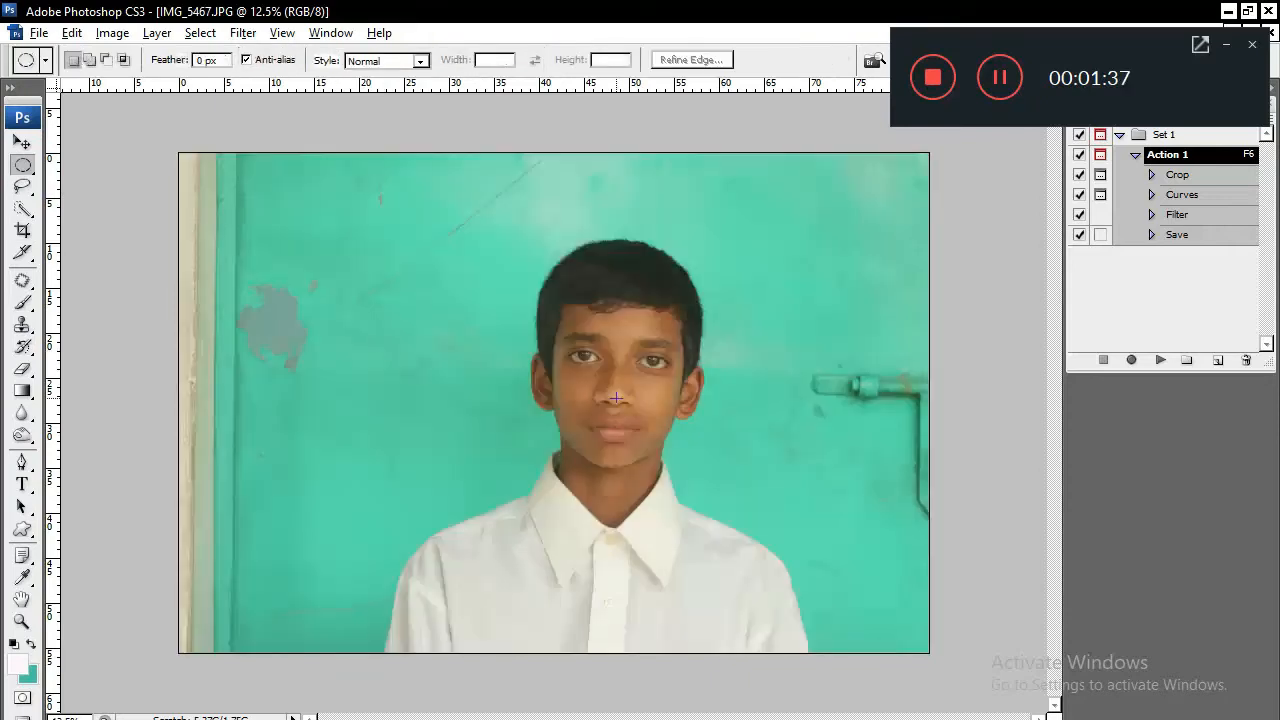
# Run Action 1 on IMG_5467, cropping to the boy's head and shoulders and keeping the preset Curves and AutoEnhance settings.
pyautogui.press('F6')
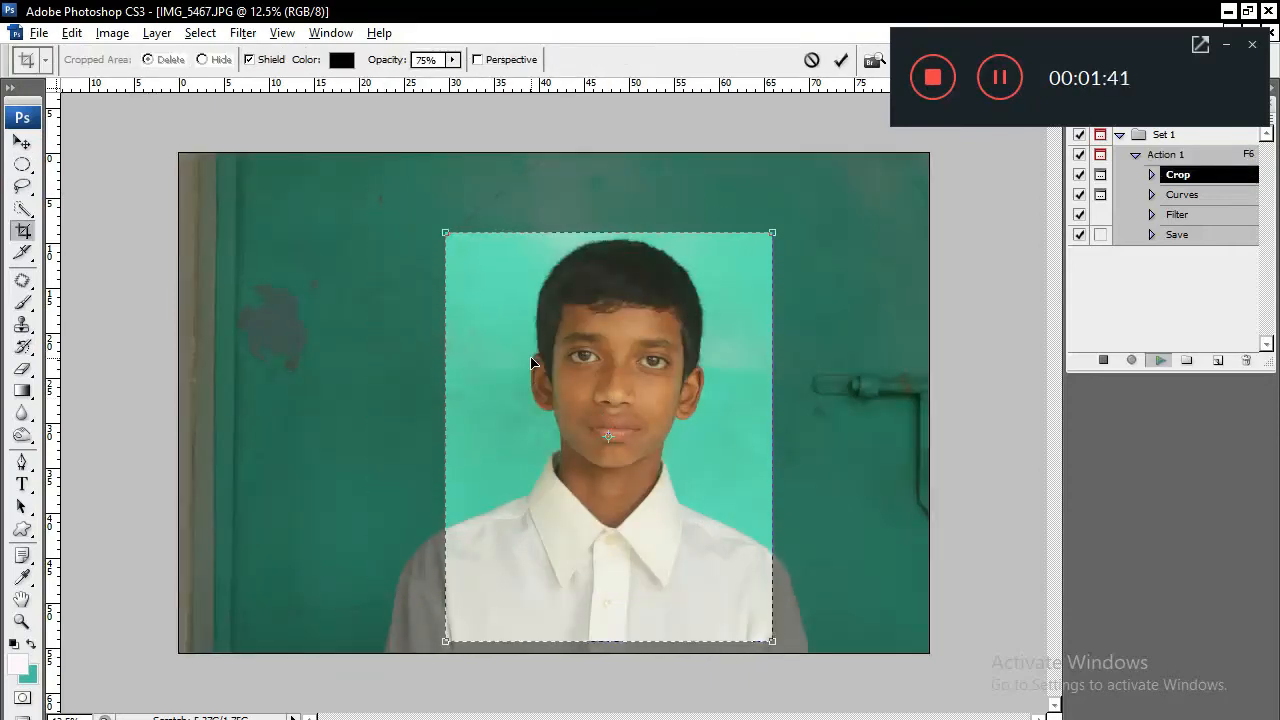
pyautogui.press('Return')
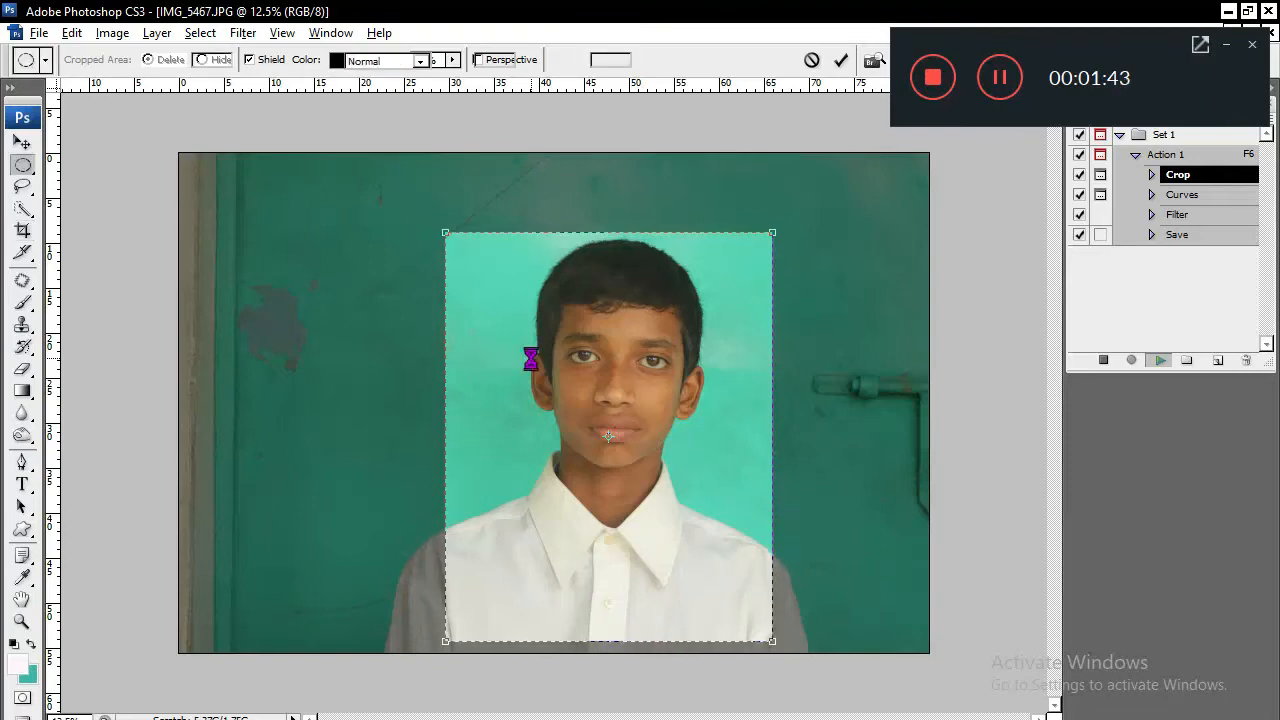
pyautogui.click(1130, 261)
pyautogui.click(643, 466)
pyautogui.click(816, 568)
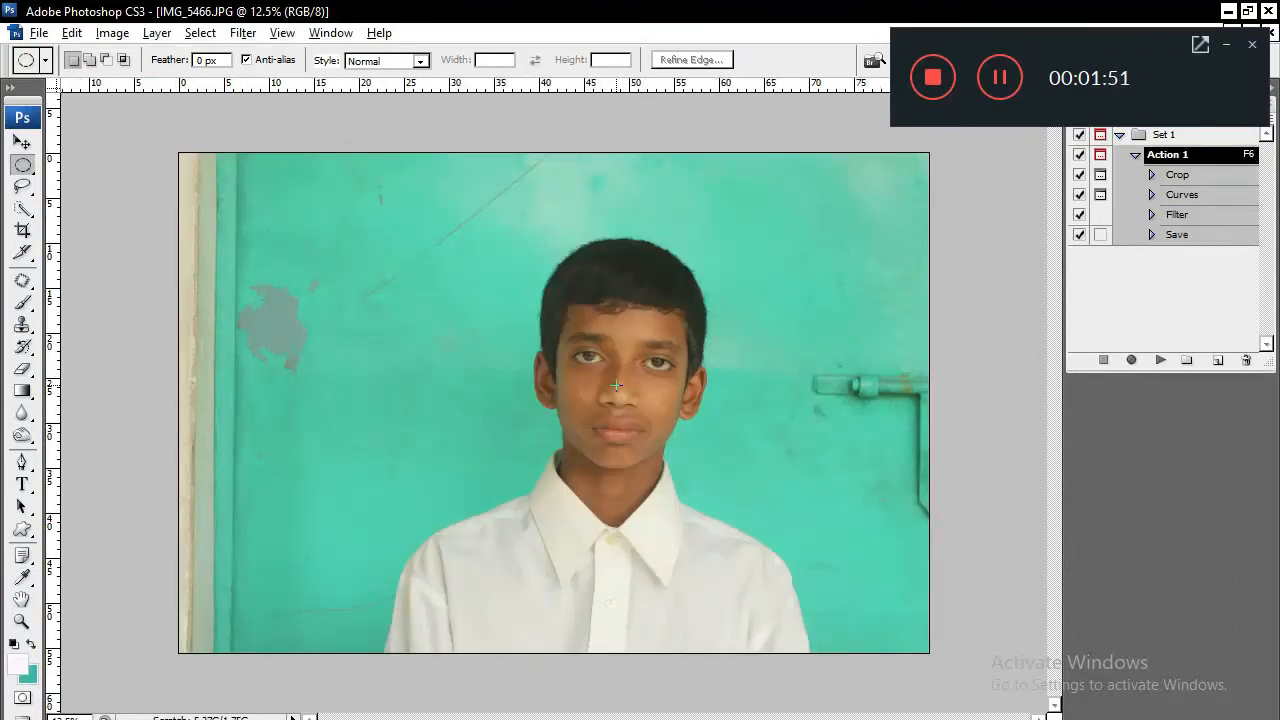
# Run Action 1 on IMG_5466, moving the crop frame over the boy's head and shoulders and applying the preset Curves and AutoEnhance settings.
pyautogui.press('F6')
pyautogui.moveTo(551, 309); pyautogui.dragTo(621, 347)
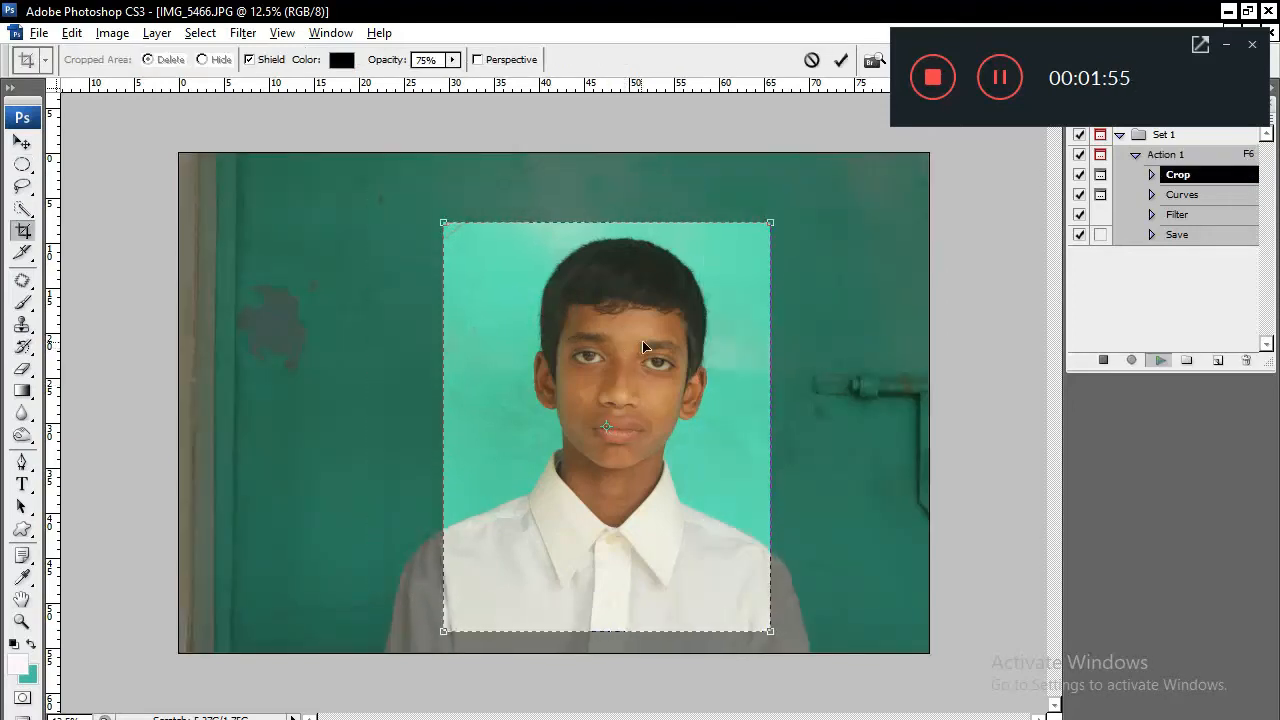
pyautogui.press('Return')
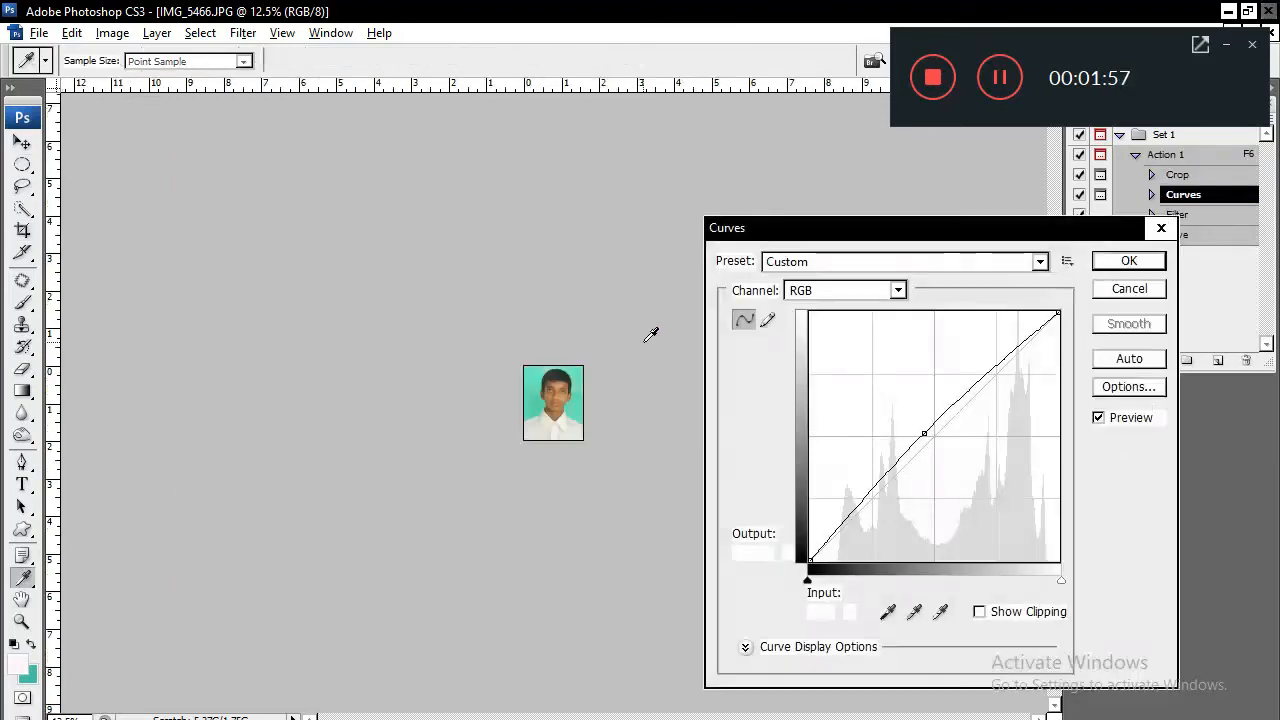
pyautogui.click(1130, 261)
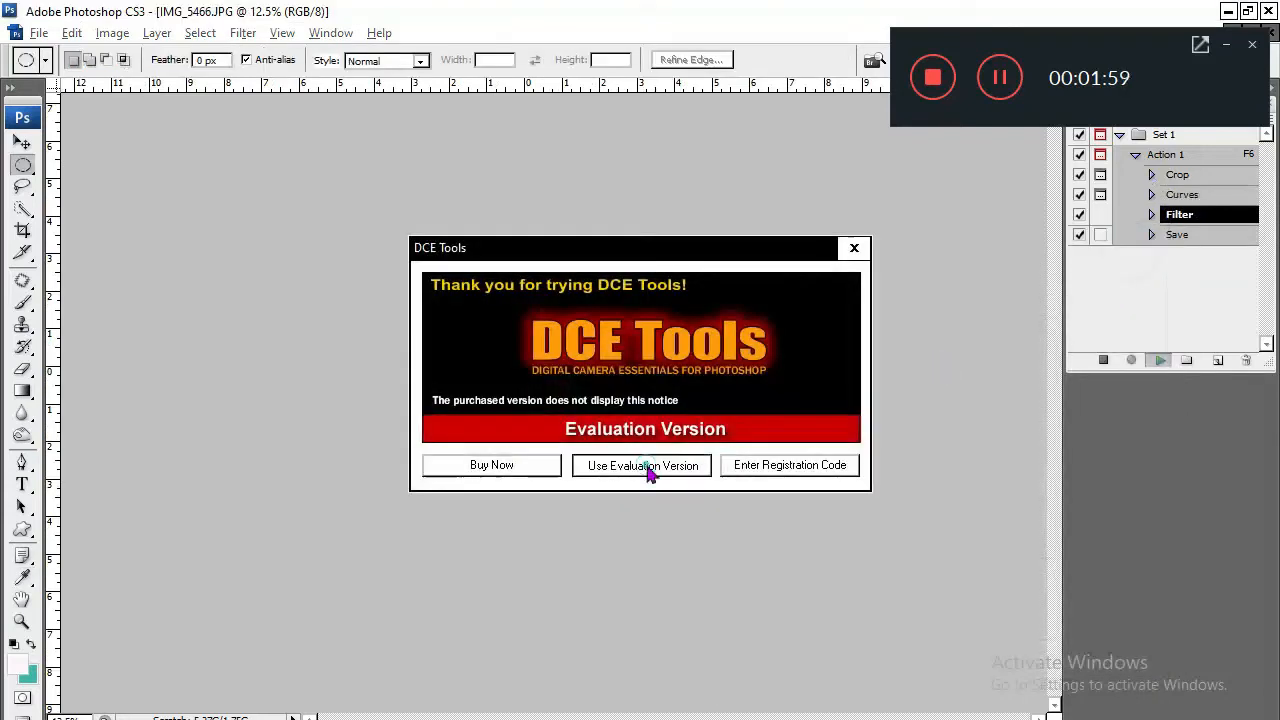
pyautogui.click(647, 465)
pyautogui.click(814, 566)
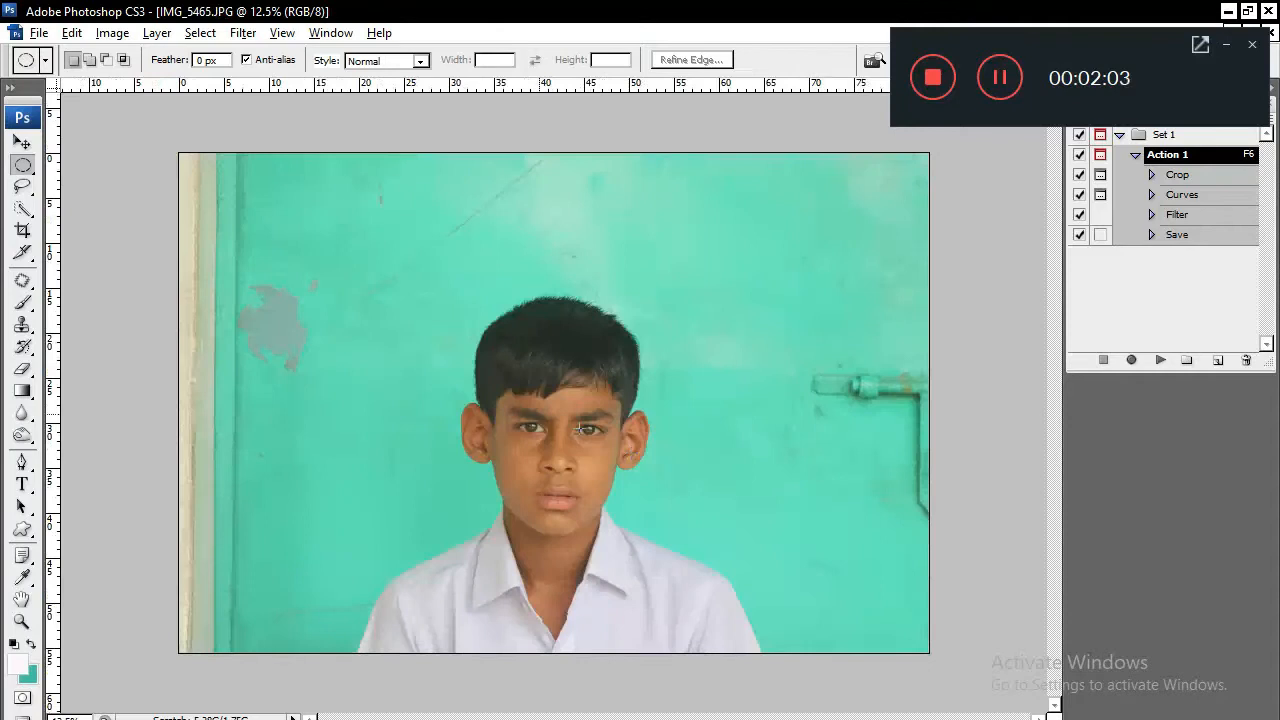
# Run Action 1 on IMG_5465, moving and shrinking the crop frame around the boy and keeping the preset Curves and AutoEnhance settings.
pyautogui.click(23, 231)
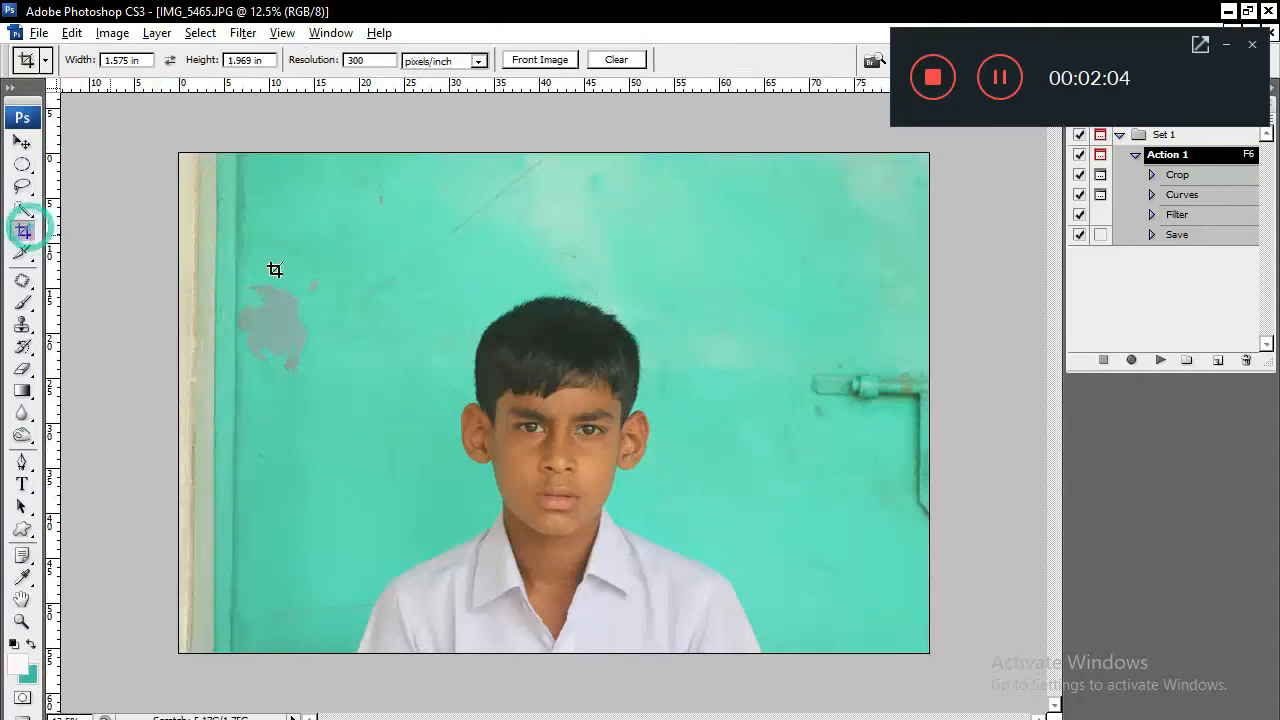
pyautogui.click(22, 143)
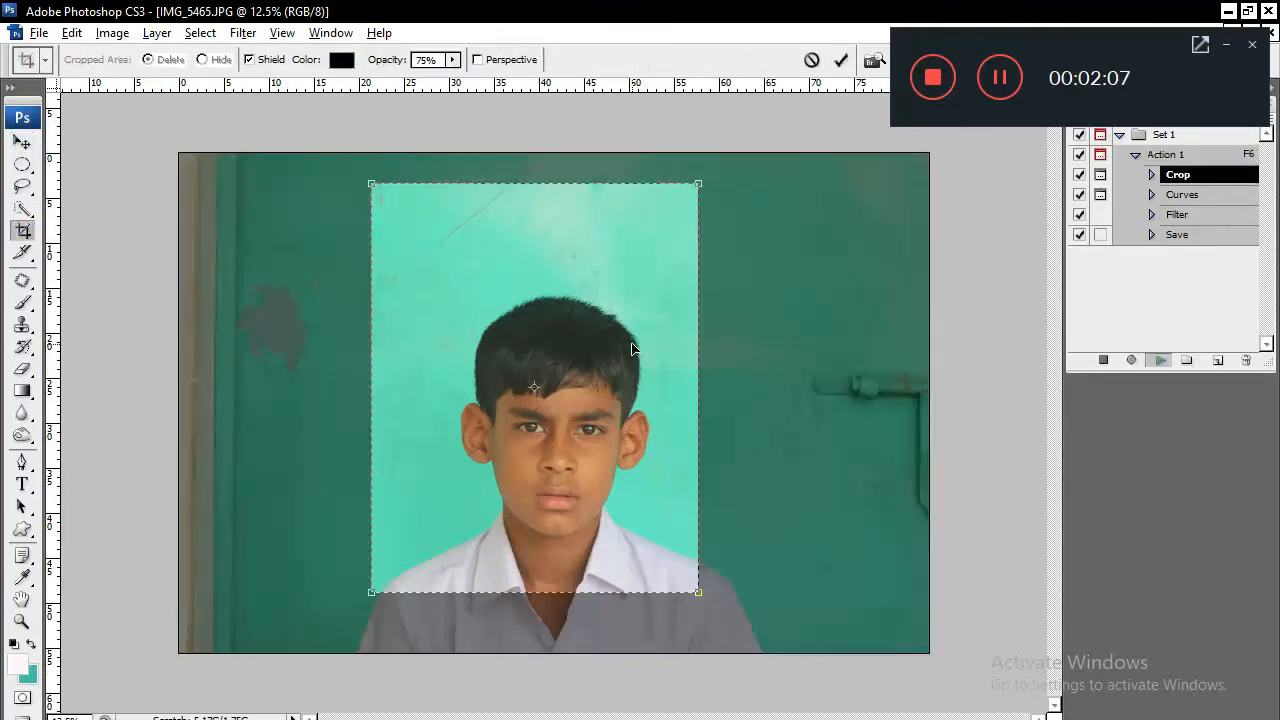
pyautogui.moveTo(580, 290); pyautogui.dragTo(596, 338)
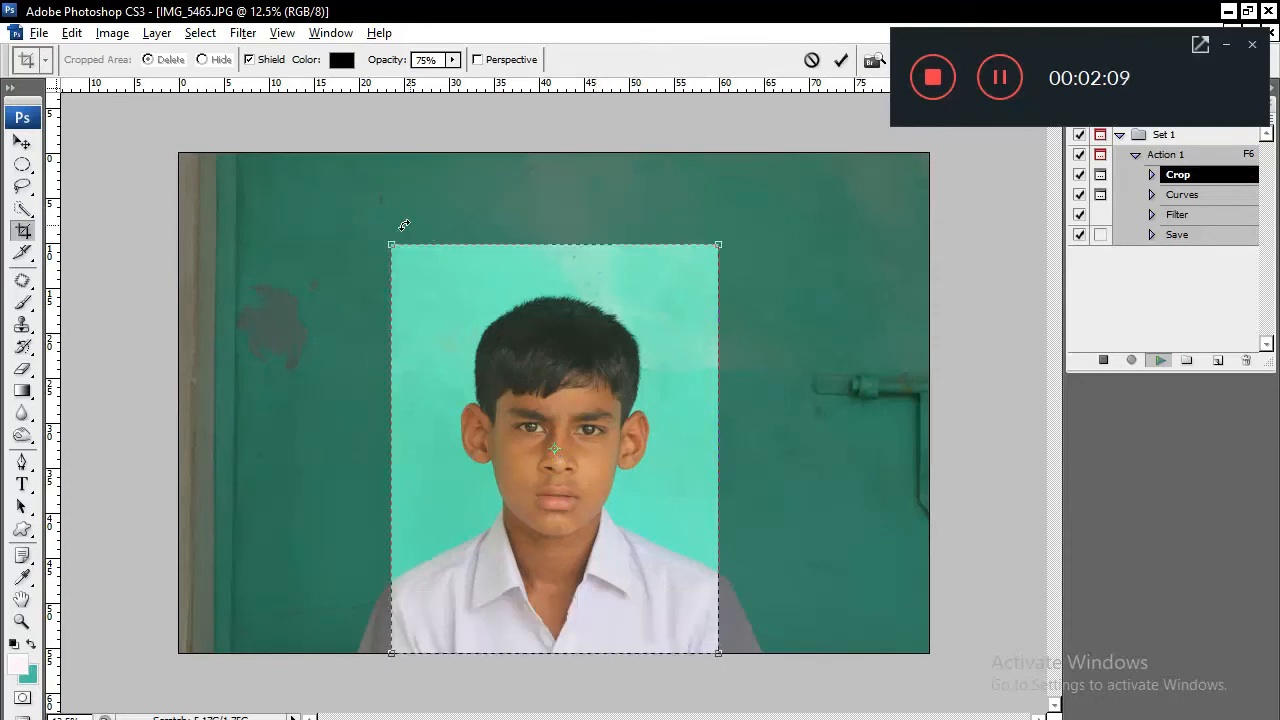
pyautogui.moveTo(391, 244); pyautogui.dragTo(424, 282)
pyautogui.moveTo(621, 319); pyautogui.dragTo(606, 319)
pyautogui.press('Return')
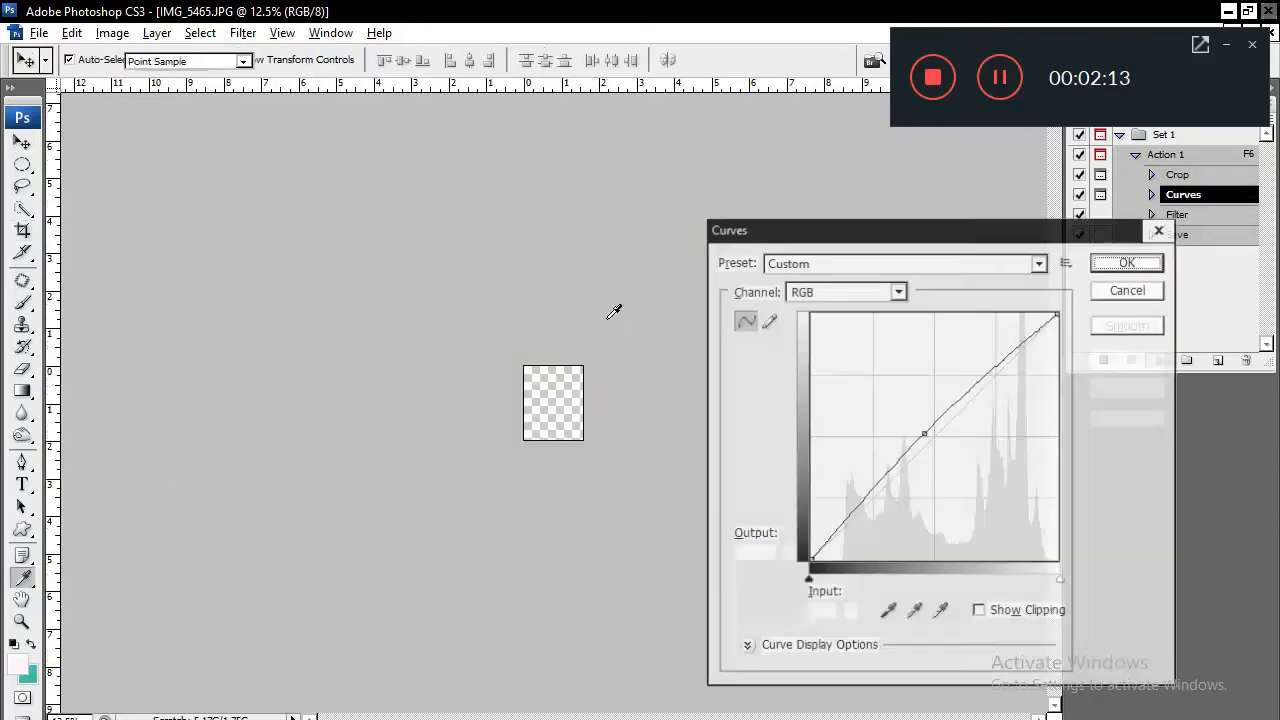
pyautogui.click(1145, 262)
pyautogui.click(664, 465)
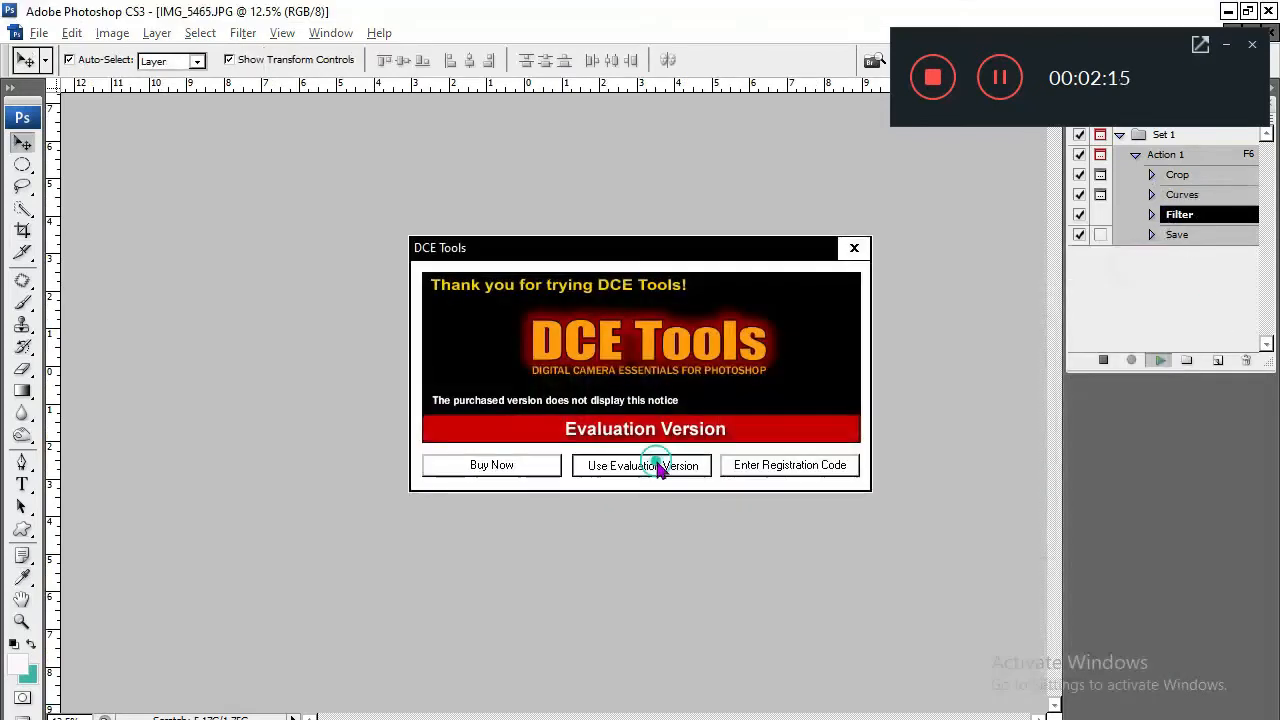
pyautogui.click(818, 566)
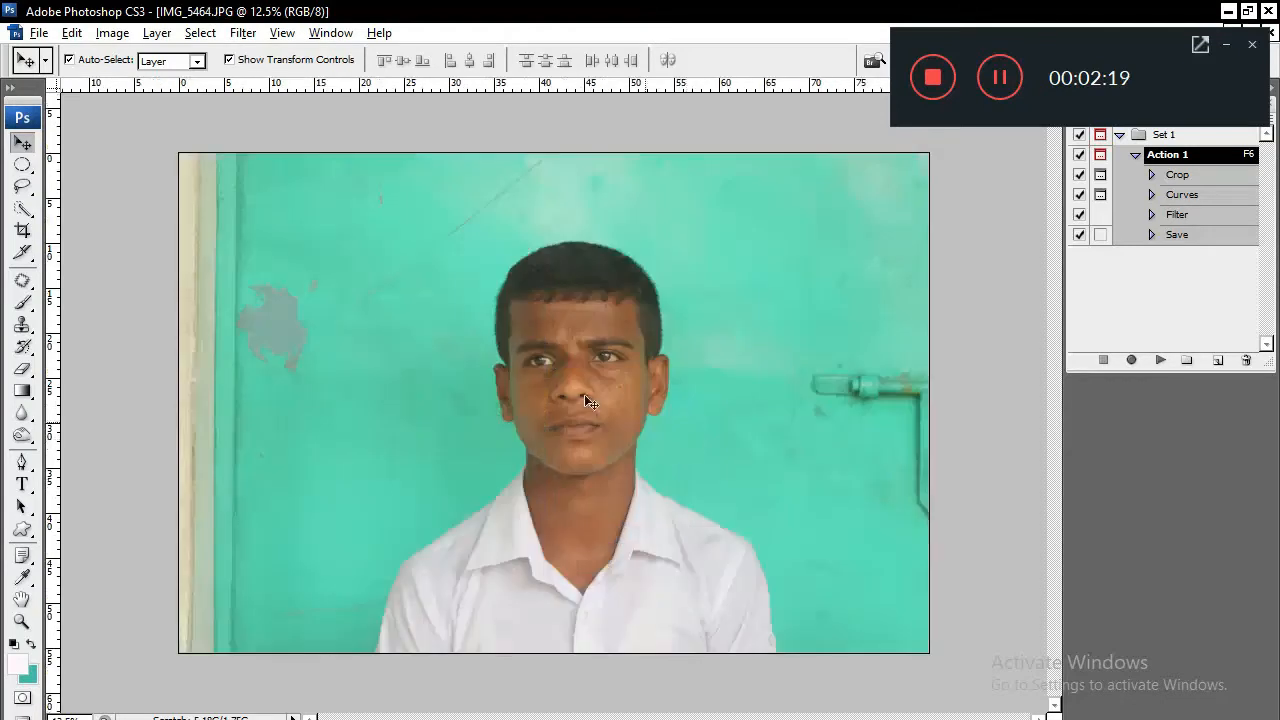
# Run Action 1 on IMG_5464, moving the crop frame to centre the boy and applying the preset Curves and AutoEnhance settings.
pyautogui.click(27, 233)
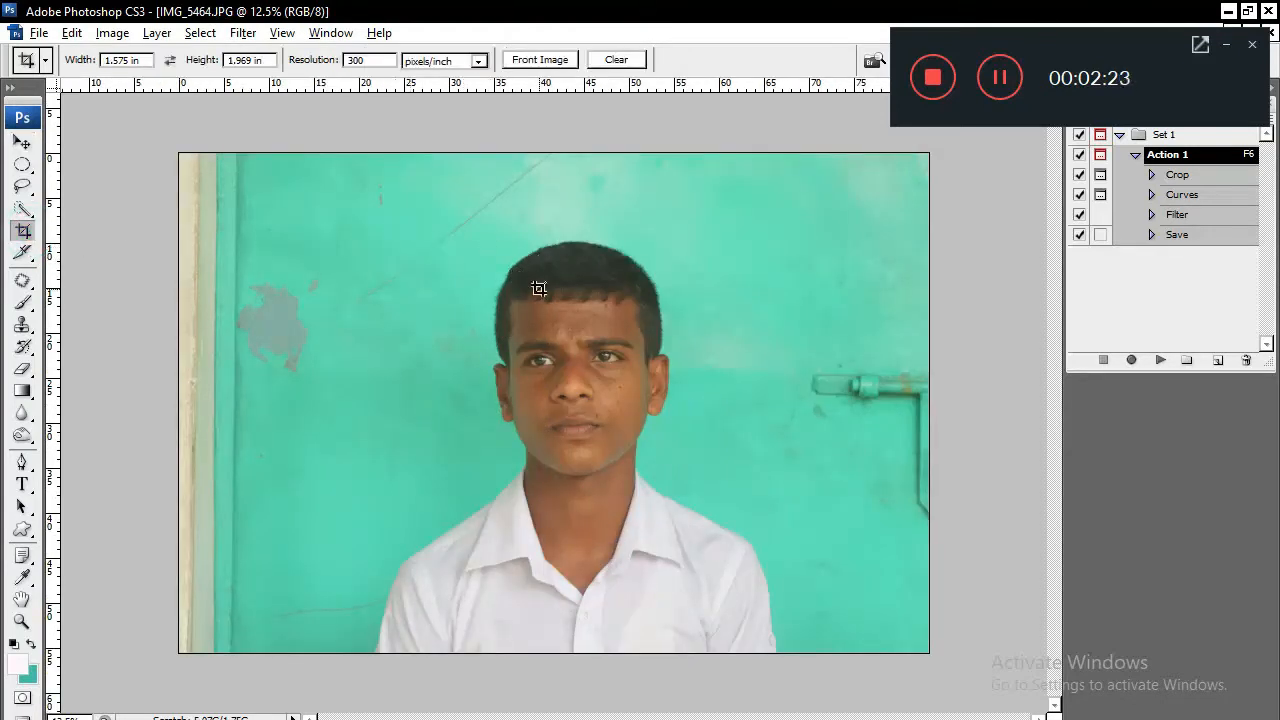
pyautogui.press('F6')
pyautogui.moveTo(562, 251); pyautogui.dragTo(599, 298)
pyautogui.press('Return')
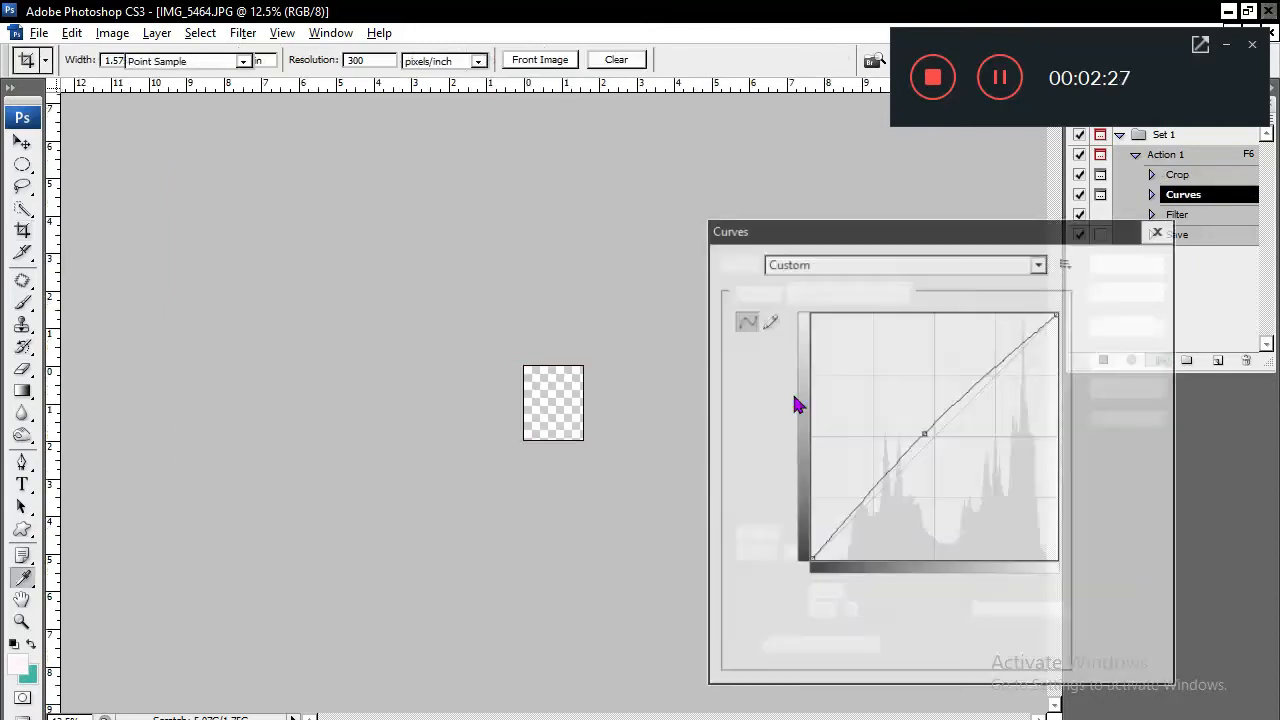
pyautogui.click(1129, 259)
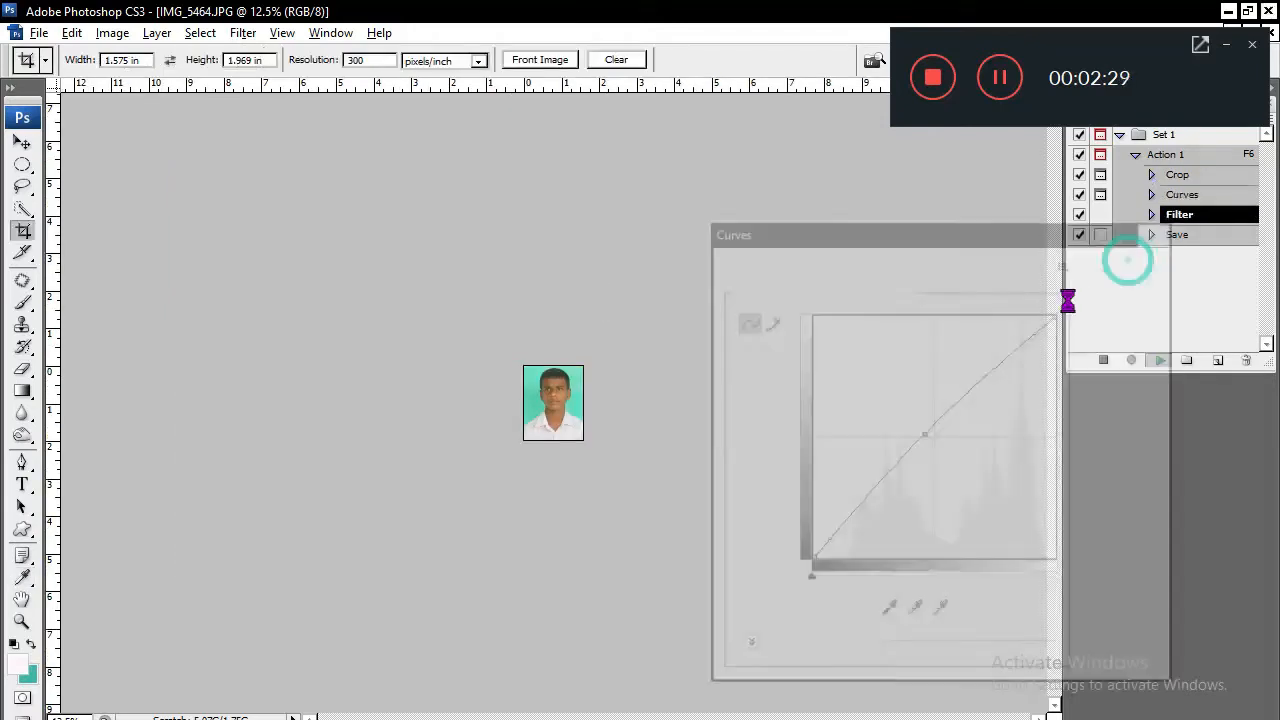
pyautogui.click(688, 465)
pyautogui.click(816, 568)
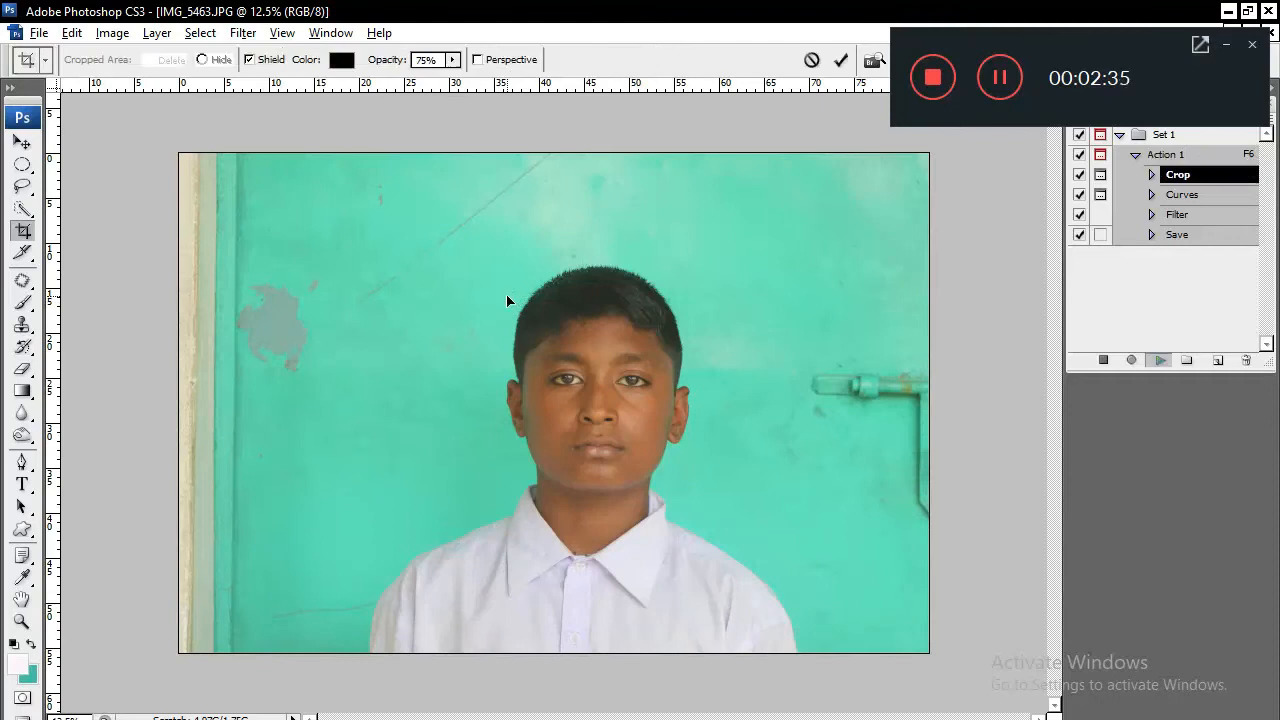
# Process IMG_5463 with Action 1, repositioning the crop frame around the boy and accepting the preset Curves and AutoEnhance settings.
pyautogui.moveTo(561, 260); pyautogui.dragTo(614, 311)
pyautogui.press('Return')
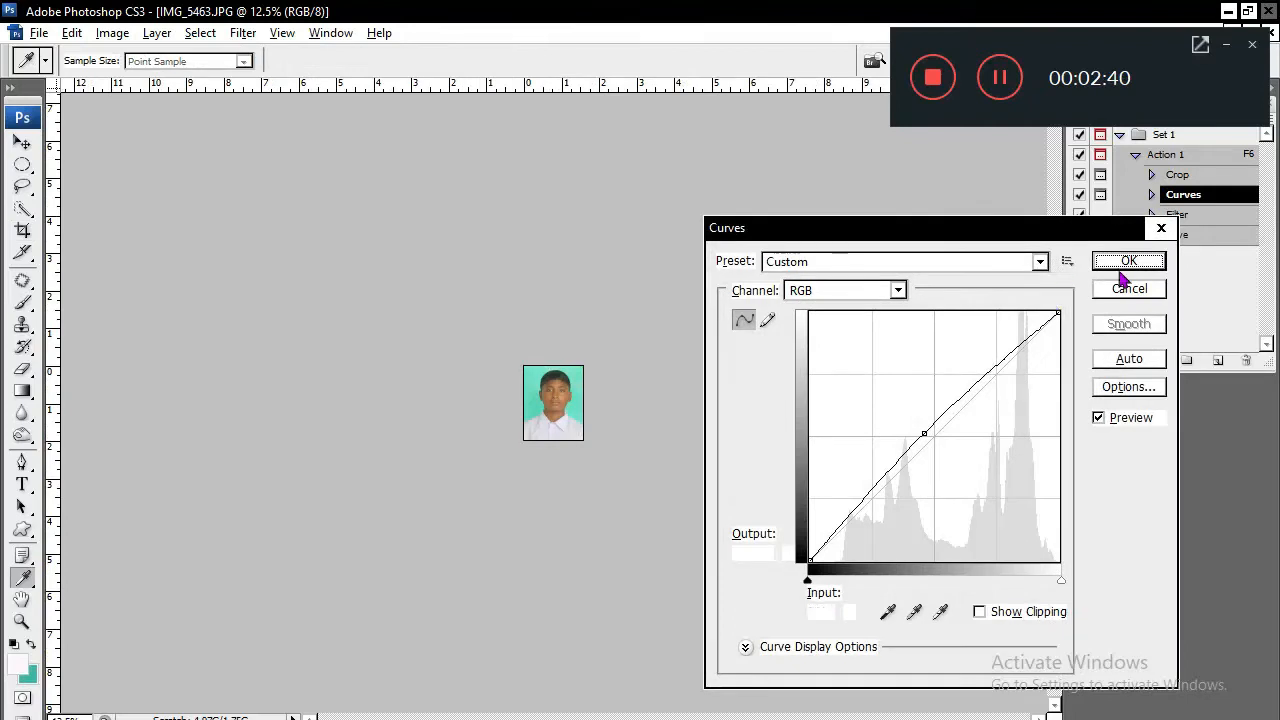
pyautogui.click(1130, 263)
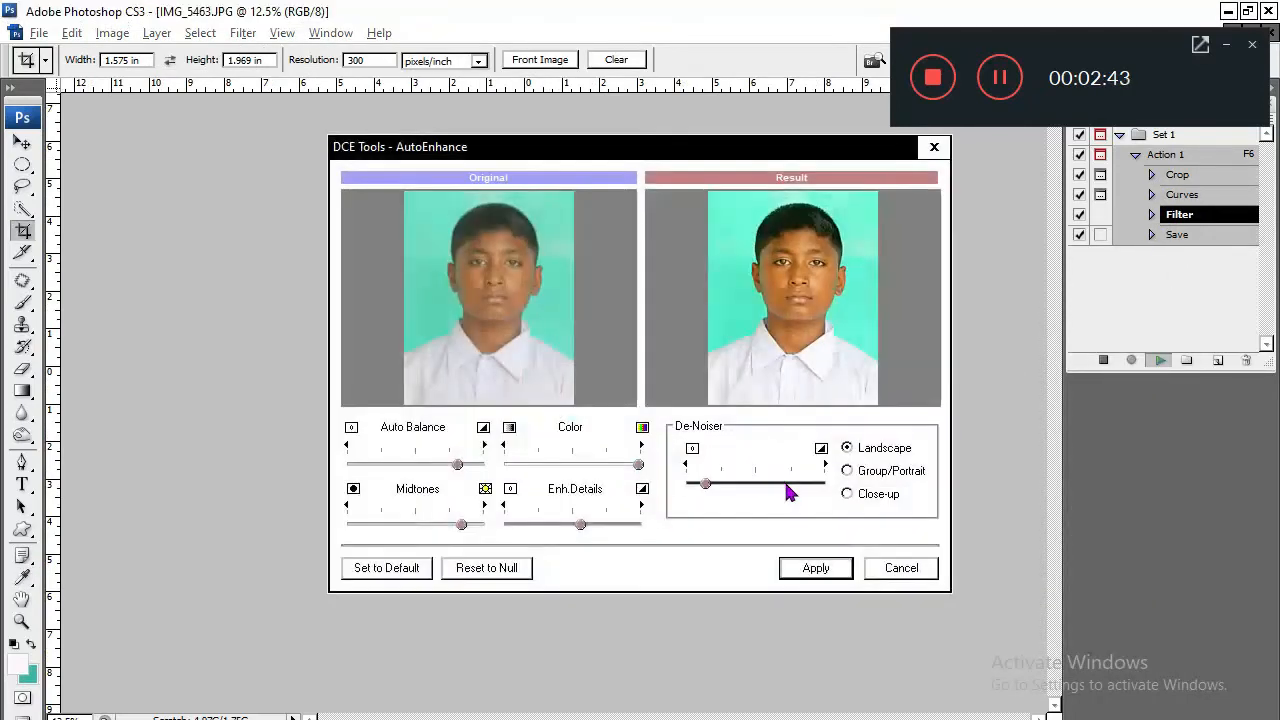
pyautogui.click(818, 568)
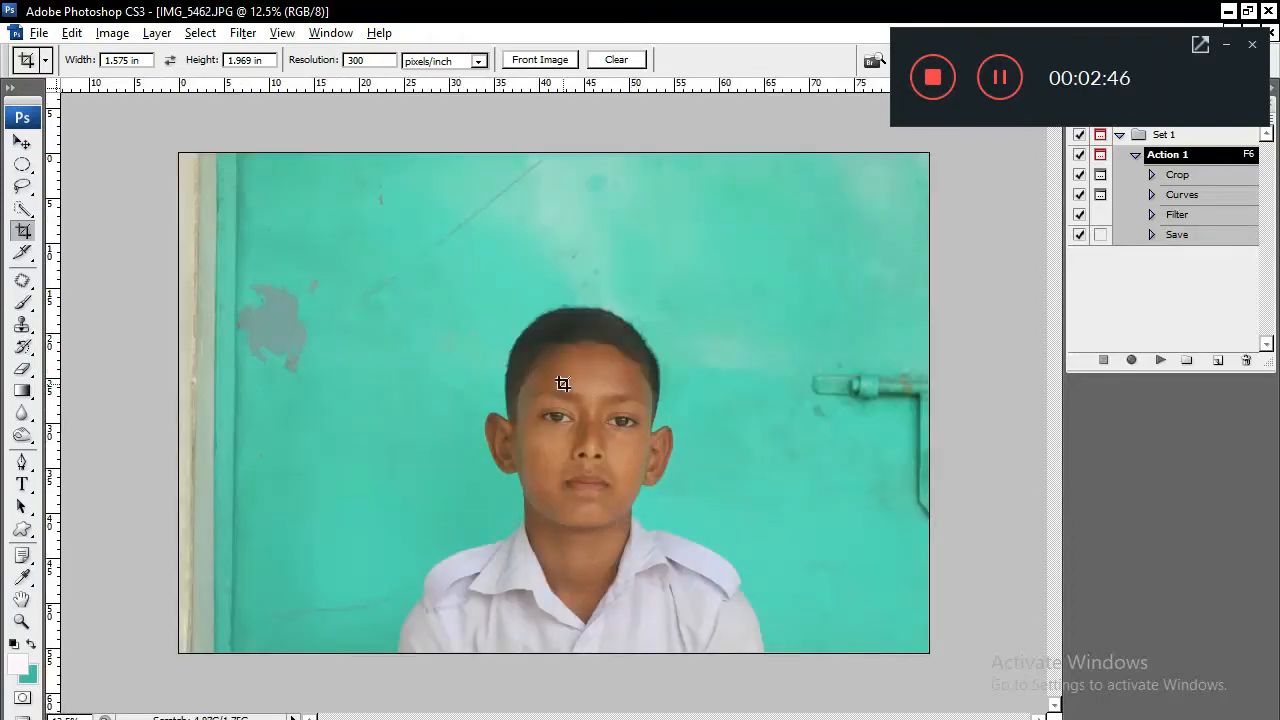
# Run Action 1 on IMG_5462, moving, shrinking and nudging the crop frame around the boy and keeping the preset Curves and AutoEnhance settings.
pyautogui.press('F6')
pyautogui.moveTo(570, 298); pyautogui.dragTo(612, 358)
pyautogui.moveTo(741, 244); pyautogui.dragTo(709, 284)
pyautogui.press('Right')
pyautogui.press('Right')
pyautogui.press('Right')
pyautogui.press('Right')
pyautogui.press('Right')
pyautogui.press('Right')
pyautogui.press('Right')
pyautogui.press('Right')
pyautogui.press('Right')
pyautogui.press('Return')
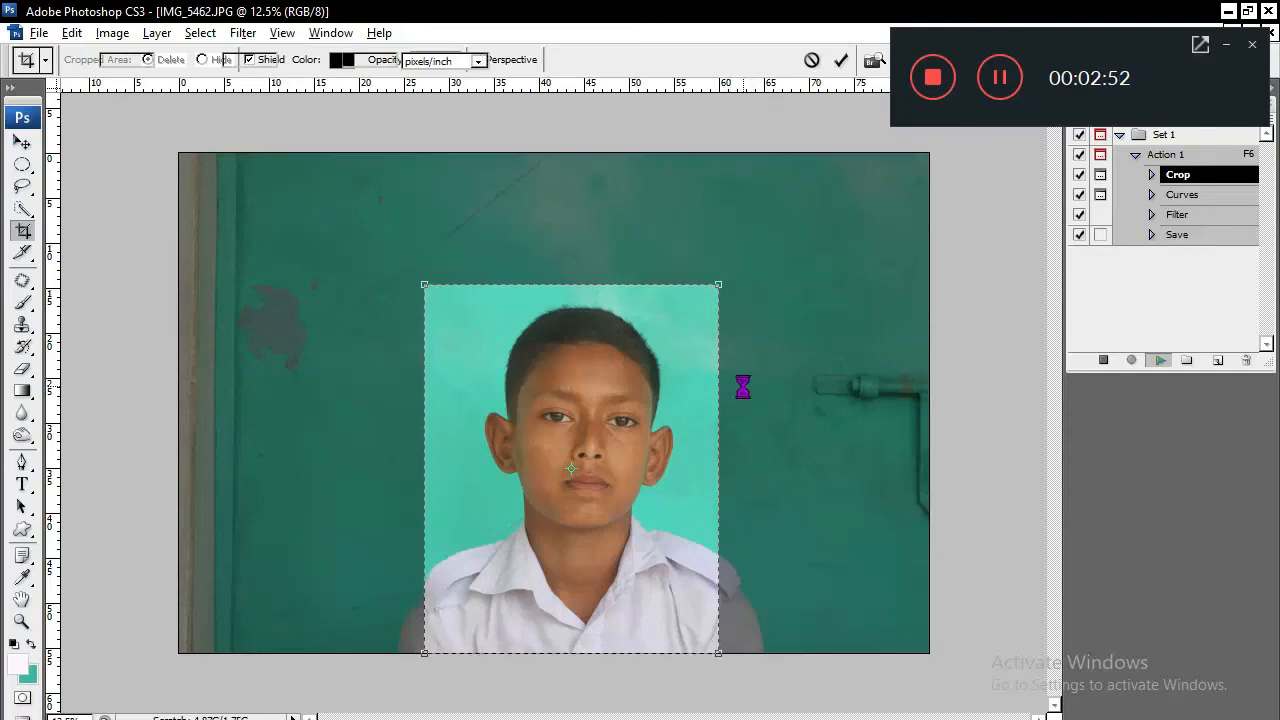
pyautogui.click(1130, 265)
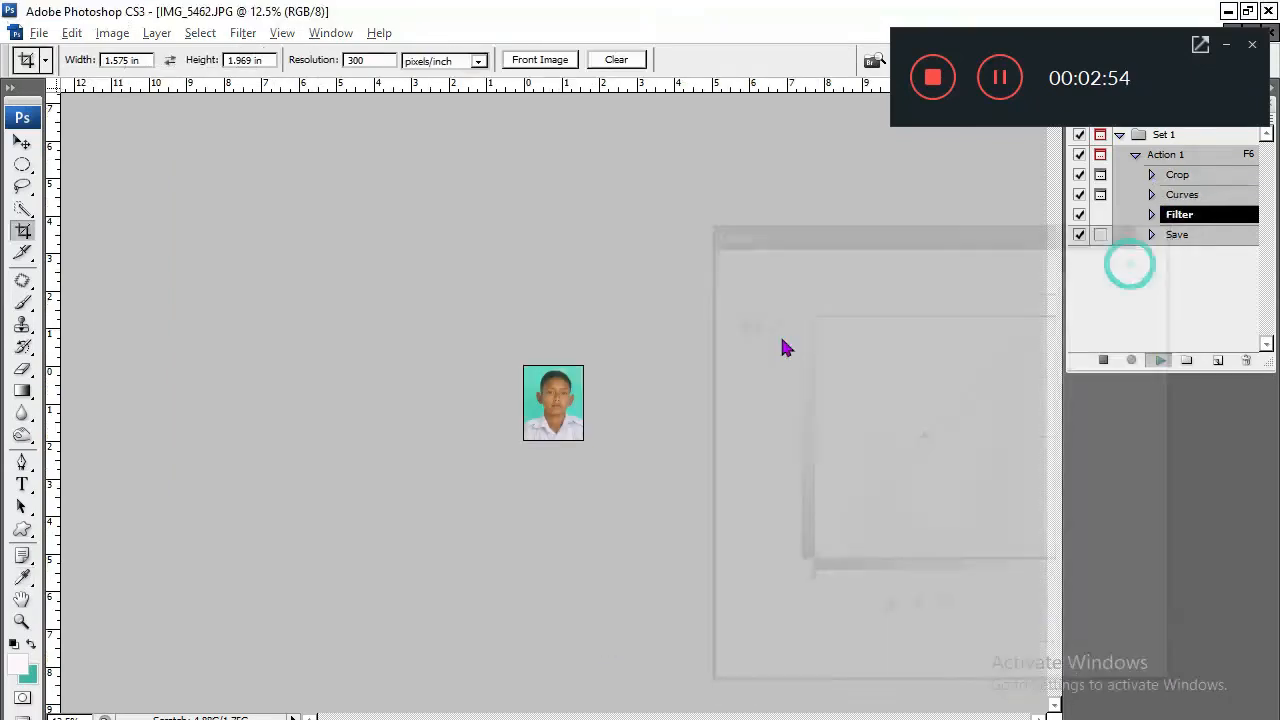
pyautogui.click(654, 462)
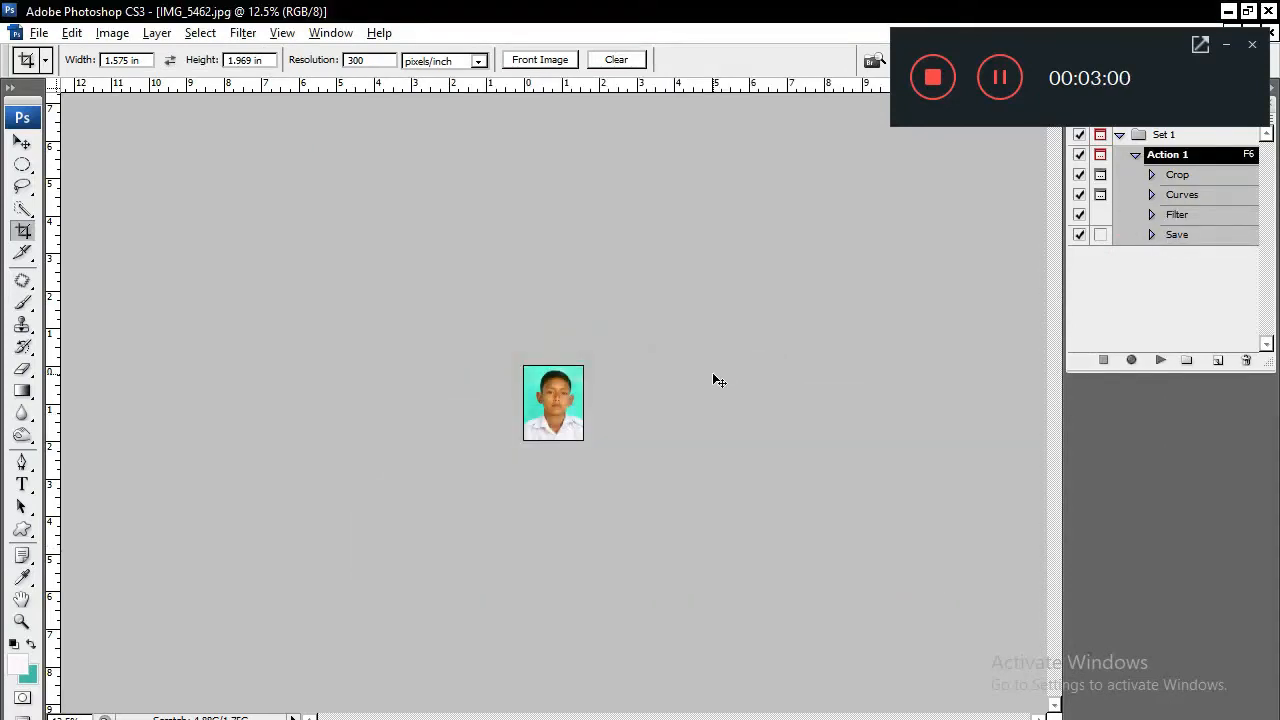
# Run Action 1 on IMG_5461, fitting a smaller crop frame around the boy's head and shoulders and applying the preset Curves and AutoEnhance settings.
pyautogui.press('F6')
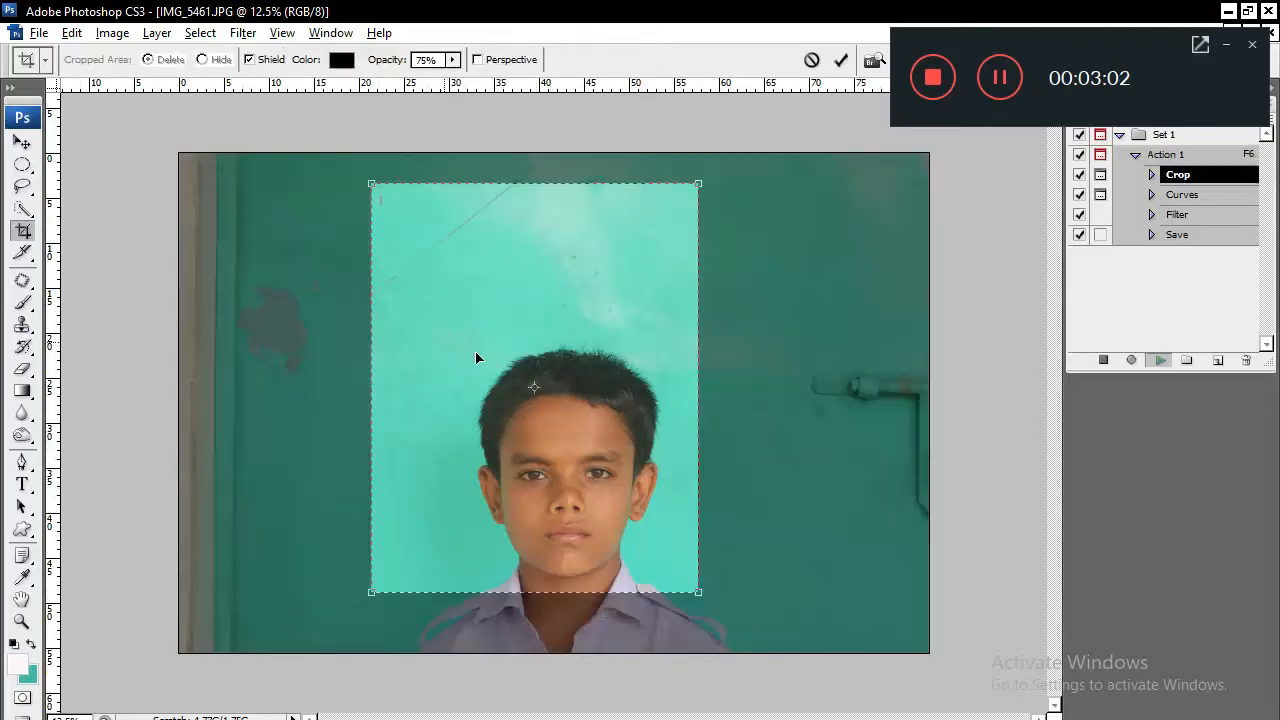
pyautogui.moveTo(548, 286); pyautogui.dragTo(578, 351)
pyautogui.moveTo(401, 245); pyautogui.dragTo(452, 309)
pyautogui.moveTo(592, 335); pyautogui.dragTo(566, 335)
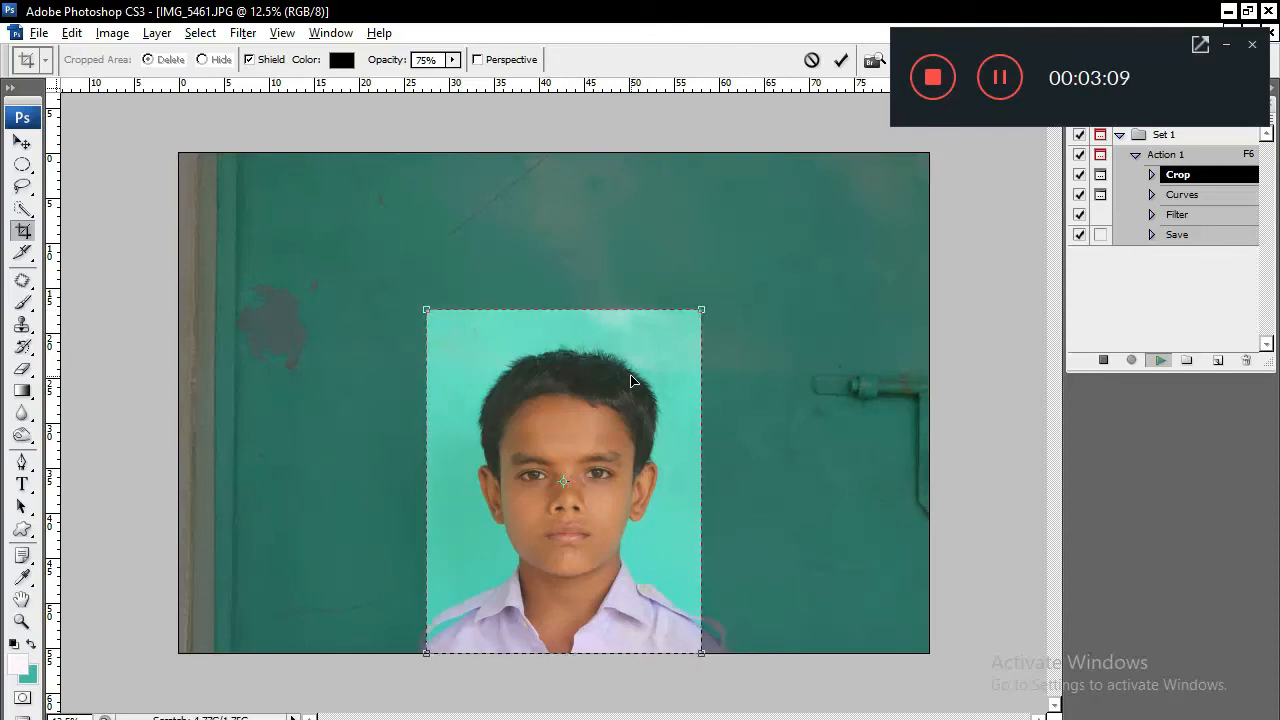
pyautogui.press('Return')
pyautogui.click(1128, 262)
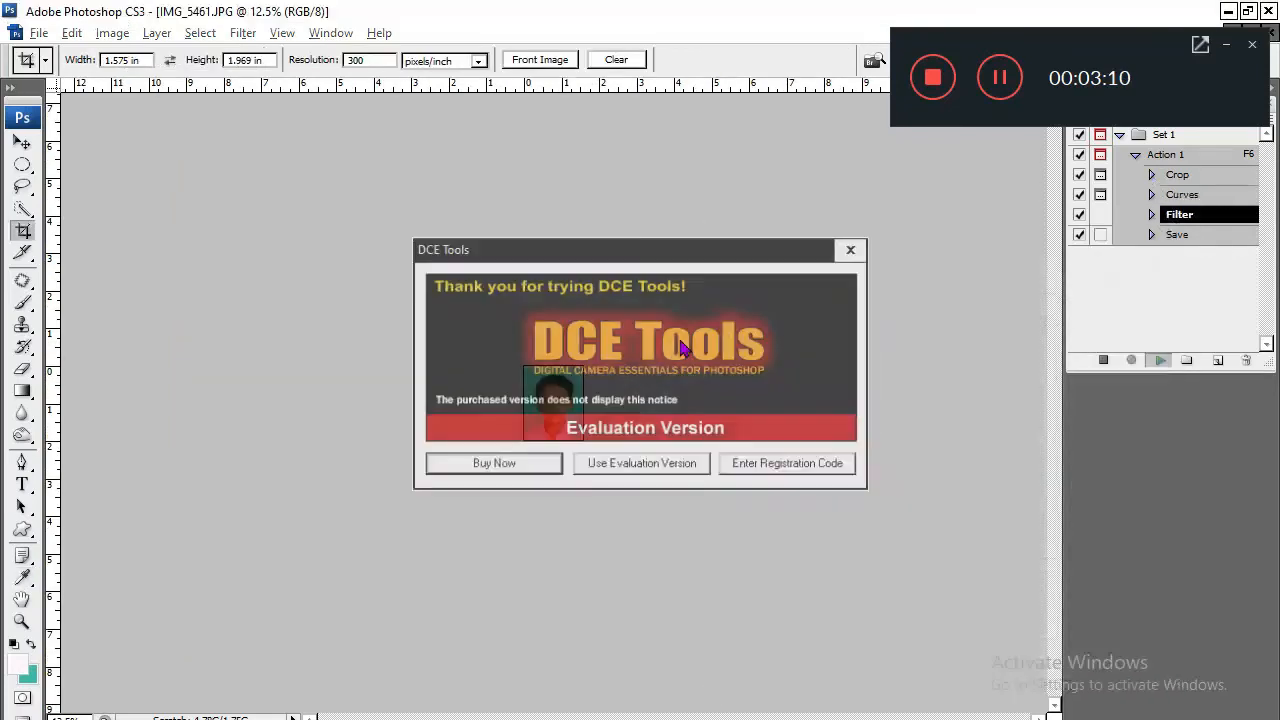
pyautogui.click(651, 465)
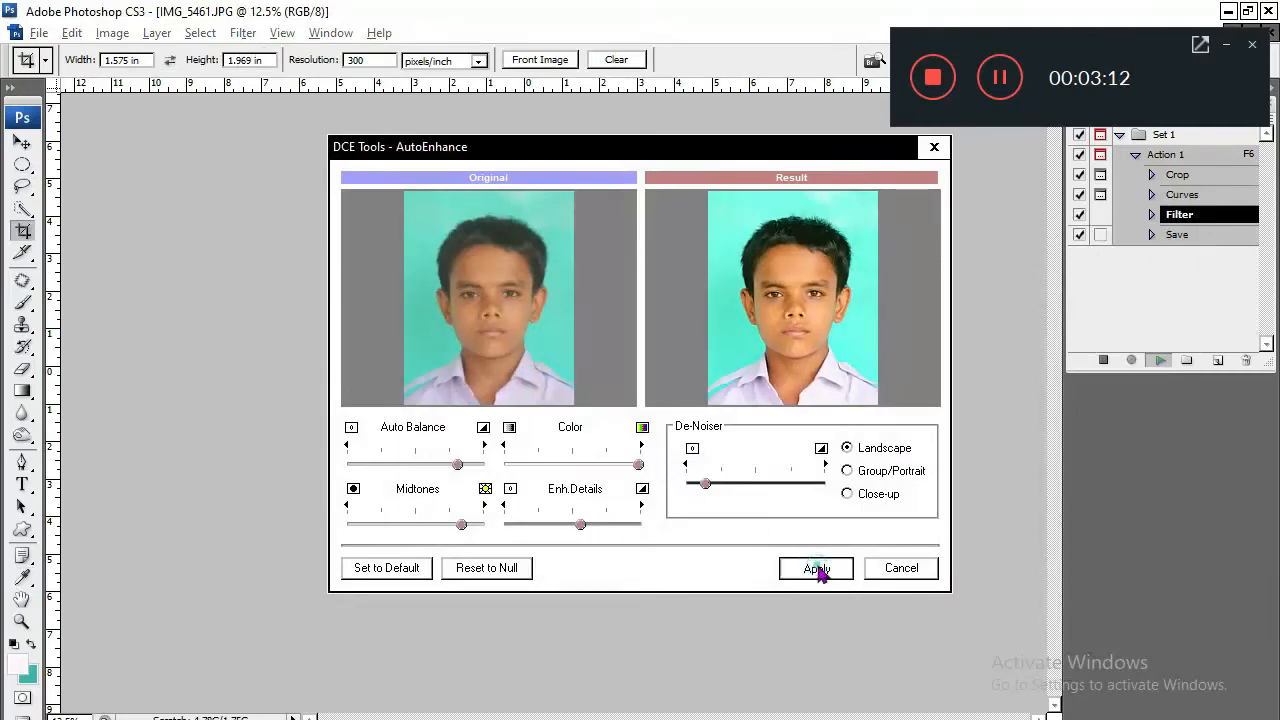
pyautogui.click(816, 568)
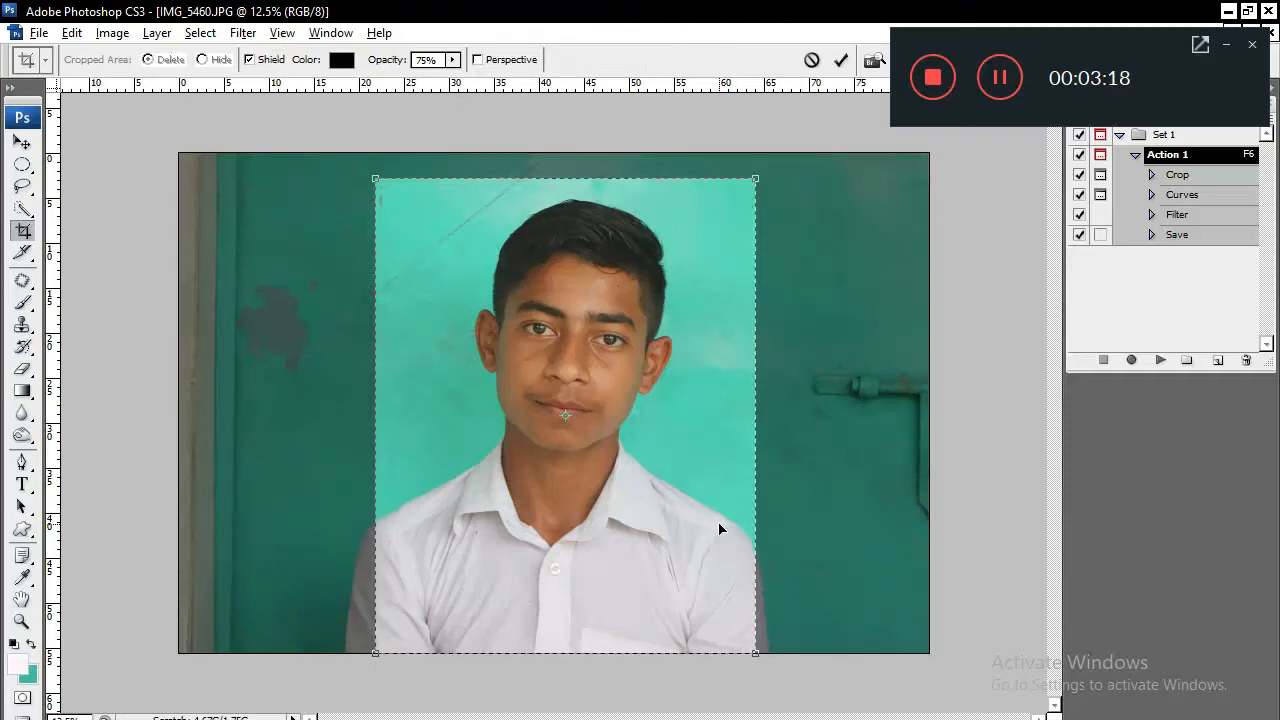
pyautogui.press('Return')
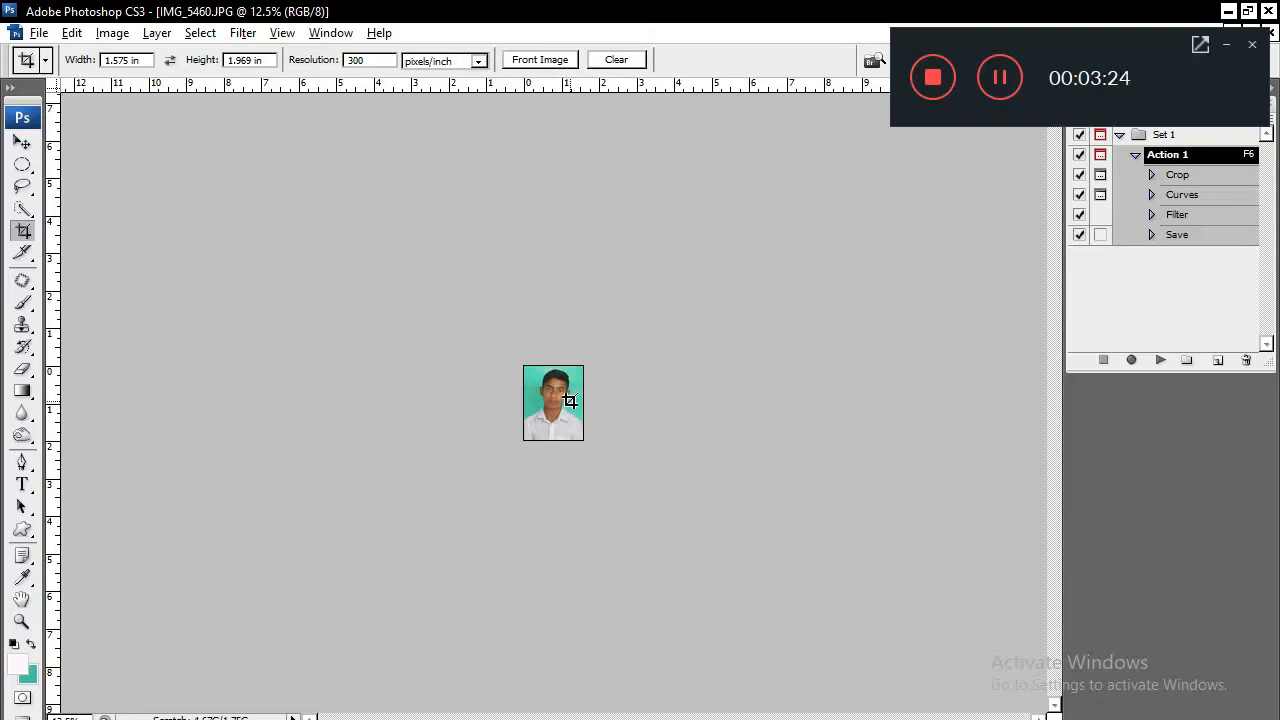
pyautogui.press('F6')
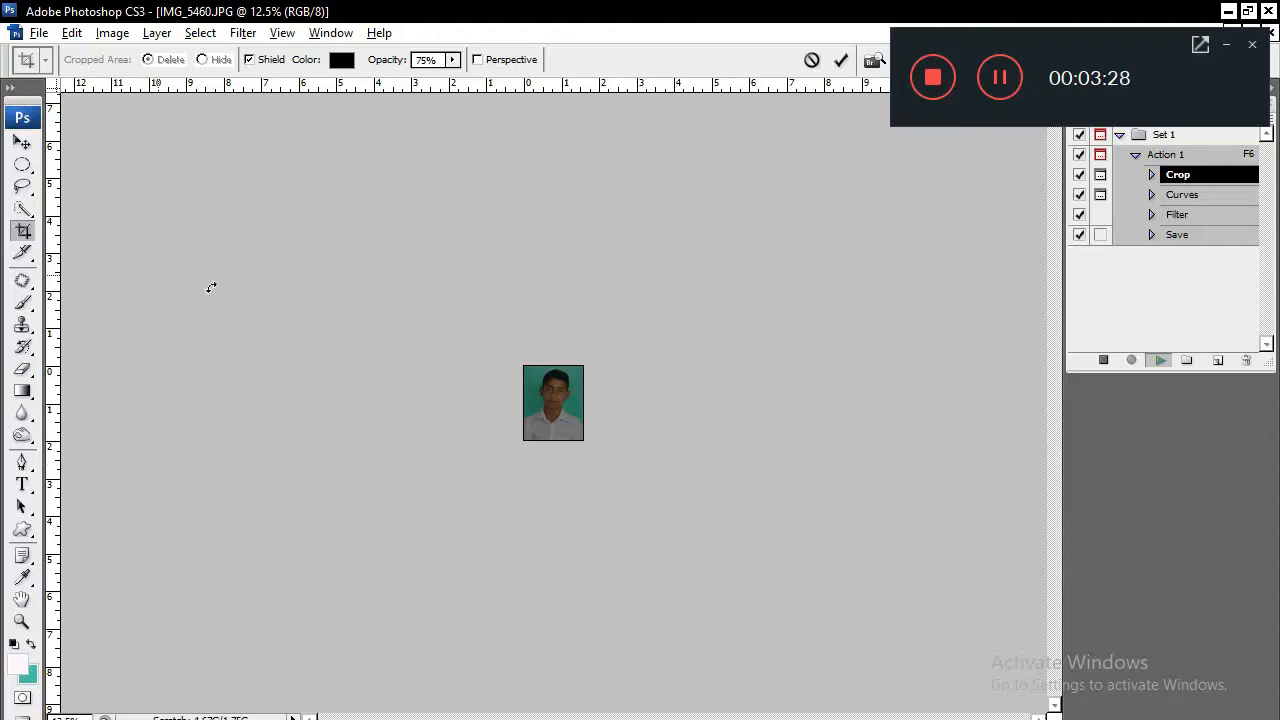
pyautogui.press('Return')
pyautogui.click(640, 320)
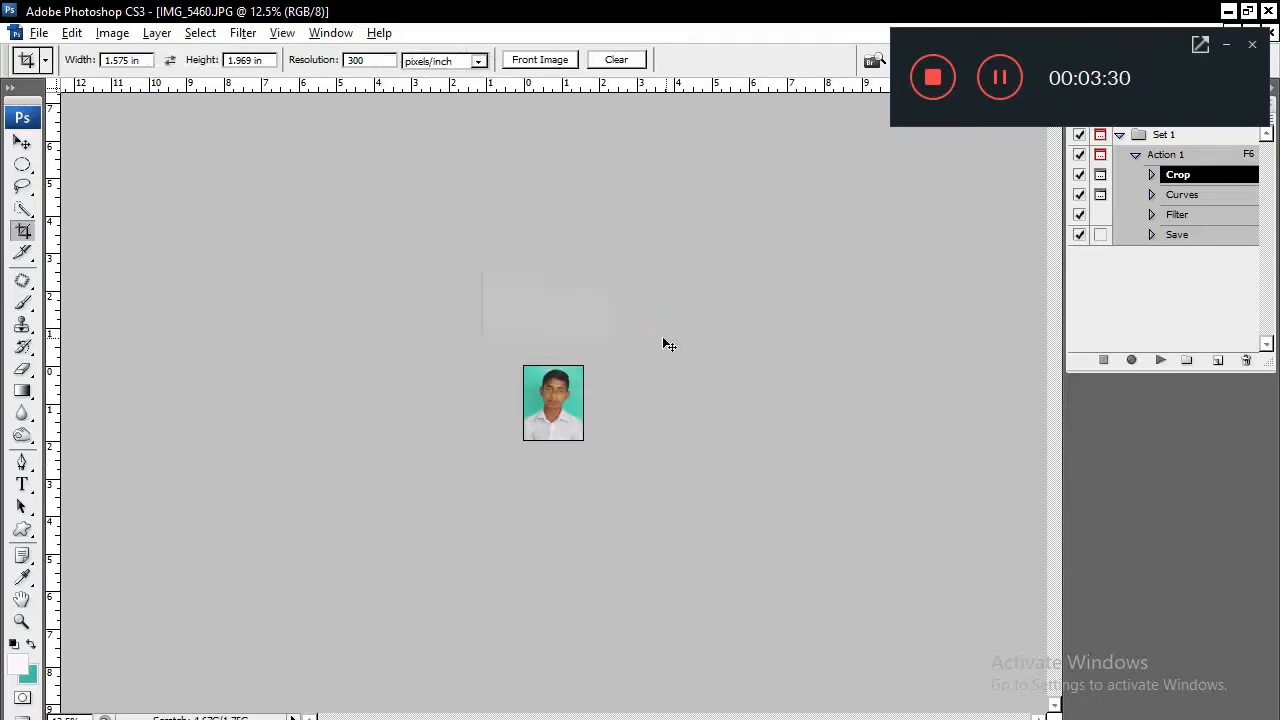
pyautogui.click(634, 338)
pyautogui.click(634, 338)
pyautogui.click(634, 338)
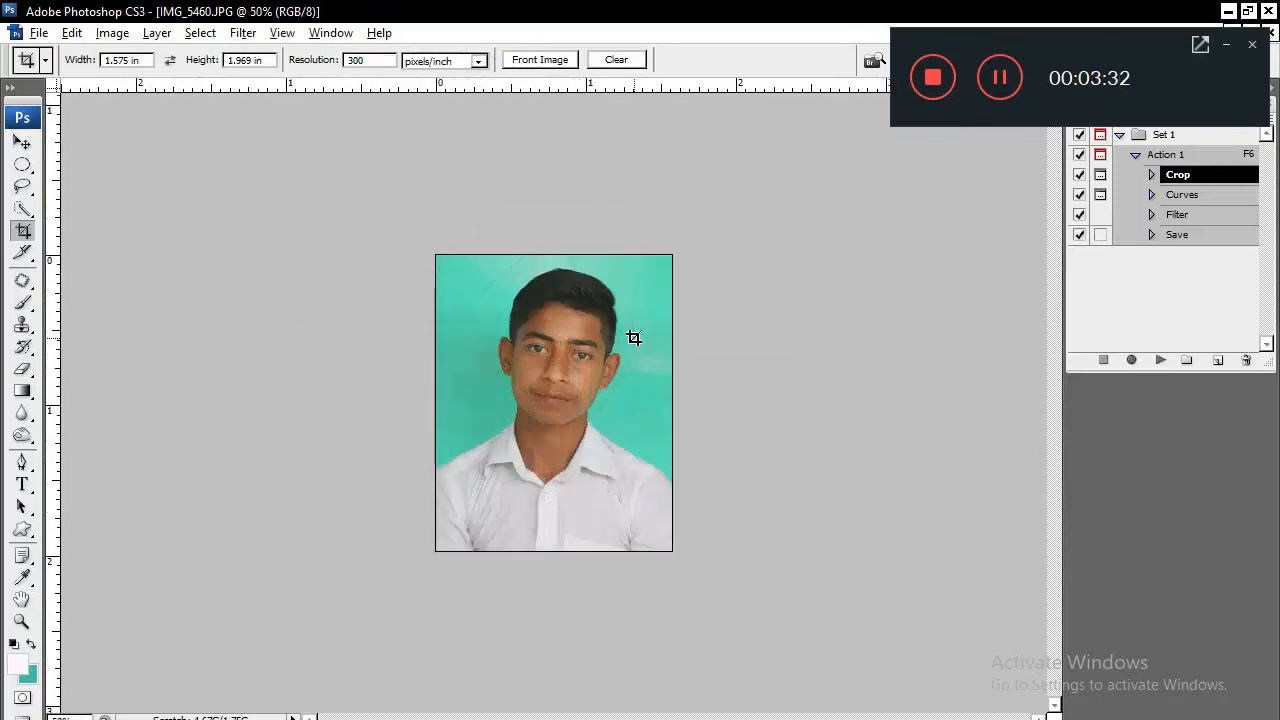
pyautogui.press('F6')
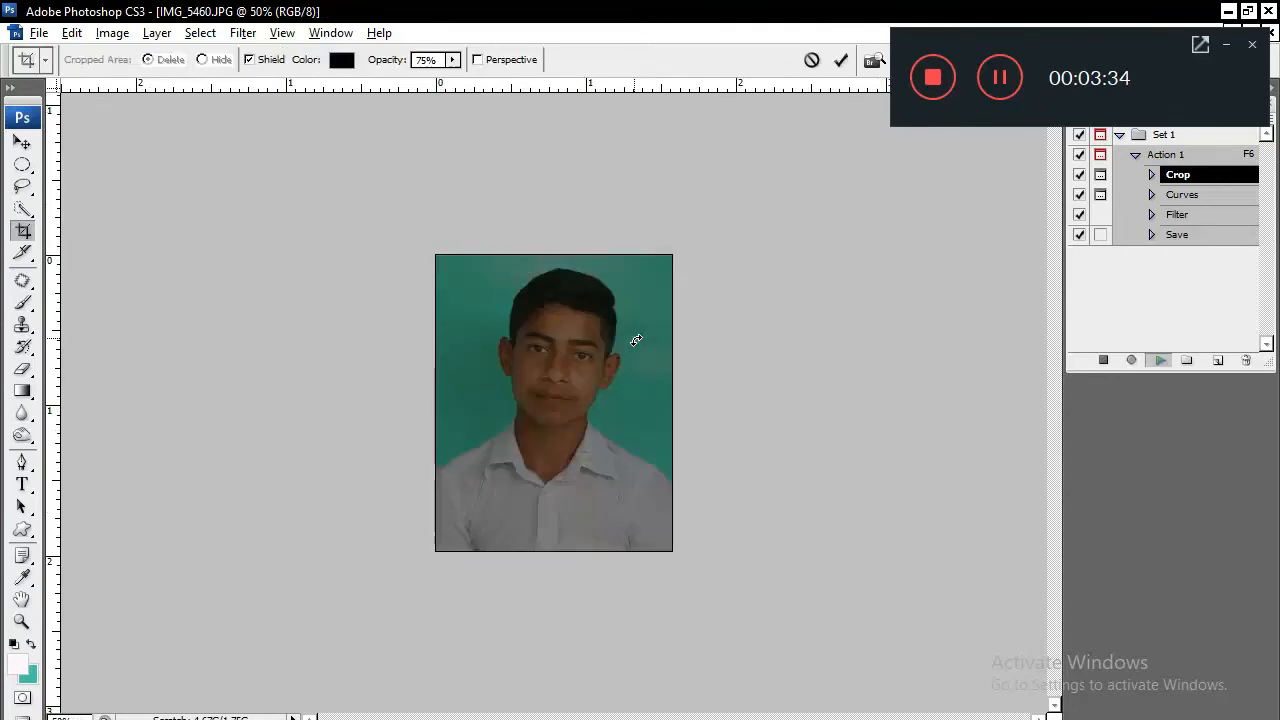
pyautogui.click(25, 148)
pyautogui.click(800, 313)
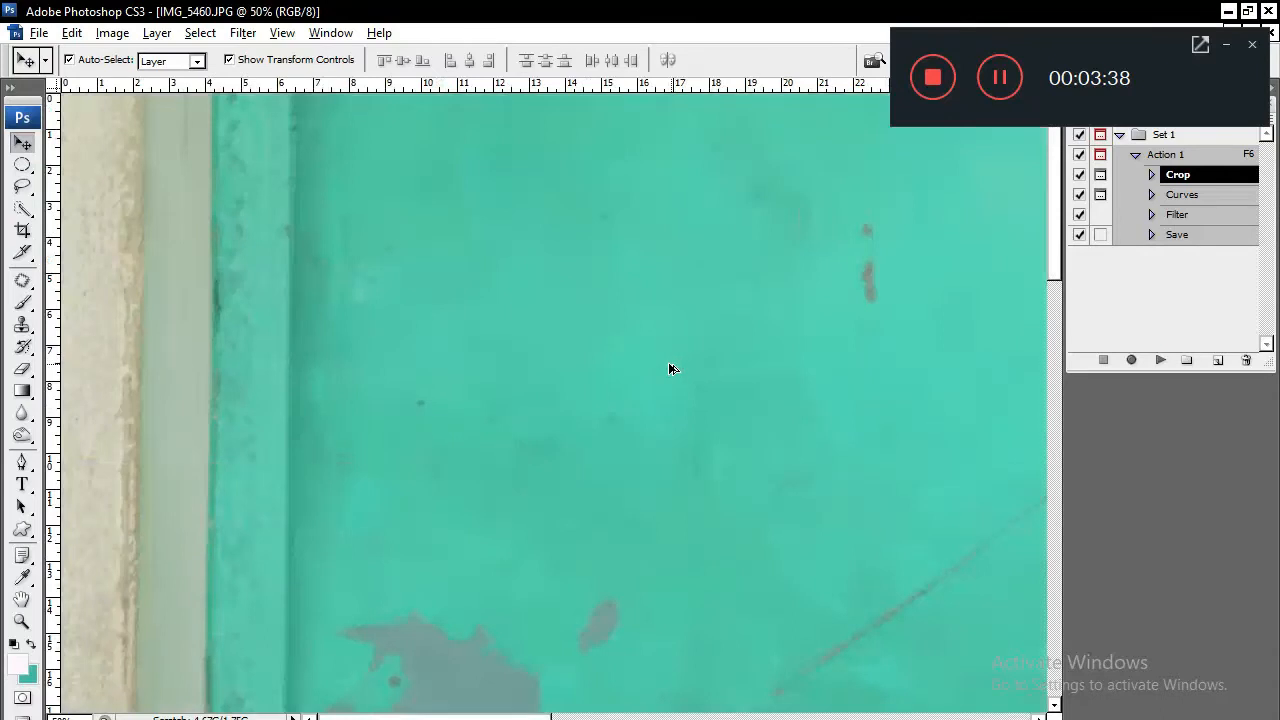
# Draw an elliptical selection around the boy's head in the full IMG_5460 photo and feather it by 1 pixel.
pyautogui.keyDown('alt'); pyautogui.click(817, 449); pyautogui.keyUp('alt')
pyautogui.keyDown('alt'); pyautogui.click(817, 449); pyautogui.keyUp('alt')
pyautogui.keyDown('alt'); pyautogui.click(783, 451); pyautogui.keyUp('alt')
pyautogui.keyDown('alt'); pyautogui.click(783, 451); pyautogui.keyUp('alt')
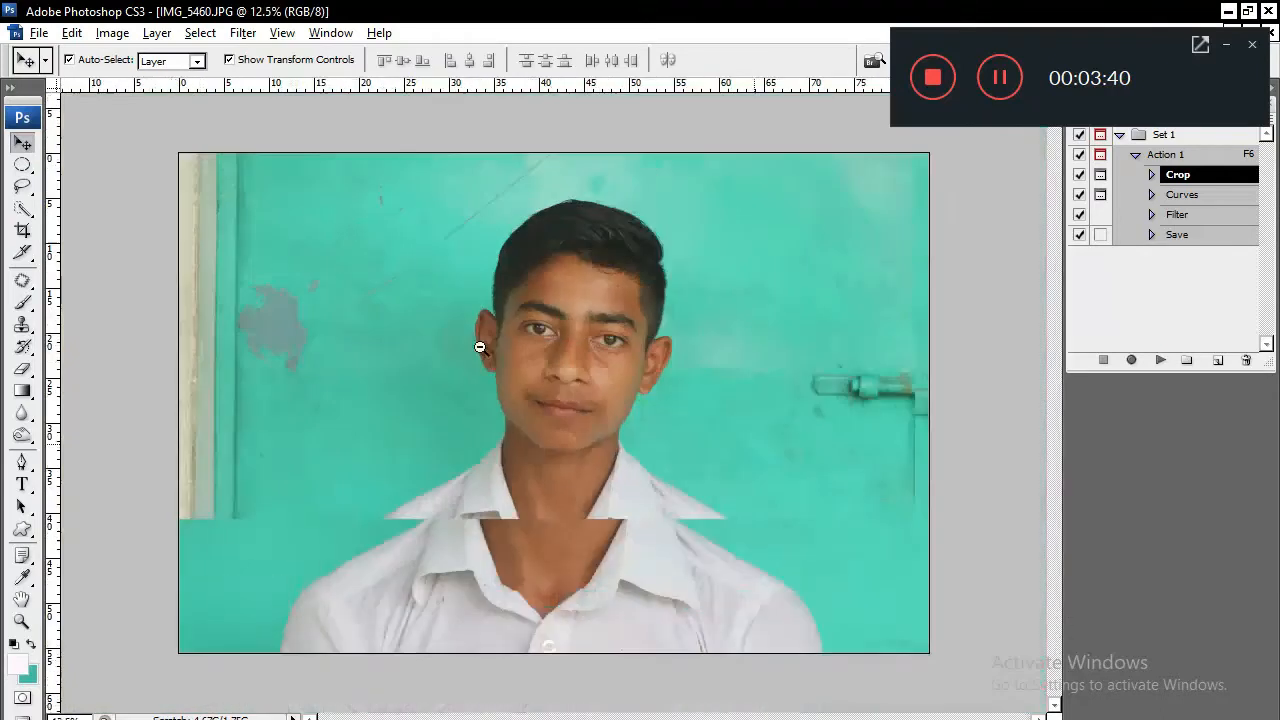
pyautogui.keyDown('alt'); pyautogui.click(414, 294); pyautogui.keyUp('alt')
pyautogui.moveTo(28, 160); pyautogui.dragTo(82, 182)
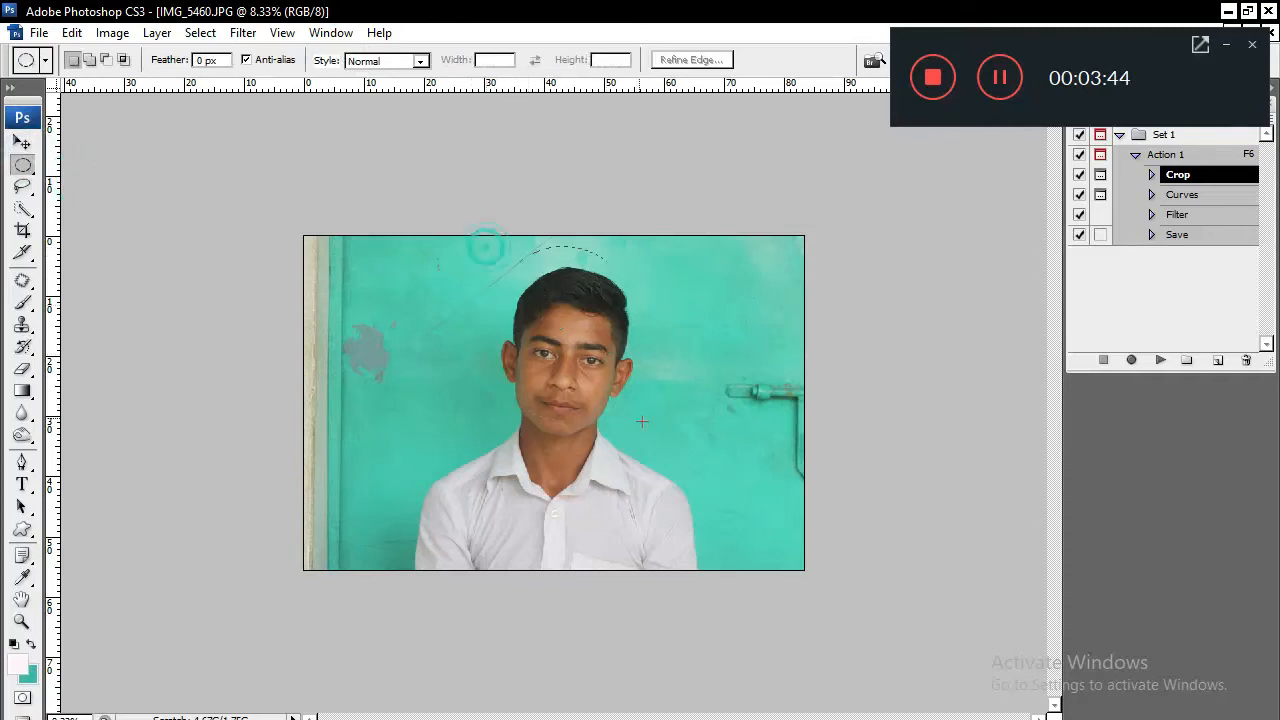
pyautogui.hotkey('ctrl', 'alt', 'd')
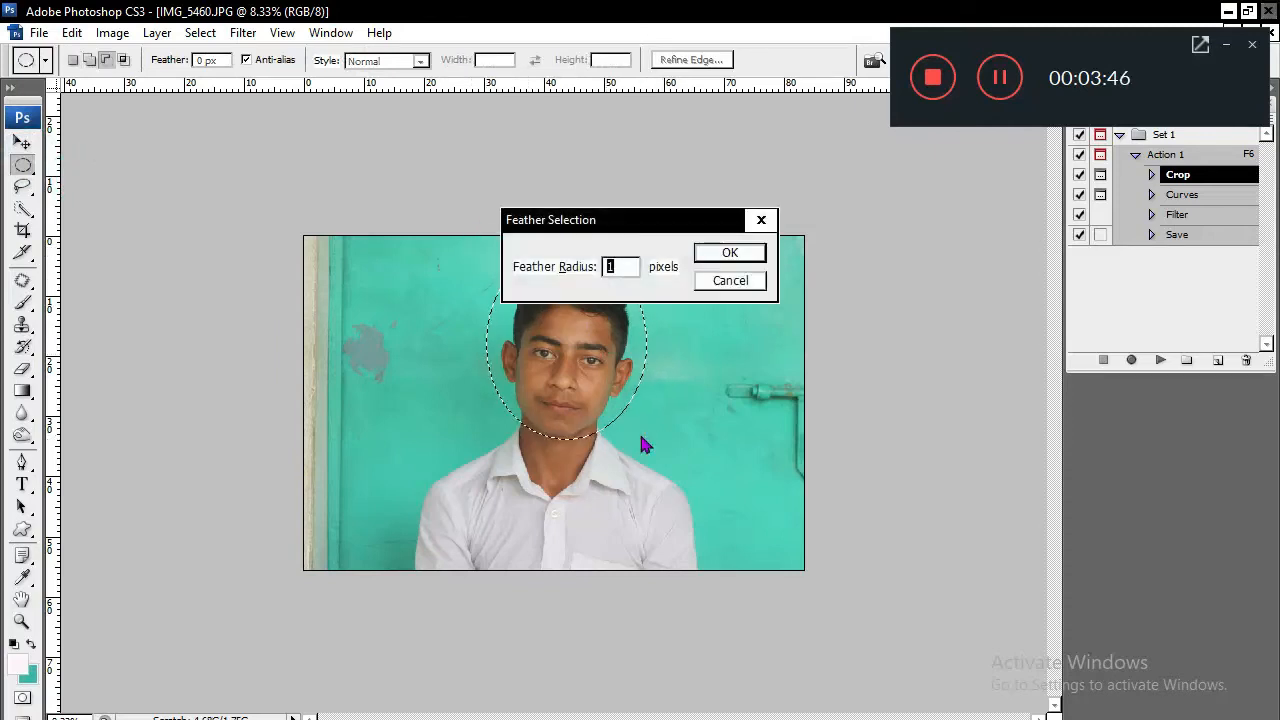
pyautogui.press('Return')
pyautogui.click(586, 335)
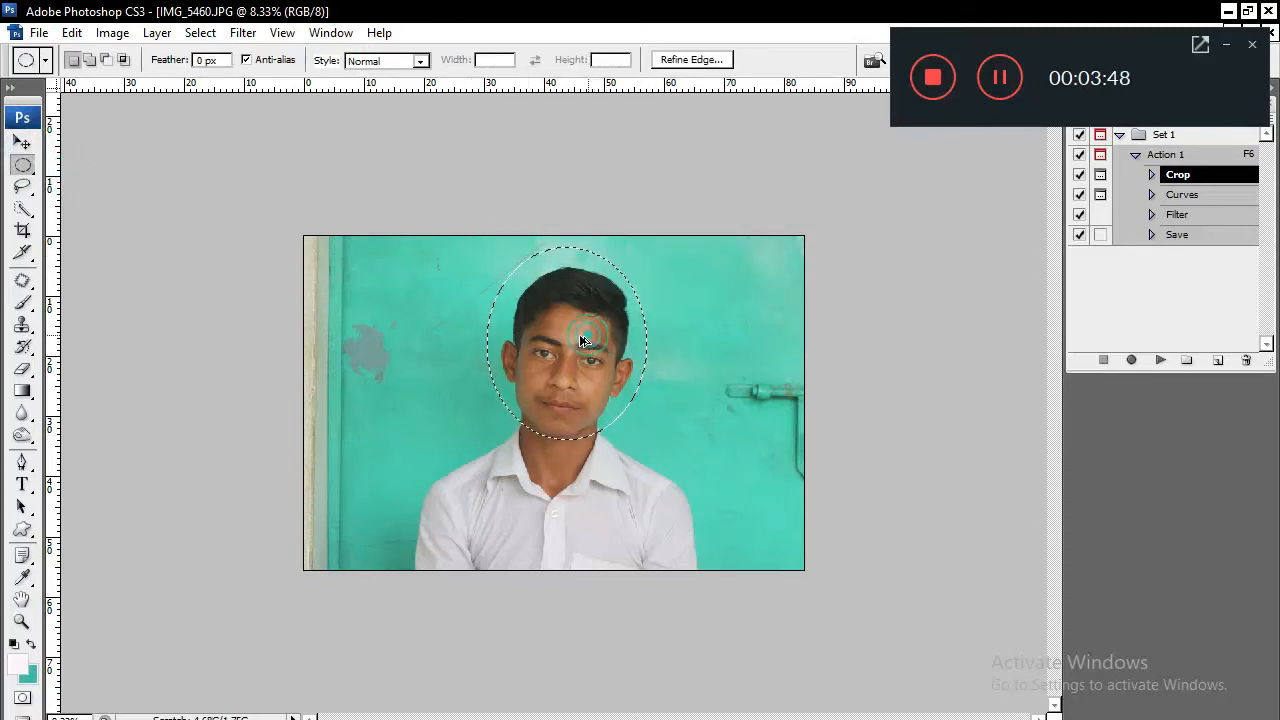
# Shift the selected head in IMG_5460 slightly, rotate it slightly to straighten it above the collar, and clear the selection.
pyautogui.moveTo(577, 341); pyautogui.dragTo(576, 341)
pyautogui.click(22, 143)
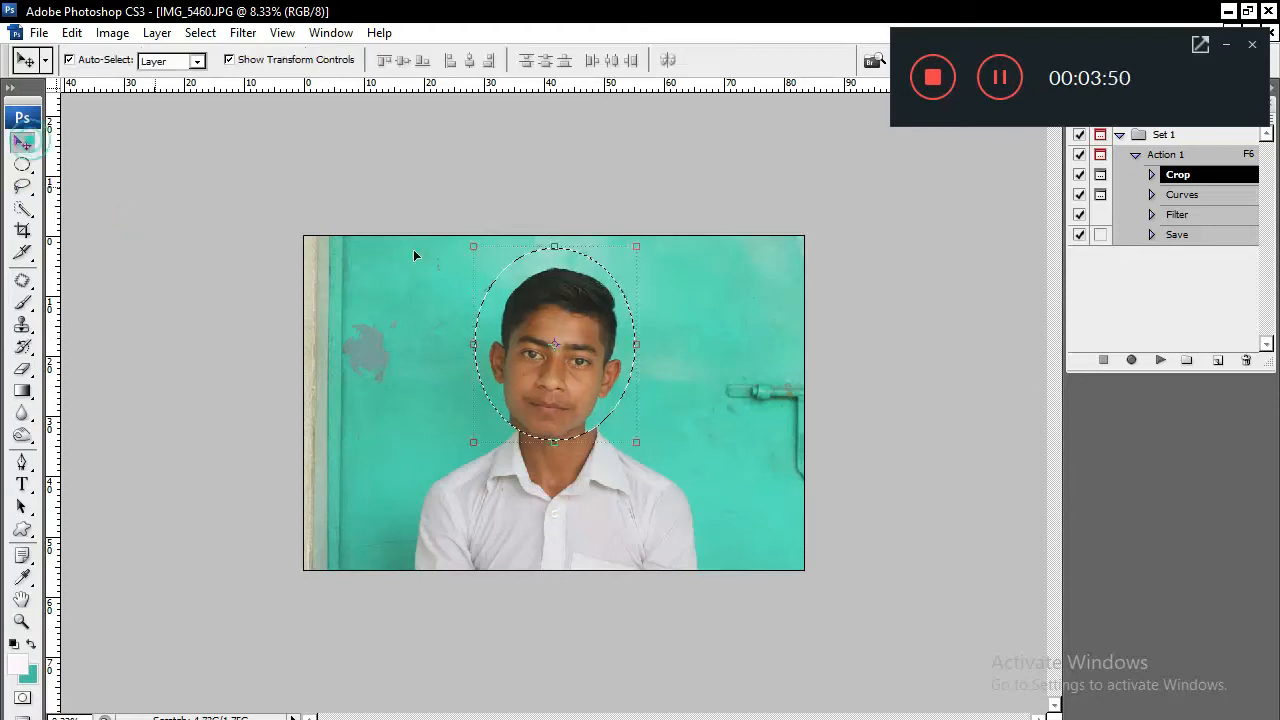
pyautogui.moveTo(449, 223); pyautogui.dragTo(441, 238)
pyautogui.press('Return')
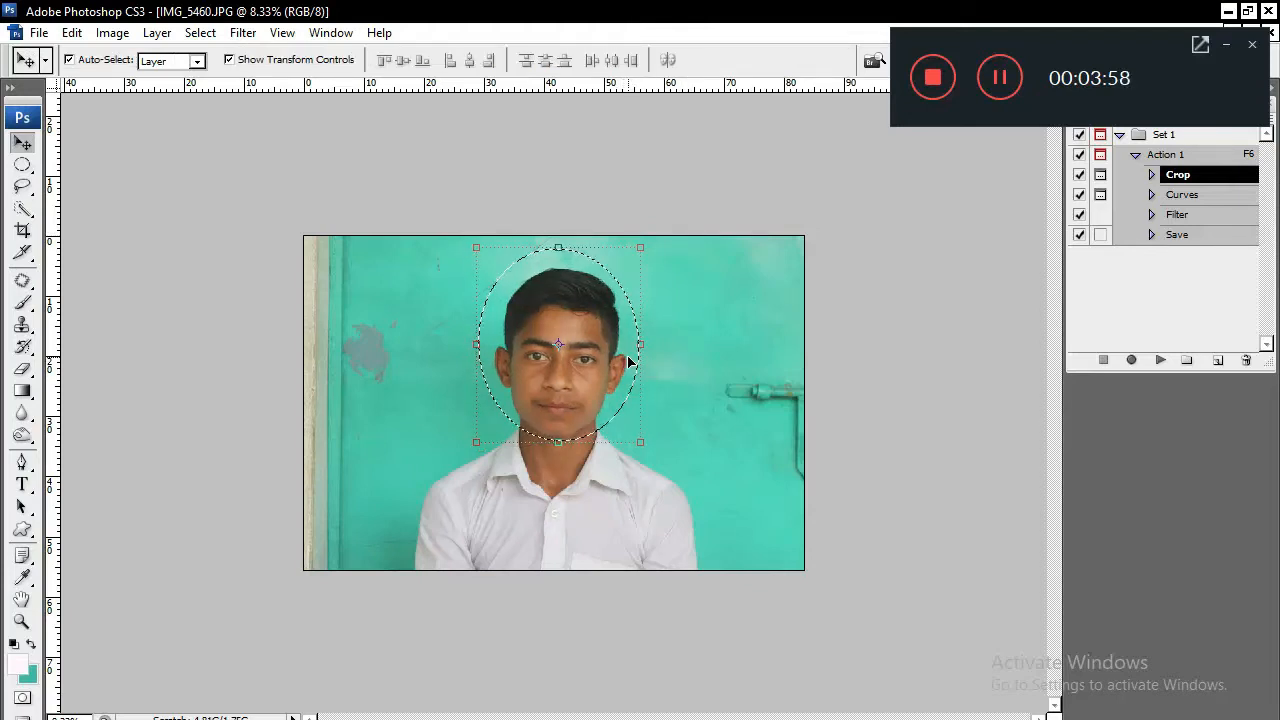
pyautogui.hotkey('ctrl', 'd')
# Run Action 1 on IMG_5460 with the crop frame around the boy's head and shoulders, applying the preset Curves and AutoEnhance settings.
pyautogui.press('F6')
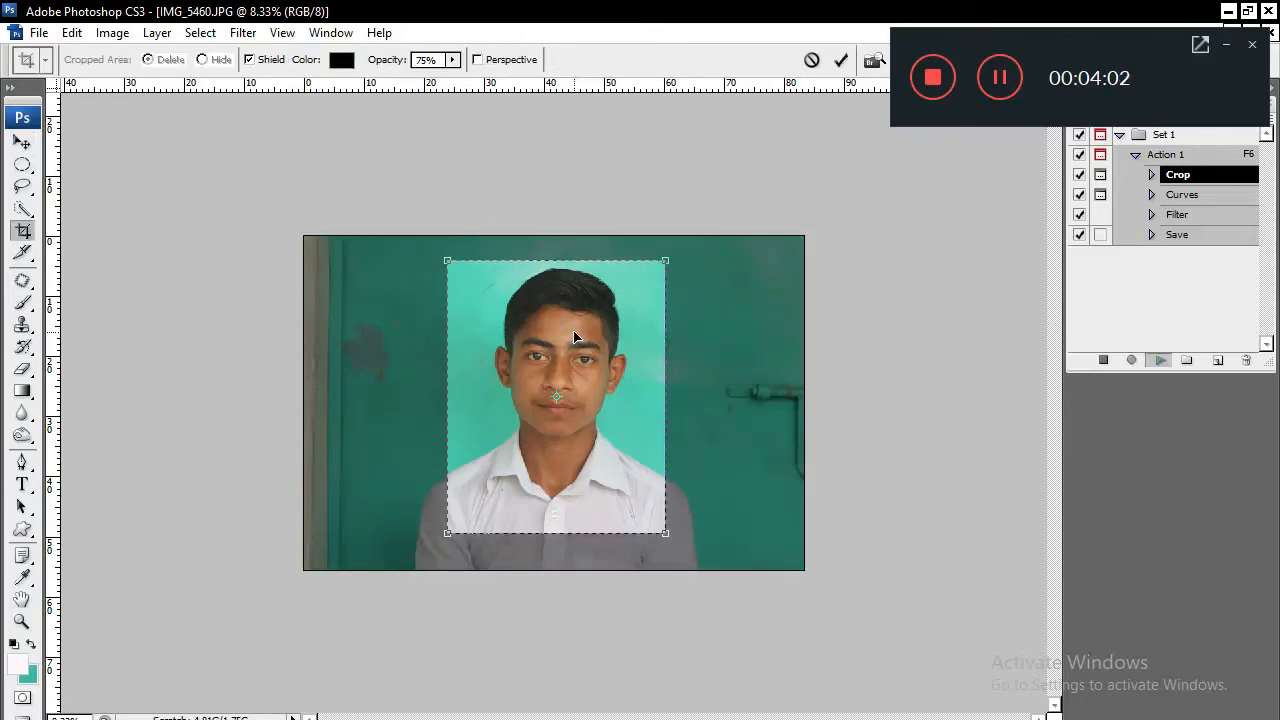
pyautogui.press('Return')
pyautogui.click(1118, 264)
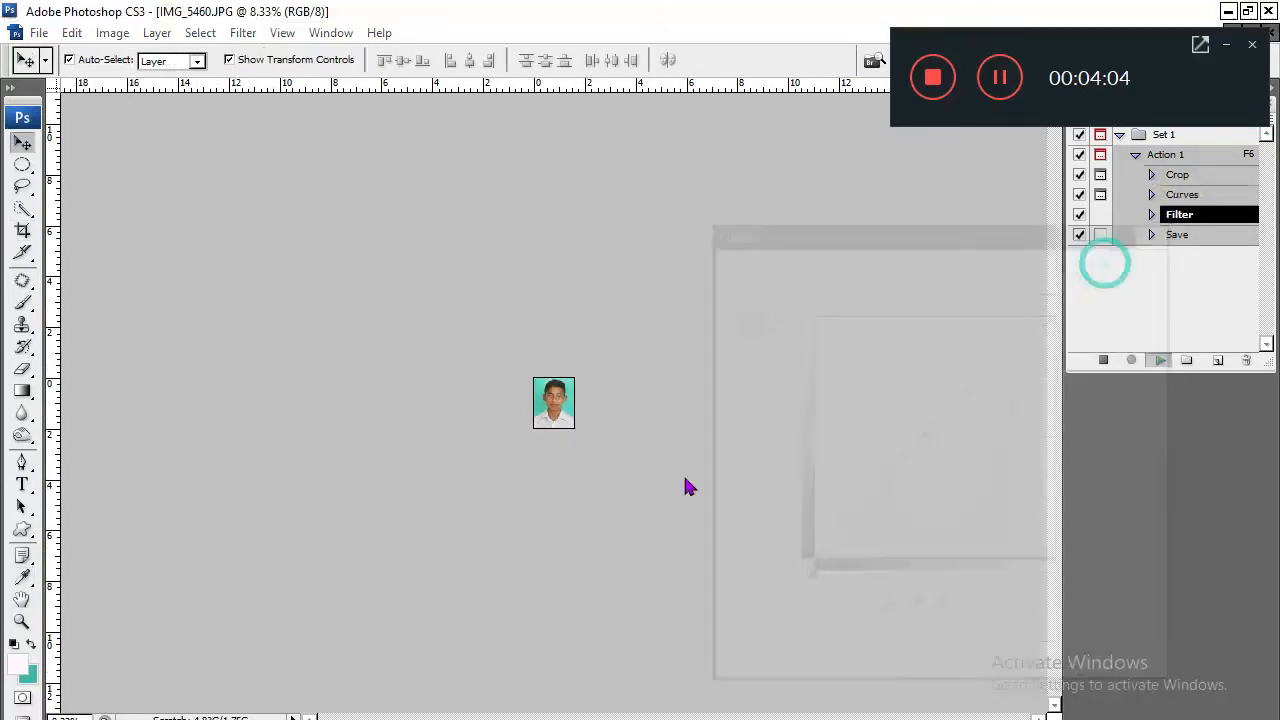
pyautogui.click(680, 466)
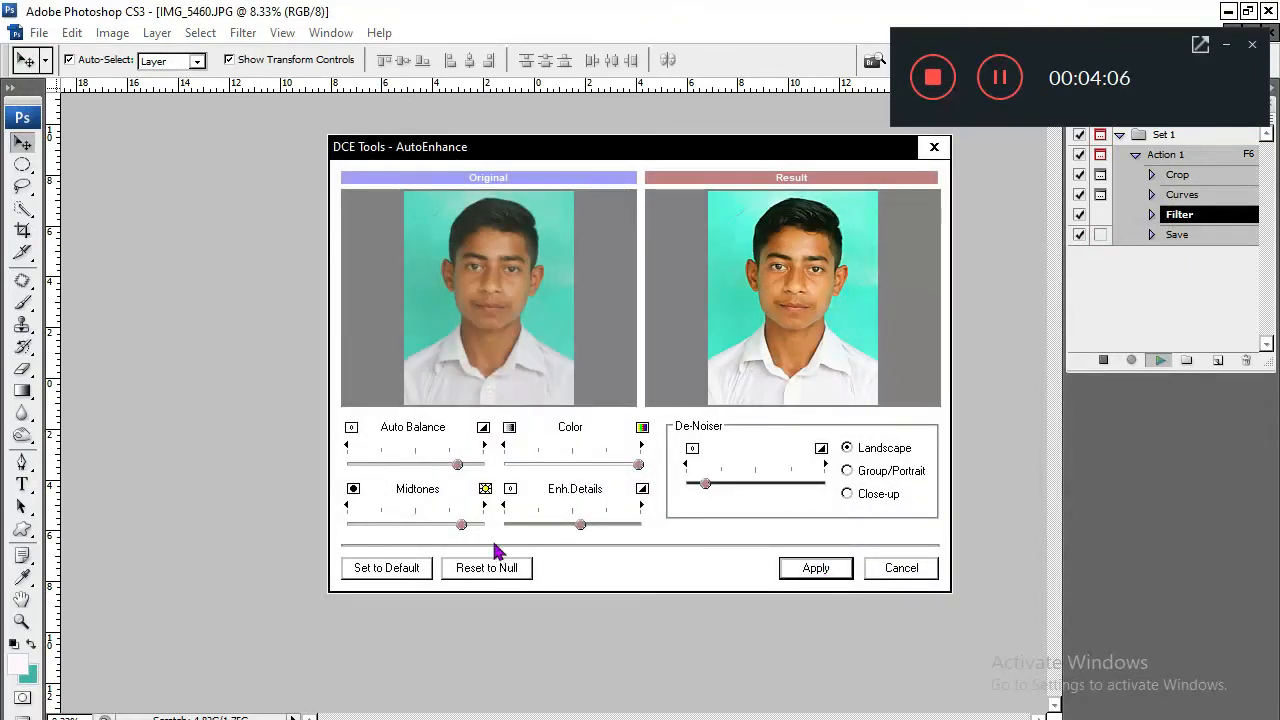
pyautogui.click(826, 570)
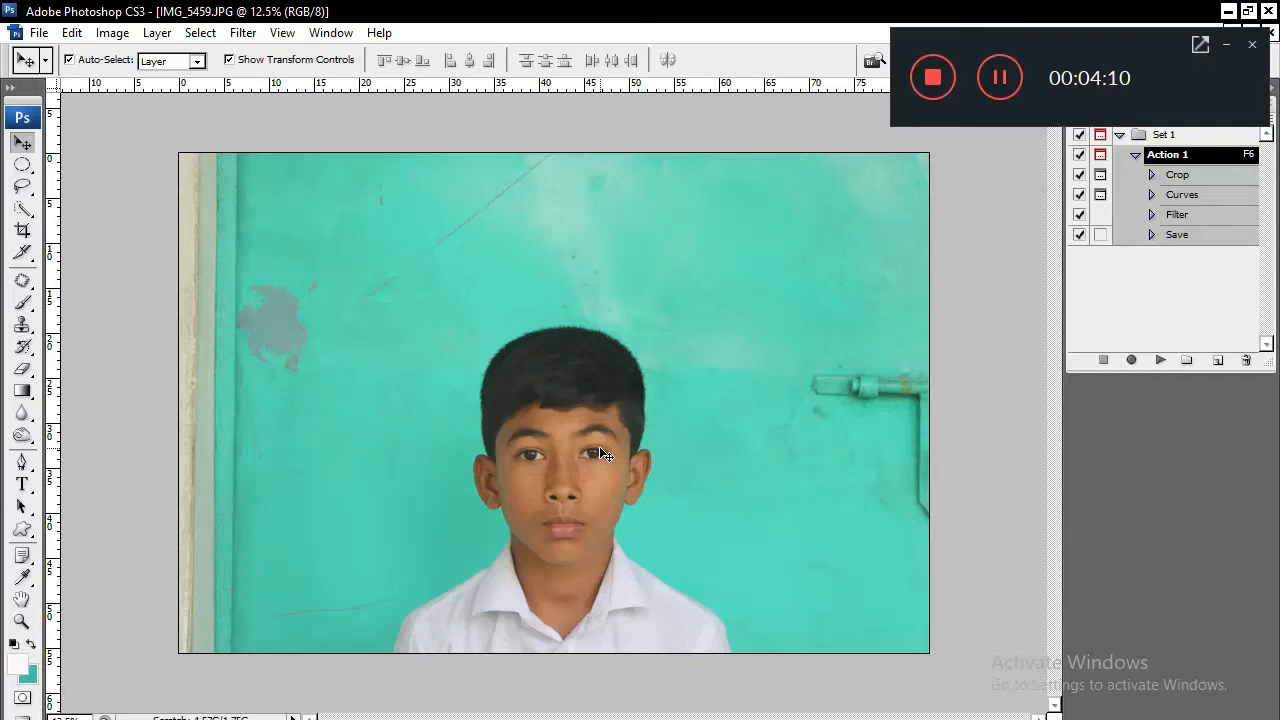
# Run Action 1 on IMG_5459, moving, shrinking and recentring the crop frame around the boy and applying the preset Curves and AutoEnhance settings.
pyautogui.moveTo(627, 356); pyautogui.dragTo(654, 417)
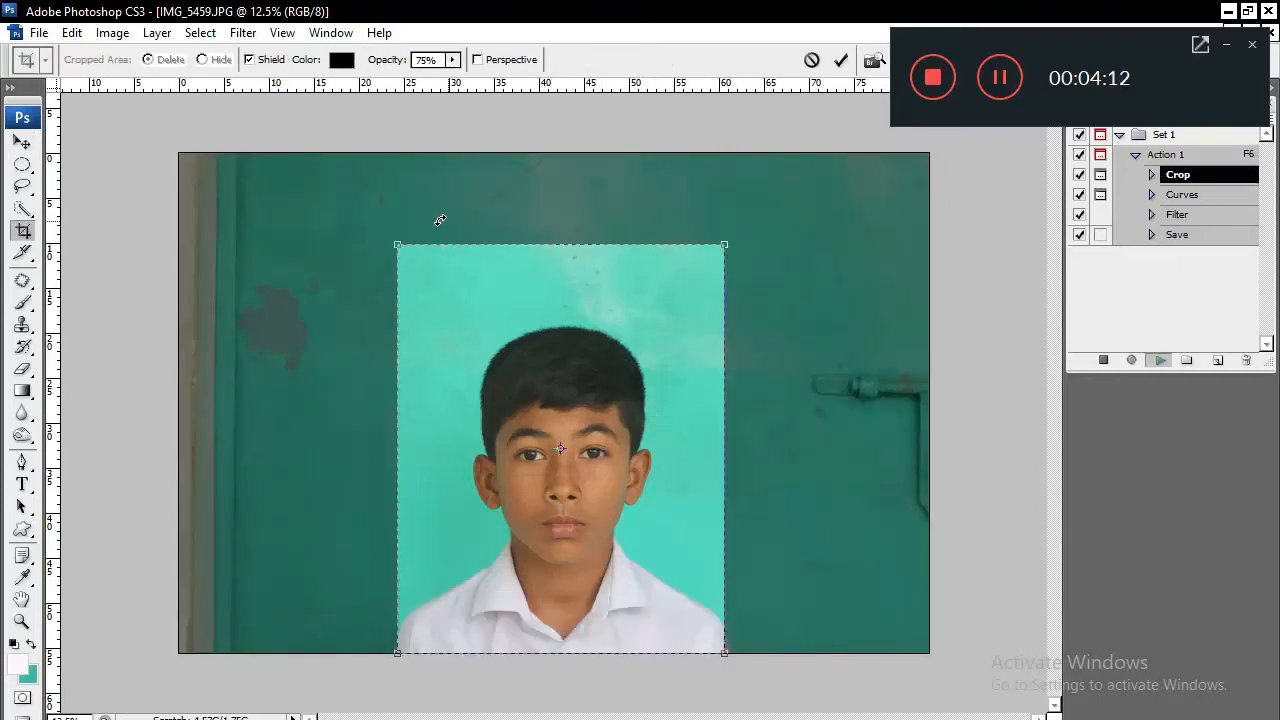
pyautogui.moveTo(394, 242); pyautogui.dragTo(432, 293)
pyautogui.moveTo(629, 320); pyautogui.dragTo(610, 320)
pyautogui.press('Return')
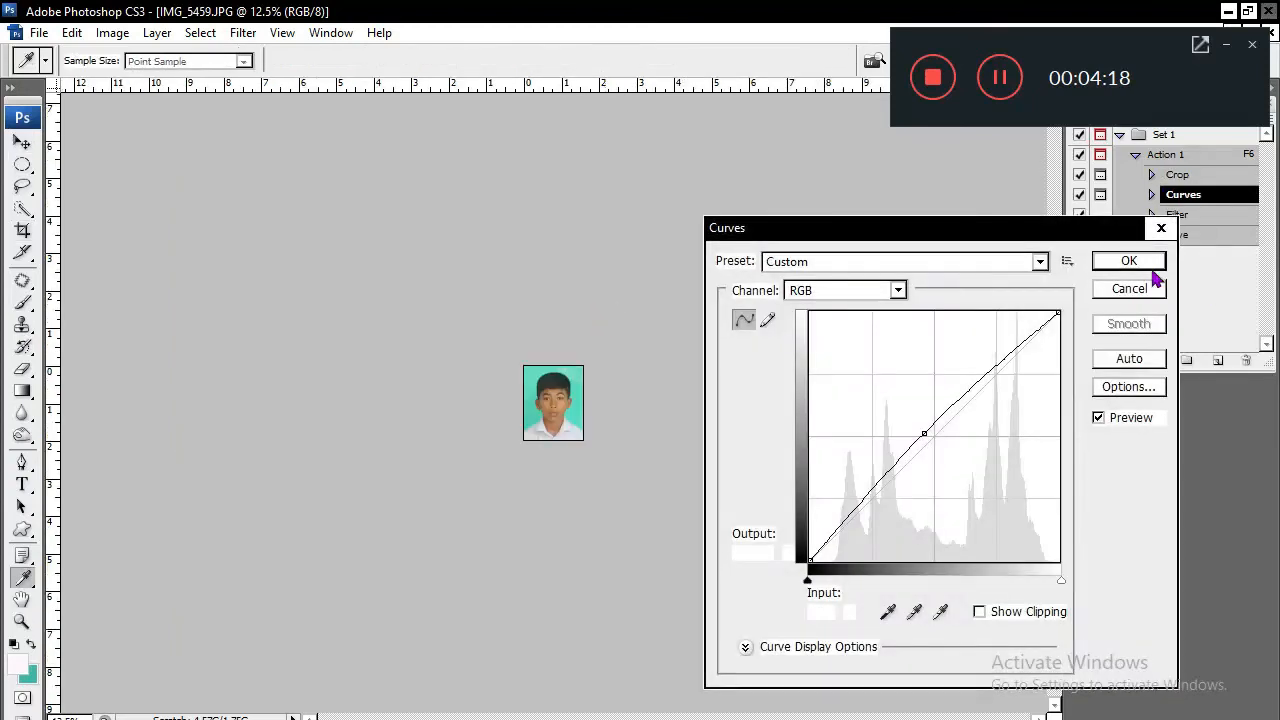
pyautogui.click(1140, 264)
pyautogui.click(650, 459)
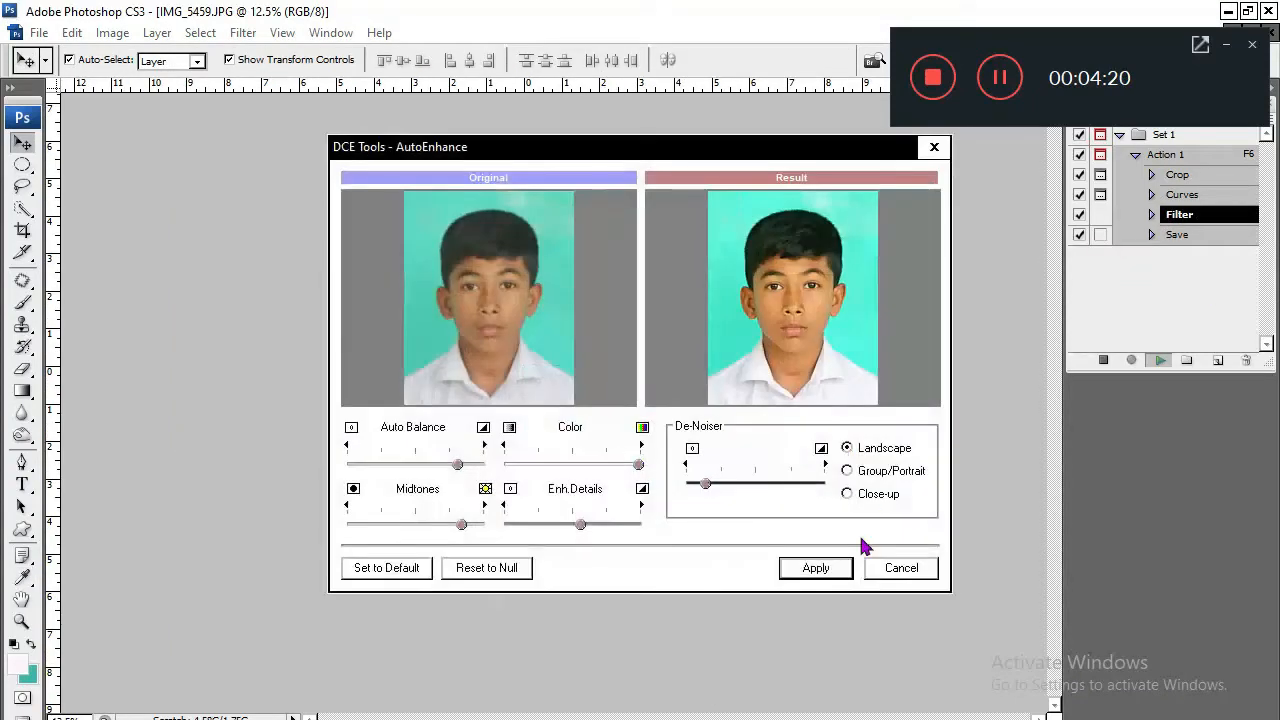
pyautogui.click(838, 567)
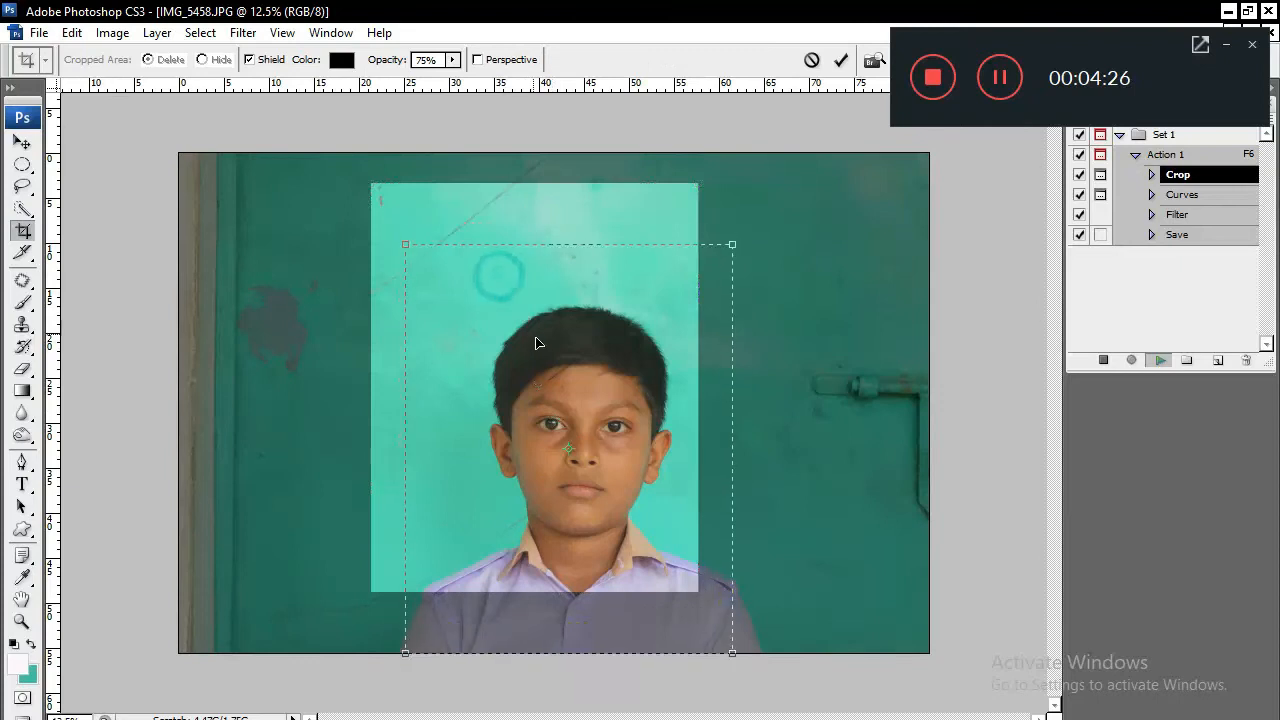
# Process IMG_5458 with Action 1, fitting a smaller crop frame around the boy and accepting the preset Curves and AutoEnhance settings.
pyautogui.moveTo(409, 244); pyautogui.dragTo(445, 289)
pyautogui.moveTo(620, 331); pyautogui.dragTo(606, 332)
pyautogui.press('Return')
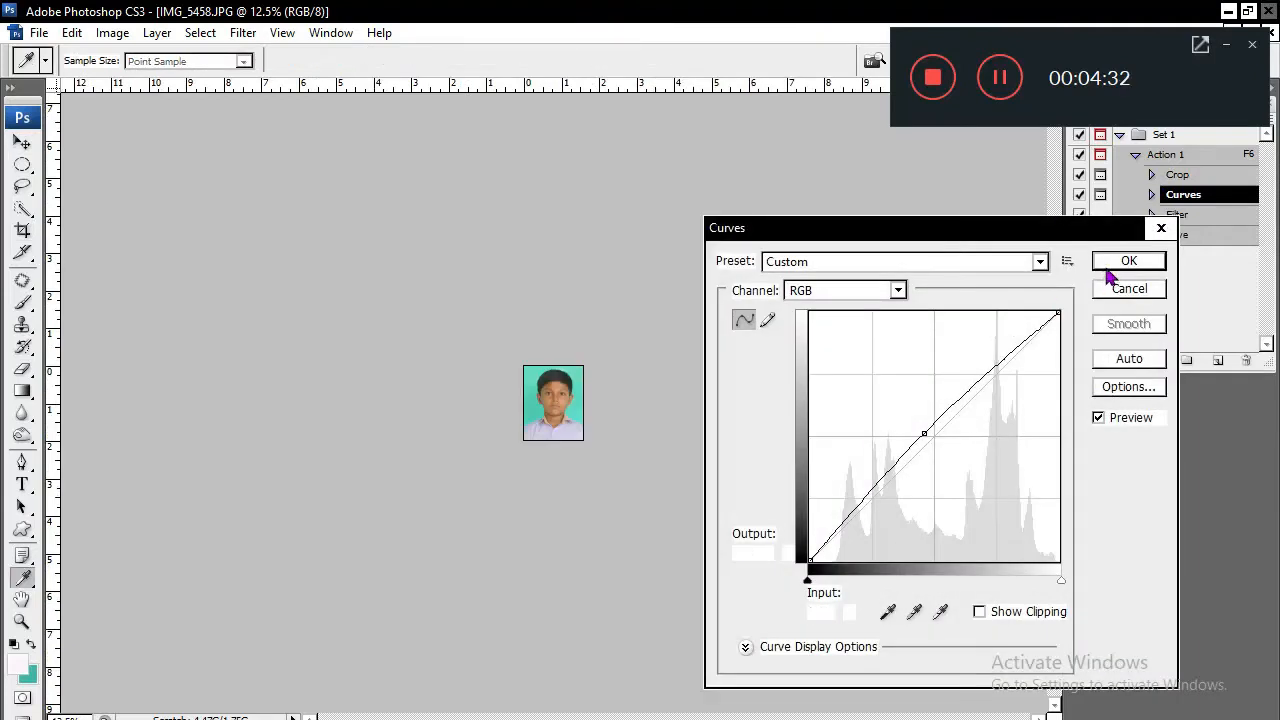
pyautogui.click(1106, 266)
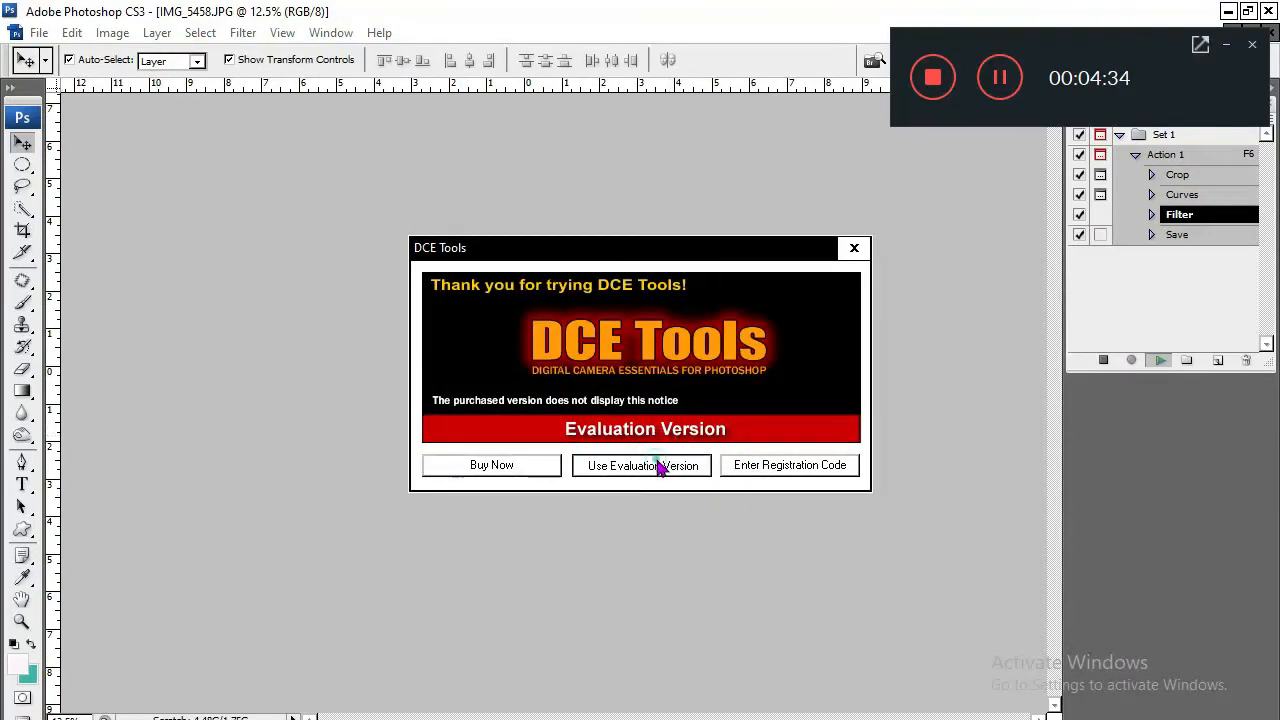
pyautogui.click(660, 467)
pyautogui.click(812, 566)
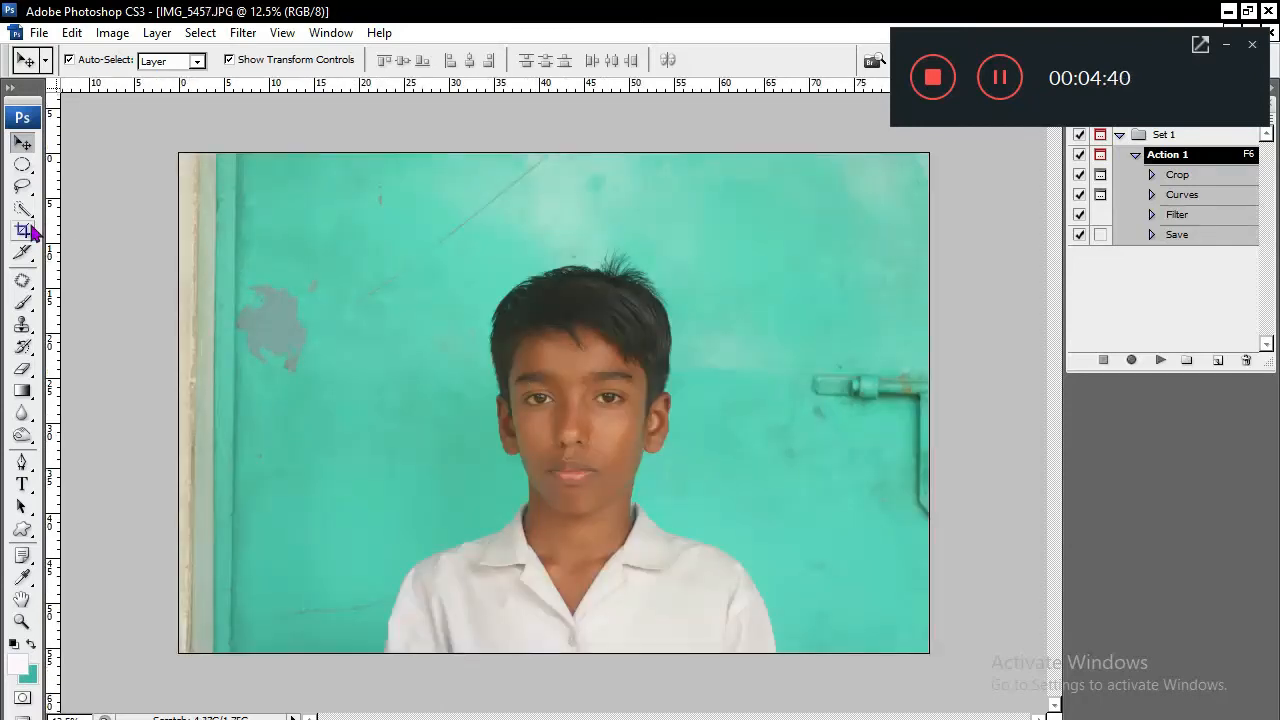
# Run Action 1 on IMG_5457, lowering and shrinking the crop frame around the boy's head and shoulders and keeping the preset Curves and AutoEnhance settings.
pyautogui.click(26, 230)
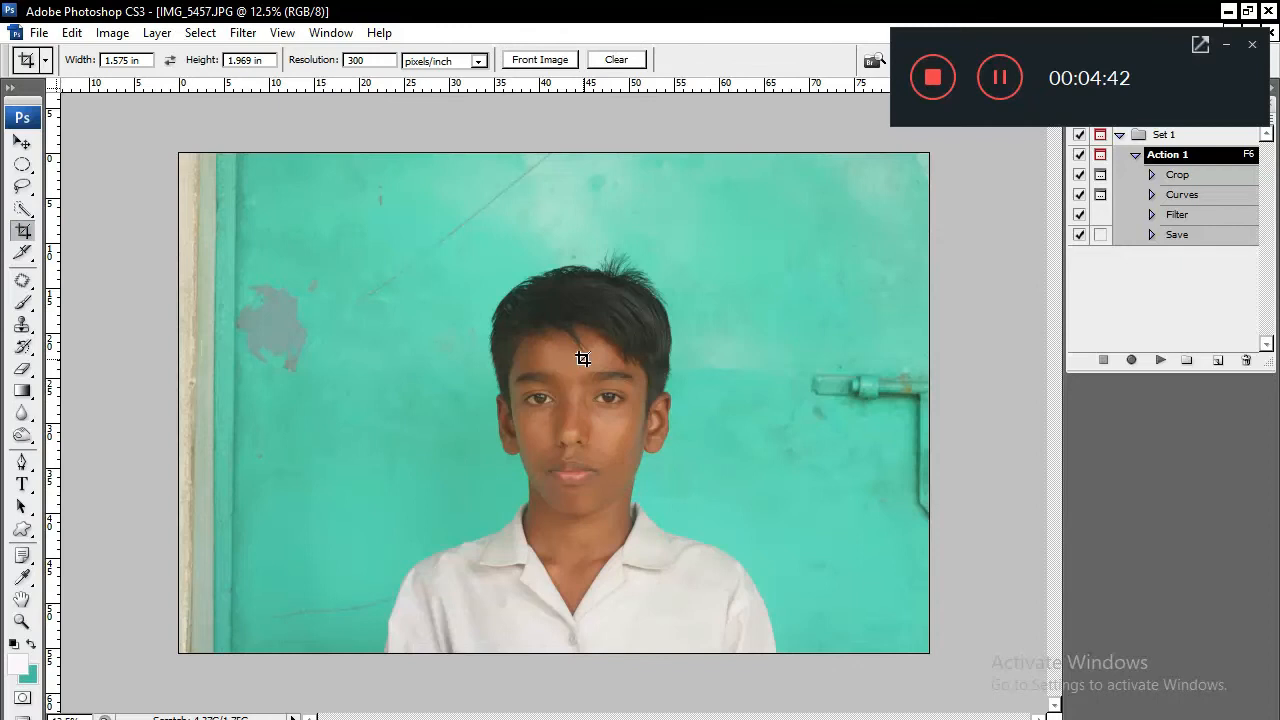
pyautogui.press('F6')
pyautogui.moveTo(556, 269); pyautogui.dragTo(594, 324)
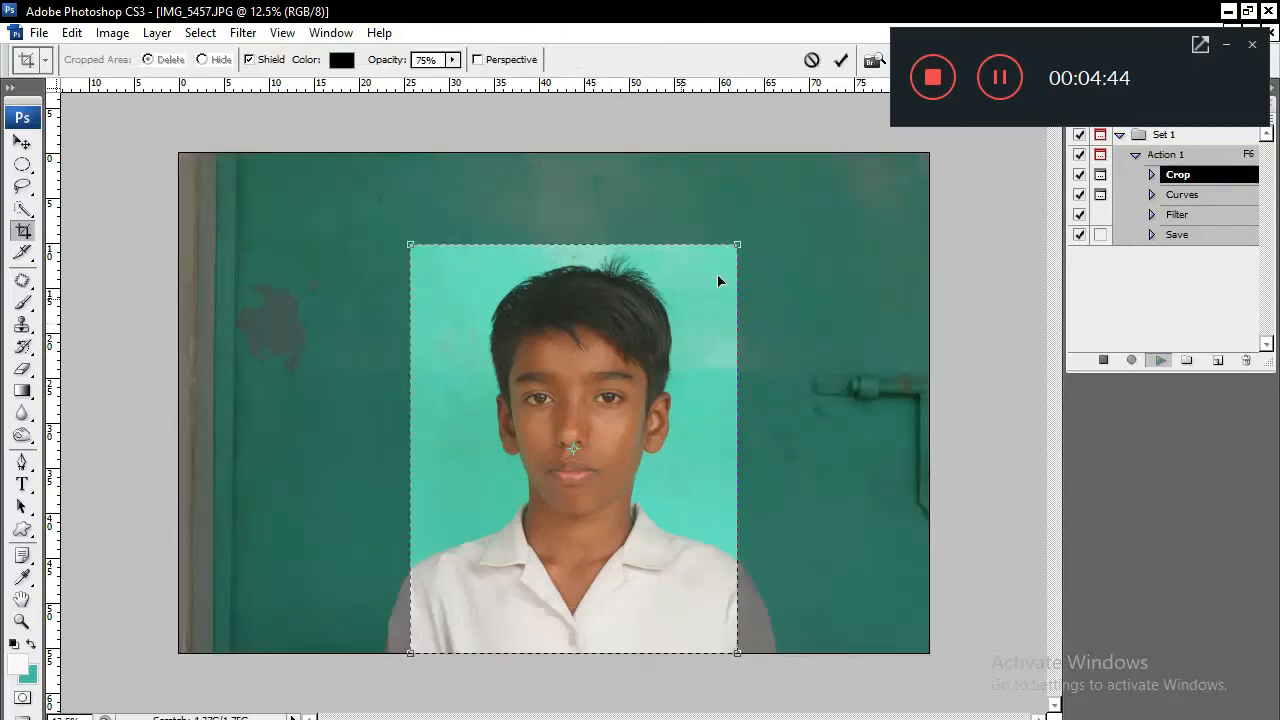
pyautogui.moveTo(737, 244); pyautogui.dragTo(703, 315)
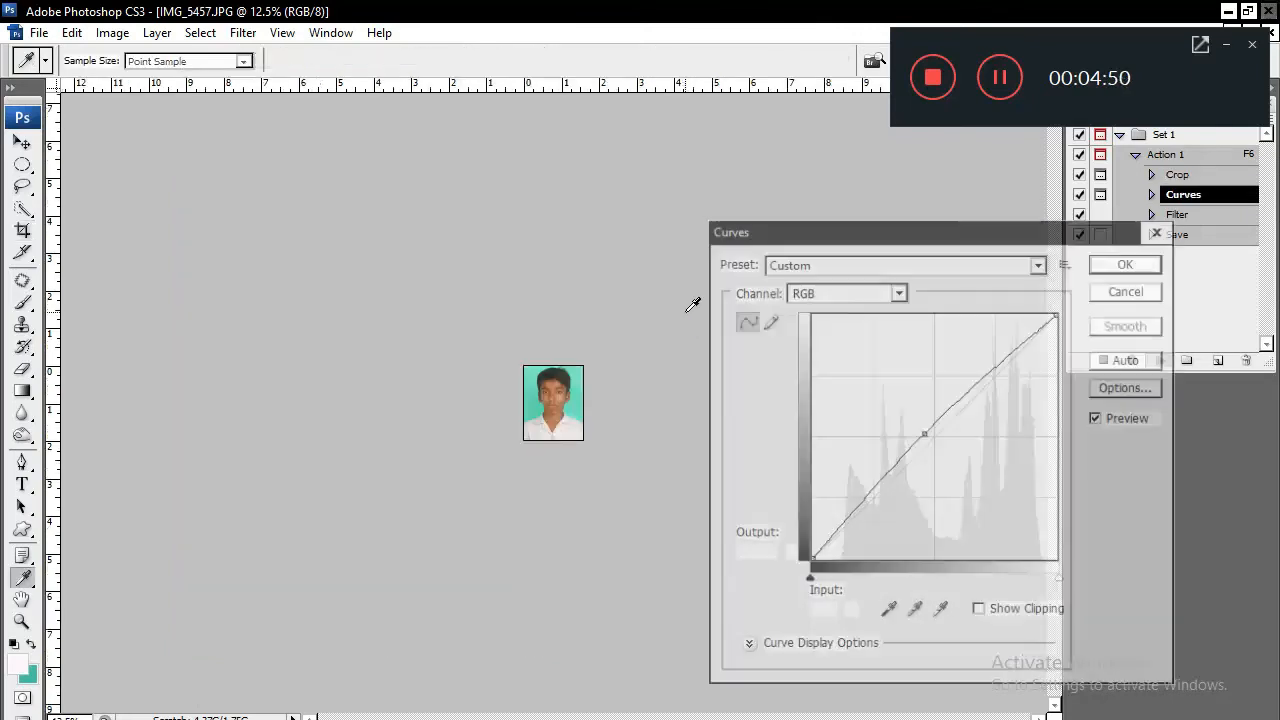
pyautogui.click(1126, 261)
pyautogui.click(650, 470)
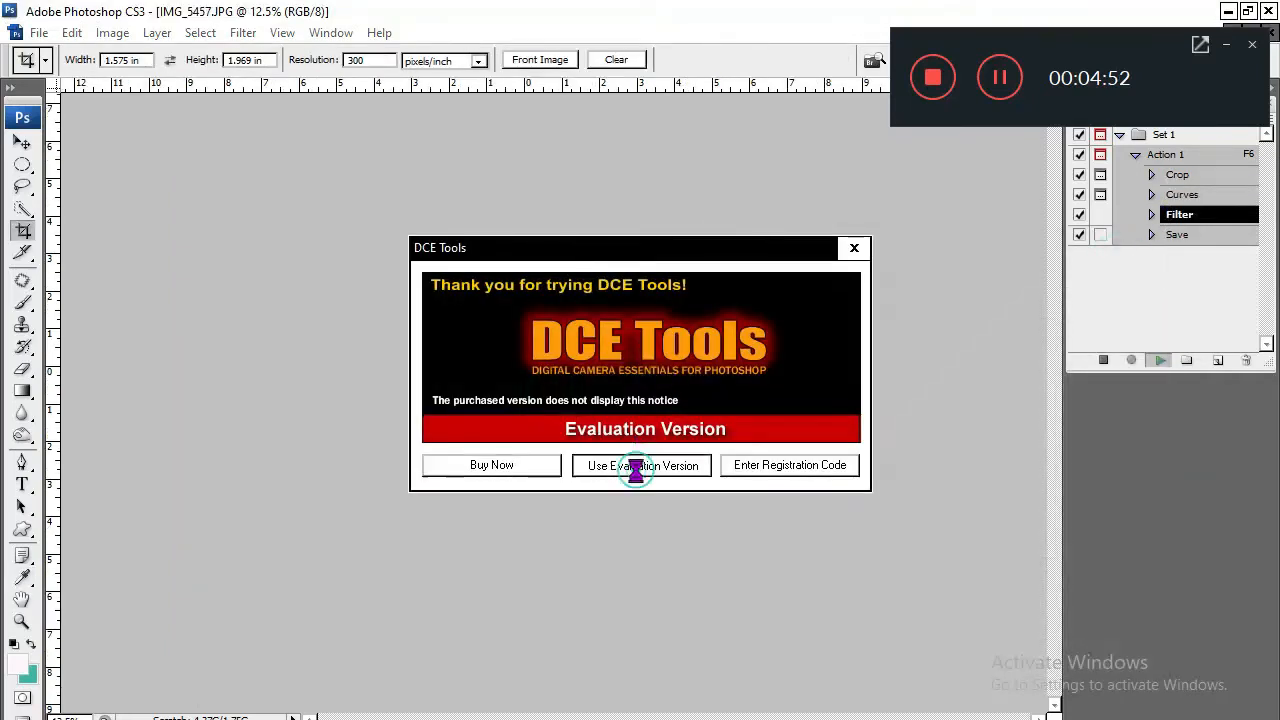
pyautogui.click(808, 568)
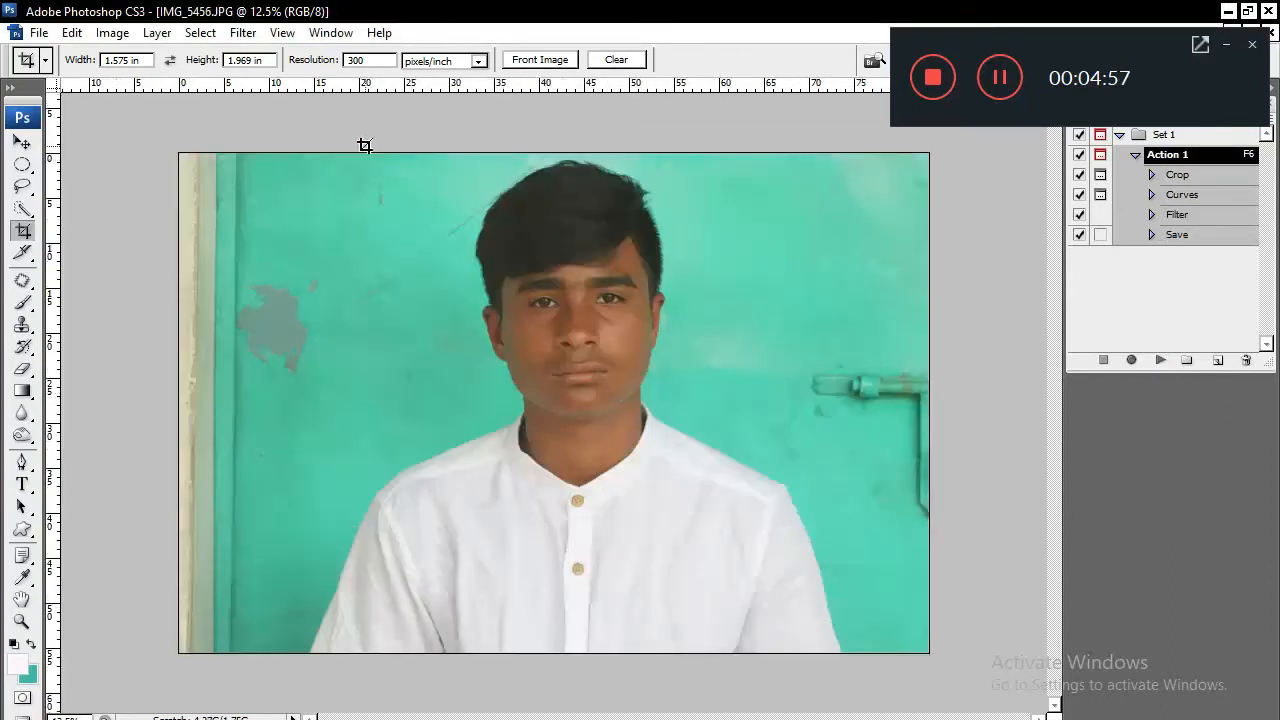
# Try a manual full-height crop of IMG_5456, nudging the frame to centre it on the boy, and undo the crop.
pyautogui.moveTo(364, 146); pyautogui.dragTo(1040, 684)
pyautogui.press('Right')
pyautogui.press('Right')
pyautogui.press('Right')
pyautogui.press('Right')
pyautogui.press('Right')
pyautogui.press('Right')
pyautogui.press('Right')
pyautogui.press('Right')
pyautogui.press('Right')
pyautogui.press('Right')
pyautogui.press('Right')
pyautogui.press('Right')
pyautogui.press('Right')
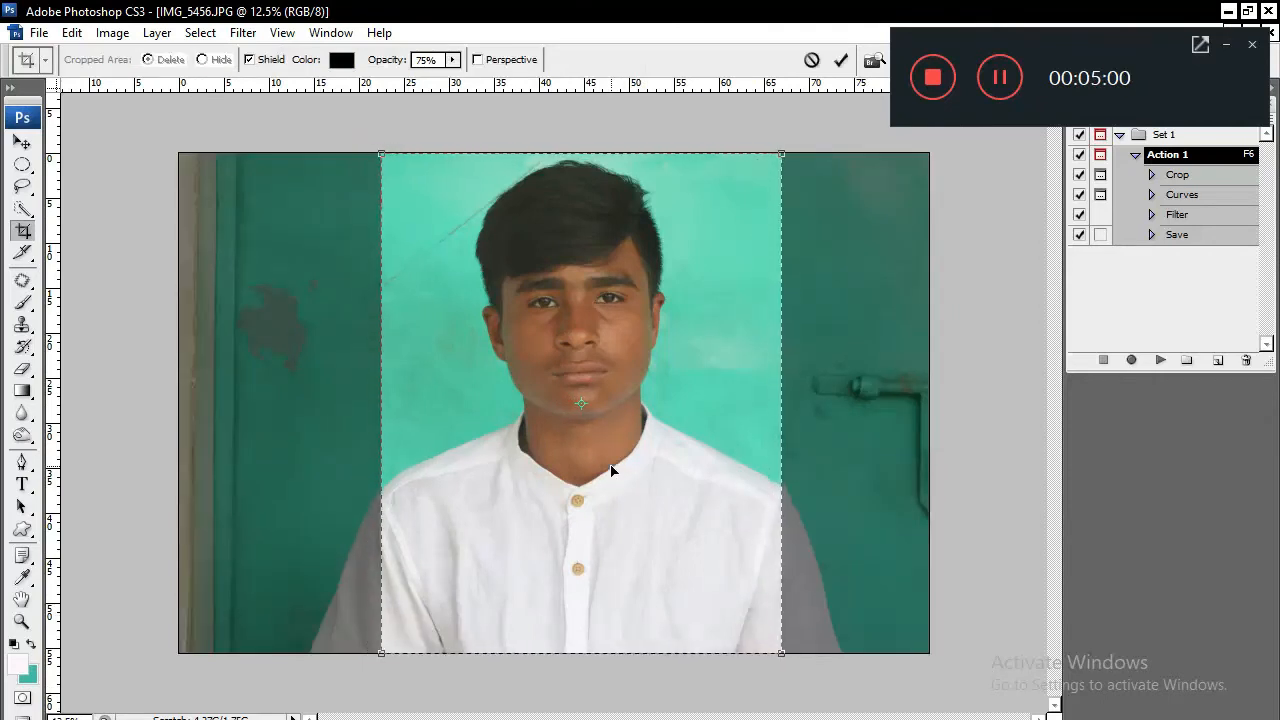
pyautogui.press('Return')
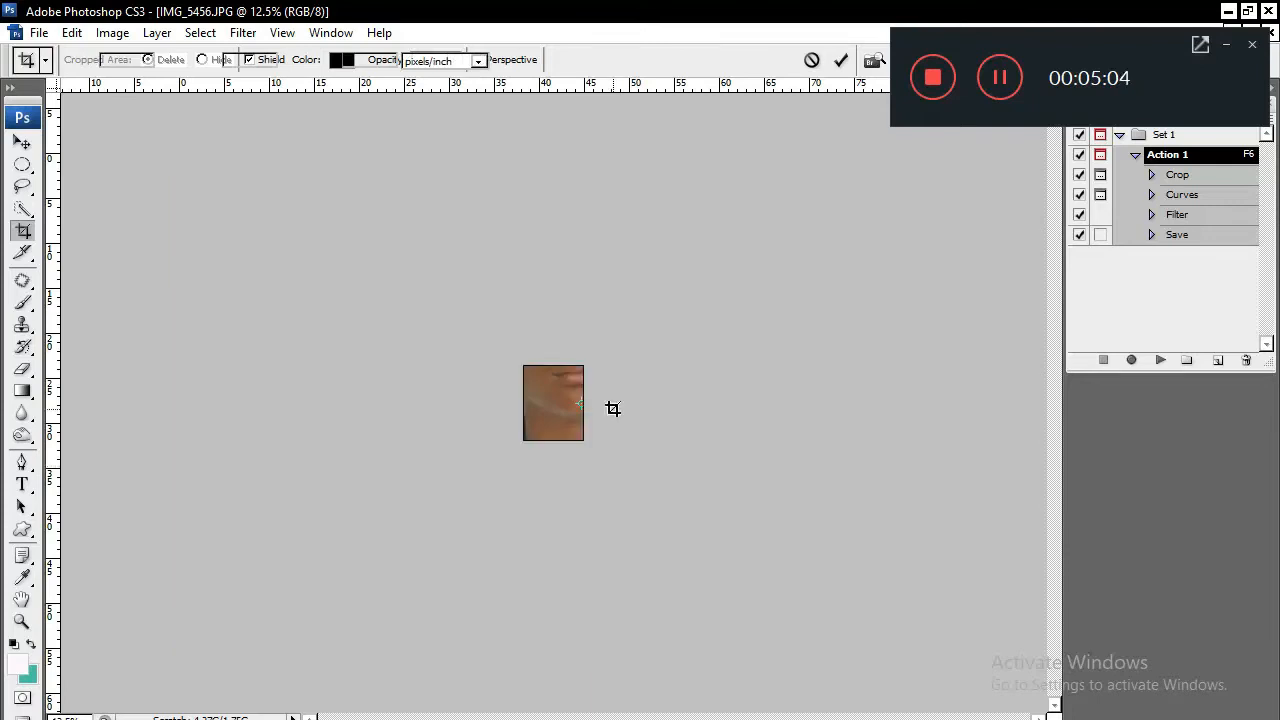
pyautogui.hotkey('ctrl', 'z')
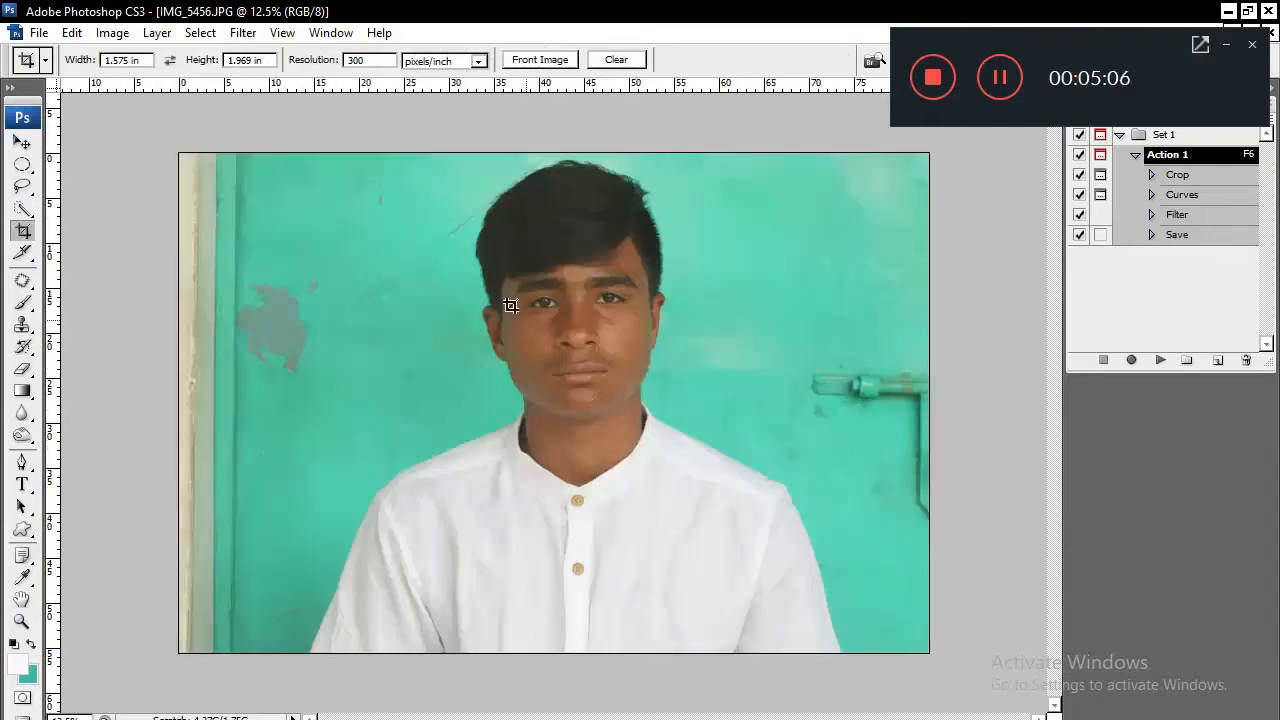
# Run Action 1 on IMG_5456, enlarging the crop frame and nudging it around the boy, and apply the preset Curves and AutoEnhance settings.
pyautogui.press('F6')
pyautogui.moveTo(699, 591); pyautogui.dragTo(794, 616)
pyautogui.press('Right')
pyautogui.press('Right')
pyautogui.press('Return')
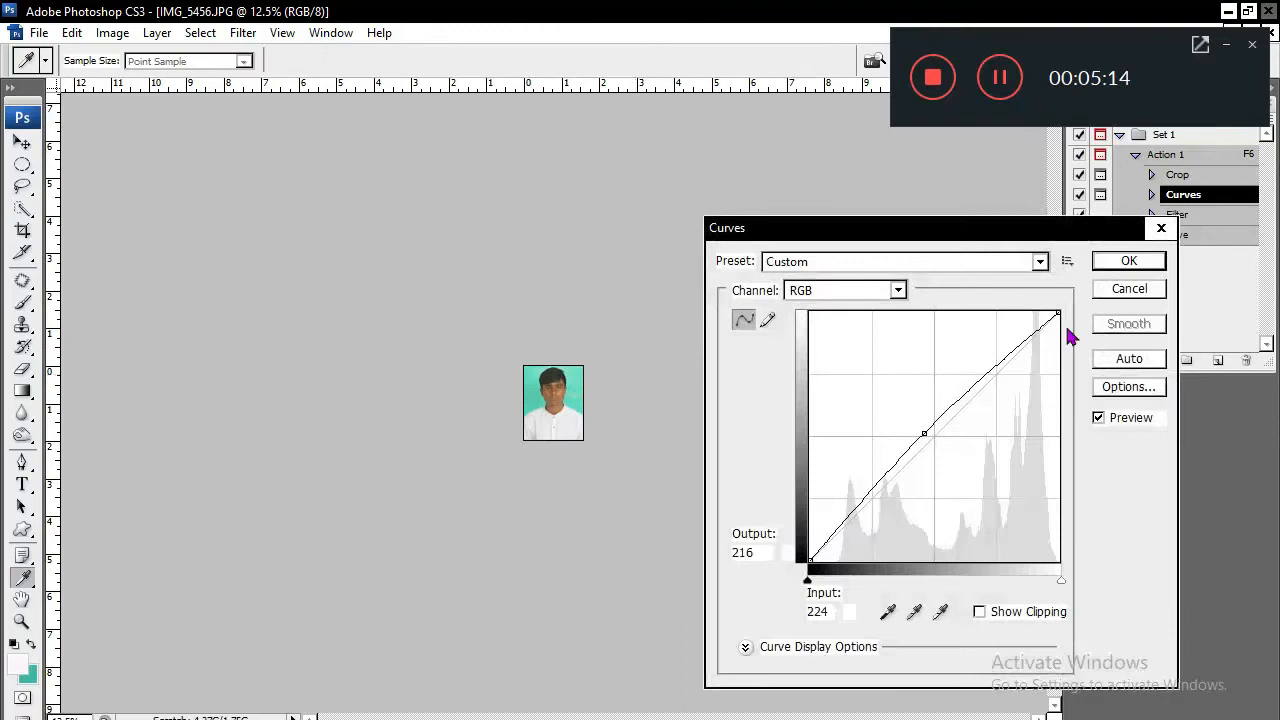
pyautogui.click(1127, 262)
pyautogui.click(665, 469)
pyautogui.click(817, 569)
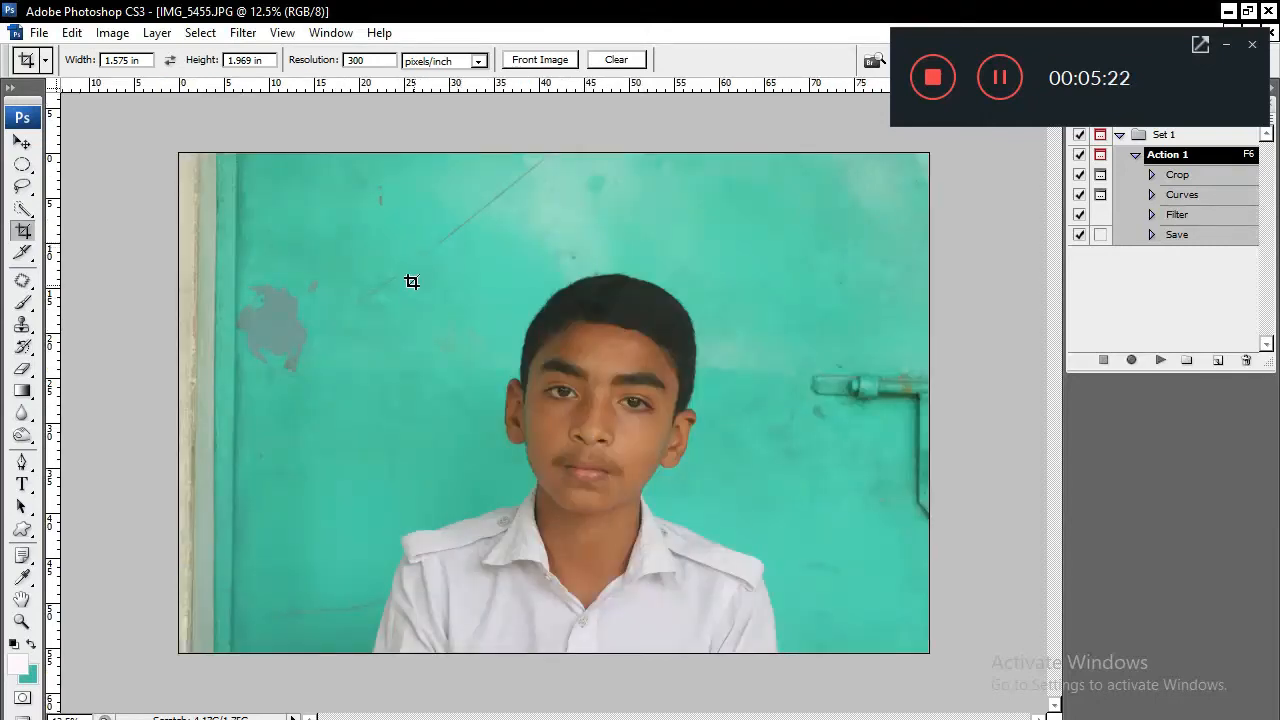
# Process IMG_5455 with Action 1, lowering and enlarging the crop frame around the boy and accepting the preset Curves and AutoEnhance settings.
pyautogui.moveTo(551, 285); pyautogui.dragTo(557, 339)
pyautogui.moveTo(727, 245); pyautogui.dragTo(763, 200)
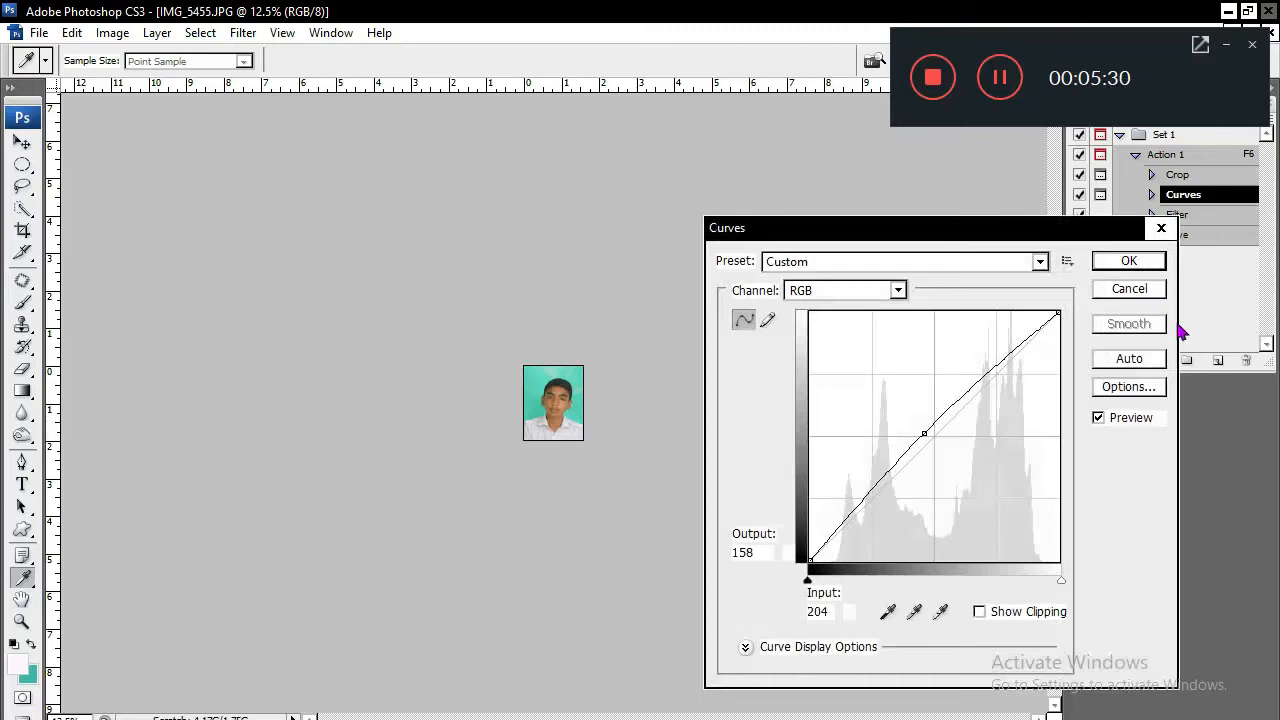
pyautogui.click(1115, 265)
pyautogui.click(674, 471)
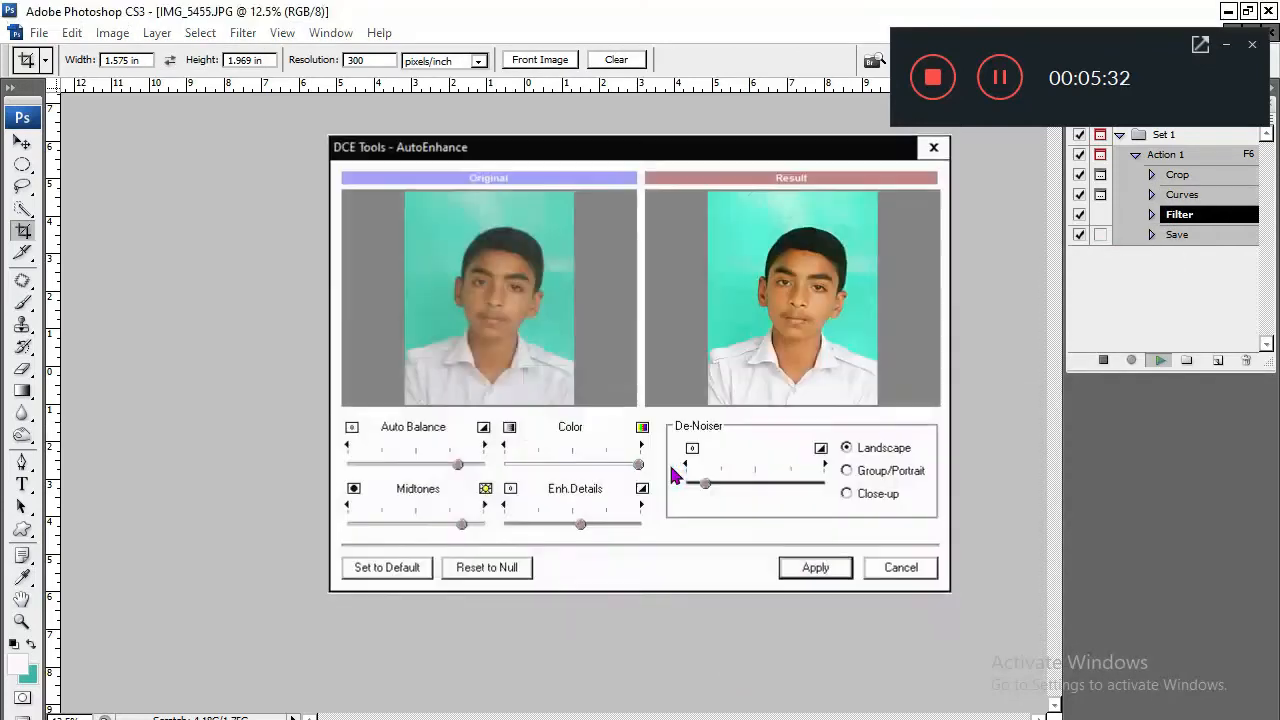
pyautogui.press('Return')
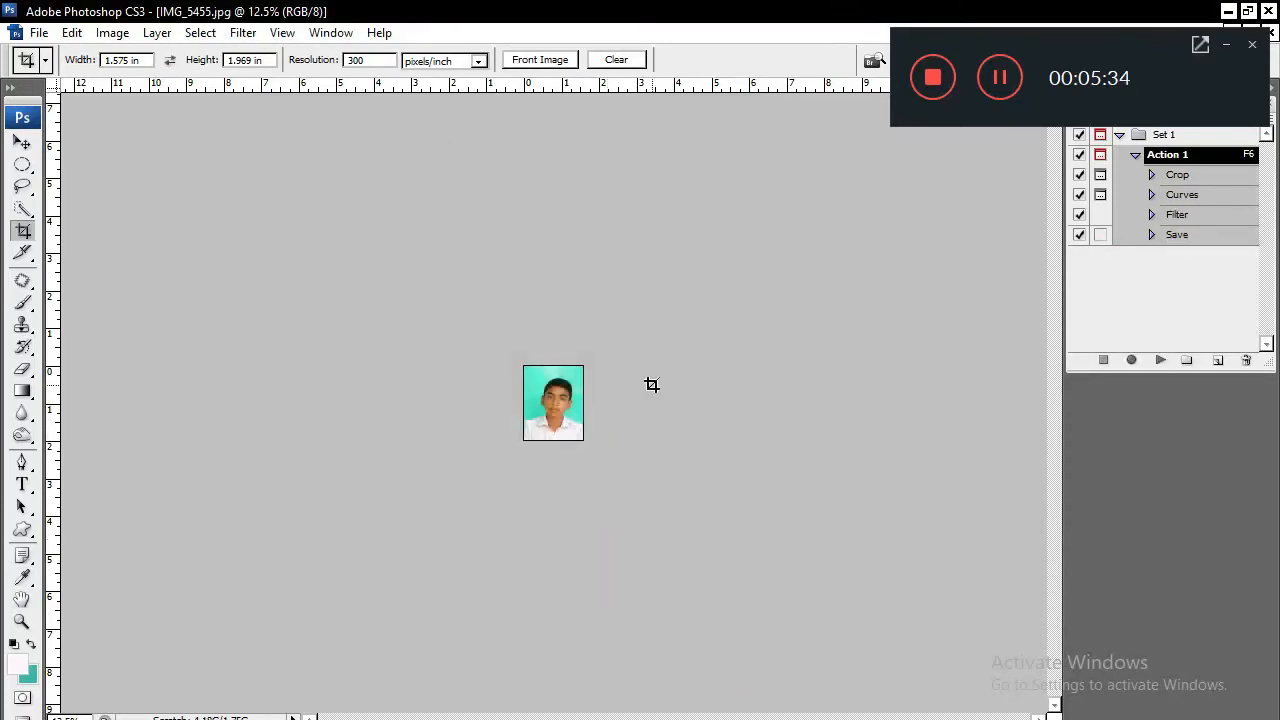
# Duplicate the cropped IMG_5455 portrait as a background copy, rotate it by about -6.5° to straighten the head, and reposition it over the original.
pyautogui.click(569, 387)
pyautogui.click(570, 388)
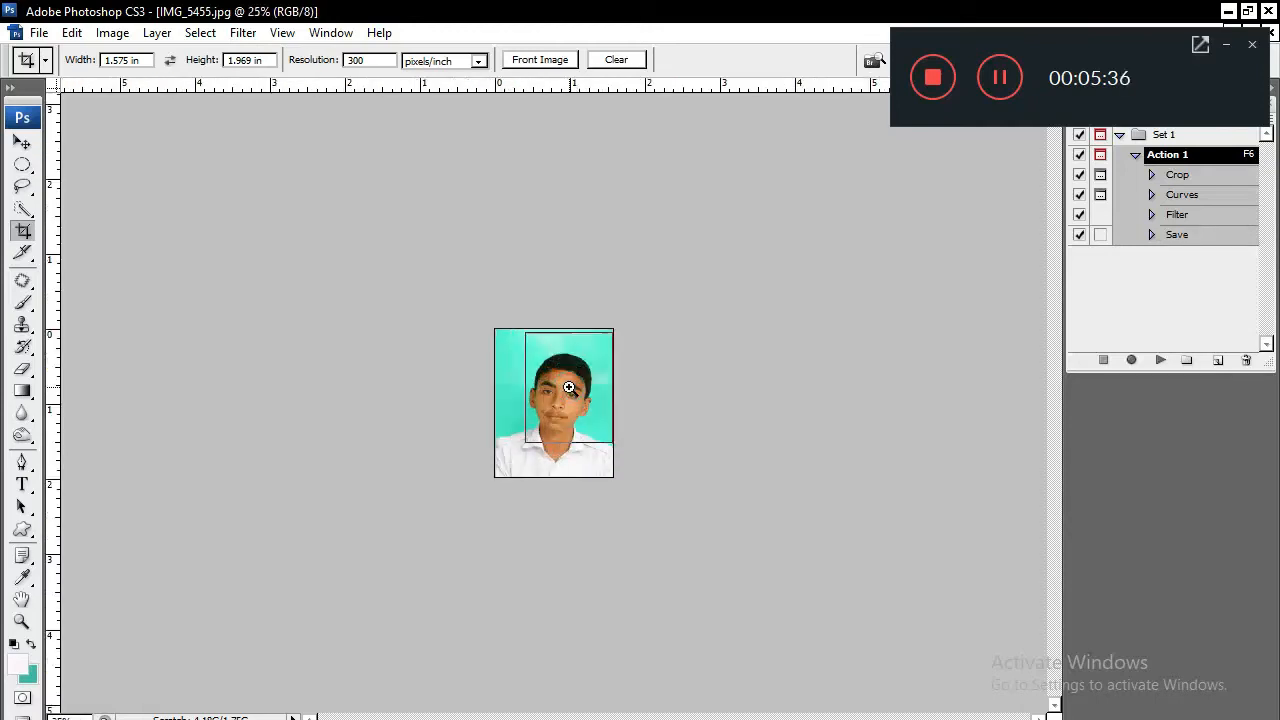
pyautogui.click(572, 390)
pyautogui.click(575, 393)
pyautogui.click(570, 388)
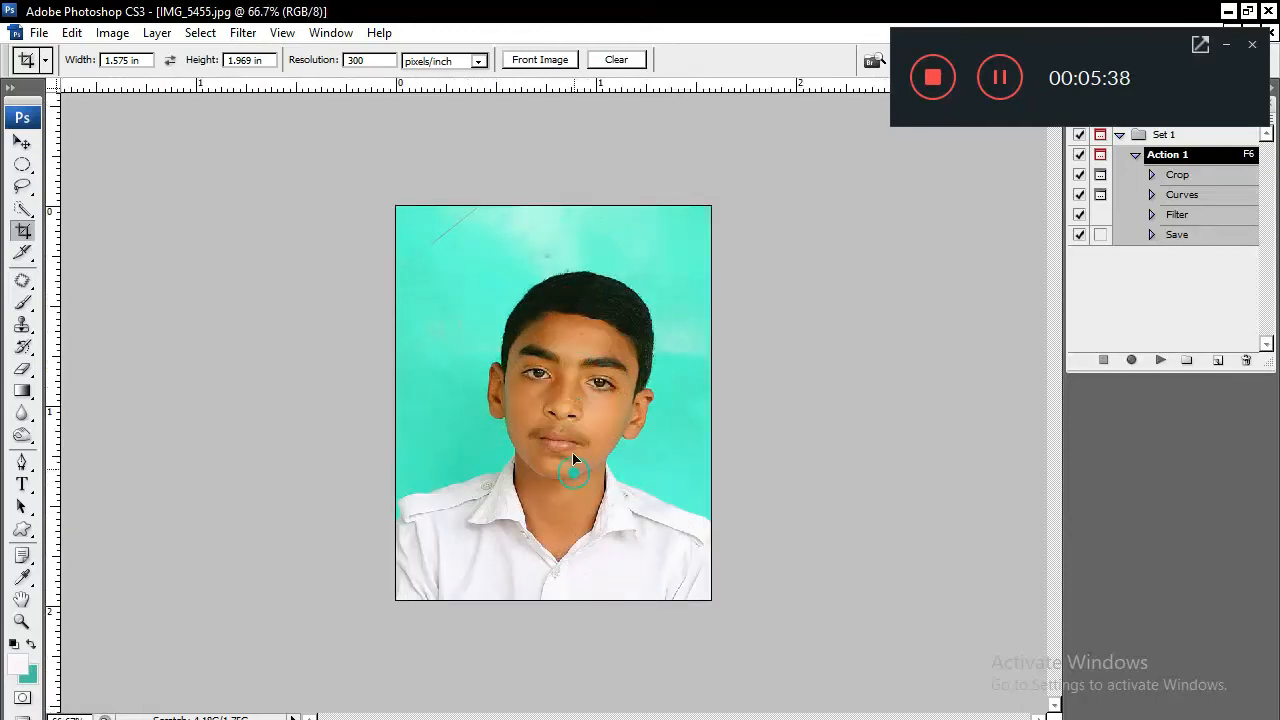
pyautogui.click(22, 142)
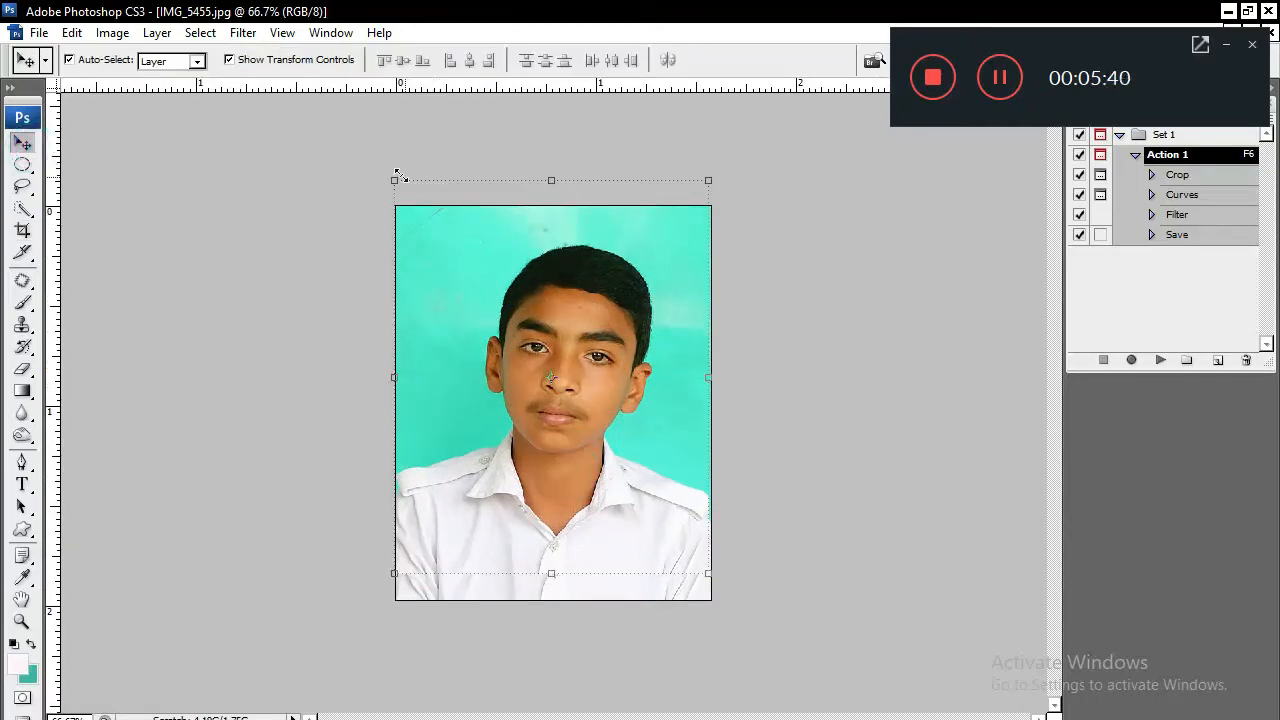
pyautogui.moveTo(382, 169); pyautogui.dragTo(335, 182)
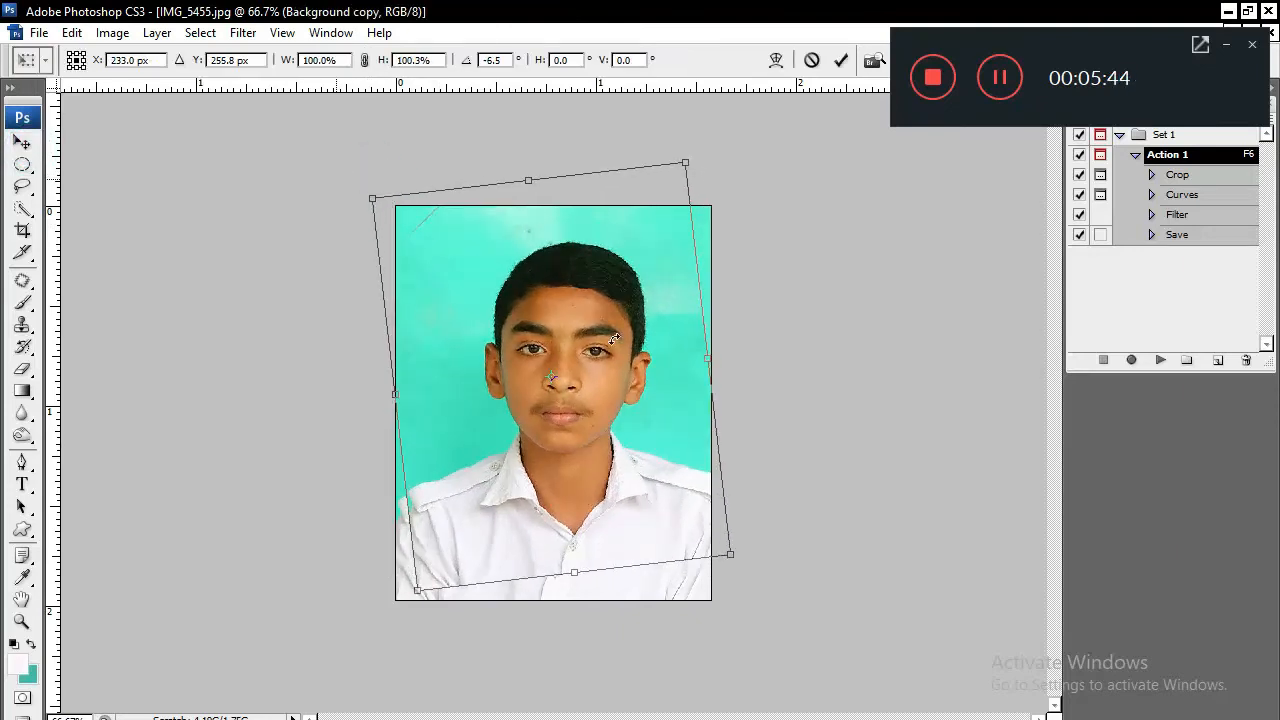
pyautogui.moveTo(605, 336); pyautogui.dragTo(589, 357)
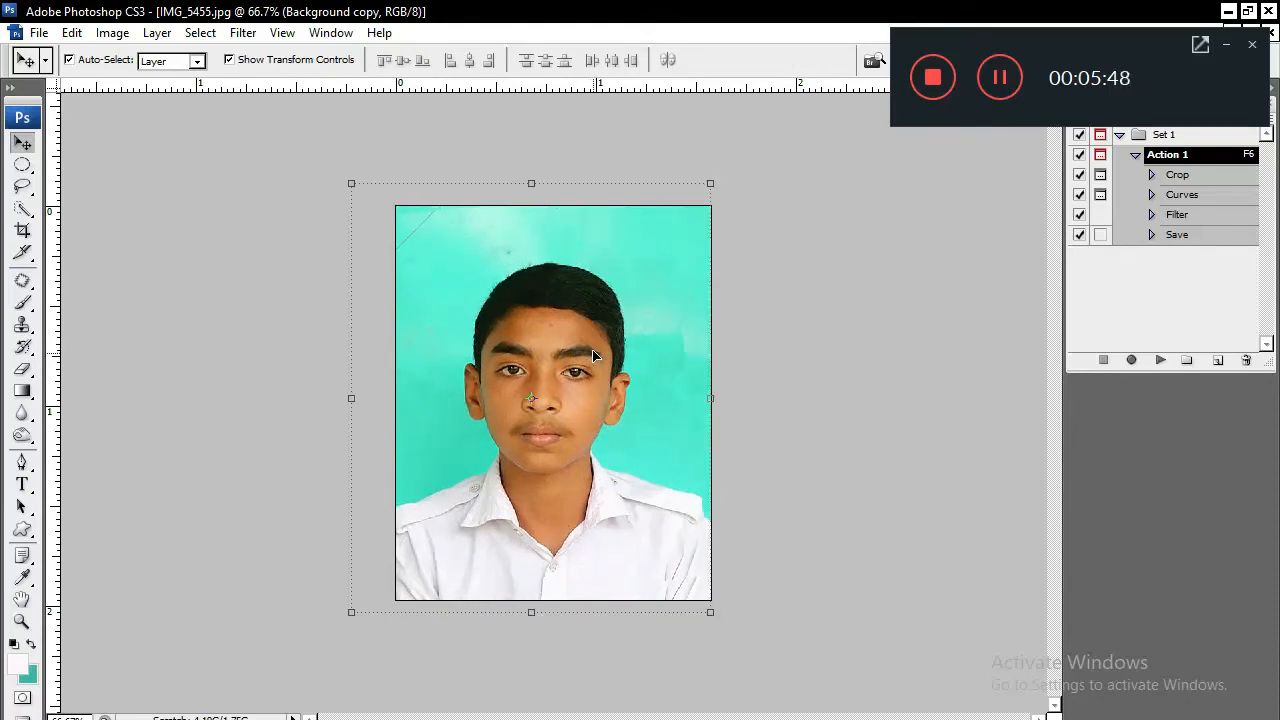
# Abandon saving IMG_5455 as a layered Photoshop file and merge the rotated copy down into the background.
pyautogui.hotkey('shift', 'ctrl', 's')
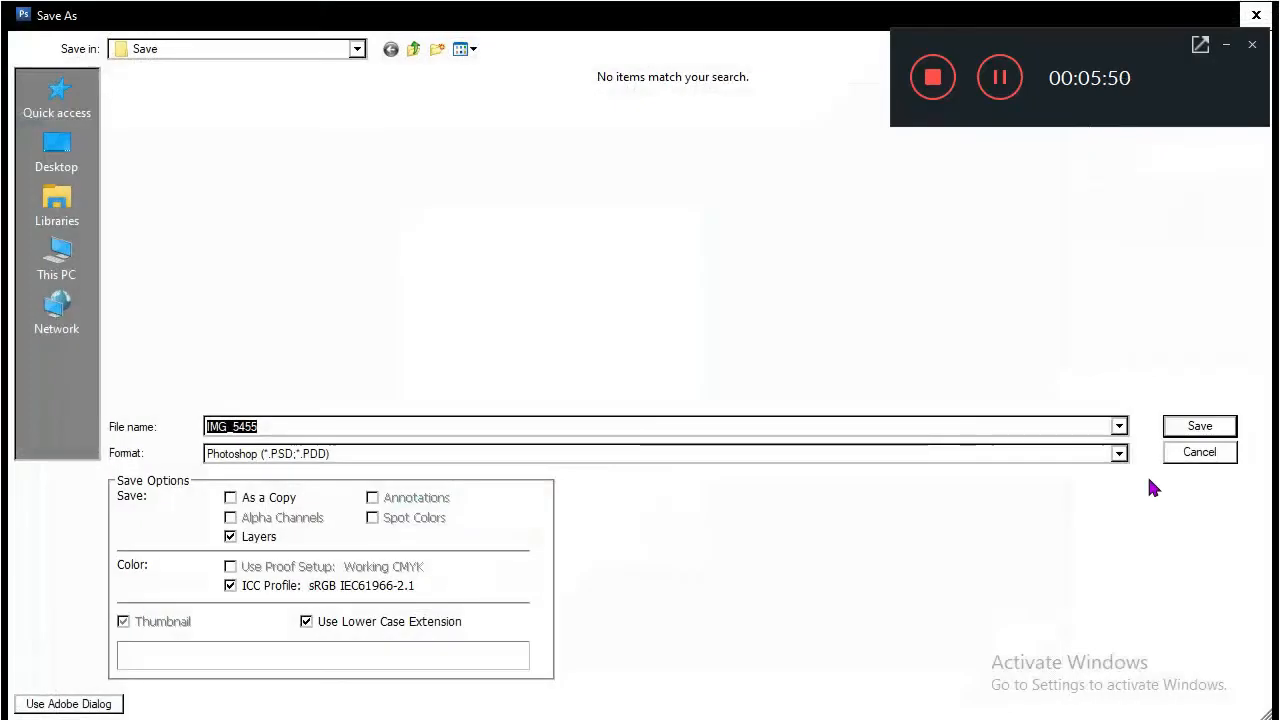
pyautogui.click(1218, 449)
pyautogui.hotkey('ctrl', 'e')
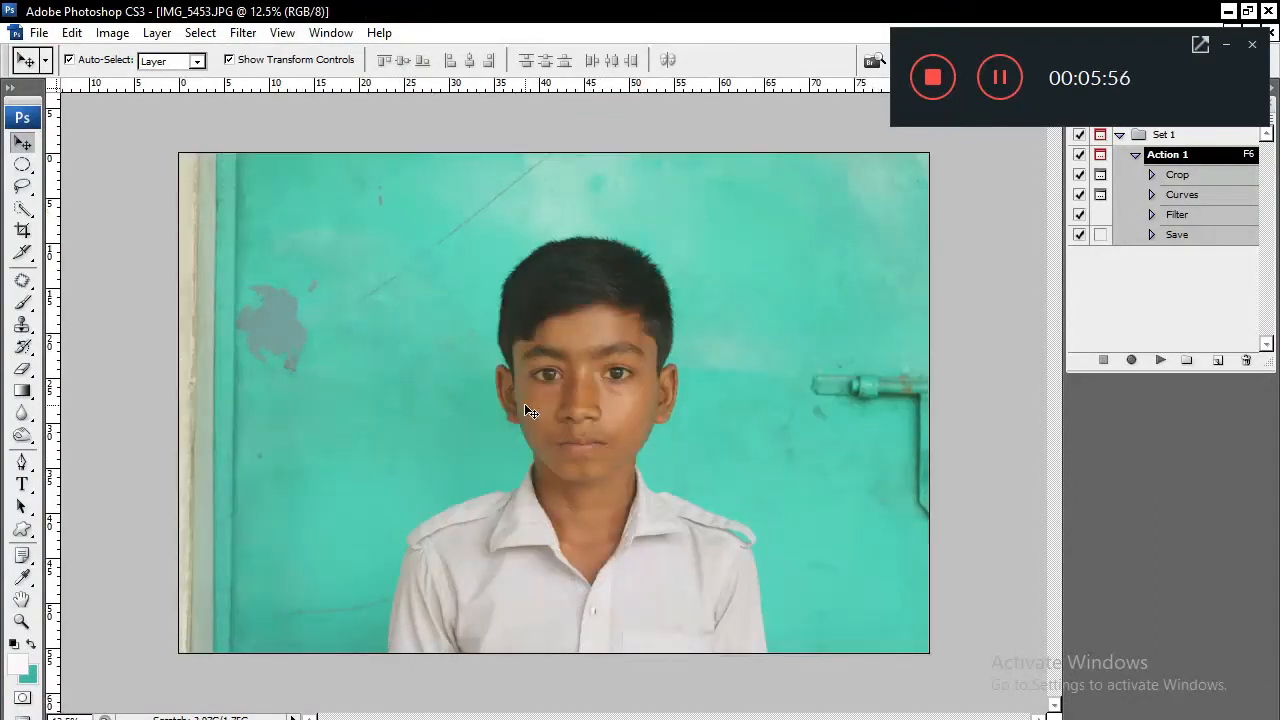
# Process IMG_5453 with Action 1, moving the crop frame to centre the boy and applying the preset Curves and AutoEnhance settings.
pyautogui.moveTo(561, 317); pyautogui.dragTo(609, 363)
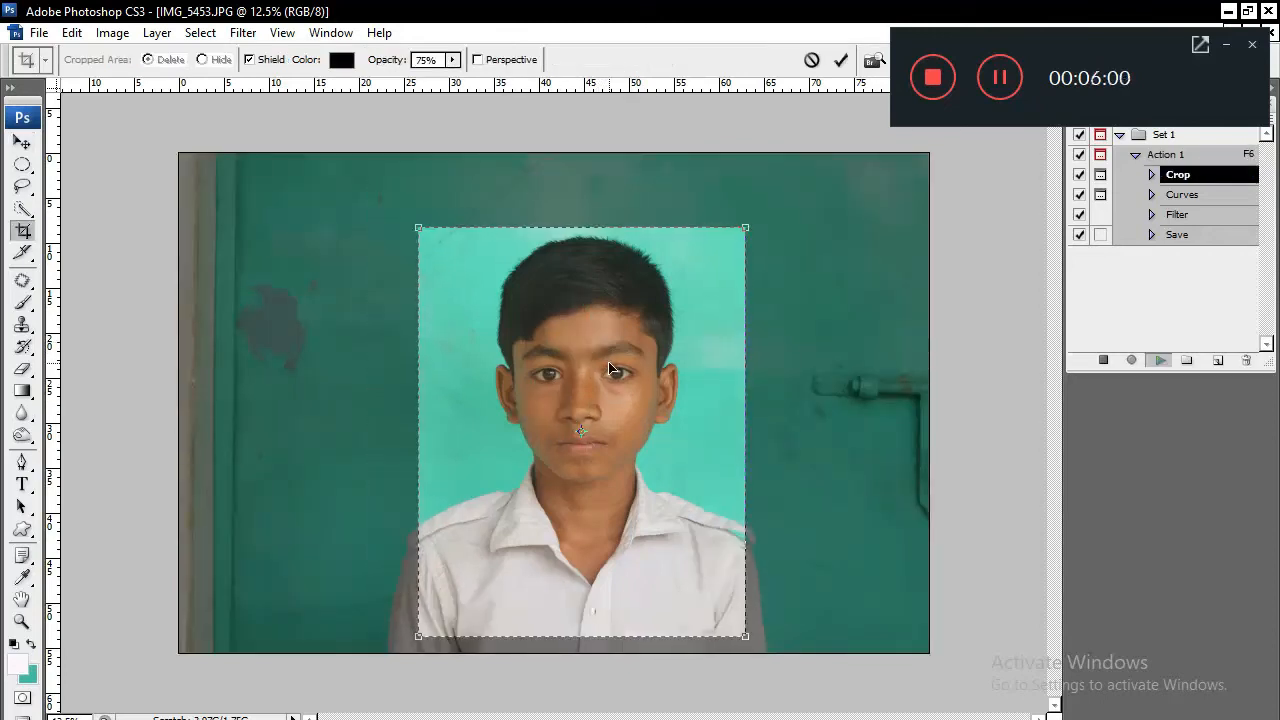
pyautogui.press('Return')
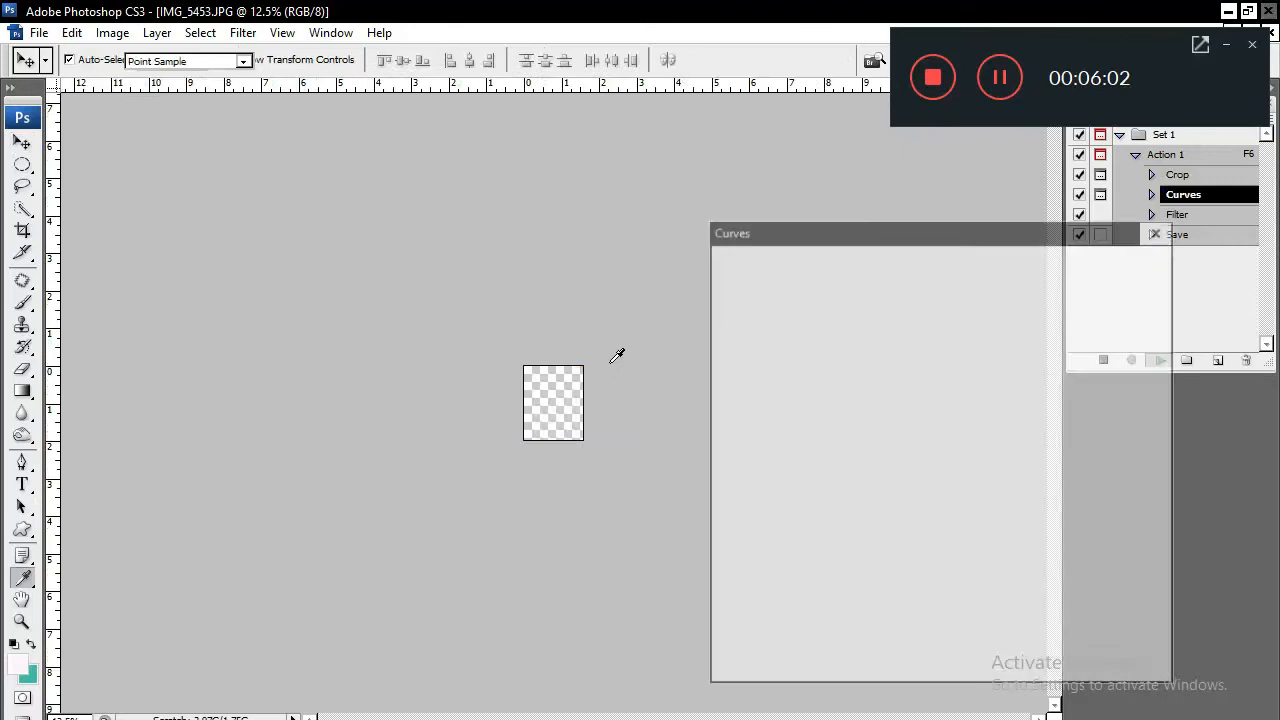
pyautogui.press('Return')
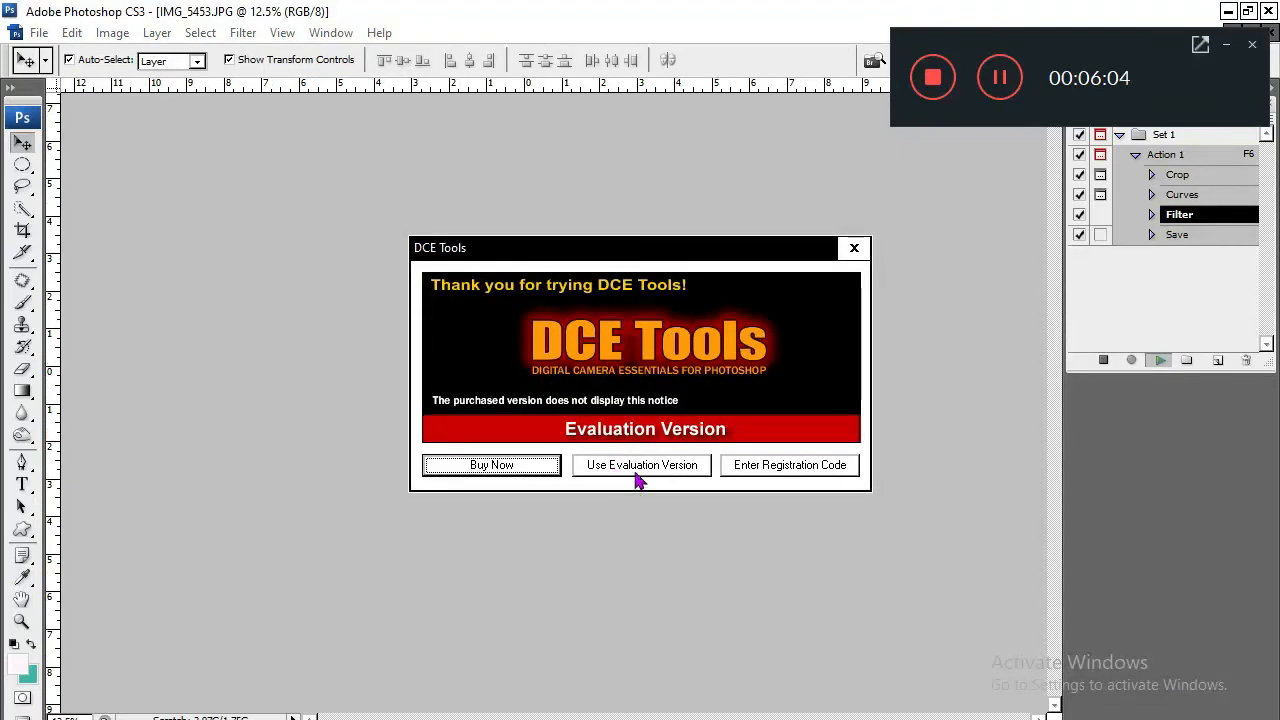
pyautogui.click(637, 470)
pyautogui.click(812, 567)
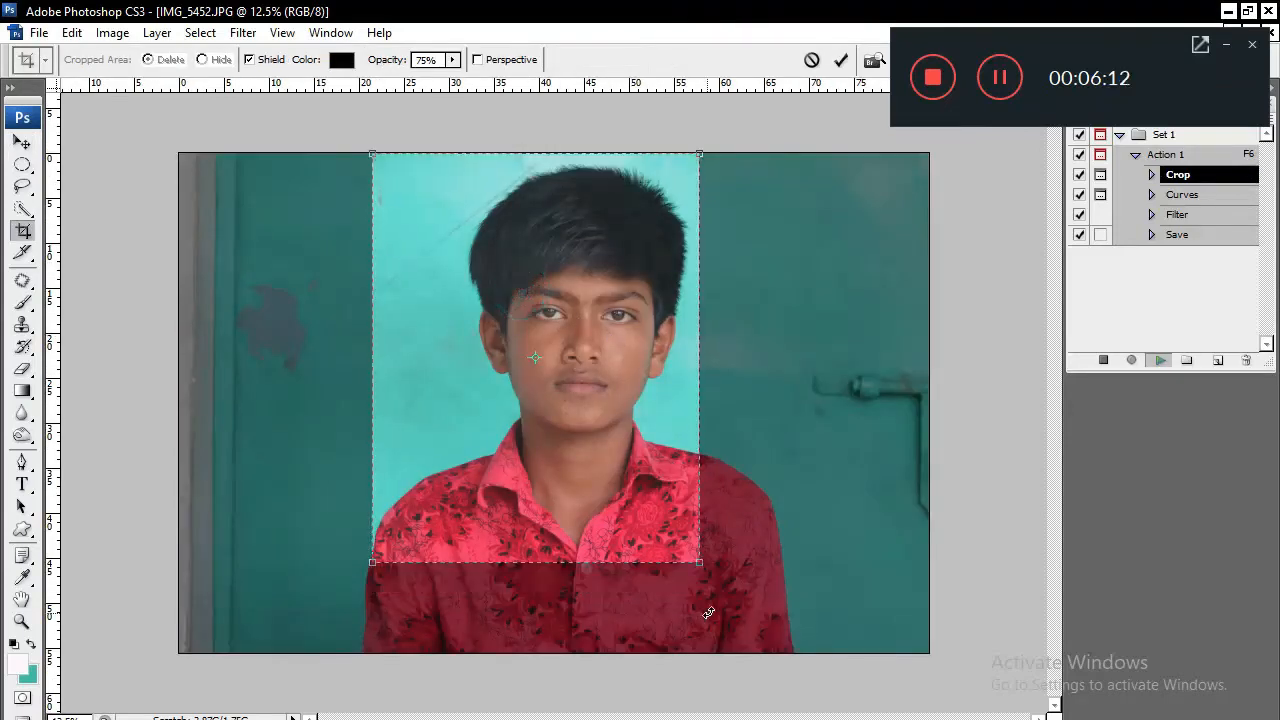
# Process IMG_5452 with Action 1, enlarging the crop frame to include the boy's shoulders and accepting the preset Curves and AutoEnhance settings.
pyautogui.moveTo(702, 560); pyautogui.dragTo(794, 634)
pyautogui.press('Return')
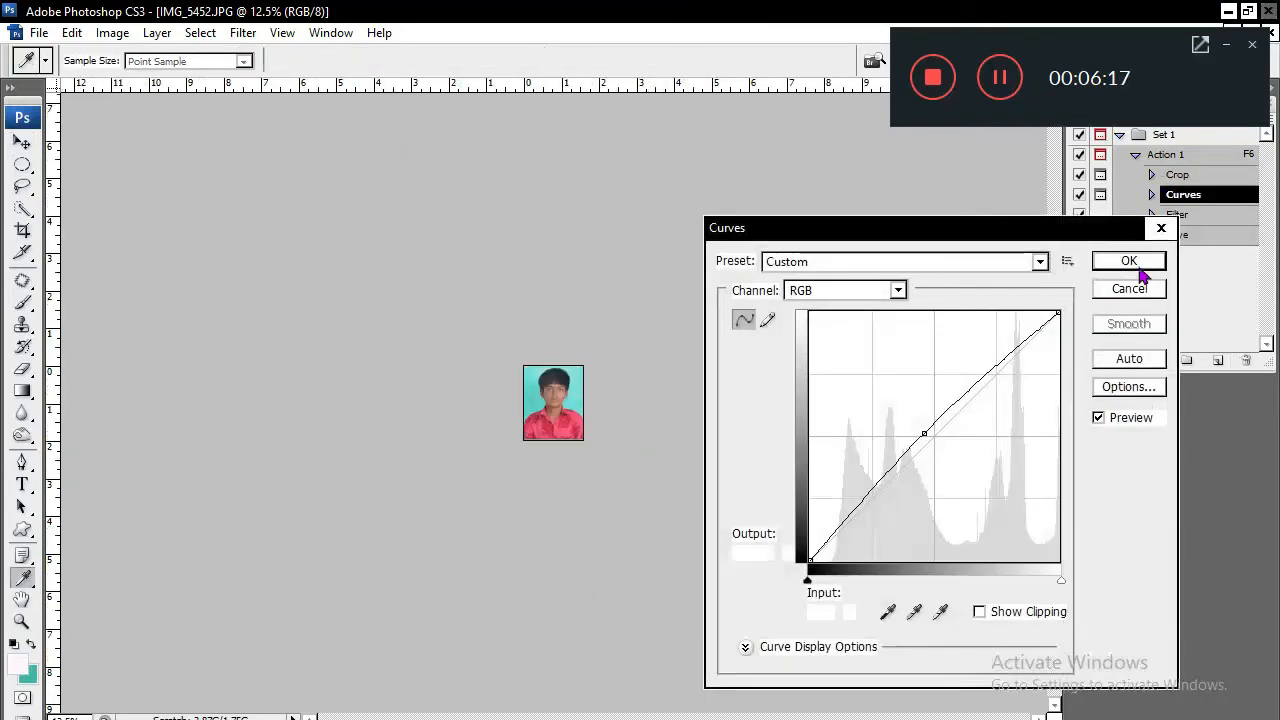
pyautogui.click(1130, 260)
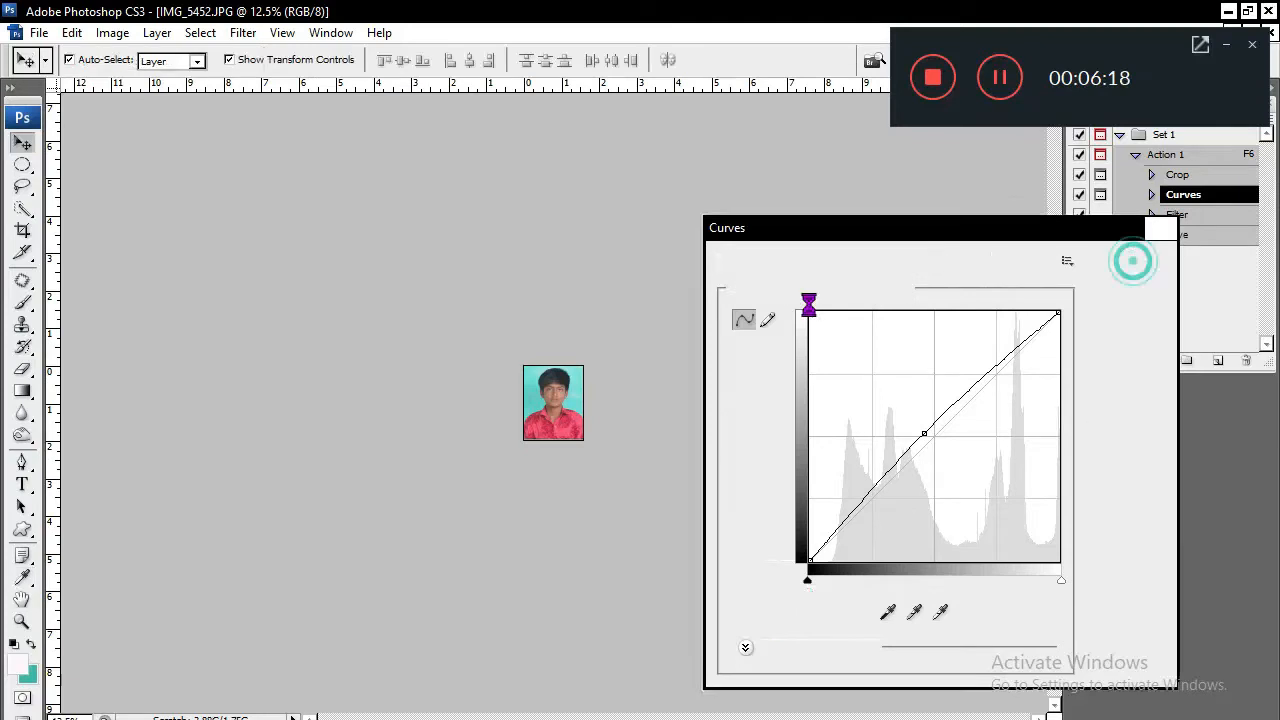
pyautogui.click(676, 465)
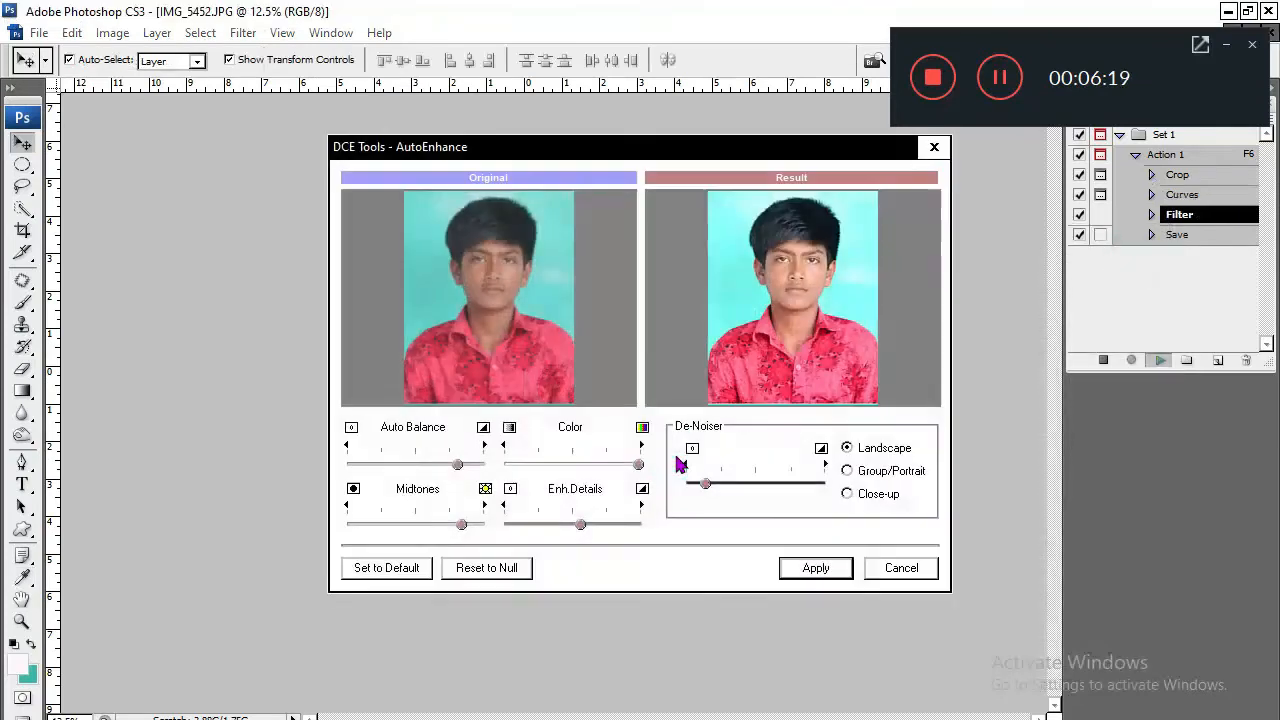
pyautogui.click(816, 568)
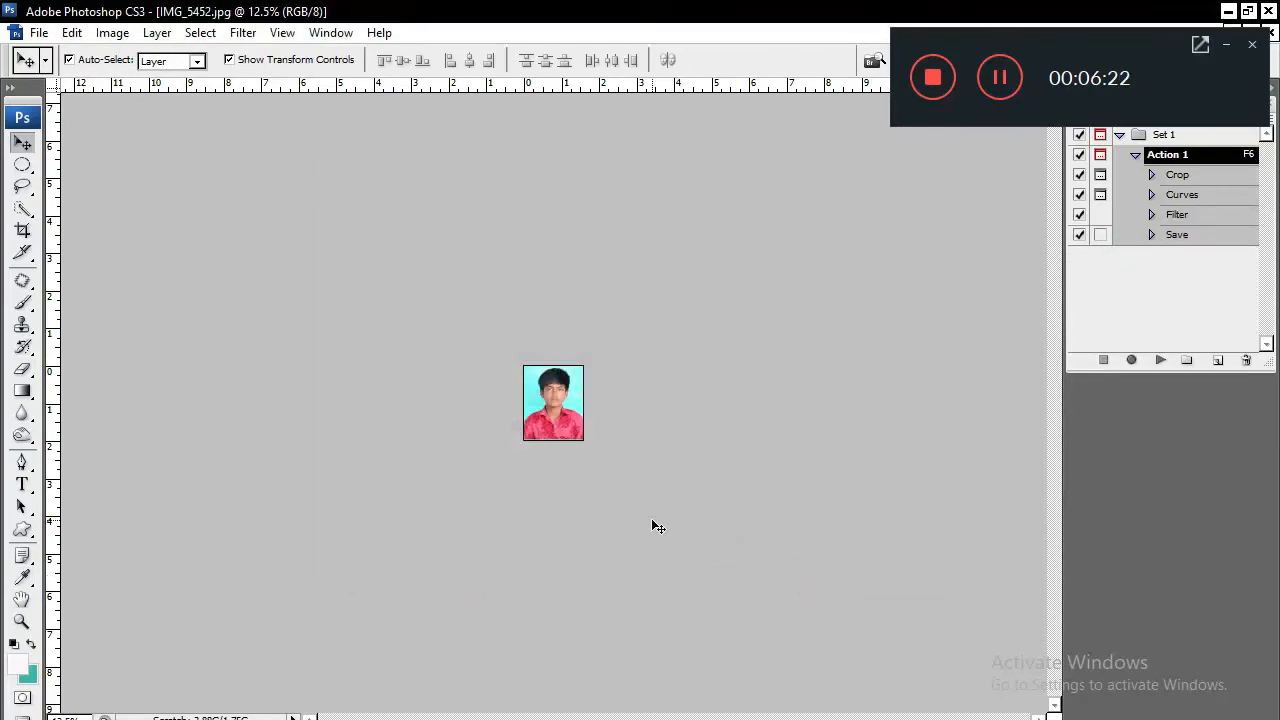
# Close the finished IMG_5452 and close IMG_5451, the shot with half-closed eyes, without processing it.
pyautogui.press('s')
pyautogui.hotkey('ctrl', 'w')
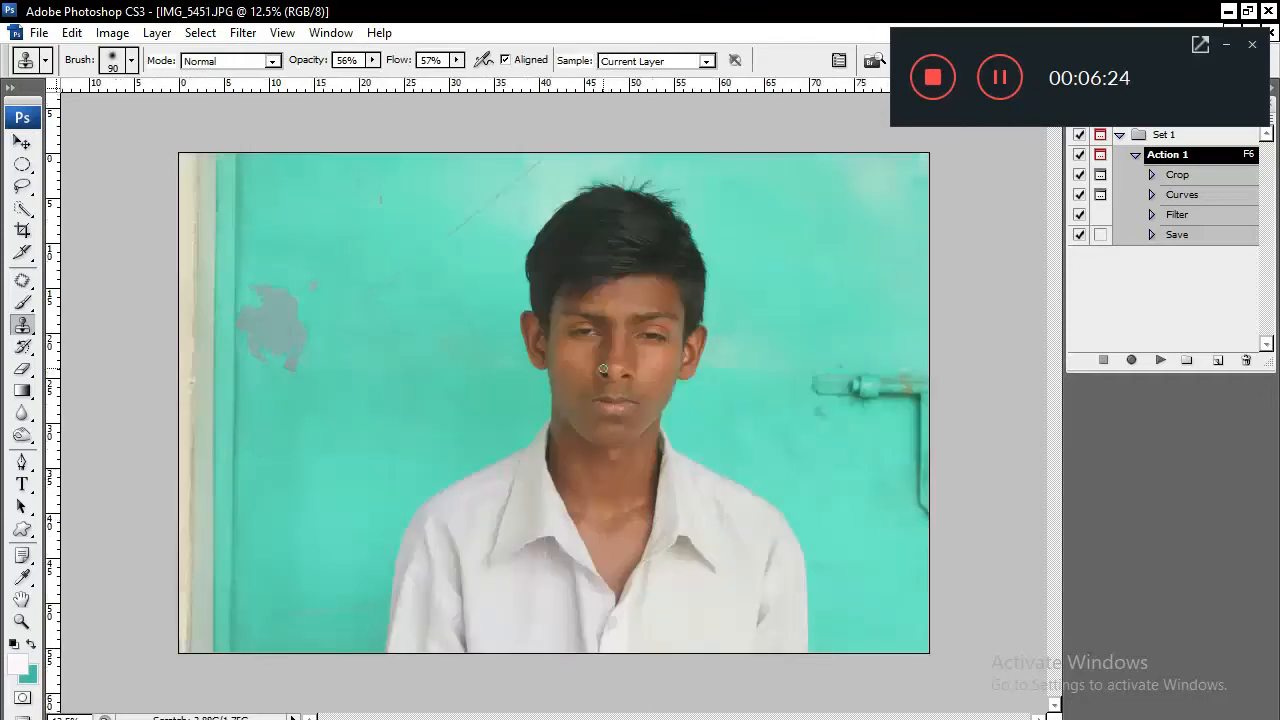
pyautogui.hotkey('ctrl', 'w')
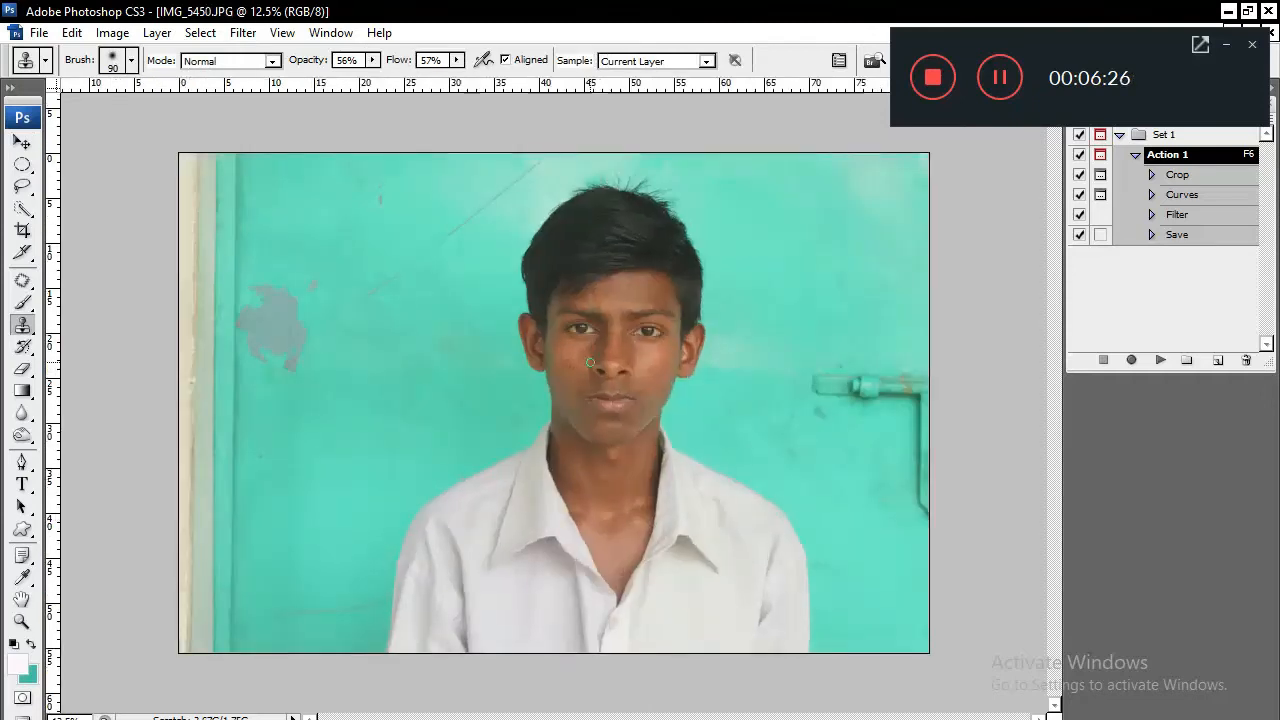
# Run Action 1 on IMG_5450, moving, enlarging and nudging the crop frame left around the boy, and apply the preset Curves and AutoEnhance settings.
pyautogui.press('F6')
pyautogui.moveTo(577, 419); pyautogui.dragTo(628, 411)
pyautogui.moveTo(749, 584); pyautogui.dragTo(802, 650)
pyautogui.press('Left')
pyautogui.press('Left')
pyautogui.press('Left')
pyautogui.press('Left')
pyautogui.press('Left')
pyautogui.press('Left')
pyautogui.press('Left')
pyautogui.press('Left')
pyautogui.press('Return')
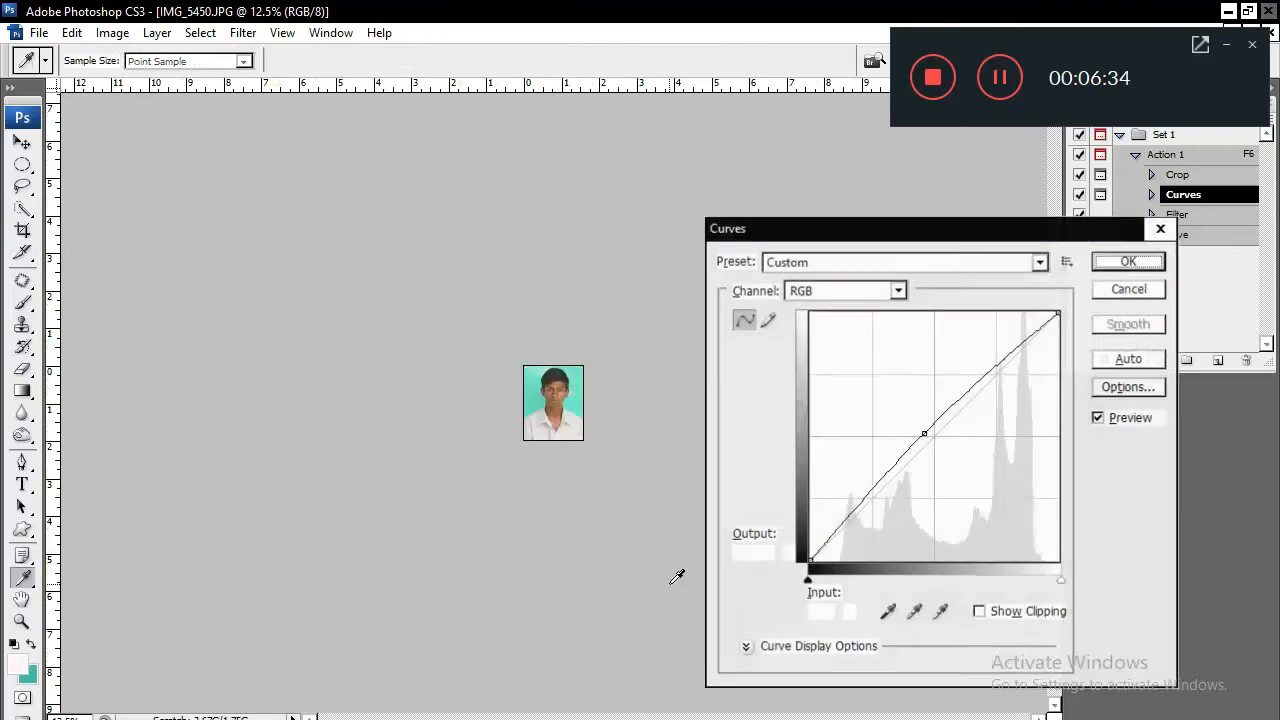
pyautogui.press('Return')
pyautogui.click(641, 466)
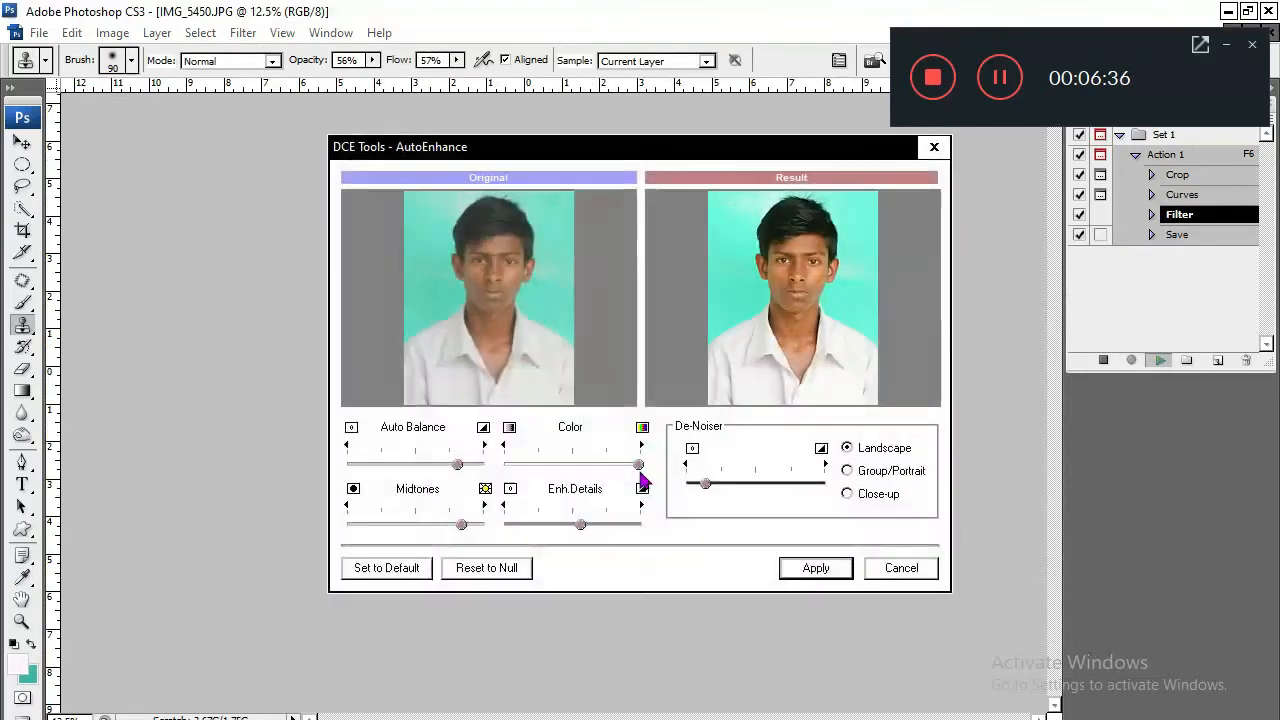
pyautogui.click(811, 566)
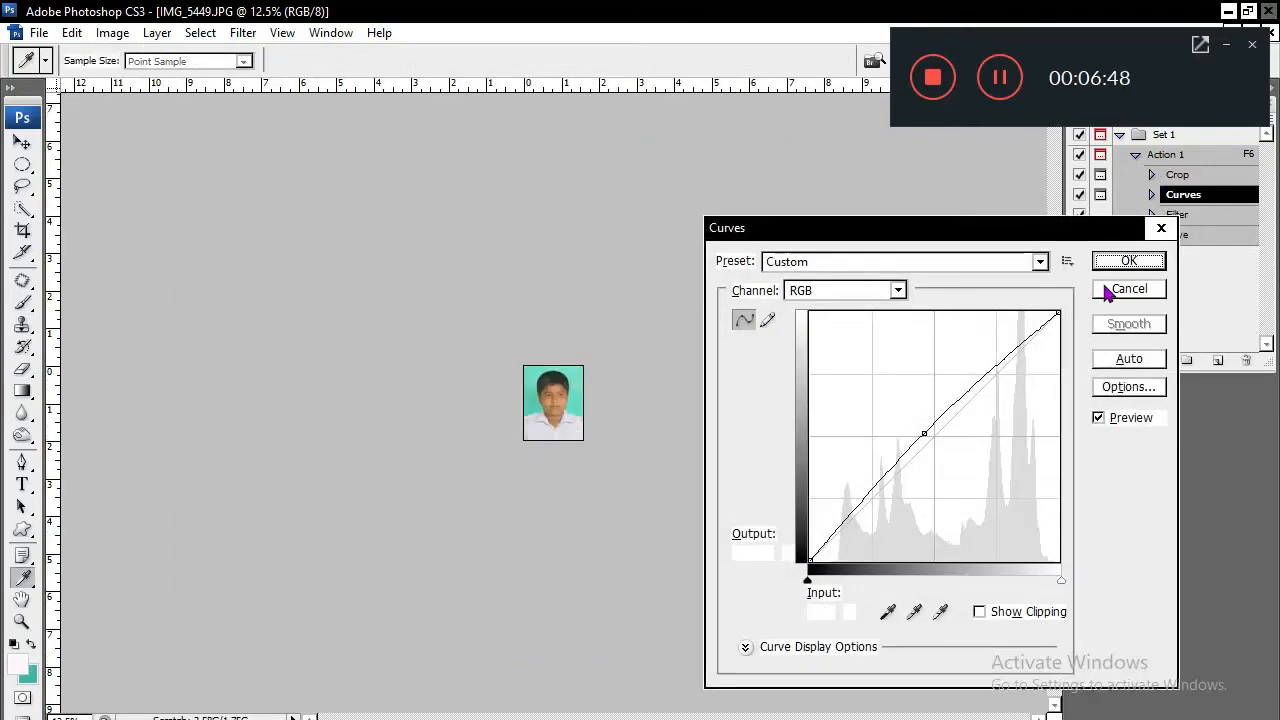
# Accept the preset Curves and AutoEnhance settings for the cropped IMG_5449 portrait, using the evaluation version of DCE Tools.
pyautogui.click(1127, 265)
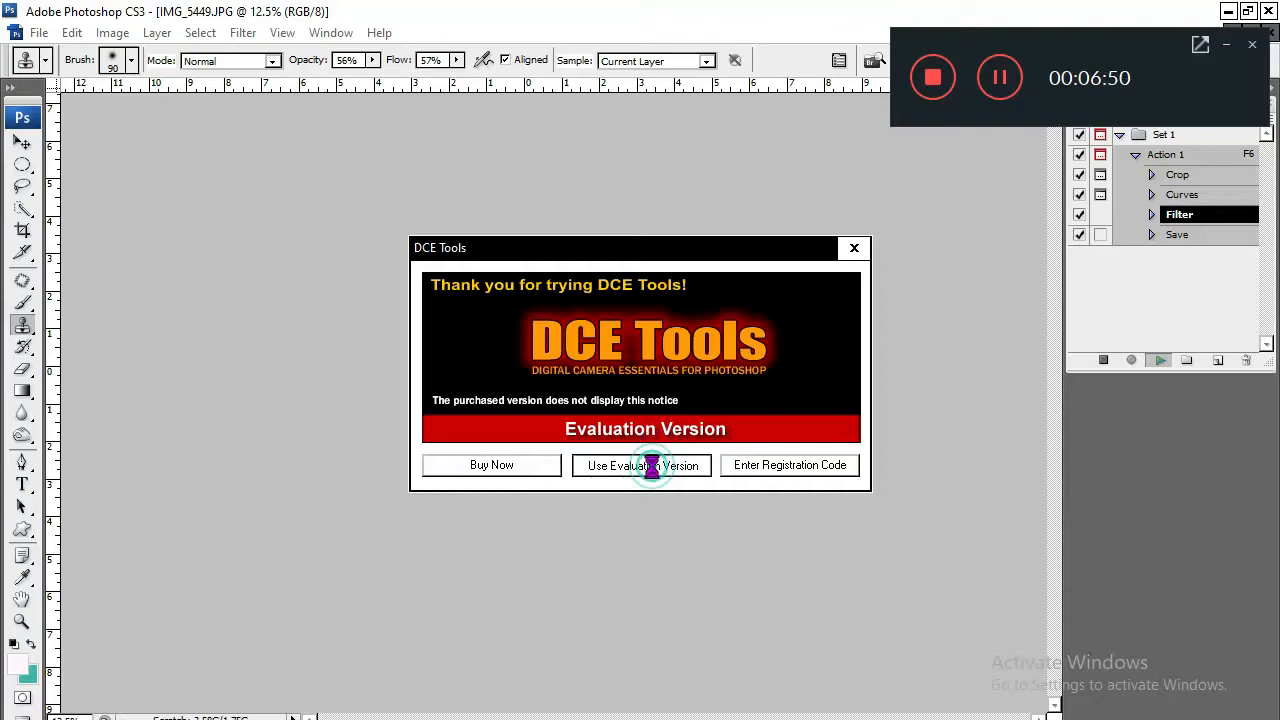
pyautogui.click(658, 462)
pyautogui.click(826, 567)
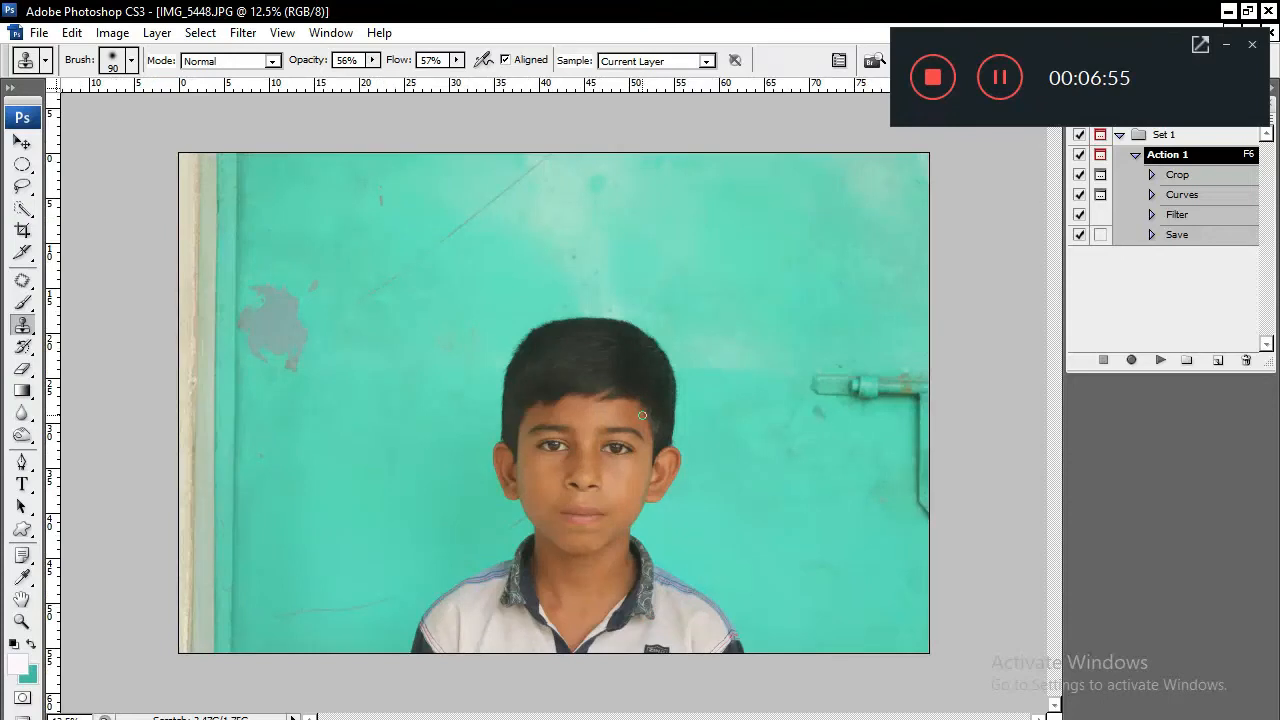
# Process IMG_5448 with Action 1, lowering, shrinking and nudging the crop frame right around the boy, and apply the preset Curves and AutoEnhance settings.
pyautogui.moveTo(588, 345); pyautogui.dragTo(629, 407)
pyautogui.moveTo(748, 251); pyautogui.dragTo(717, 290)
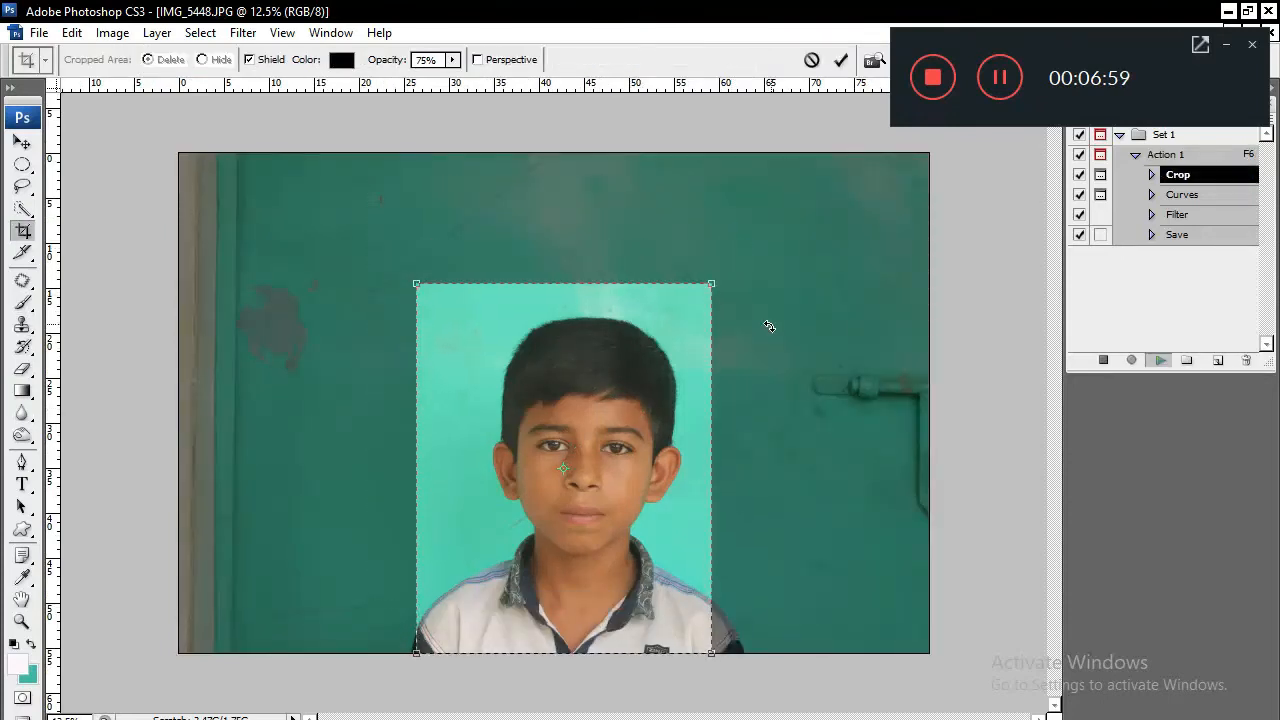
pyautogui.press('Right')
pyautogui.press('Right')
pyautogui.press('Right')
pyautogui.press('Right')
pyautogui.press('Right')
pyautogui.press('Right')
pyautogui.press('Right')
pyautogui.press('Right')
pyautogui.press('Right')
pyautogui.press('Right')
pyautogui.press('Right')
pyautogui.press('Right')
pyautogui.press('Right')
pyautogui.press('Right')
pyautogui.press('Right')
pyautogui.press('Return')
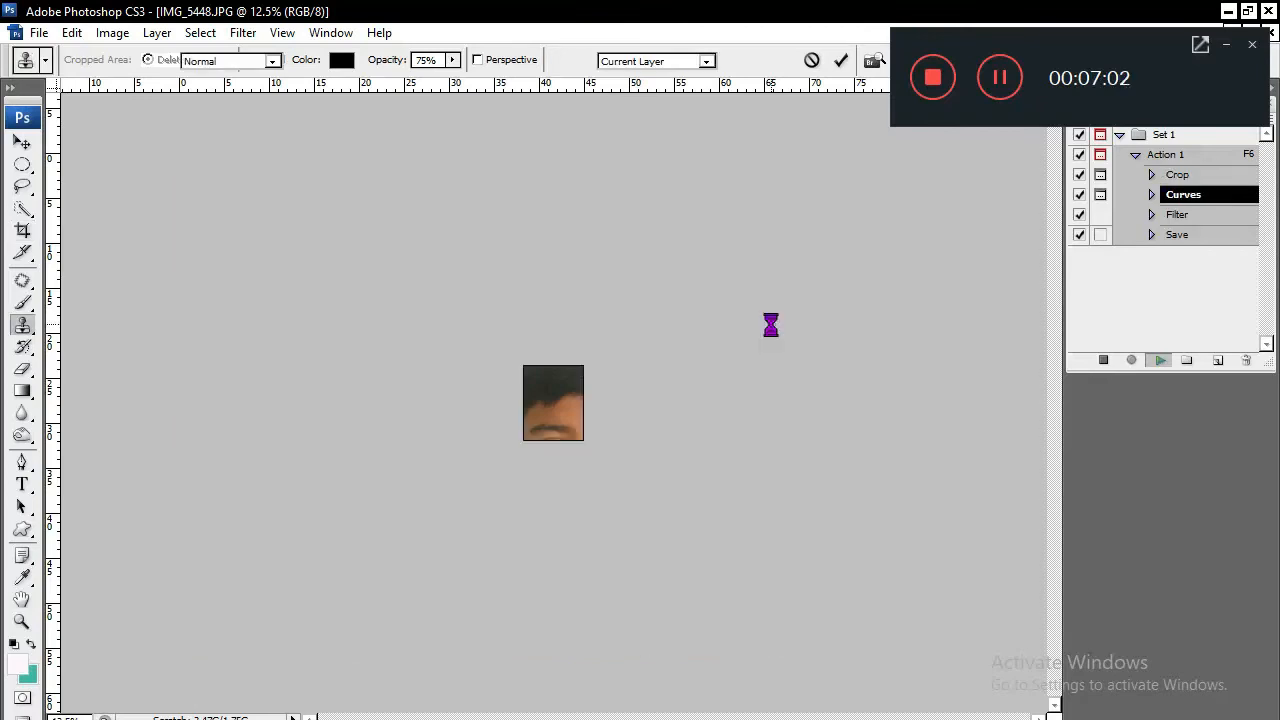
pyautogui.click(1120, 265)
pyautogui.click(660, 460)
pyautogui.click(816, 568)
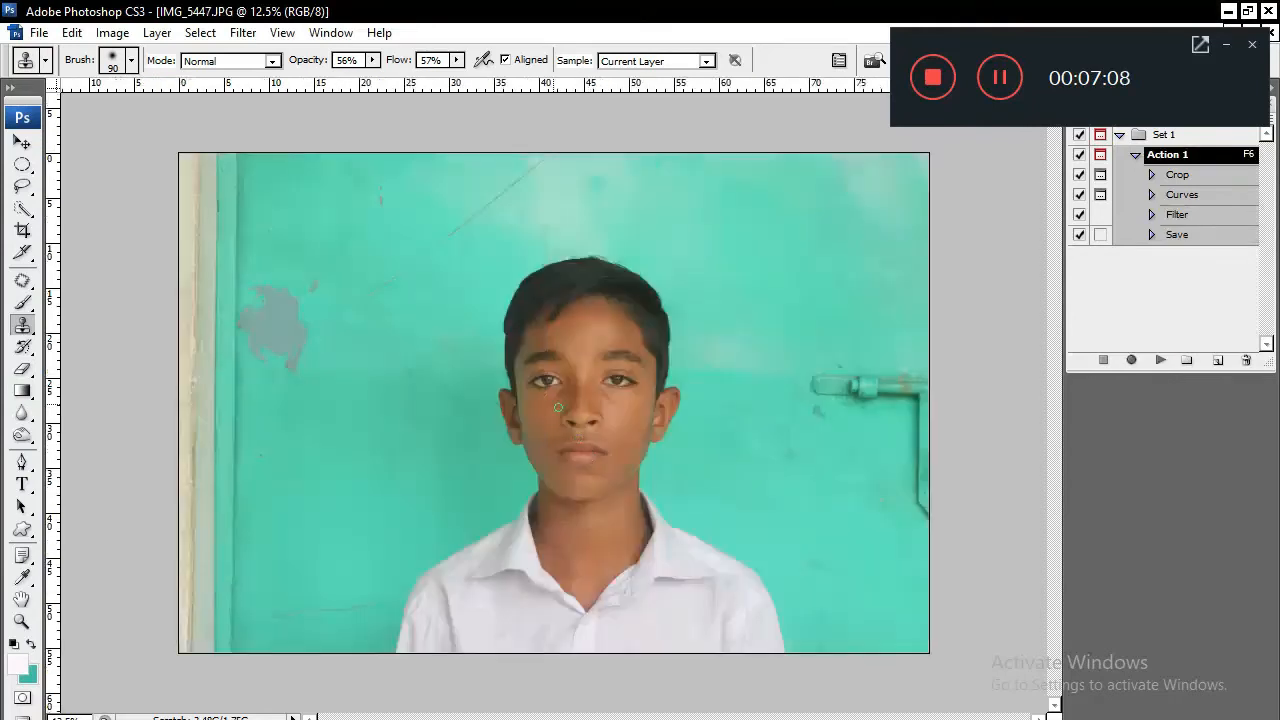
# Process IMG_5447 with Action 1, moving the crop frame over the boy and accepting the preset Curves and AutoEnhance settings, and close the picture.
pyautogui.moveTo(588, 342); pyautogui.dragTo(643, 386)
pyautogui.press('Return')
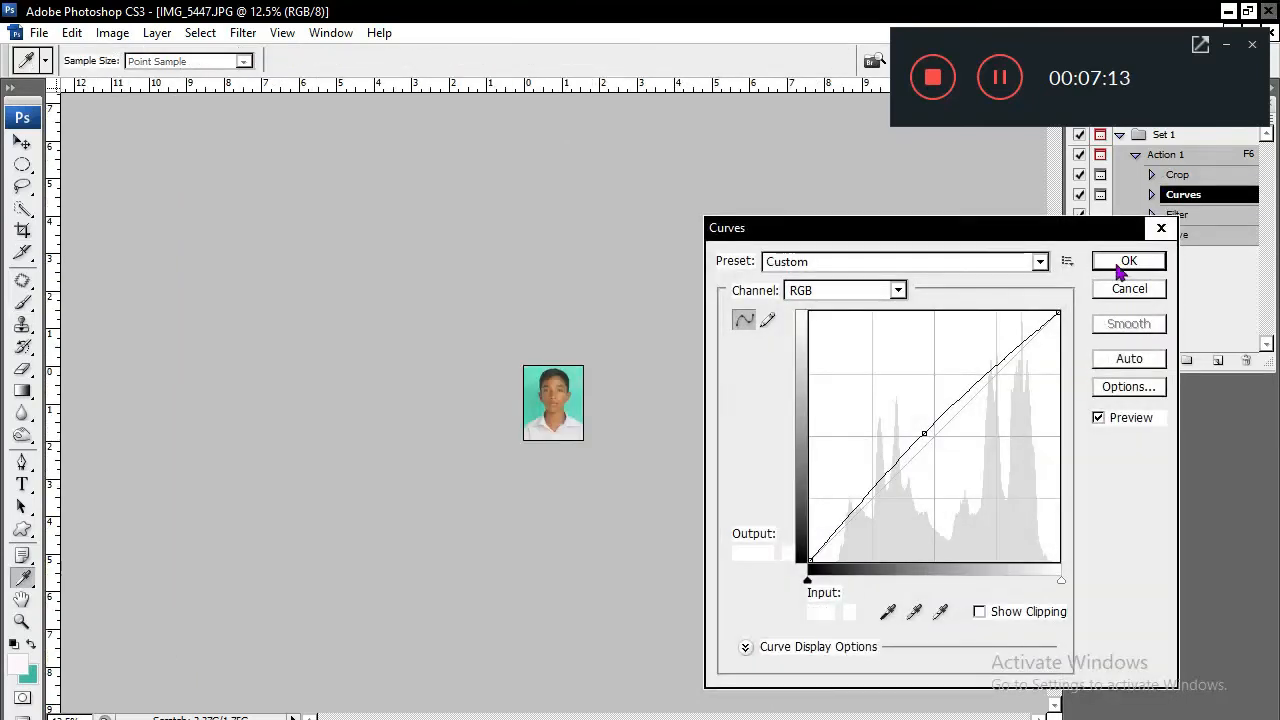
pyautogui.click(1121, 266)
pyautogui.click(642, 466)
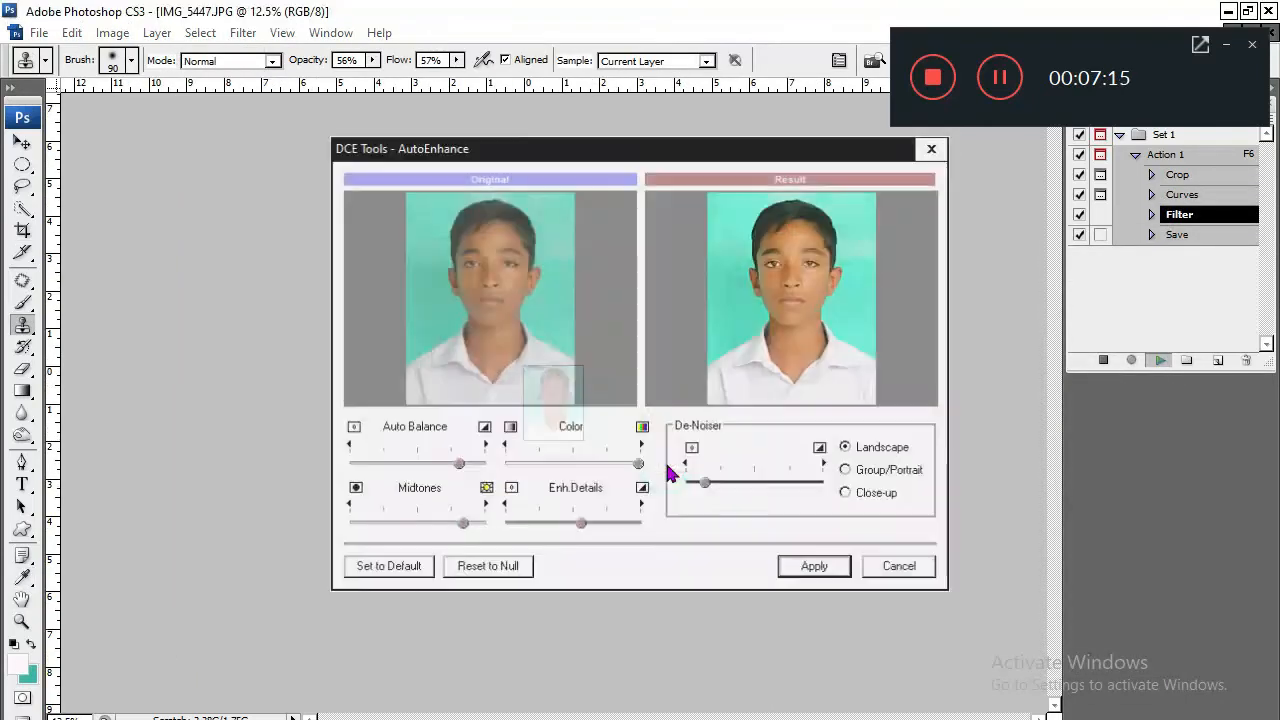
pyautogui.click(822, 568)
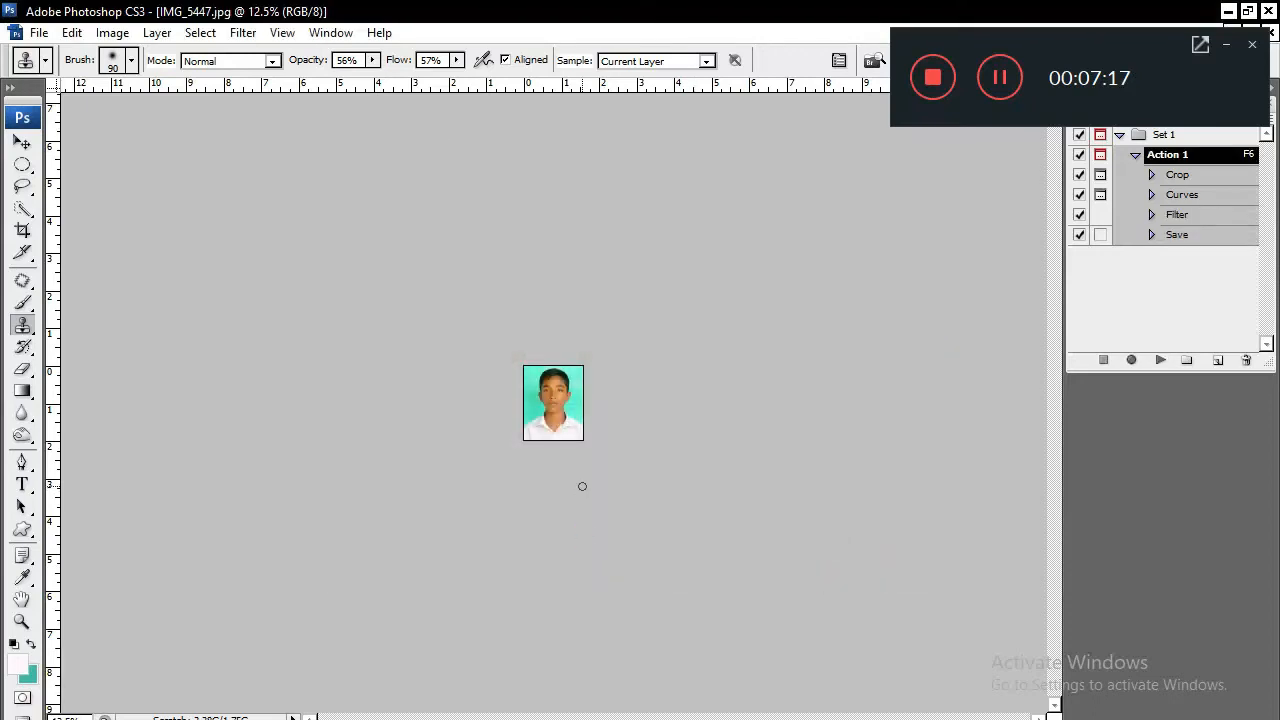
pyautogui.hotkey('ctrl', 'w')
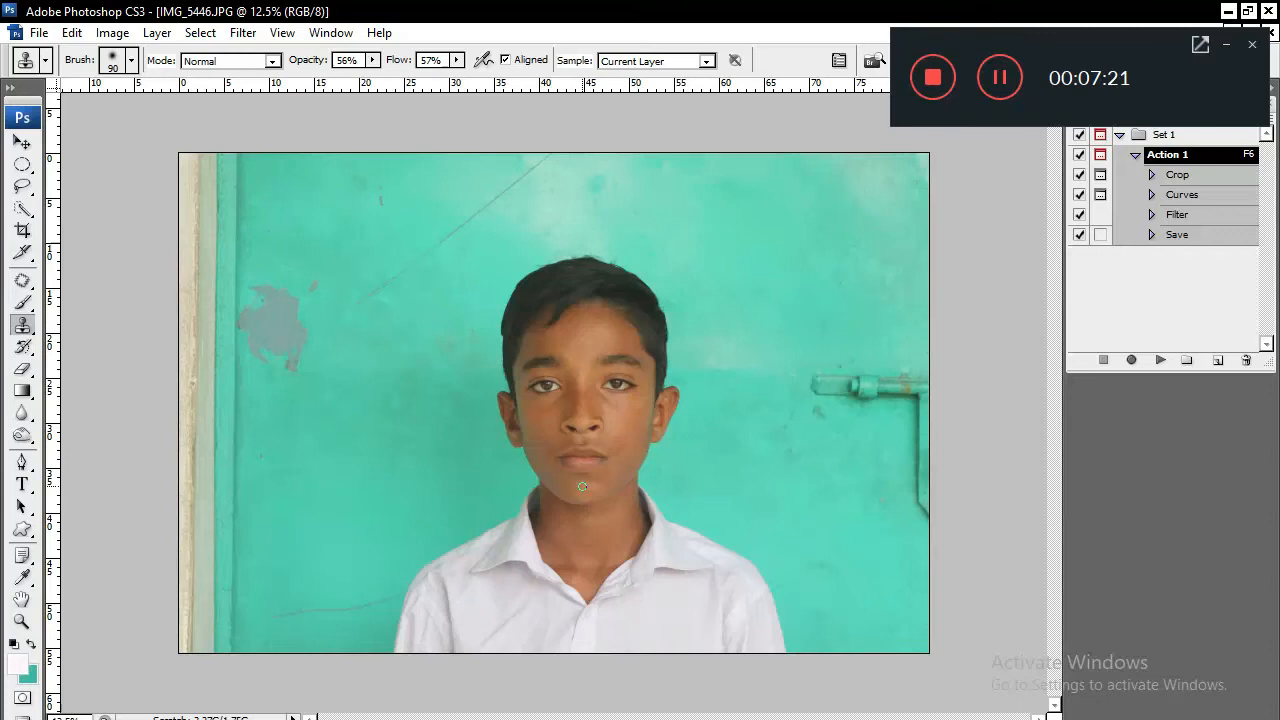
# Run Action 1 on IMG_5446, cropping around the boy and applying the preset Curves and AutoEnhance settings.
pyautogui.press('F6')
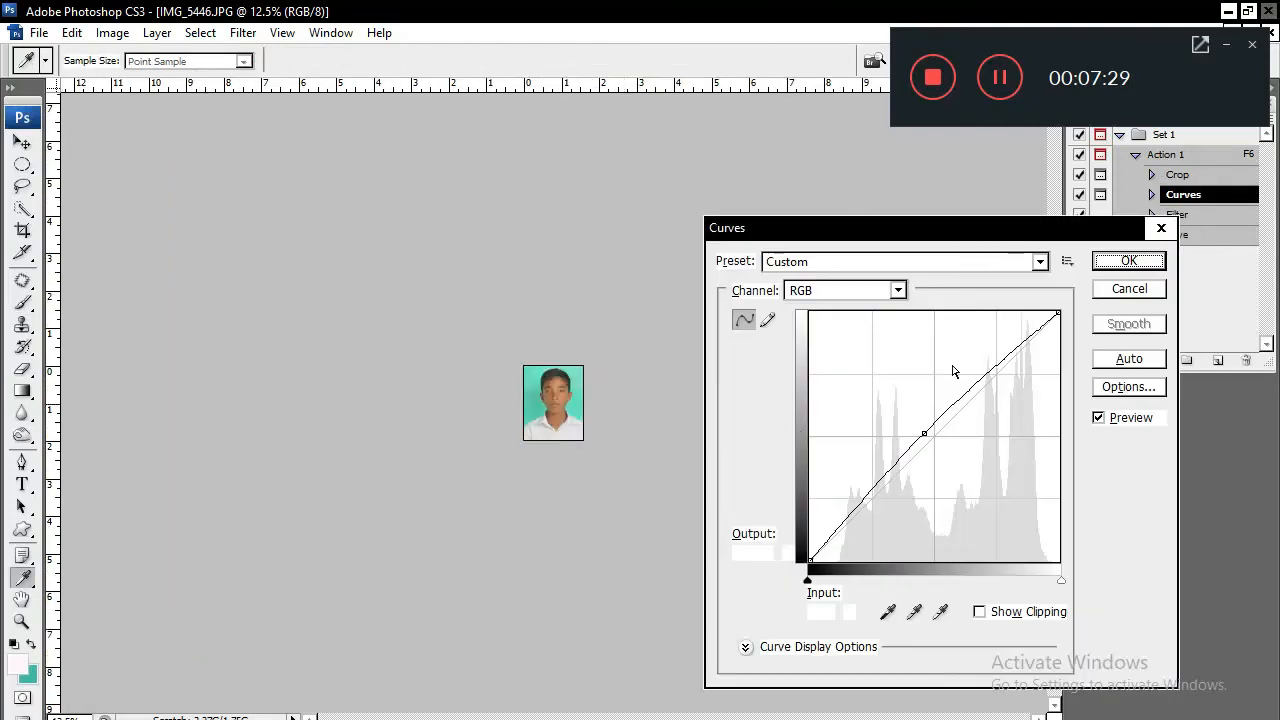
pyautogui.click(1110, 266)
pyautogui.click(657, 465)
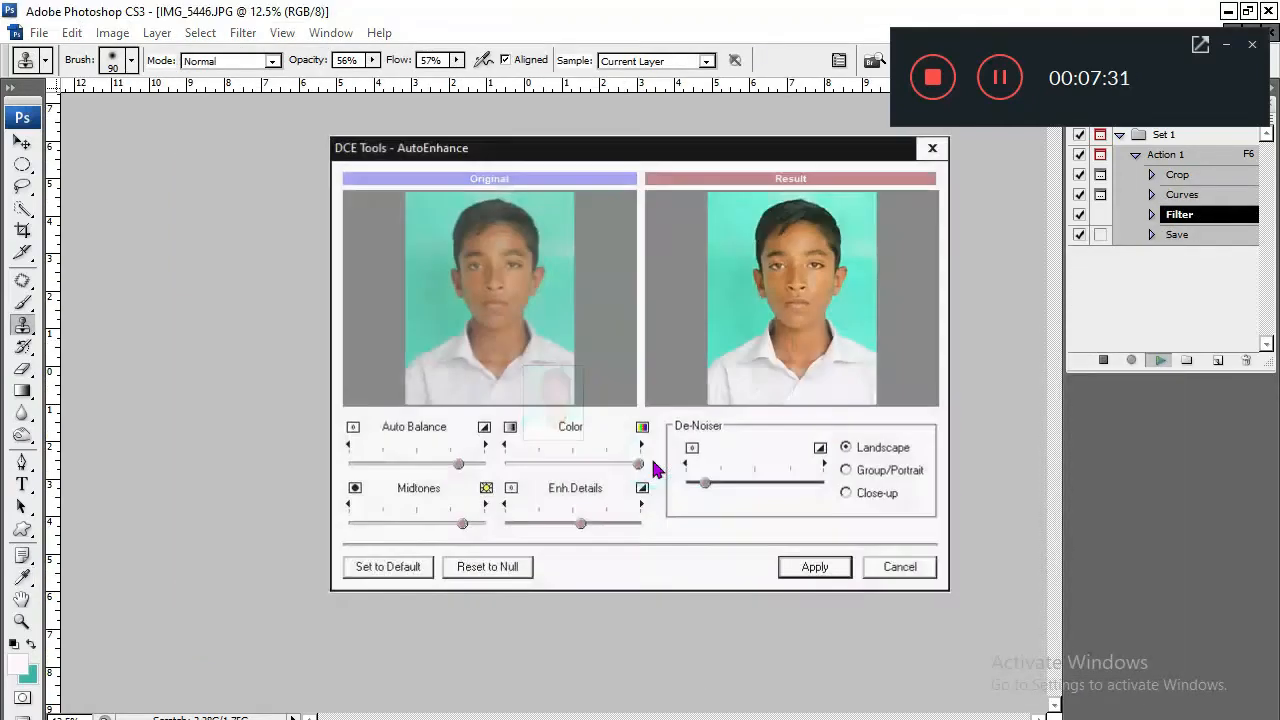
pyautogui.click(810, 562)
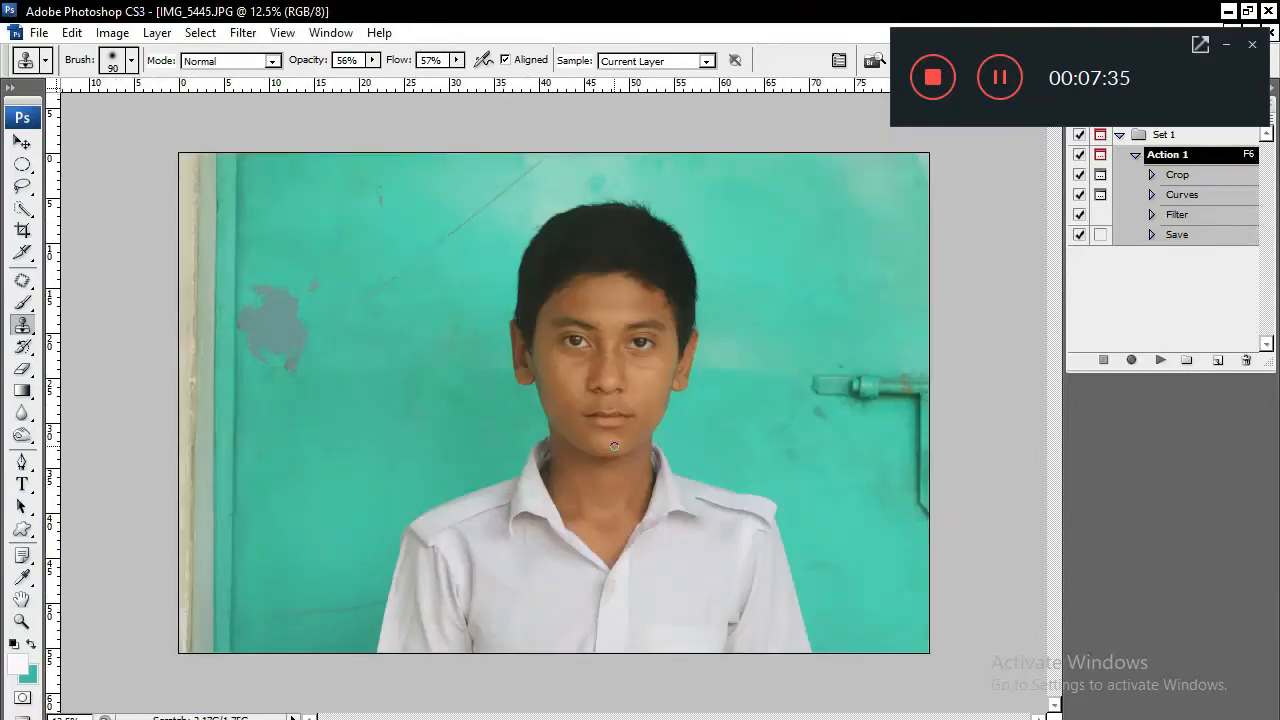
# Process IMG_5445 with Action 1, moving and enlarging the crop frame around the boy and applying the preset Curves and AutoEnhance settings.
pyautogui.moveTo(546, 371); pyautogui.dragTo(594, 377)
pyautogui.moveTo(752, 592); pyautogui.dragTo(782, 642)
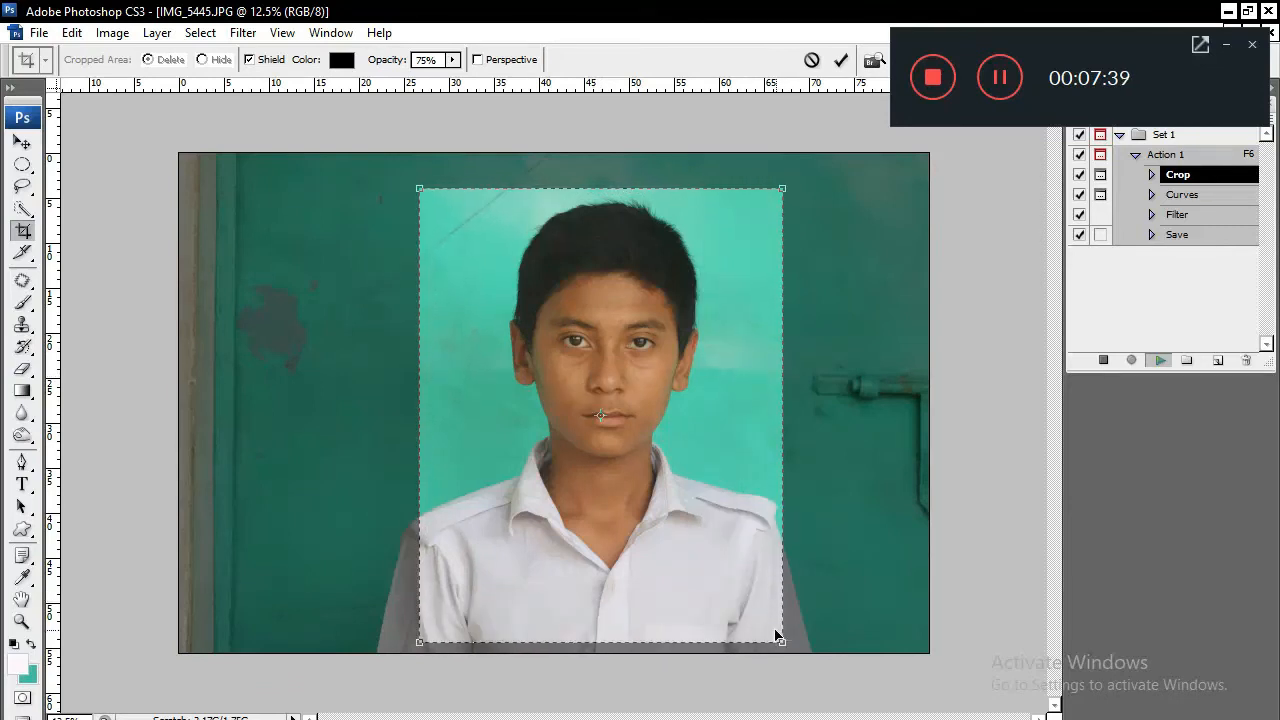
pyautogui.press('Return')
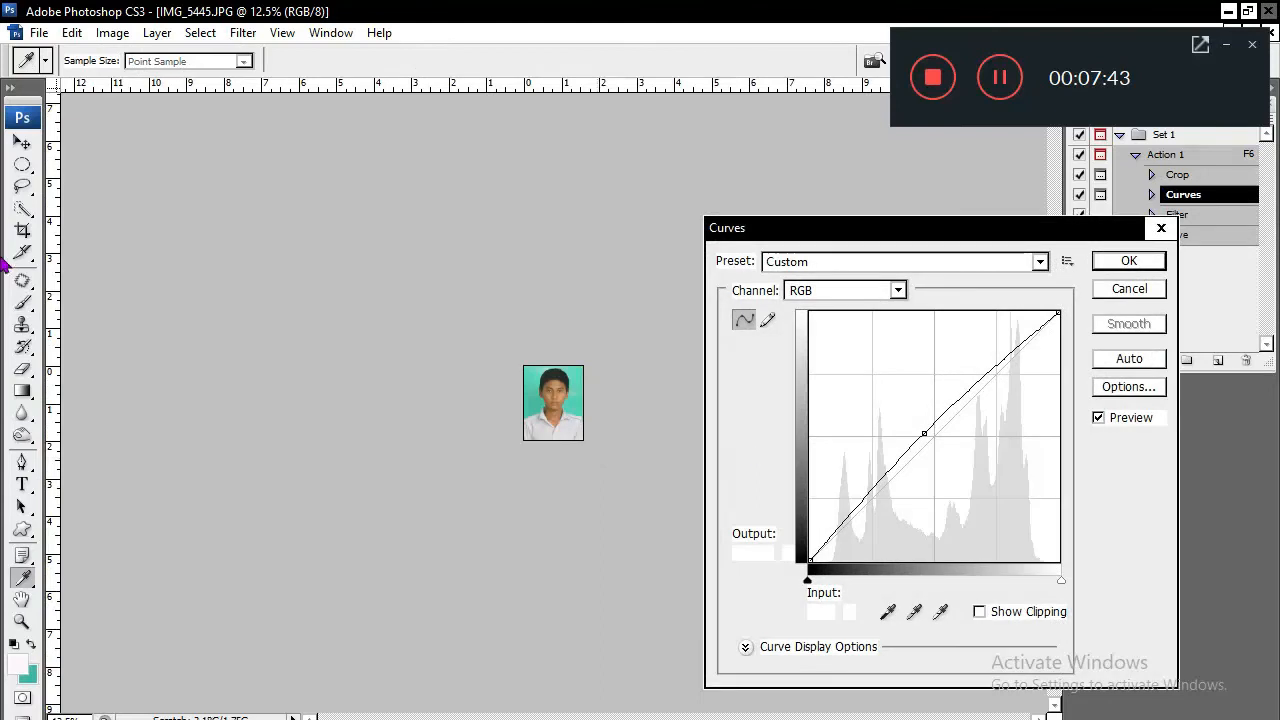
pyautogui.click(1128, 261)
pyautogui.click(655, 470)
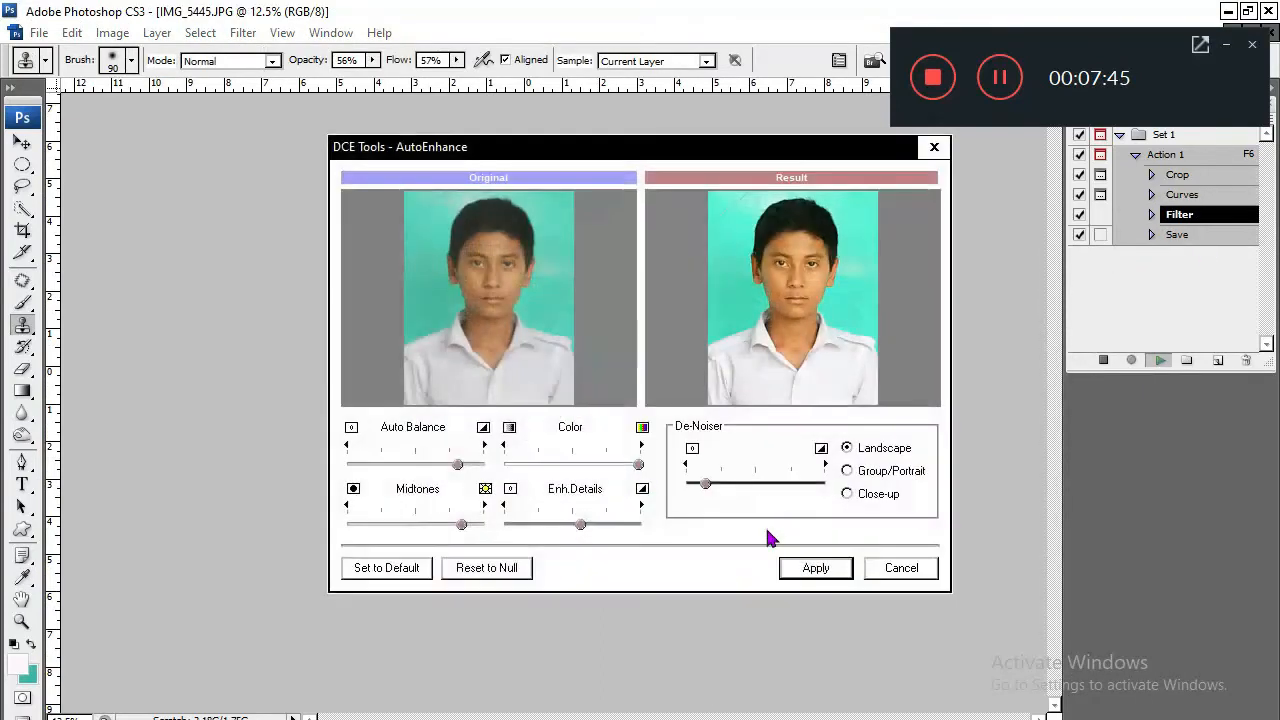
pyautogui.click(816, 567)
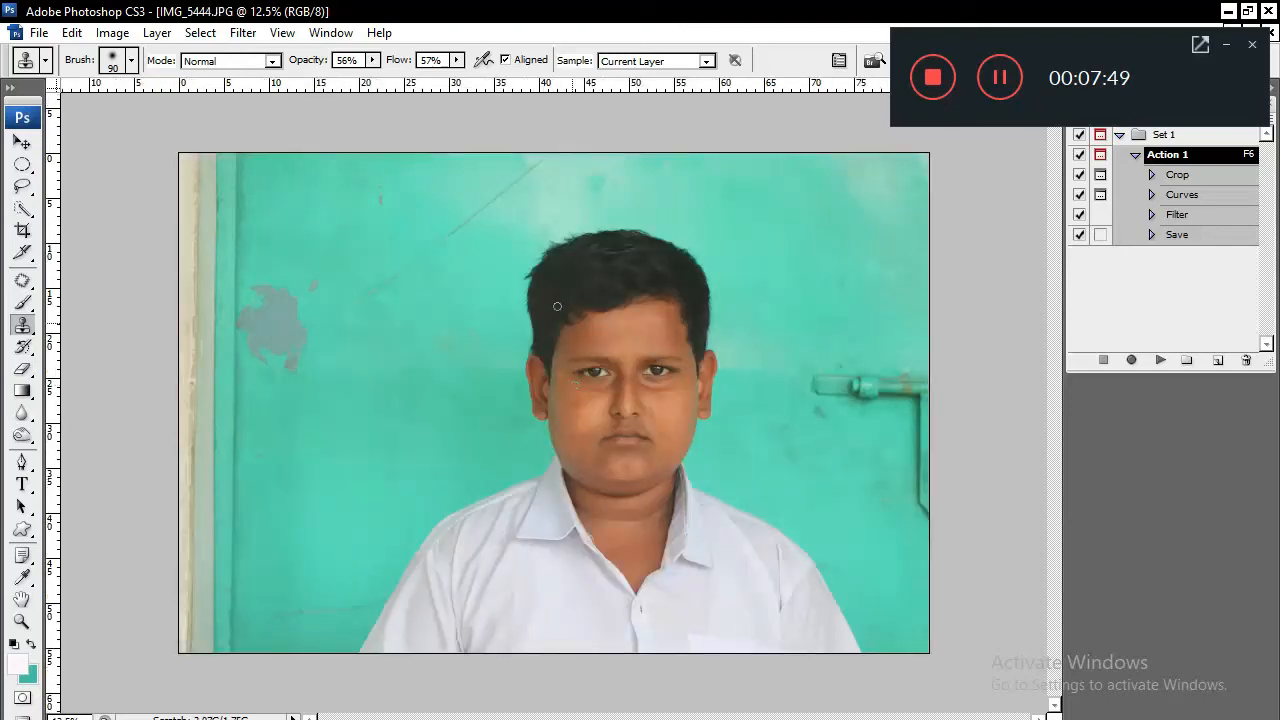
# Process IMG_5444 with Action 1, repositioning and resizing the crop frame around the boy and accepting the preset Curves and AutoEnhance settings.
pyautogui.moveTo(519, 303); pyautogui.dragTo(586, 334)
pyautogui.moveTo(765, 618)
pyautogui.mouseDown()
pyautogui.moveTo(792, 650)
pyautogui.moveTo(784, 607)
pyautogui.mouseUp()
pyautogui.press('Return')
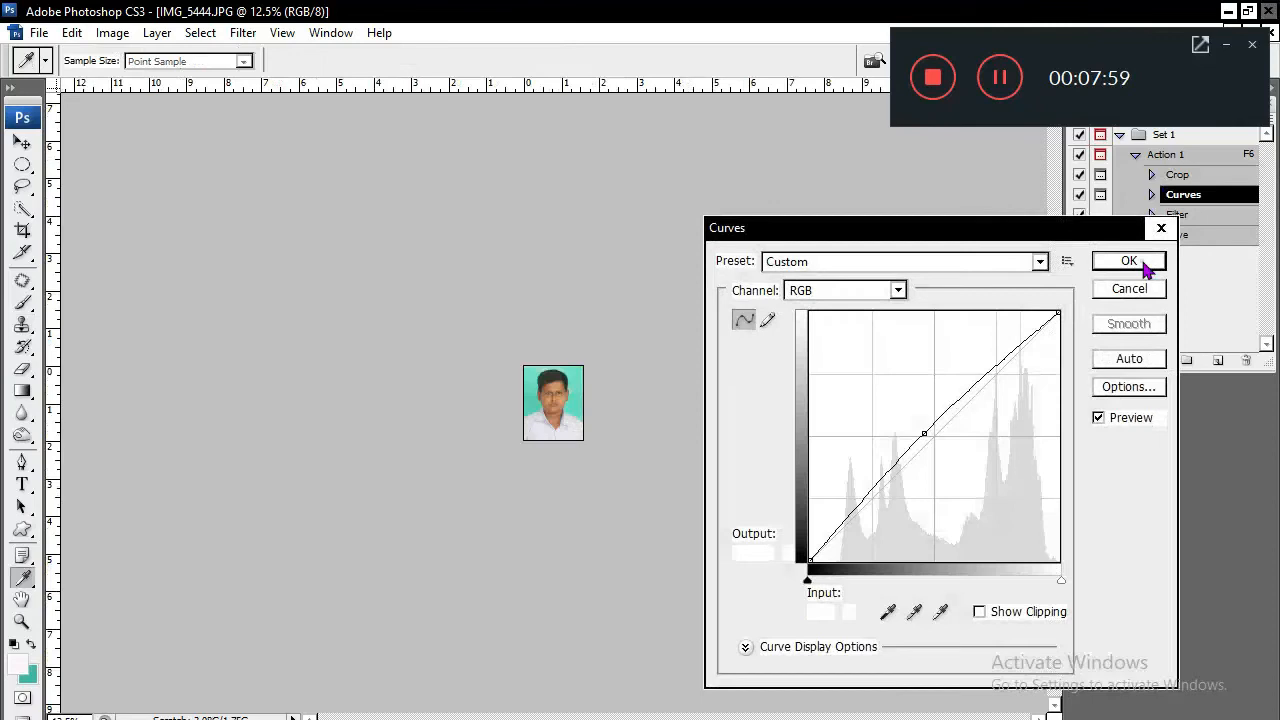
pyautogui.click(1128, 261)
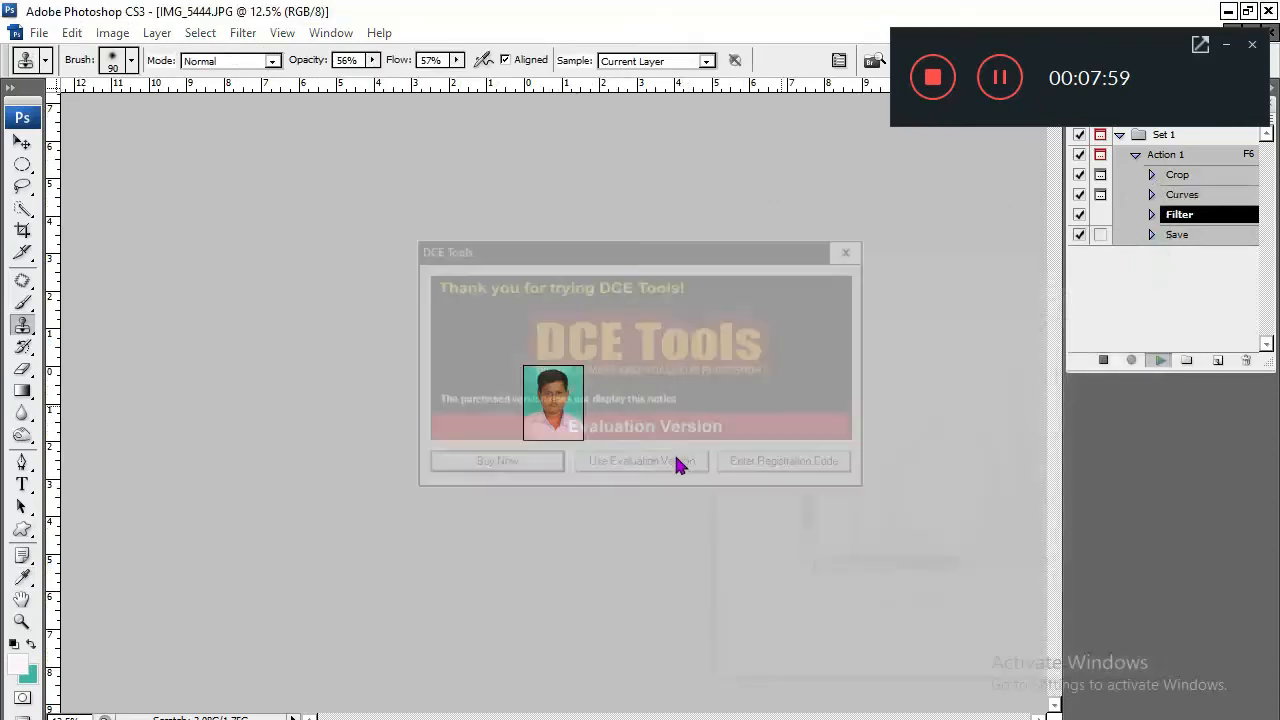
pyautogui.click(670, 466)
pyautogui.click(815, 568)
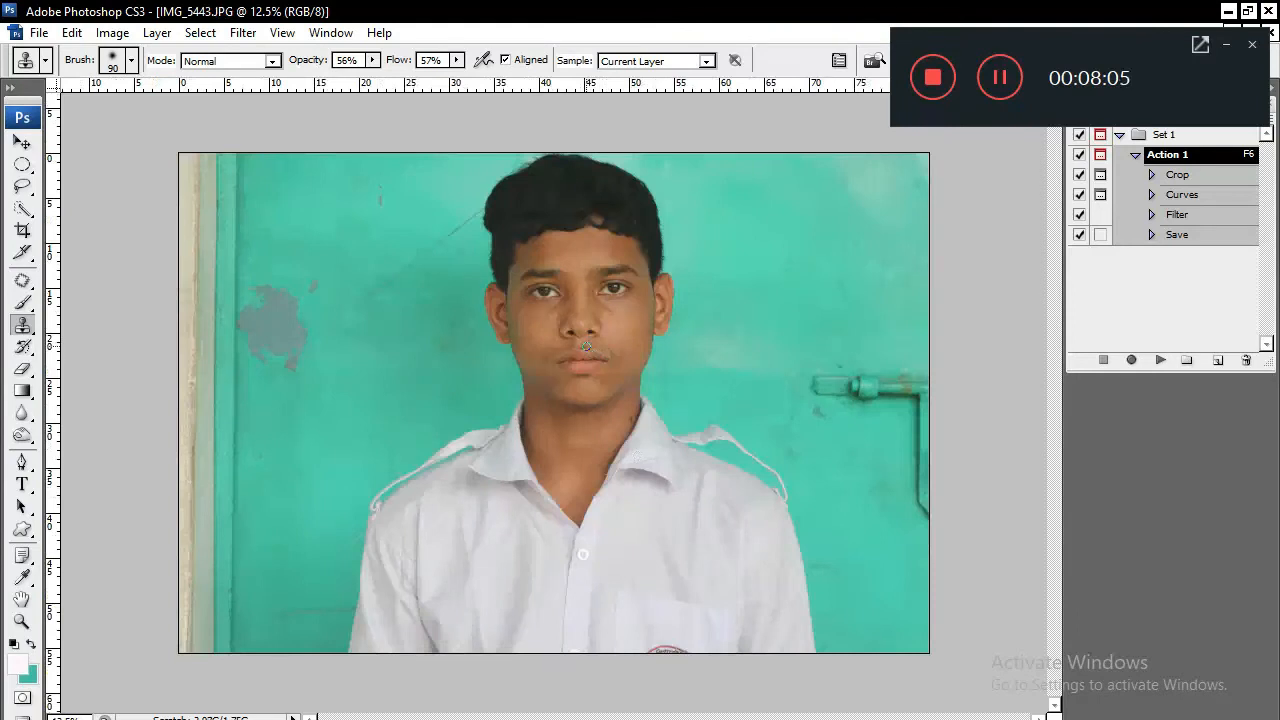
# Process IMG_5443 with Action 1, moving and enlarging the crop frame around the boy and accepting the preset Curves and AutoEnhance settings.
pyautogui.press('F6')
pyautogui.moveTo(568, 362); pyautogui.dragTo(563, 327)
pyautogui.moveTo(715, 574); pyautogui.dragTo(777, 617)
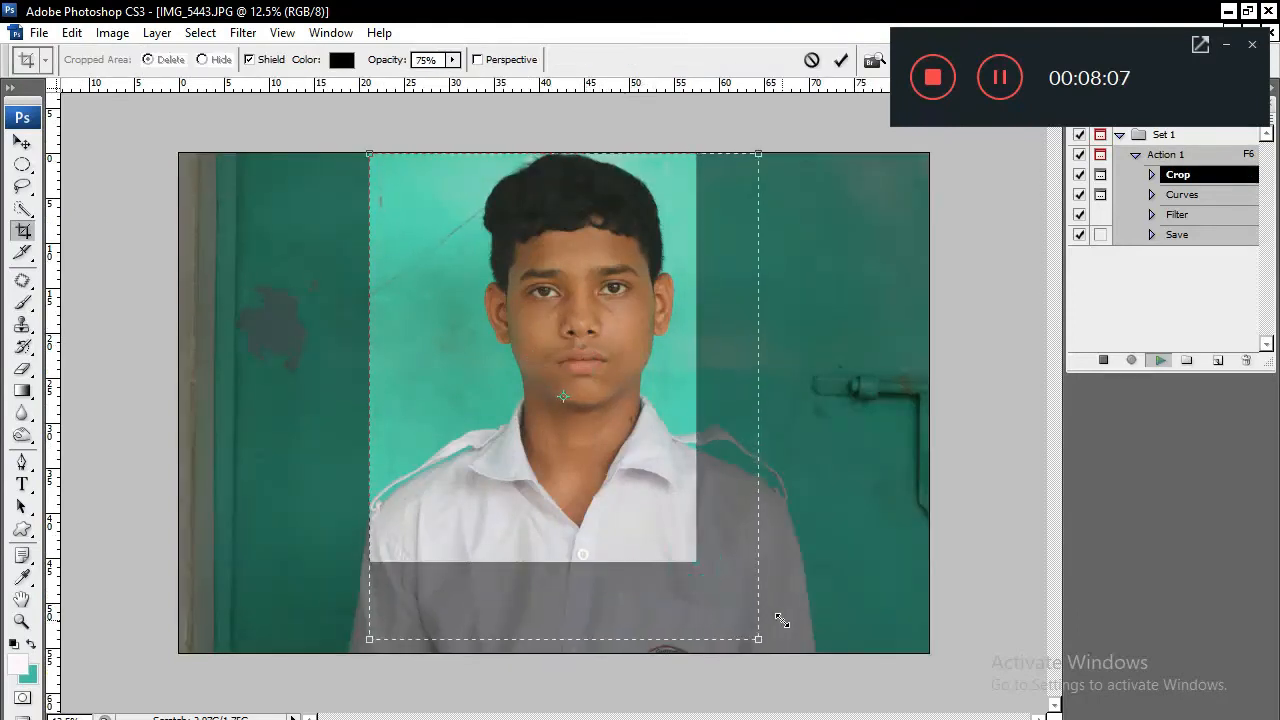
pyautogui.press('Return')
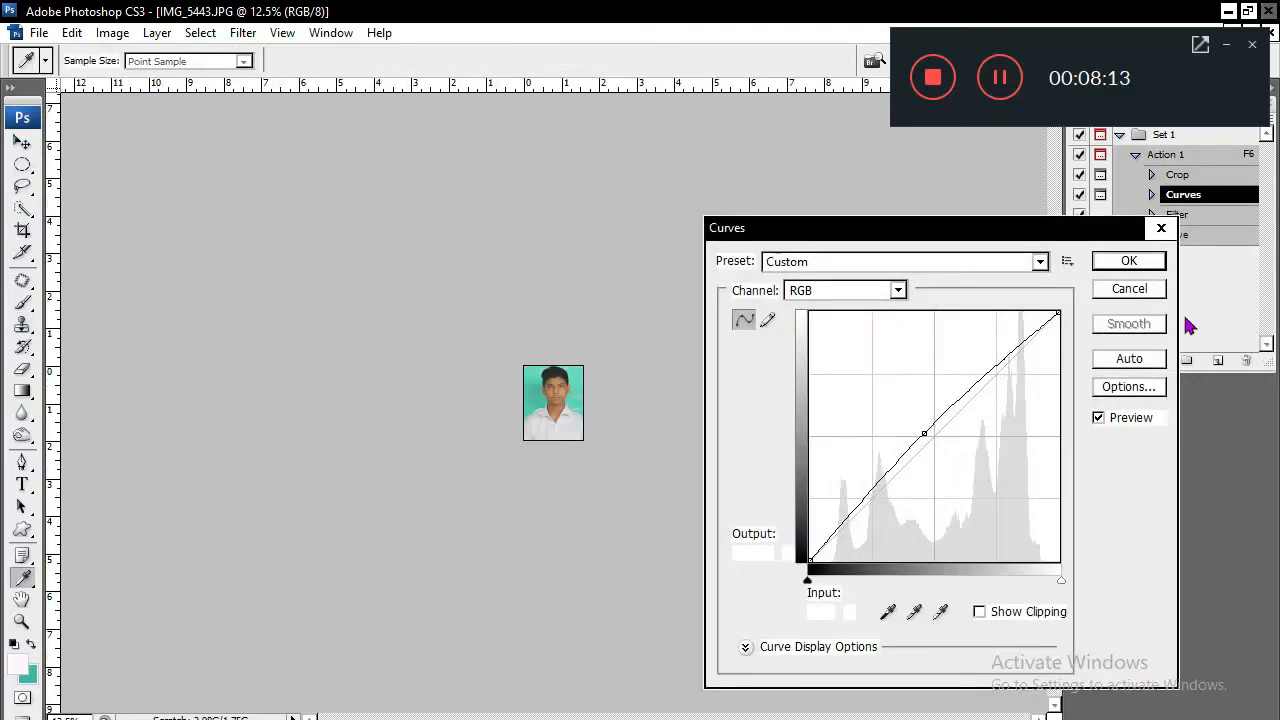
pyautogui.press('Return')
pyautogui.click(648, 466)
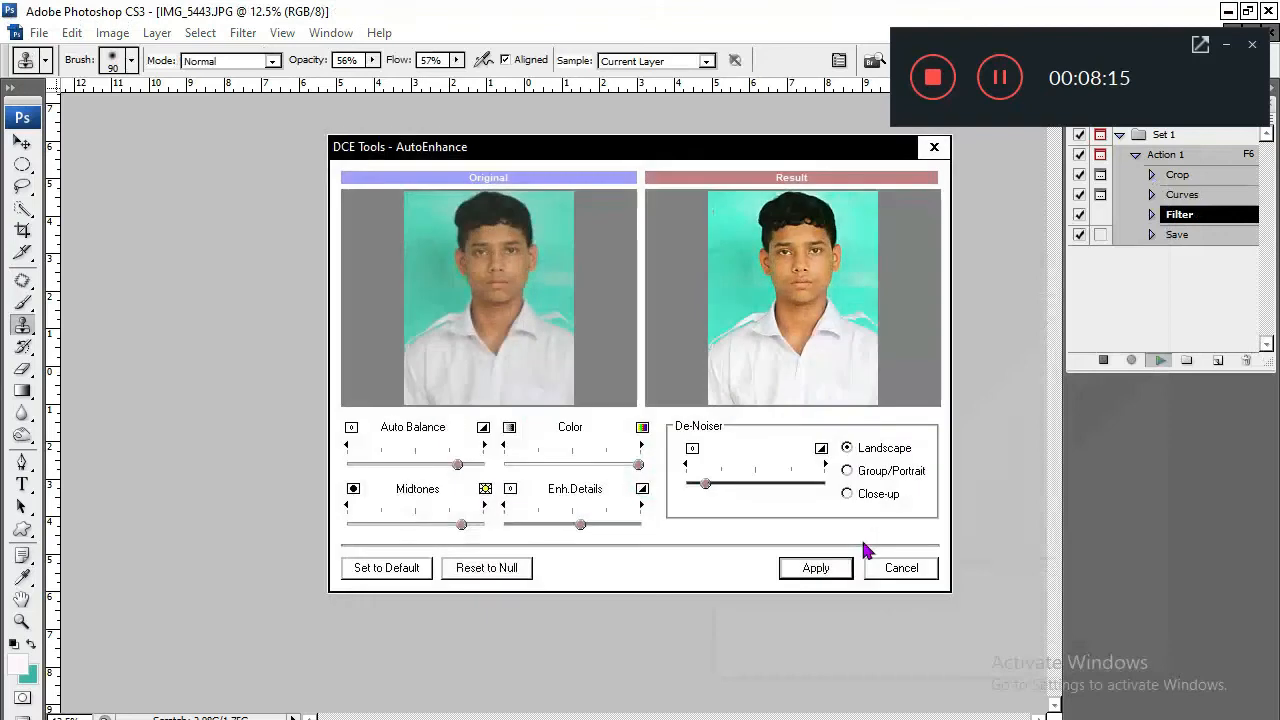
pyautogui.click(818, 568)
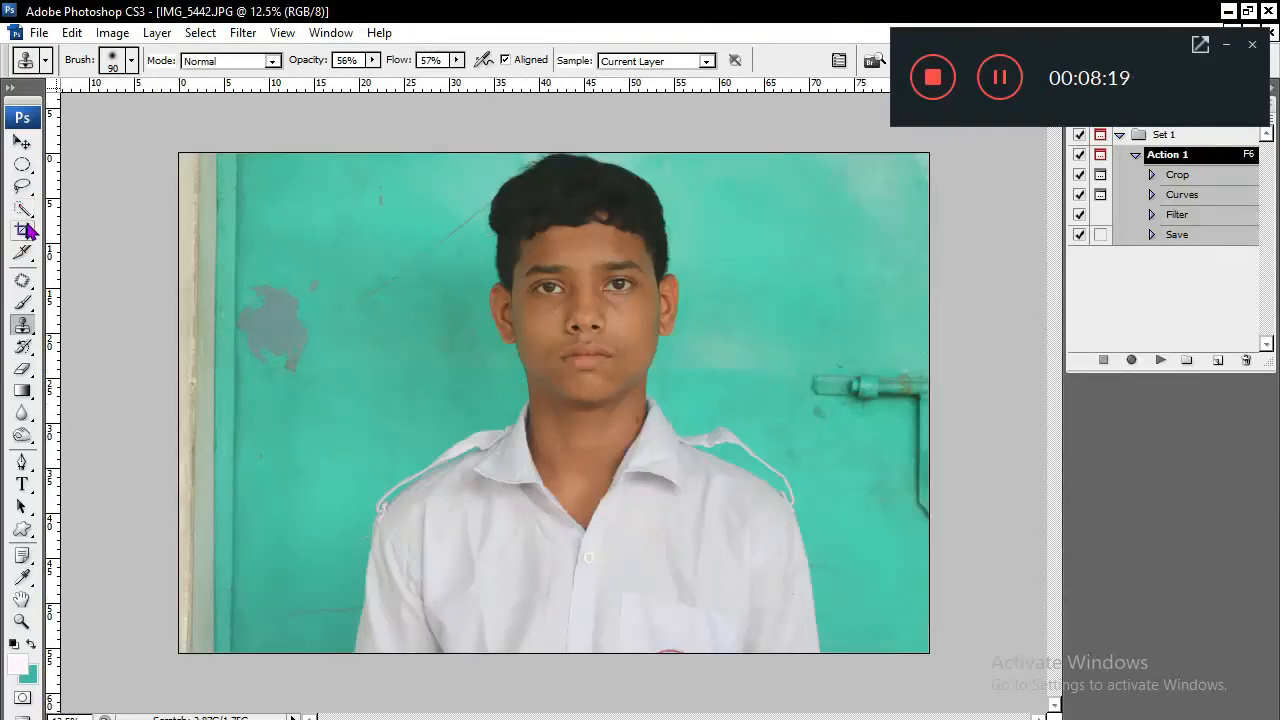
# Run Action 1 on IMG_5442, fitting the crop frame around the boy and applying the preset Curves and AutoEnhance settings.
pyautogui.press('F6')
pyautogui.moveTo(574, 325); pyautogui.dragTo(588, 294)
pyautogui.moveTo(727, 539); pyautogui.dragTo(771, 594)
pyautogui.moveTo(582, 468); pyautogui.dragTo(592, 472)
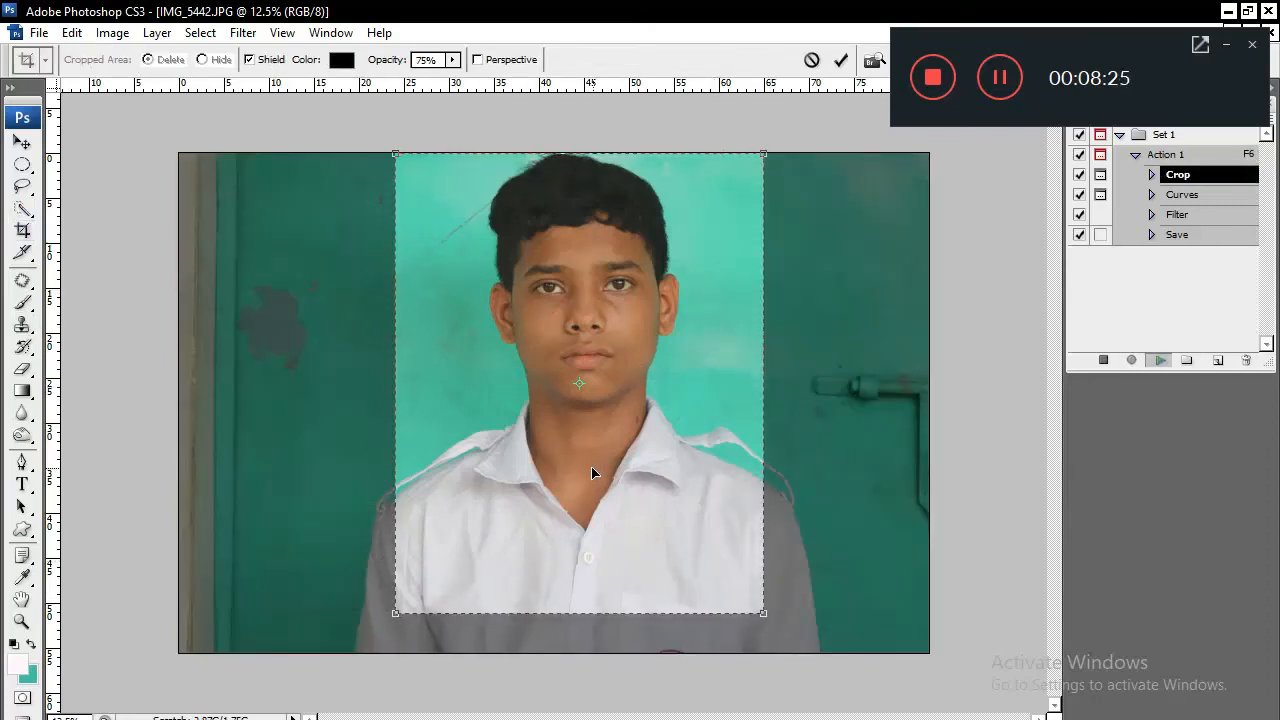
pyautogui.press('Return')
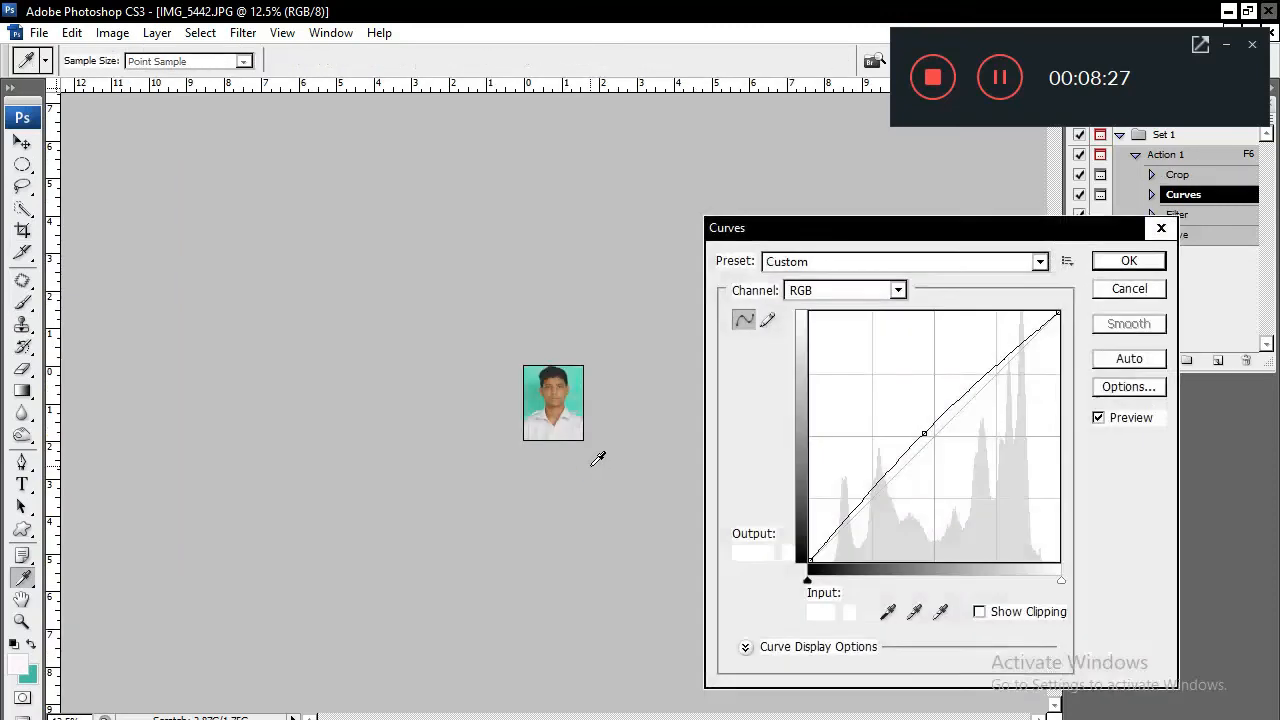
pyautogui.click(1134, 262)
pyautogui.click(684, 469)
pyautogui.click(818, 562)
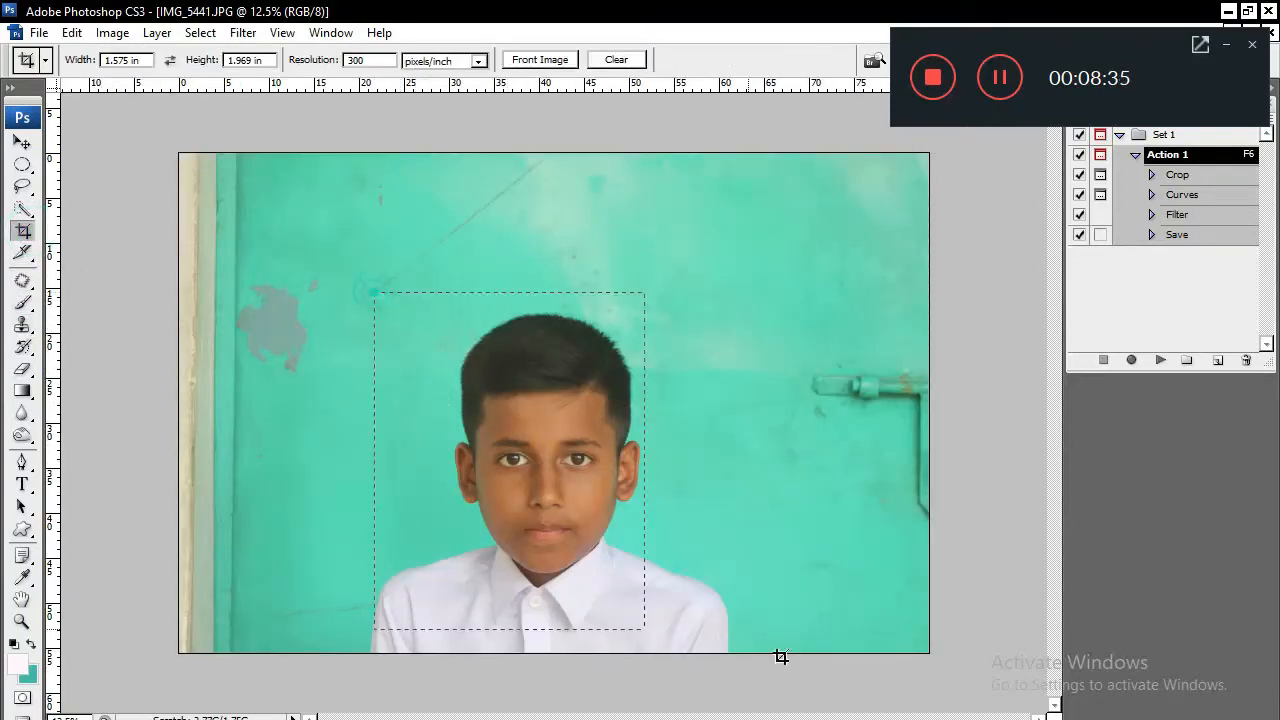
pyautogui.press('Right')
pyautogui.press('Right')
pyautogui.press('Right')
pyautogui.press('Right')
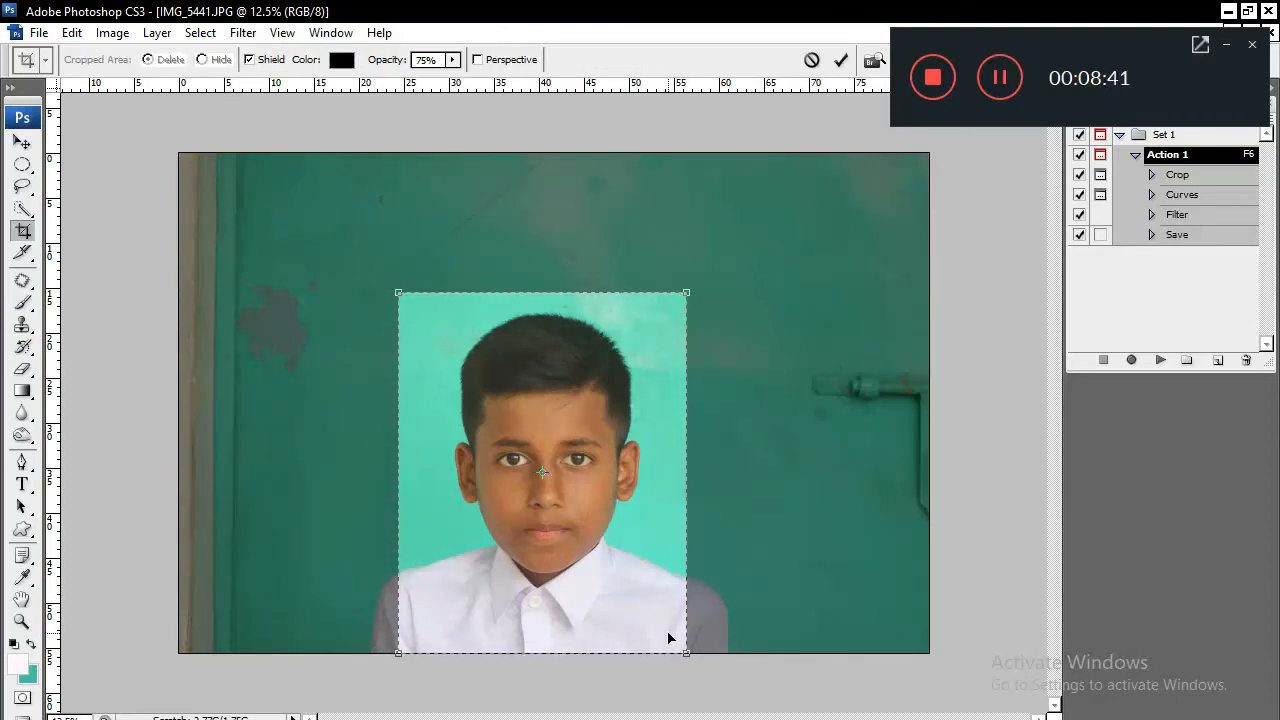
pyautogui.press('Return')
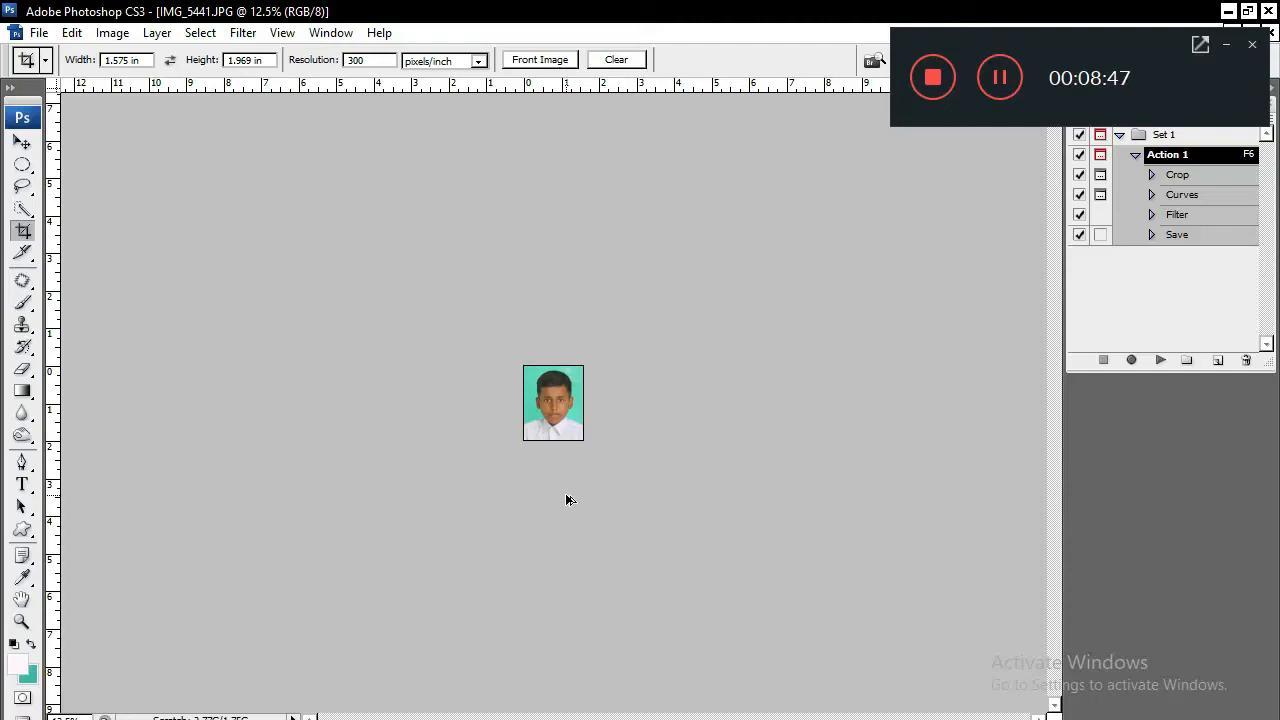
pyautogui.hotkey('ctrl', 'z')
# Run Action 1 on IMG_5441 and crop it with the frame moved down, shrunk and nudged to centre on the boy.
pyautogui.press('F6')
pyautogui.moveTo(565, 391); pyautogui.dragTo(573, 453)
pyautogui.moveTo(376, 239); pyautogui.dragTo(420, 297)
pyautogui.press('Left')
pyautogui.press('Left')
pyautogui.press('Left')
pyautogui.press('Left')
pyautogui.press('Left')
pyautogui.press('Left')
pyautogui.press('Left')
pyautogui.press('Left')
pyautogui.press('Left')
pyautogui.press('Left')
pyautogui.press('Left')
pyautogui.press('Left')
pyautogui.press('Left')
pyautogui.press('Left')
pyautogui.press('Left')
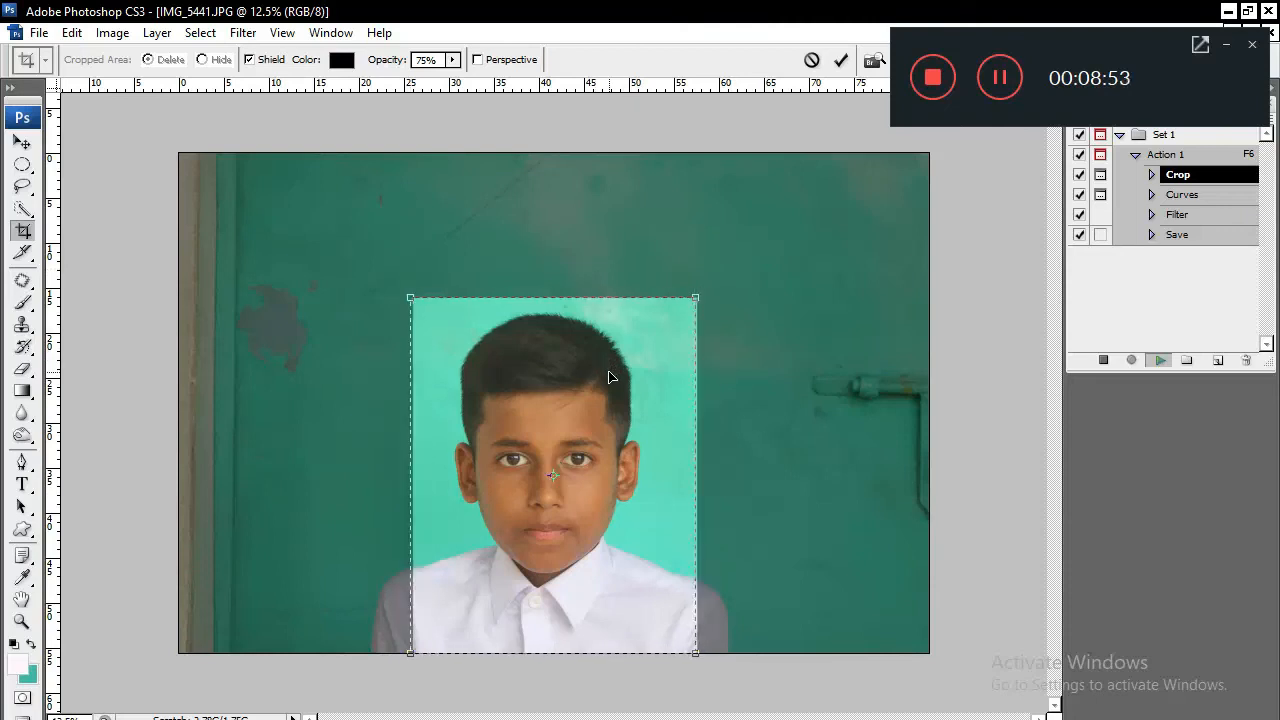
pyautogui.press('Return')
# Accept the preset Curves adjustment and apply the preset AutoEnhance settings to IMG_5441 using the evaluation version.
pyautogui.click(1112, 265)
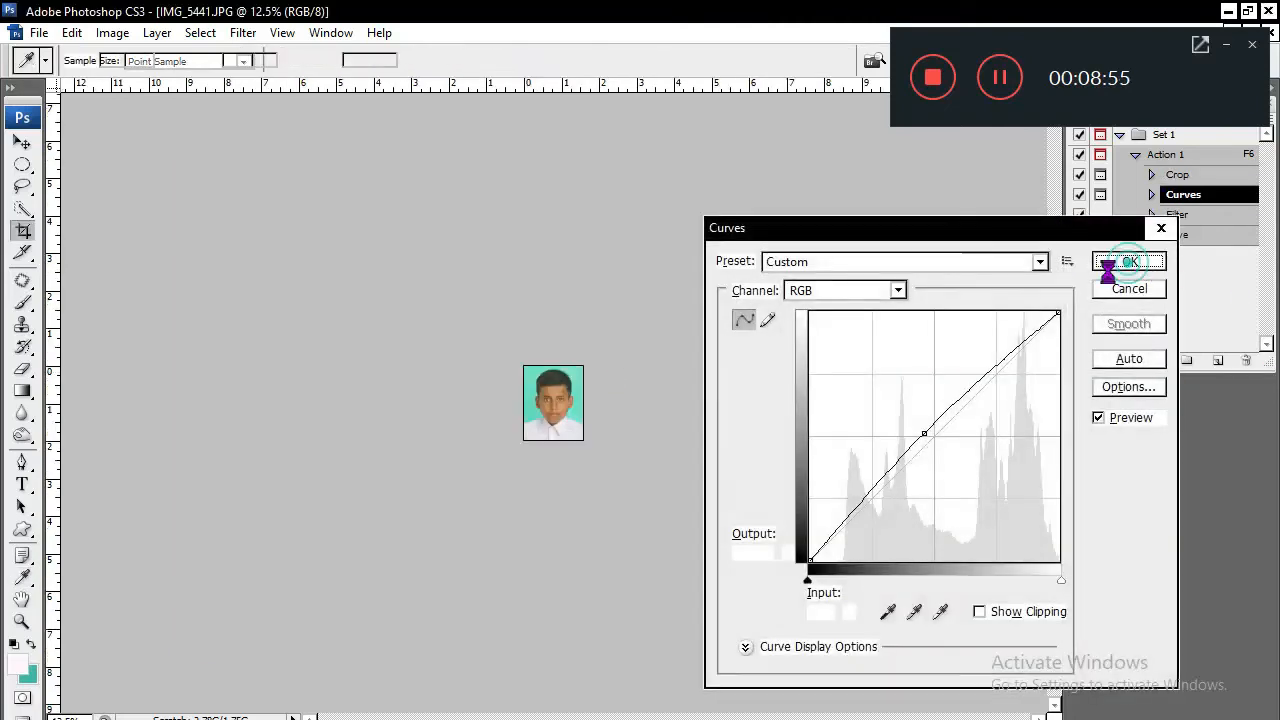
pyautogui.click(690, 463)
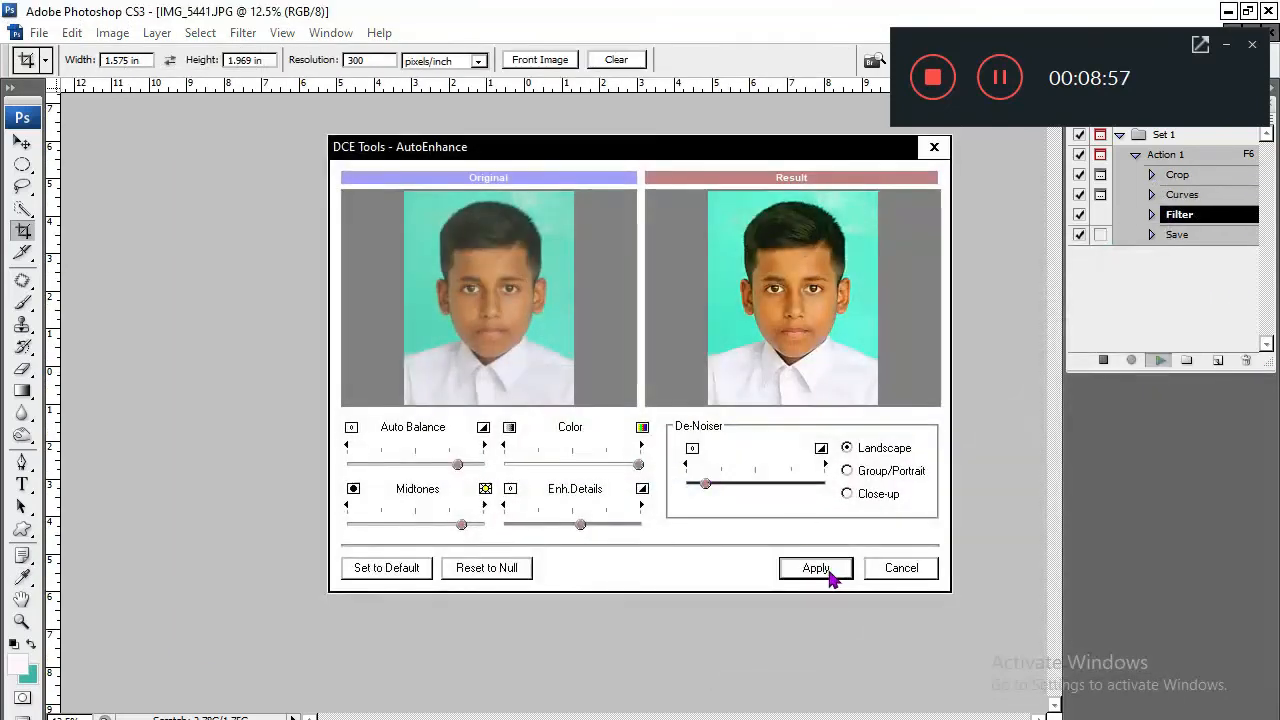
pyautogui.click(816, 568)
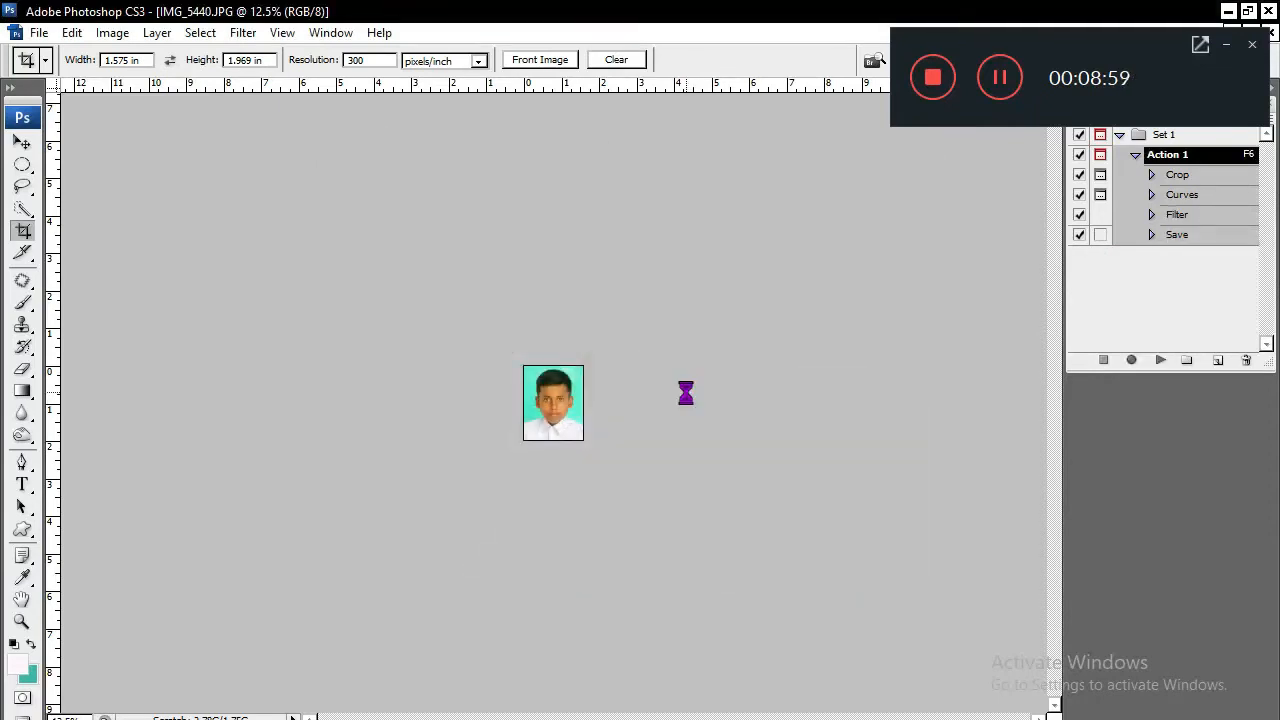
# Start Action 1 on IMG_5440 and crop the picture after moving, shrinking and nudging the frame around the boy's head and shoulders.
pyautogui.press('F6')
pyautogui.moveTo(581, 328); pyautogui.dragTo(630, 394)
pyautogui.moveTo(748, 244); pyautogui.dragTo(724, 276)
pyautogui.press('Right')
pyautogui.press('Right')
pyautogui.press('Right')
pyautogui.press('Right')
pyautogui.press('Right')
pyautogui.press('Right')
pyautogui.press('Right')
pyautogui.press('Right')
pyautogui.press('Right')
pyautogui.press('Right')
pyautogui.press('Right')
pyautogui.press('Right')
pyautogui.press('Right')
pyautogui.press('Right')
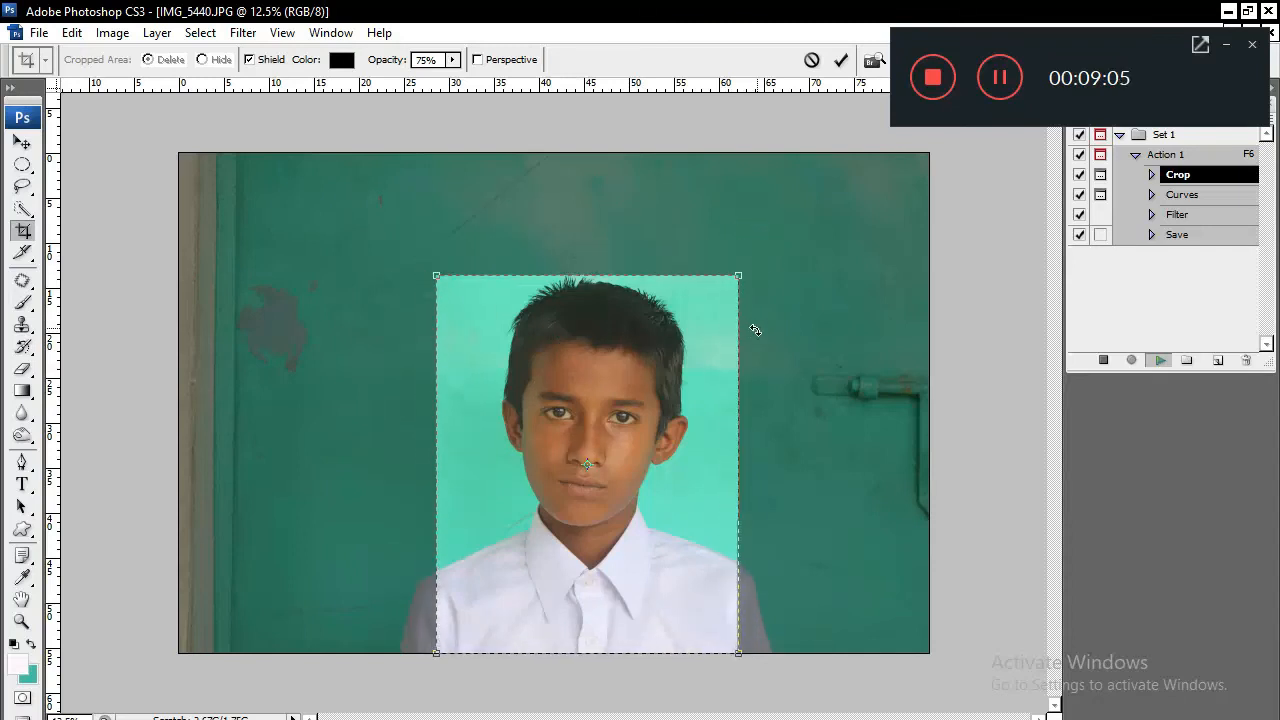
pyautogui.press('Return')
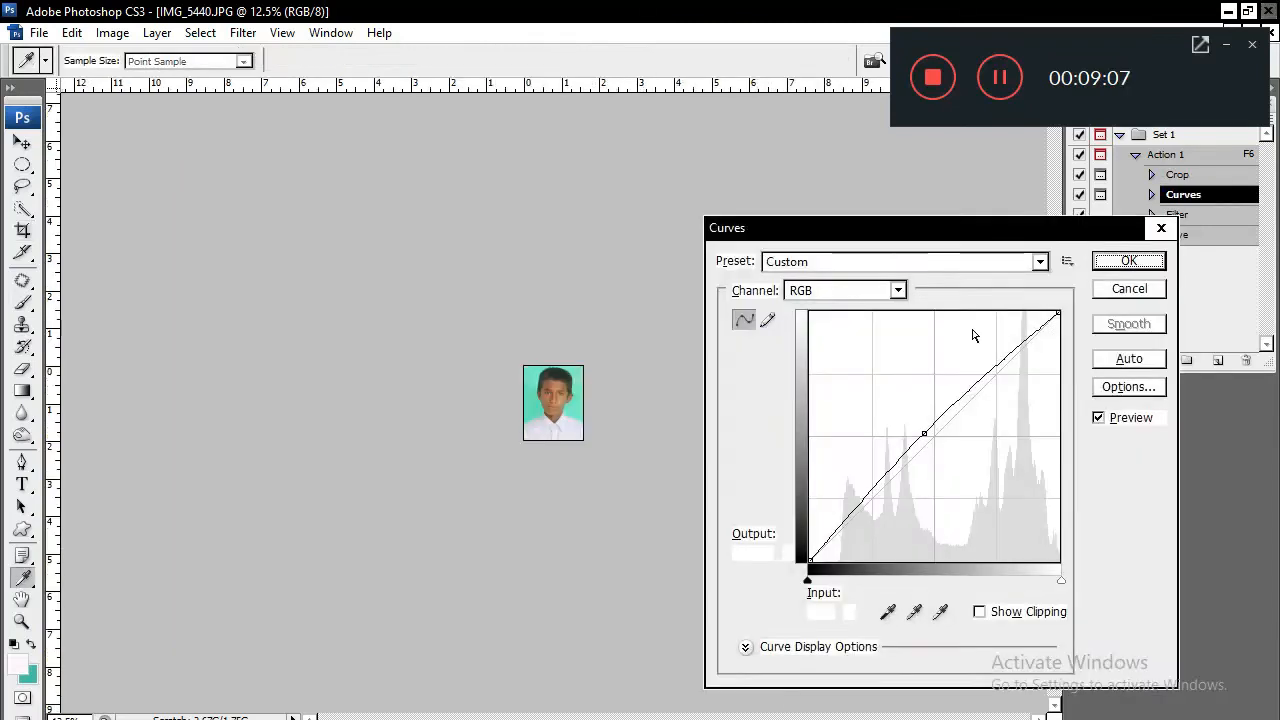
# Finish Action 1 on IMG_5440 with the preset Curves and AutoEnhance settings.
pyautogui.click(1108, 266)
pyautogui.click(688, 471)
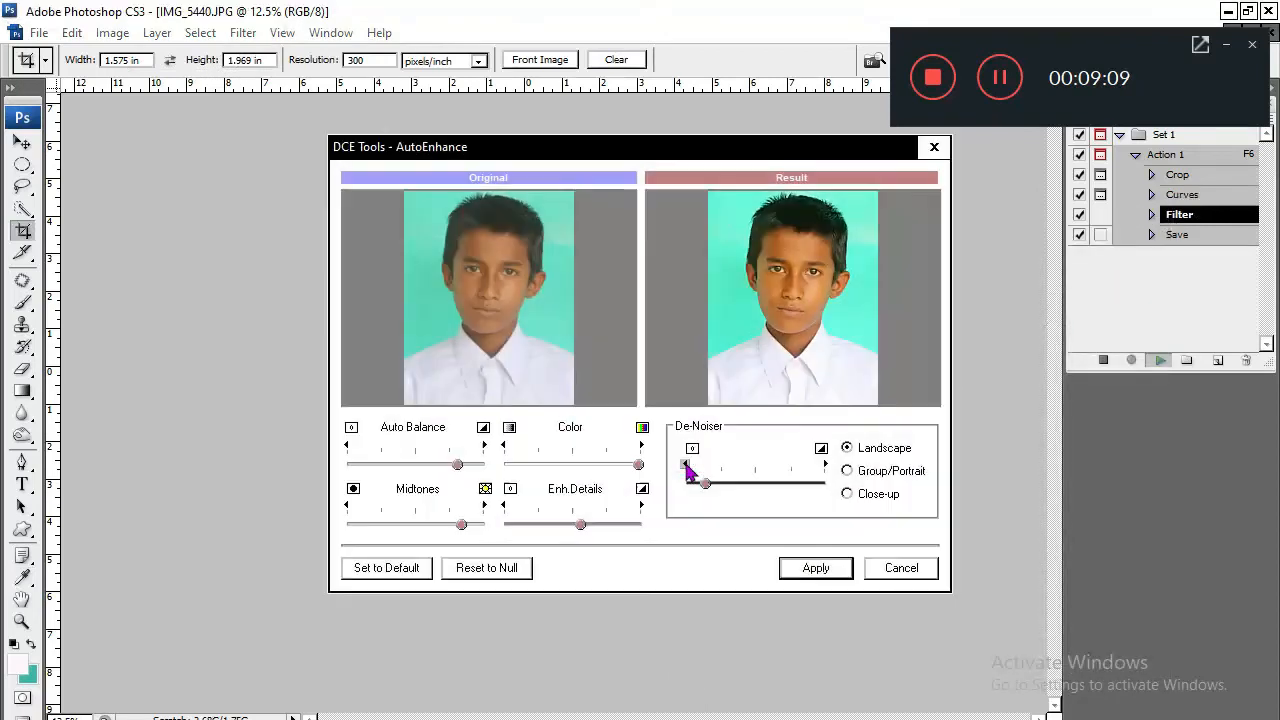
pyautogui.click(815, 568)
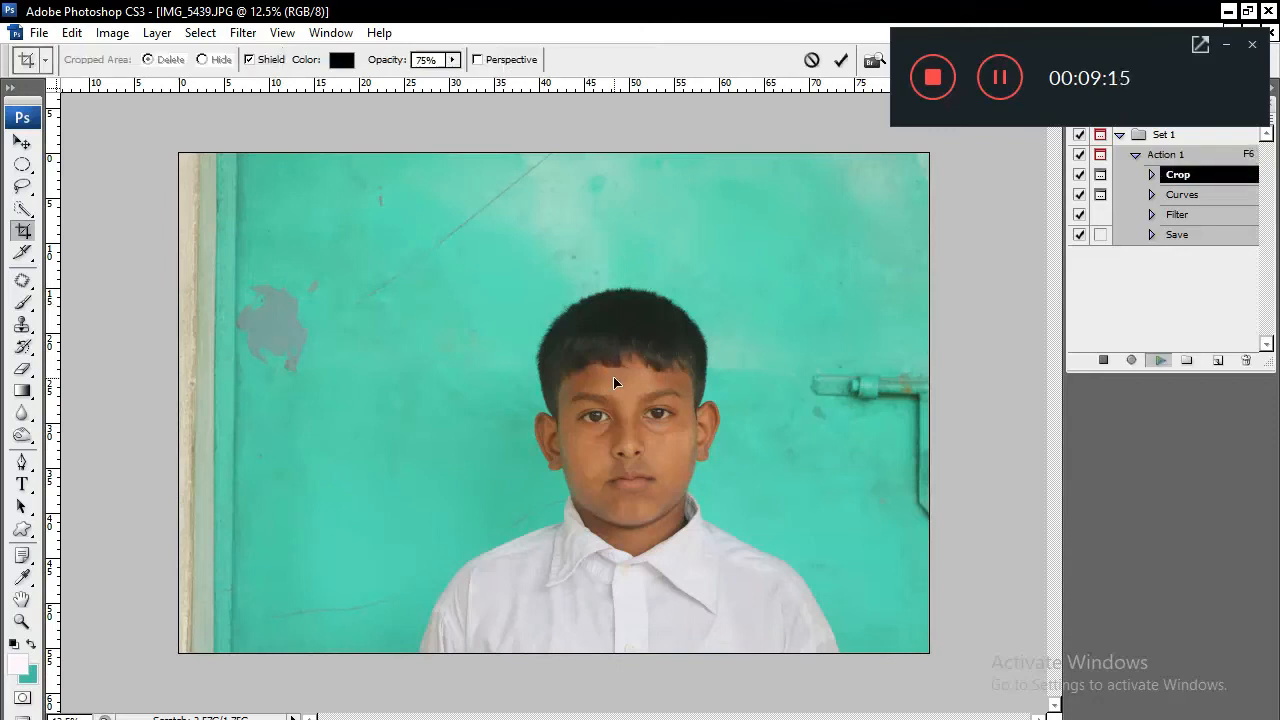
# Fit Action 1's crop frame on IMG_5439 to the boy's head and shoulders, shrinking and nudging it until he is centred.
pyautogui.moveTo(589, 377); pyautogui.dragTo(595, 387)
pyautogui.moveTo(786, 244); pyautogui.dragTo(761, 284)
pyautogui.press('Right')
pyautogui.press('Right')
pyautogui.press('Right')
pyautogui.press('Right')
pyautogui.press('Right')
pyautogui.press('Right')
pyautogui.press('Right')
pyautogui.press('Right')
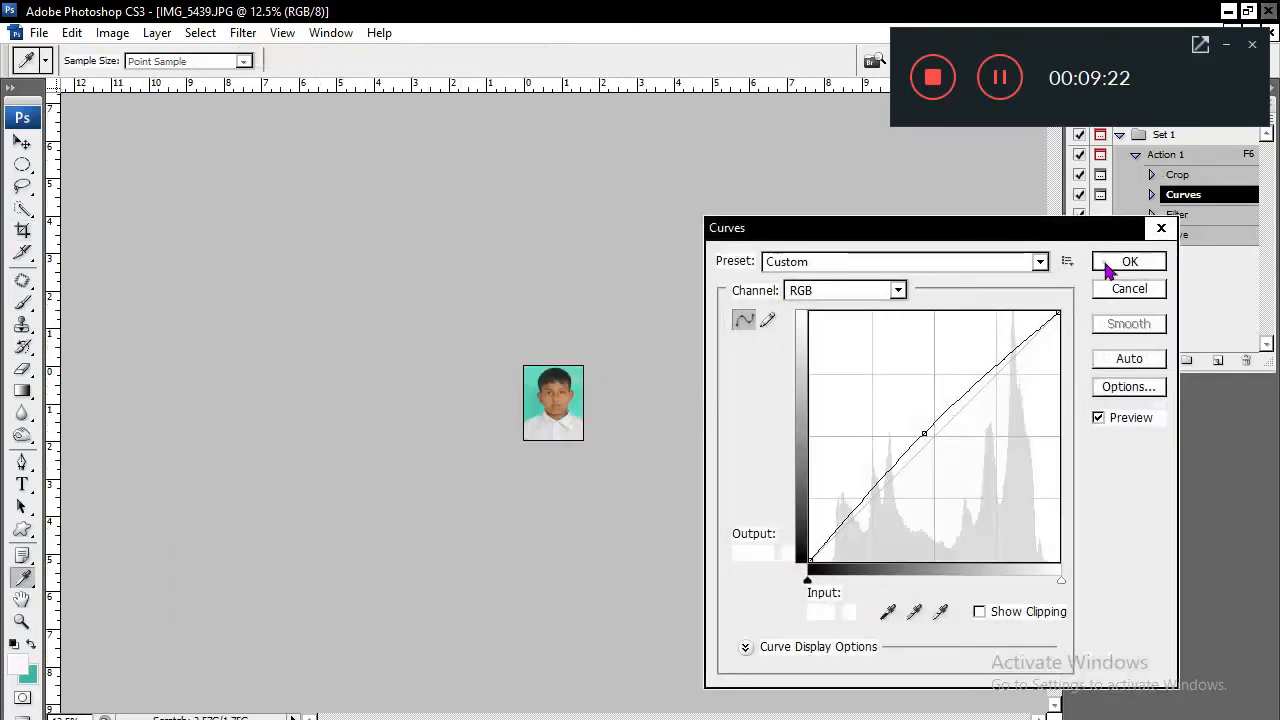
# Confirm the preset Curves on IMG_5439 and apply AutoEnhance with its preset settings.
pyautogui.click(1128, 262)
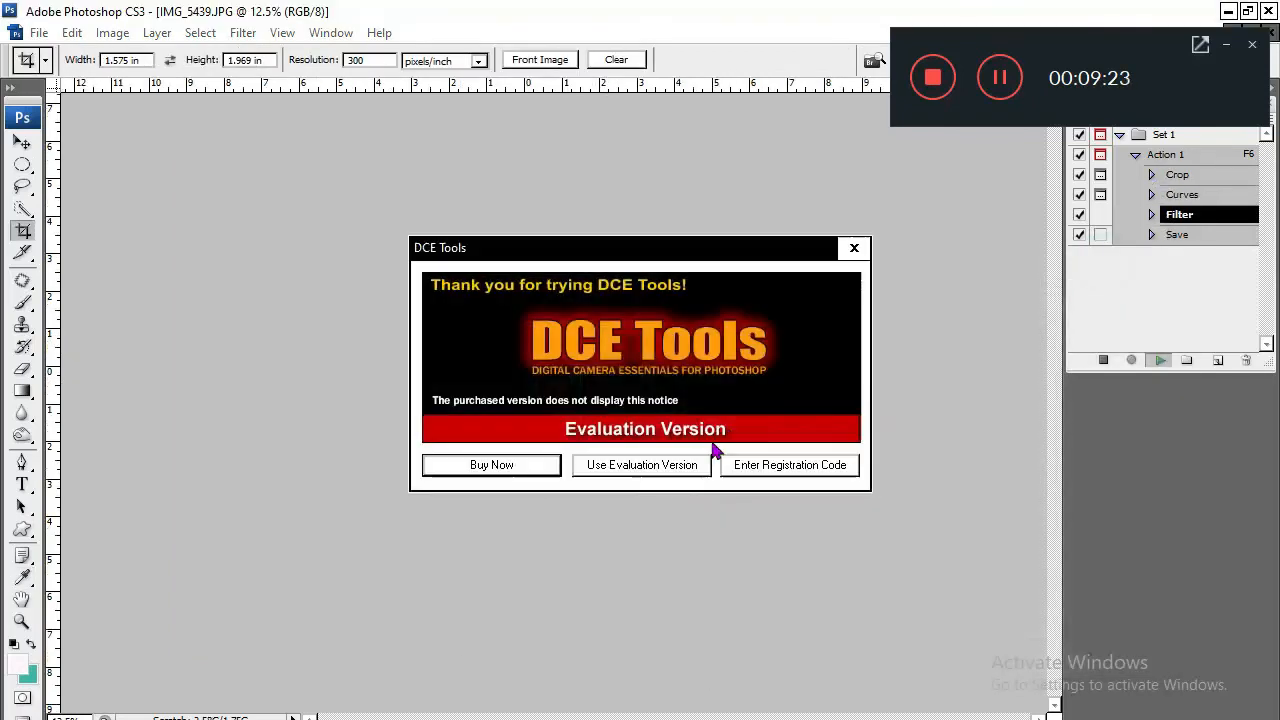
pyautogui.click(668, 468)
pyautogui.click(816, 568)
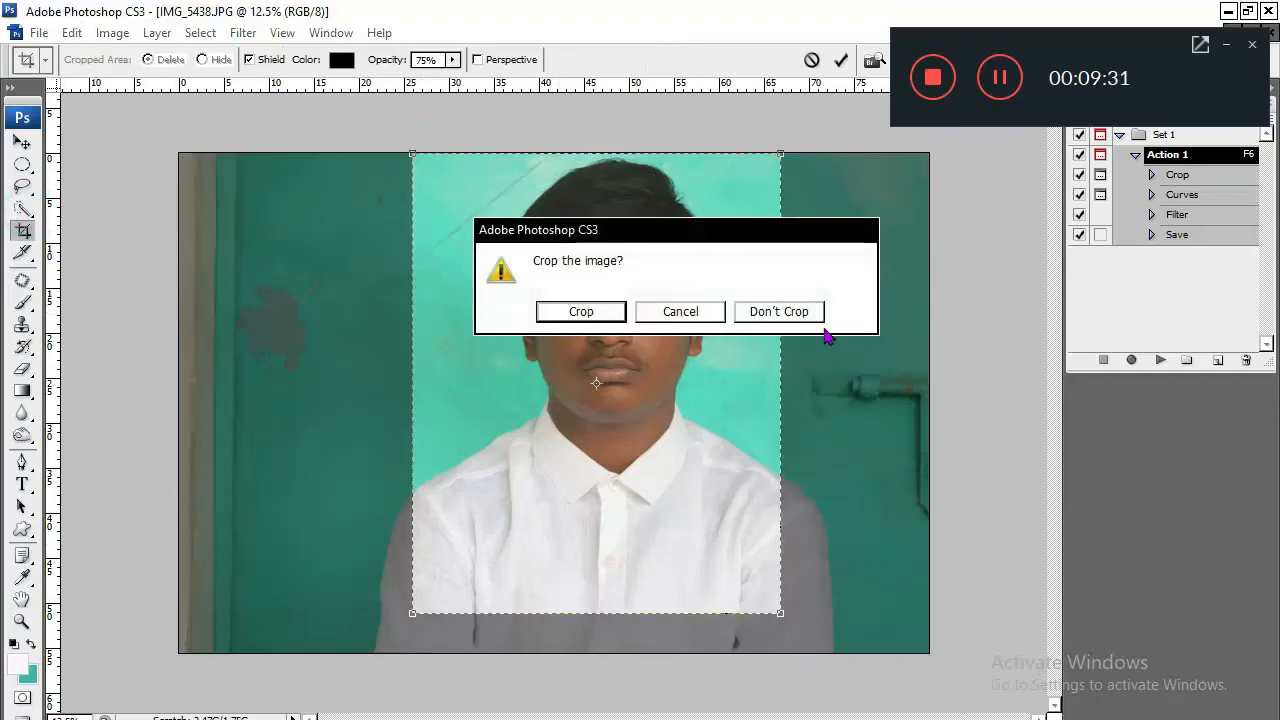
# Discard the manual crop on IMG_5438 and use Action 1's crop frame instead, moved and enlarged around the boy.
pyautogui.click(784, 313)
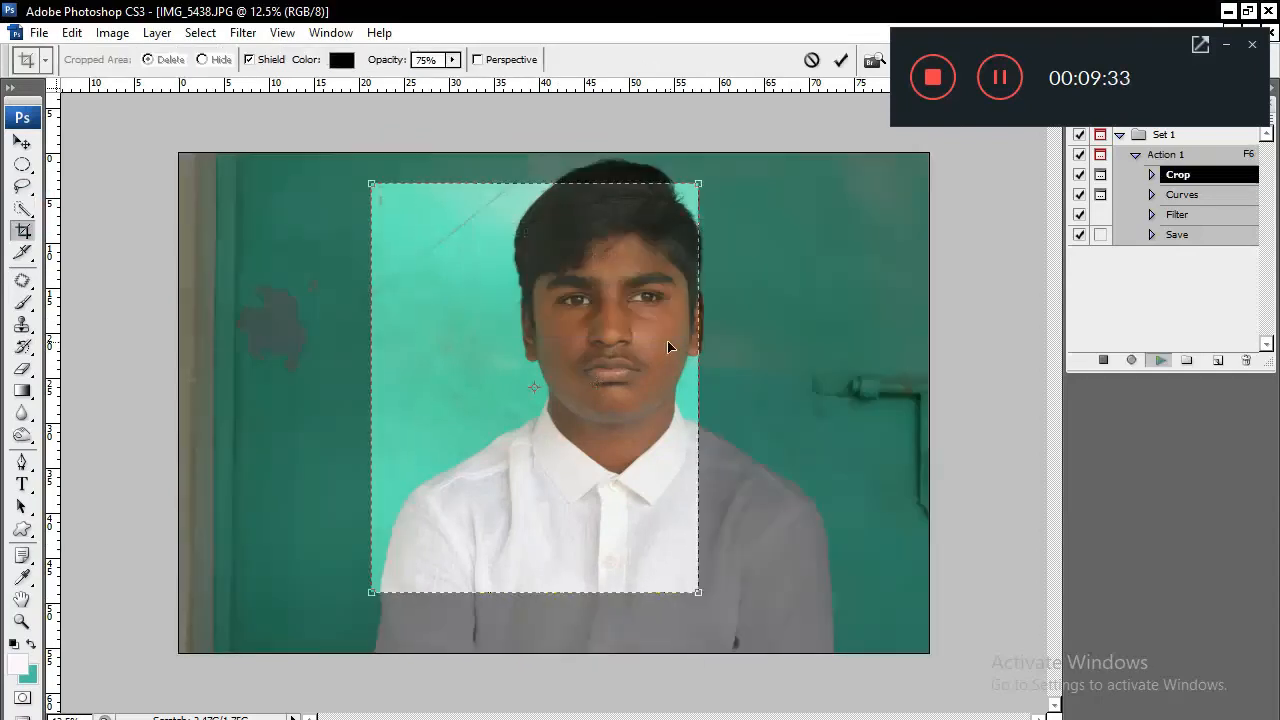
pyautogui.moveTo(503, 294); pyautogui.dragTo(514, 281)
pyautogui.moveTo(720, 553)
pyautogui.mouseDown()
pyautogui.moveTo(820, 625)
pyautogui.moveTo(734, 534)
pyautogui.moveTo(728, 551)
pyautogui.moveTo(837, 629)
pyautogui.moveTo(800, 591)
pyautogui.mouseUp()
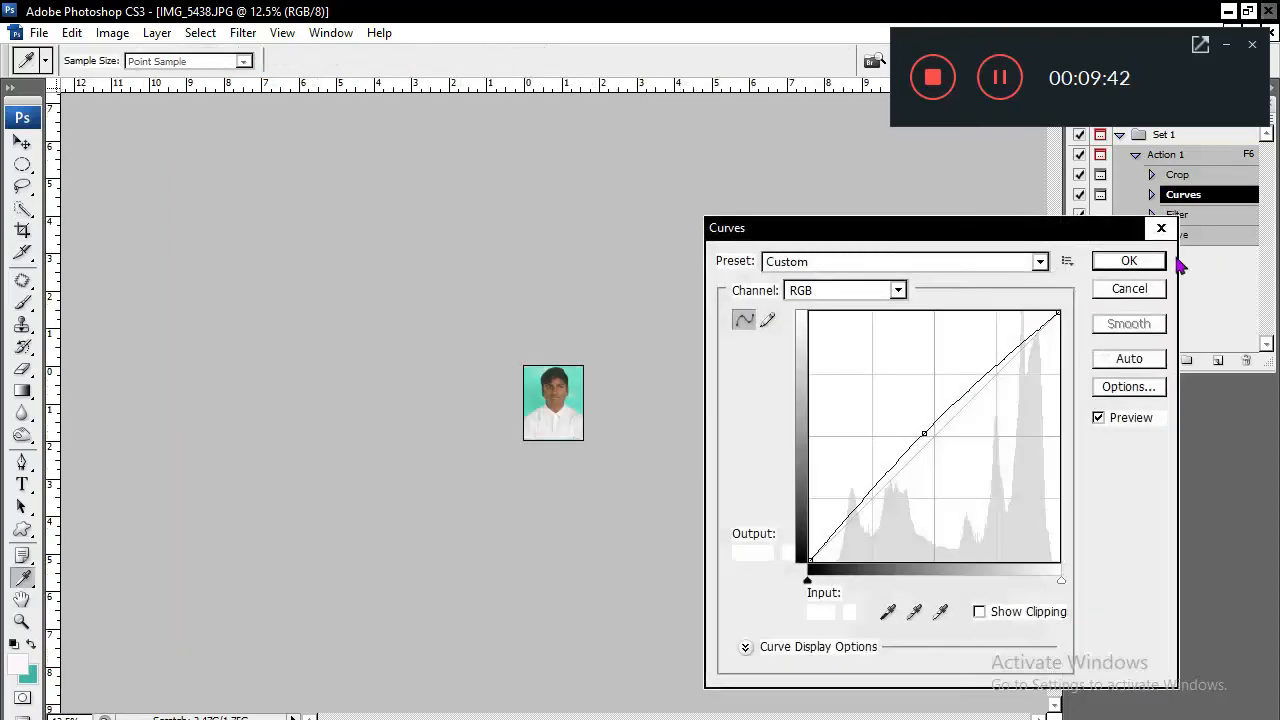
# Accept the preset Curves on IMG_5438 and apply AutoEnhance with Auto Balance lowered to slightly below the middle.
pyautogui.click(1155, 262)
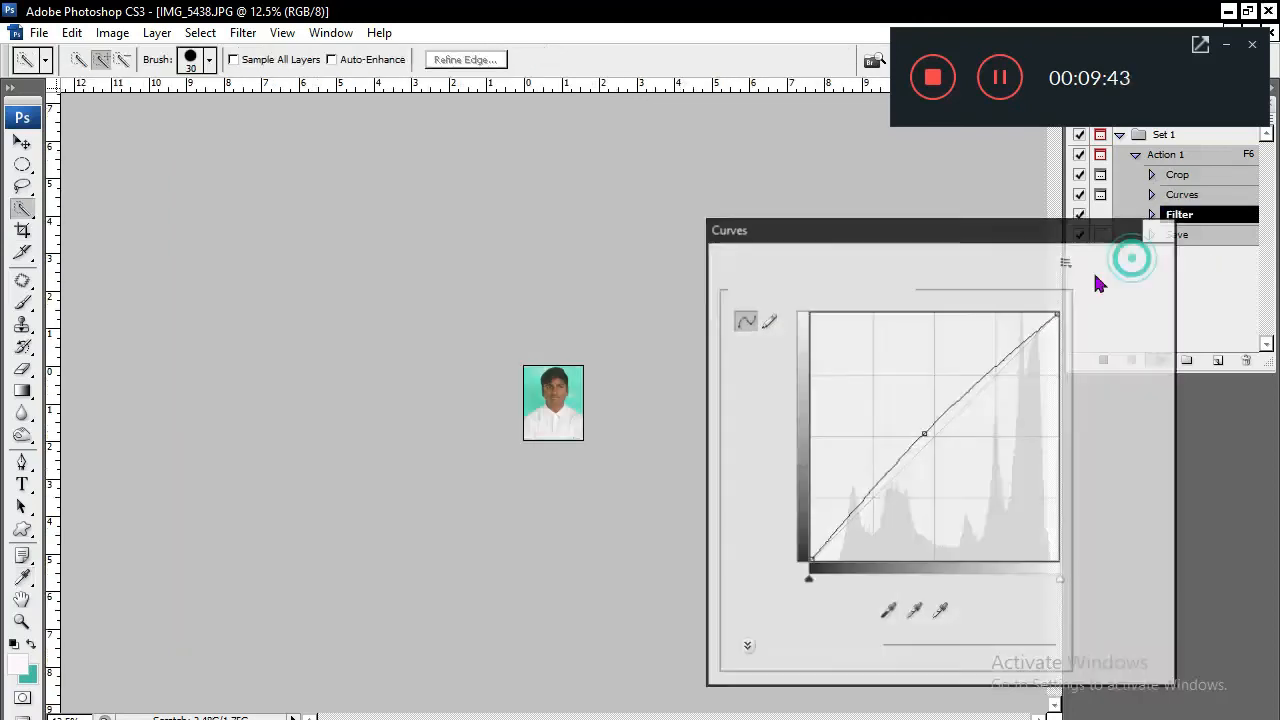
pyautogui.click(652, 460)
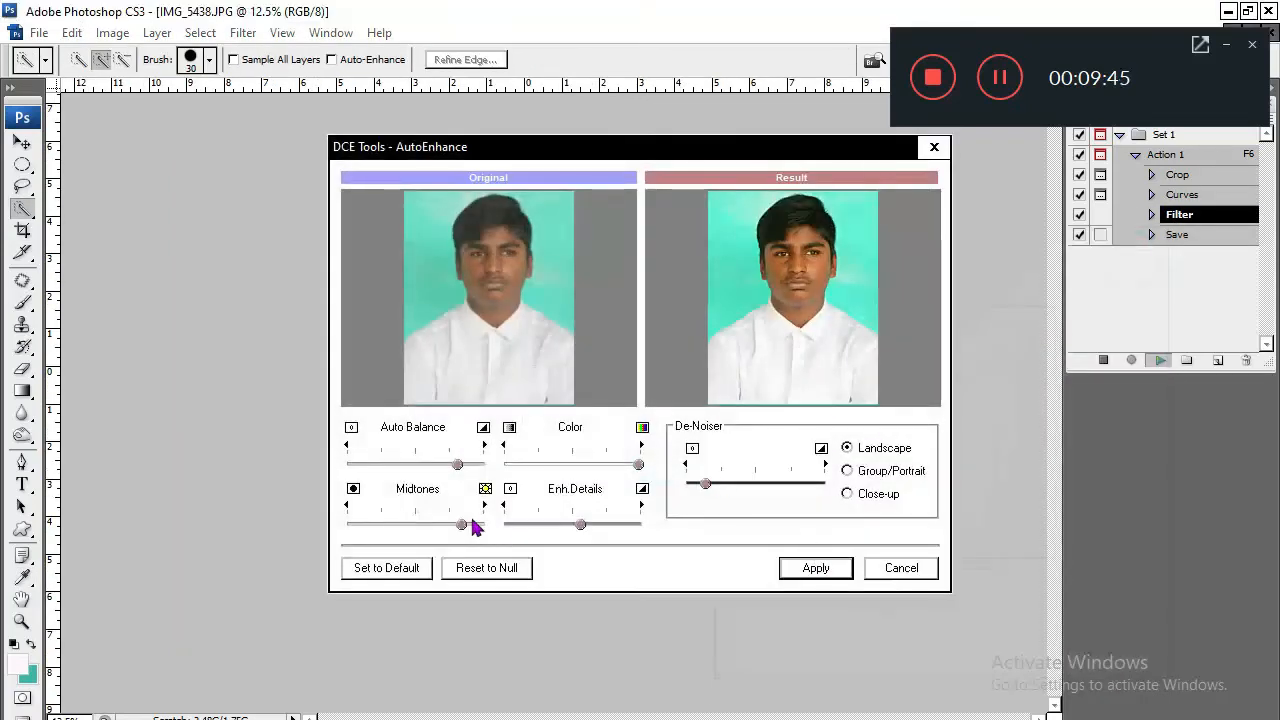
pyautogui.moveTo(456, 466); pyautogui.dragTo(409, 466)
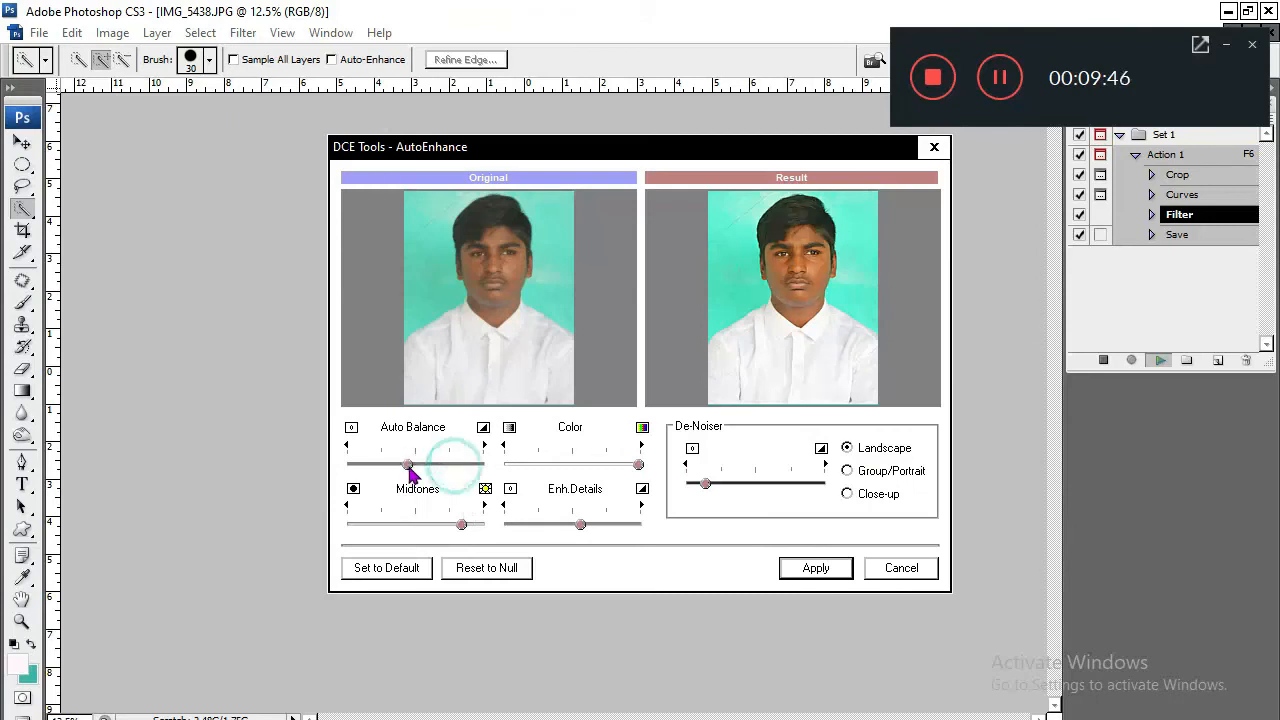
pyautogui.click(815, 568)
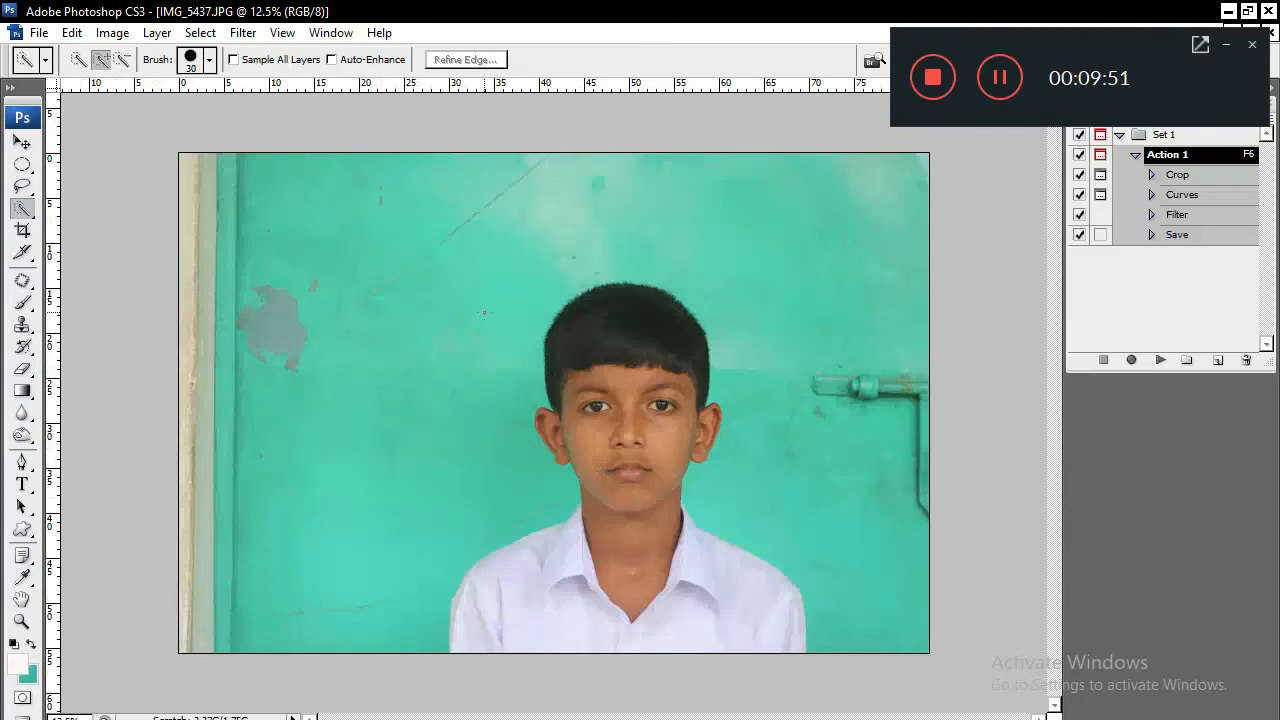
# Crop IMG_5437 through Action 1, moving and shrinking the frame to centre on the boy's head and shoulders.
pyautogui.moveTo(497, 277); pyautogui.dragTo(581, 325)
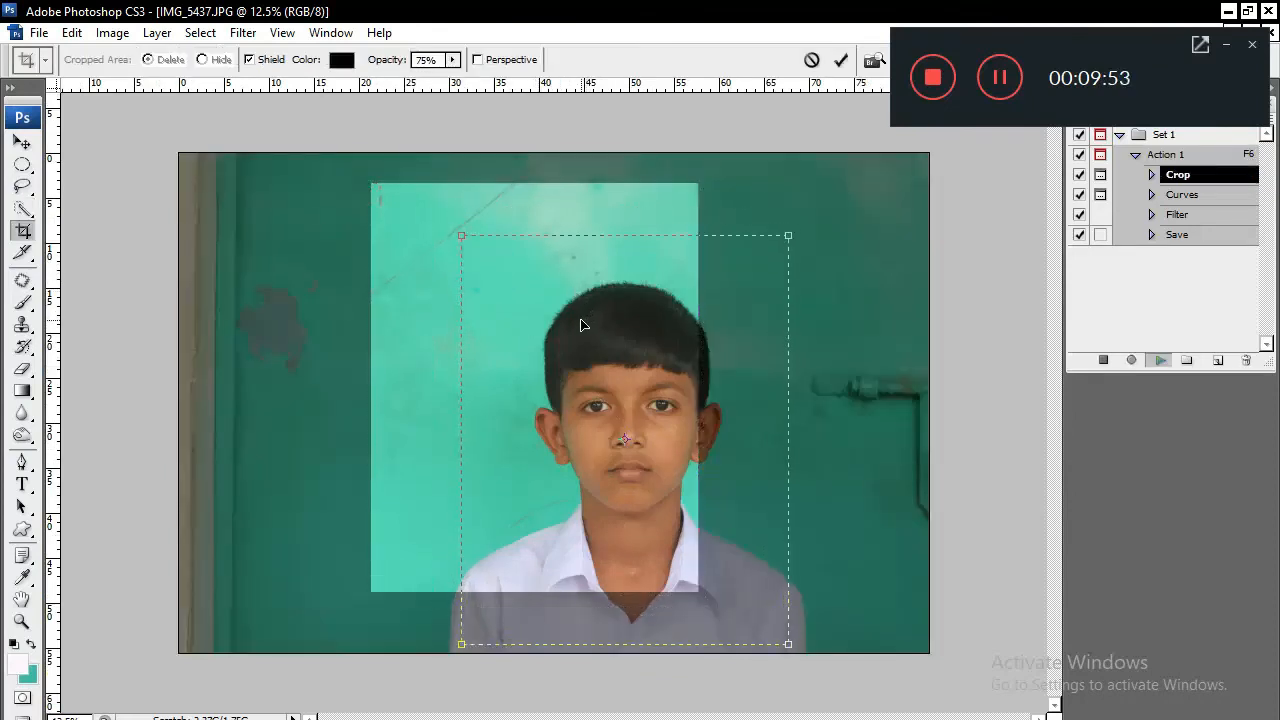
pyautogui.moveTo(458, 244); pyautogui.dragTo(480, 270)
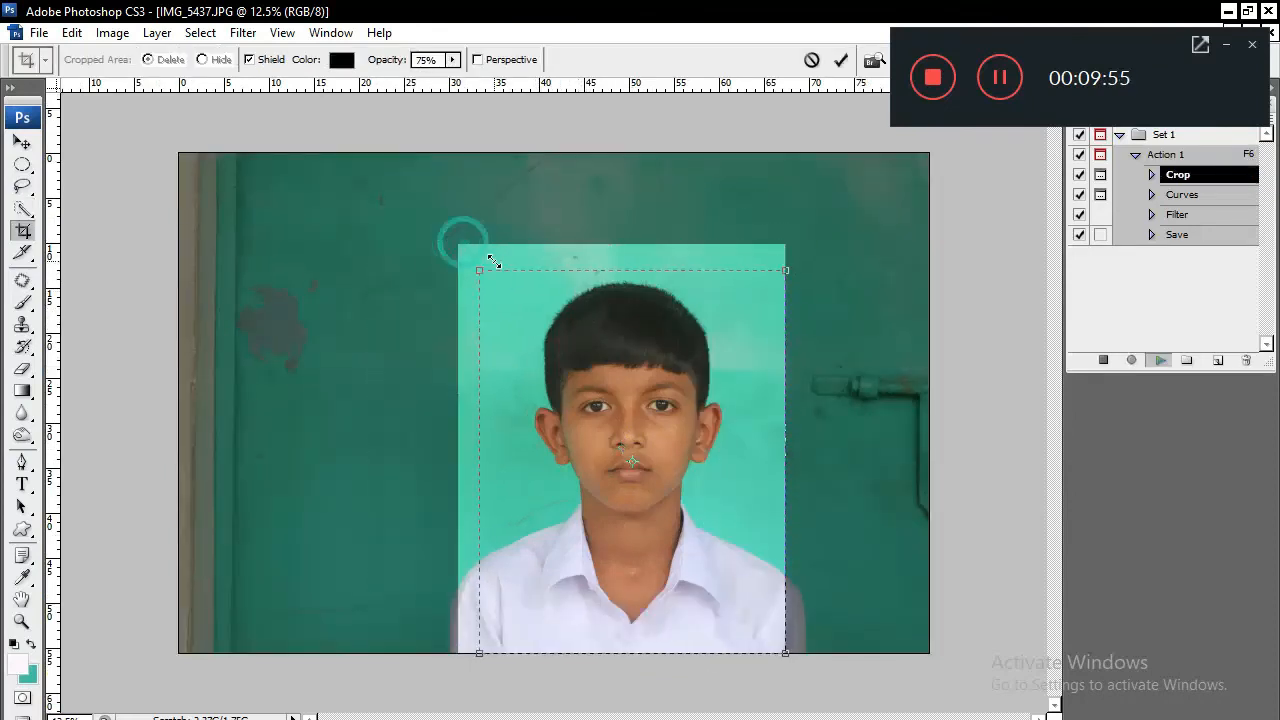
pyautogui.moveTo(720, 294)
pyautogui.mouseDown()
pyautogui.moveTo(702, 297)
pyautogui.moveTo(714, 298)
pyautogui.mouseUp()
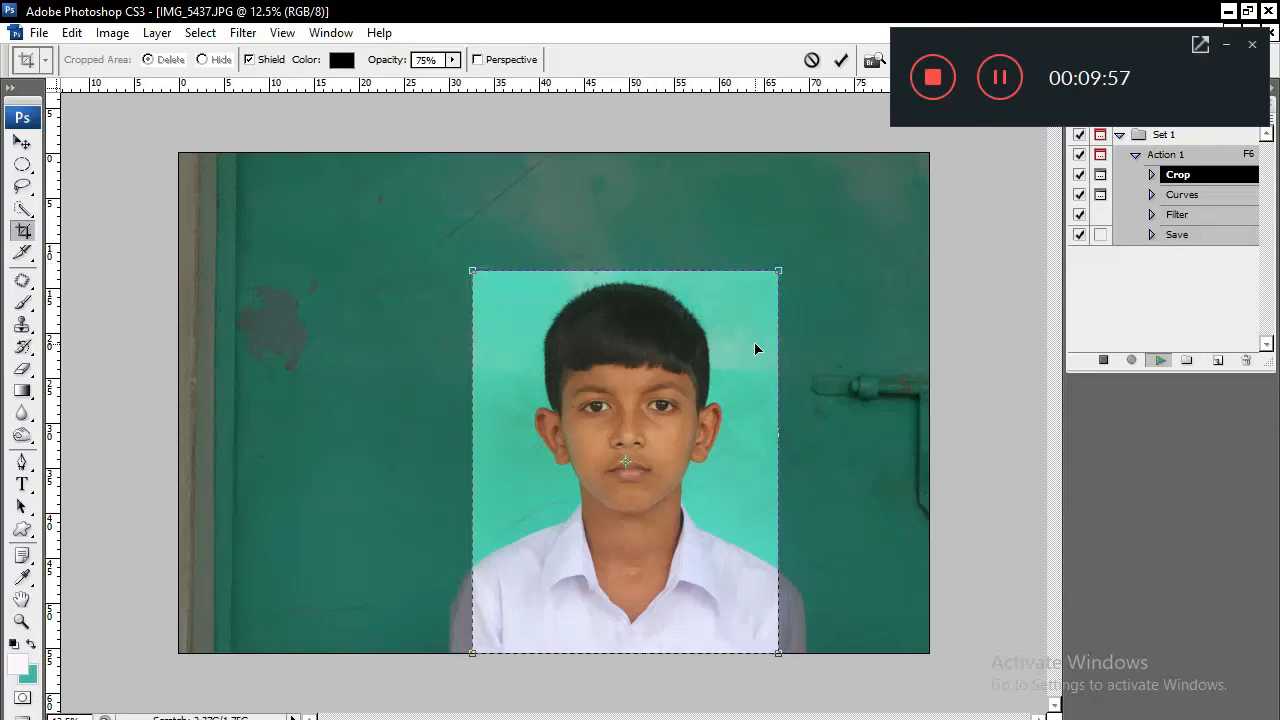
pyautogui.press('Return')
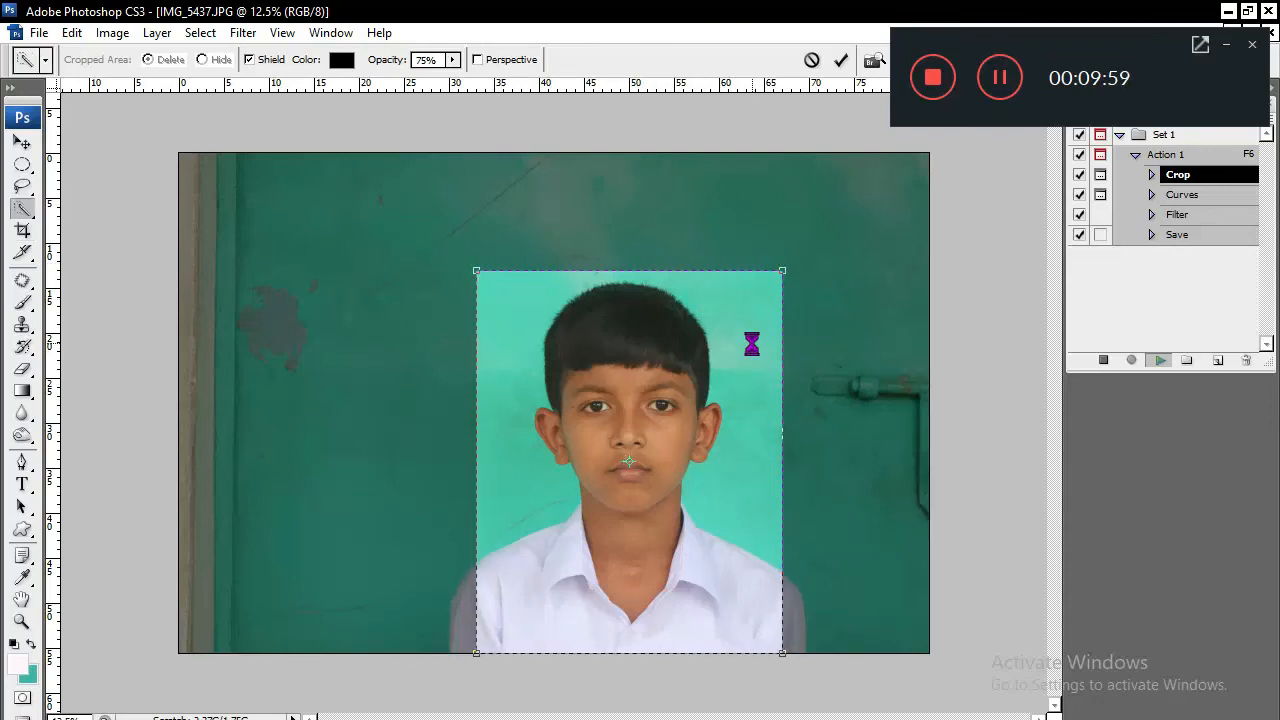
# Accept the preset Curves on IMG_5437 and apply AutoEnhance with Auto Balance raised close to its maximum.
pyautogui.click(1140, 259)
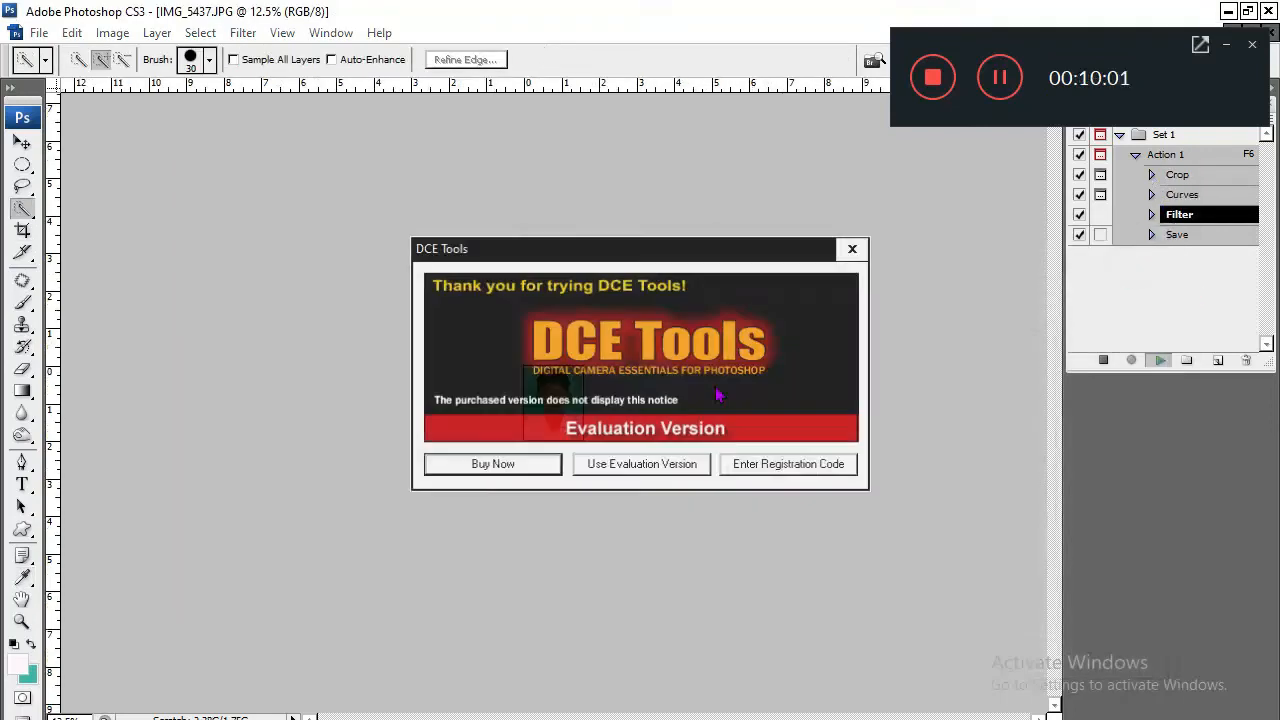
pyautogui.click(659, 465)
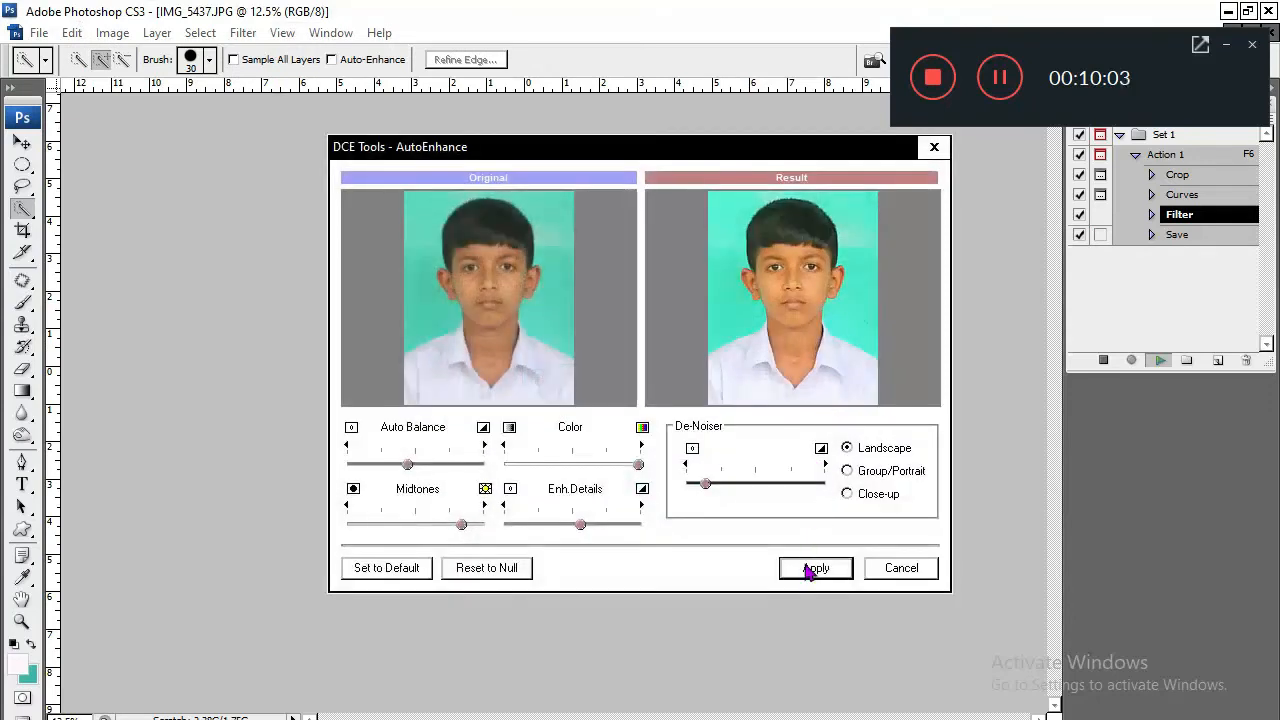
pyautogui.moveTo(407, 464); pyautogui.dragTo(466, 463)
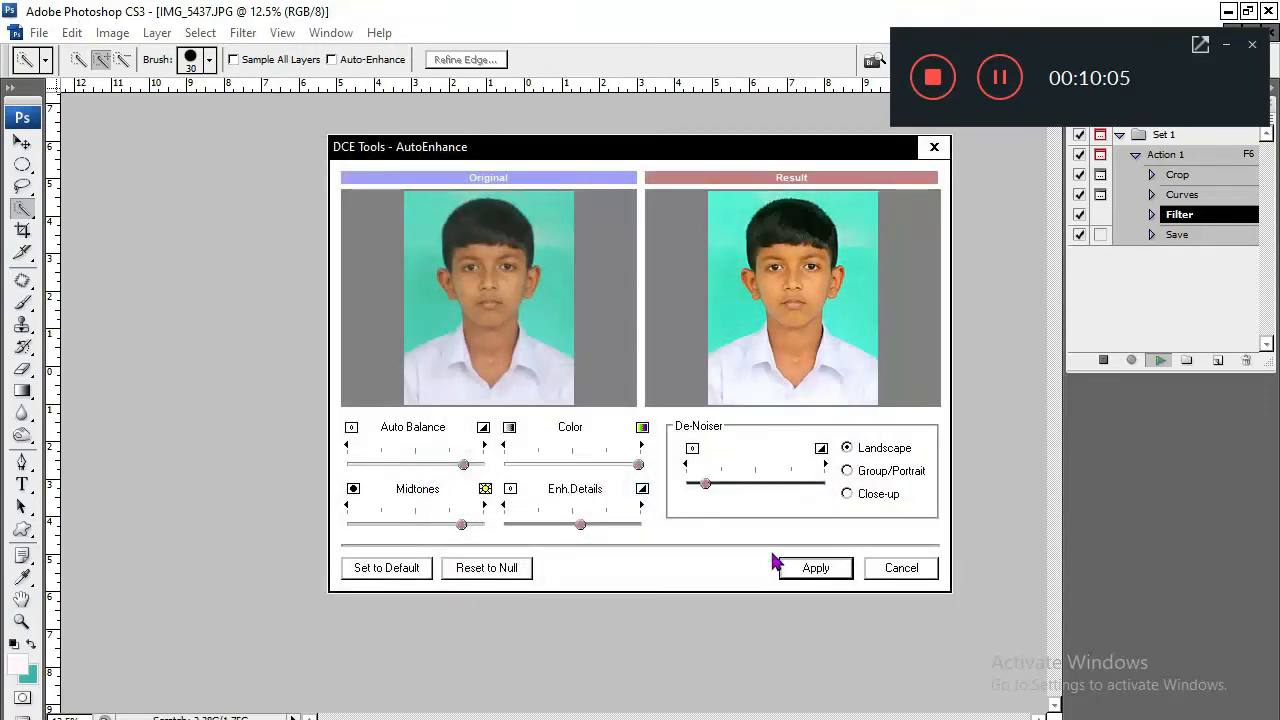
pyautogui.click(813, 566)
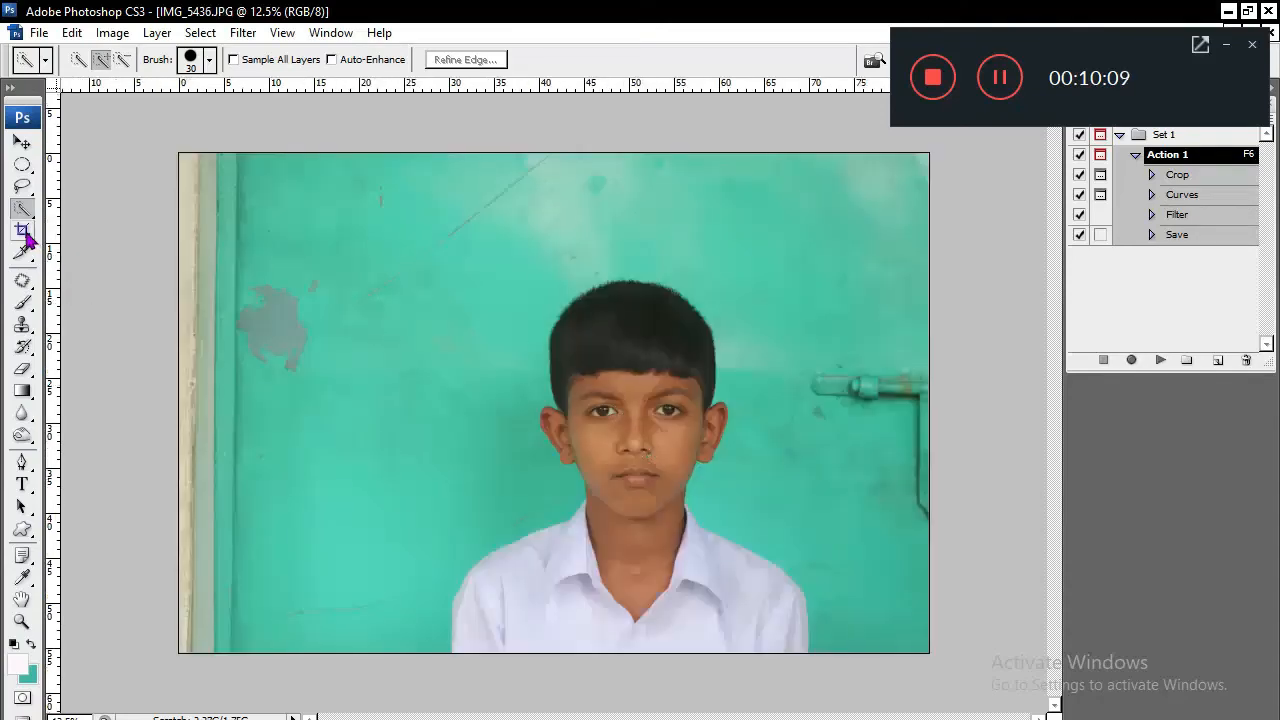
# Run Action 1 on IMG_5436 and crop the picture with the frame moved over the boy.
pyautogui.press('F6')
pyautogui.moveTo(576, 305); pyautogui.dragTo(666, 367)
pyautogui.press('Return')
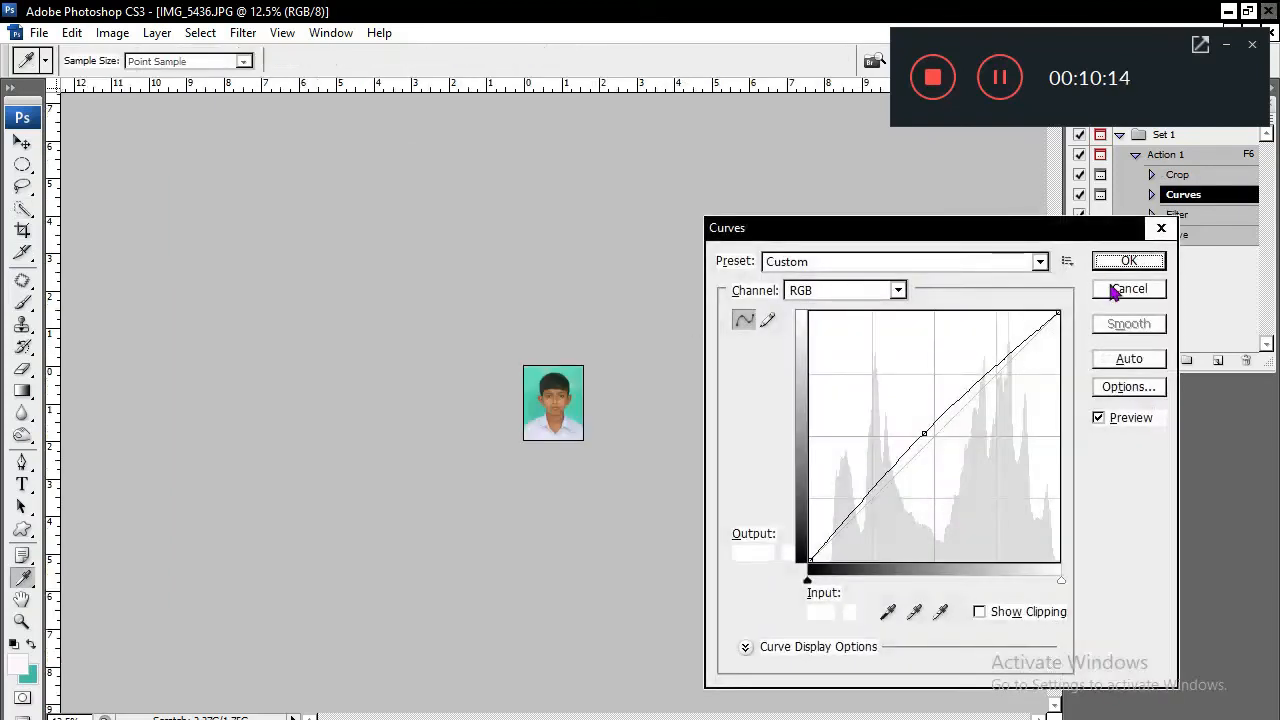
# Accept the preset Curves on IMG_5436 and apply AutoEnhance with its existing settings.
pyautogui.click(1116, 260)
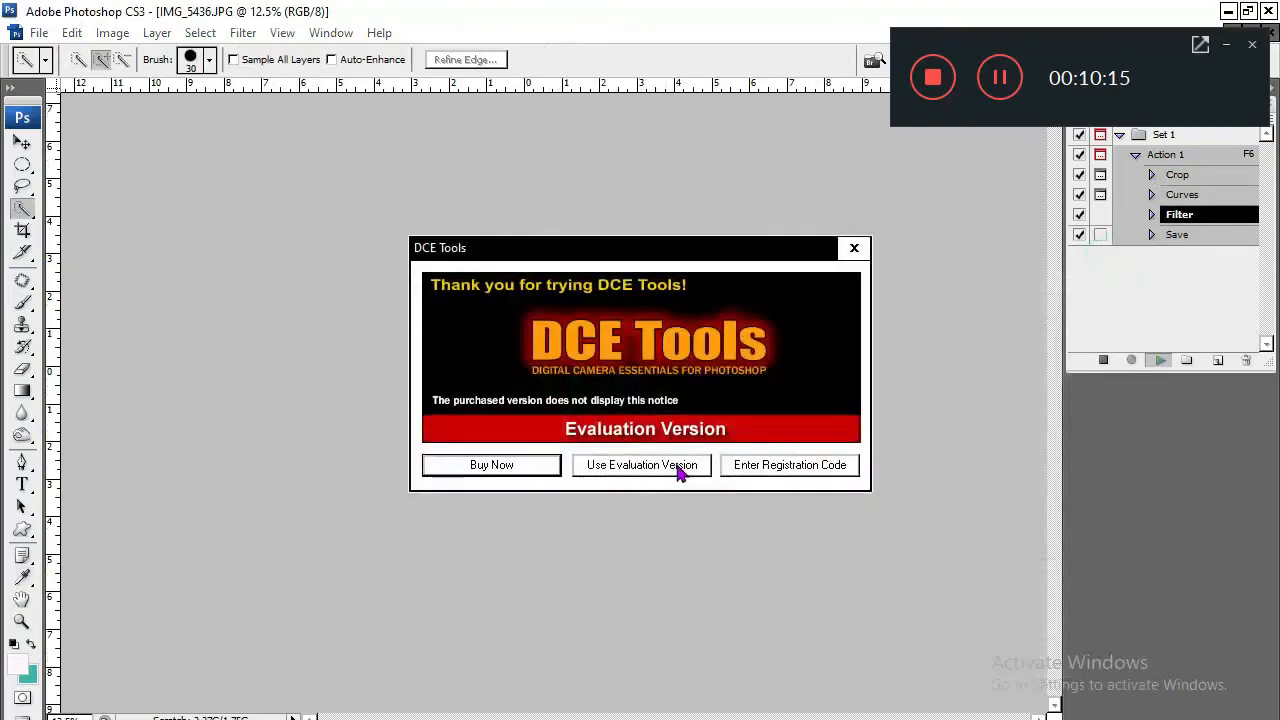
pyautogui.click(677, 468)
pyautogui.click(814, 566)
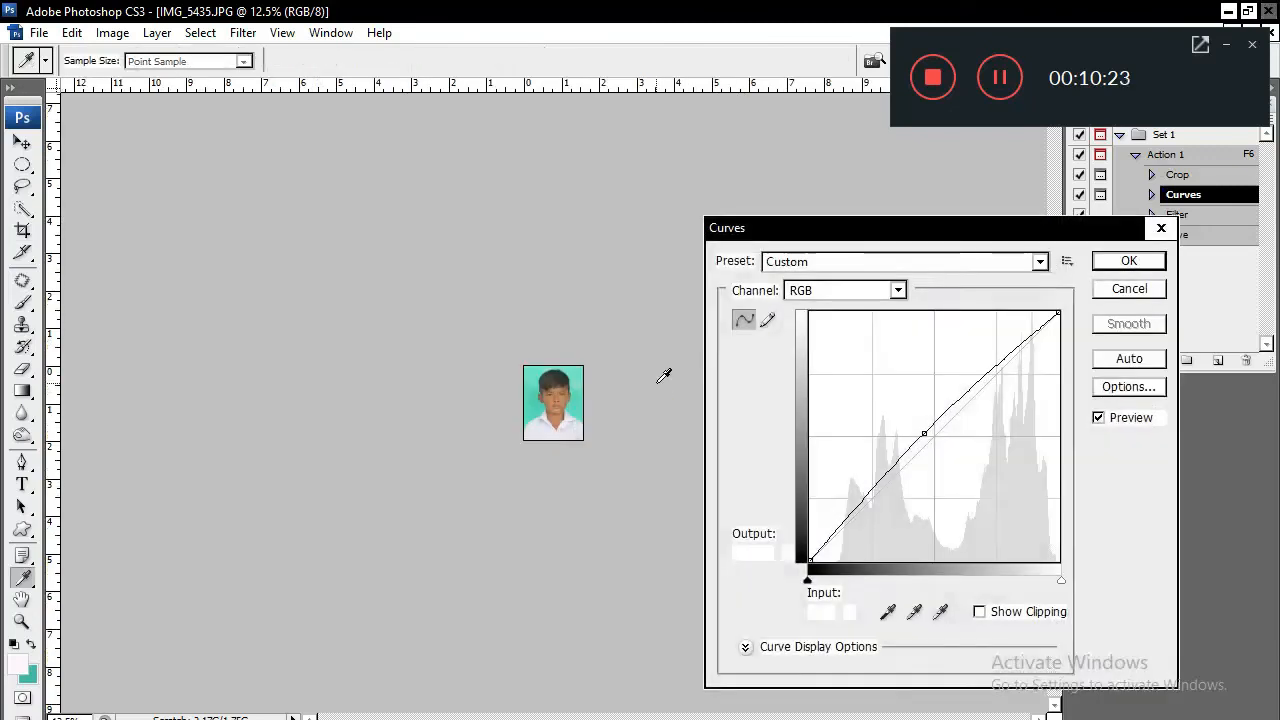
# Accept the preset Curves on IMG_5435 and apply AutoEnhance without changing its settings.
pyautogui.click(1129, 261)
pyautogui.click(650, 463)
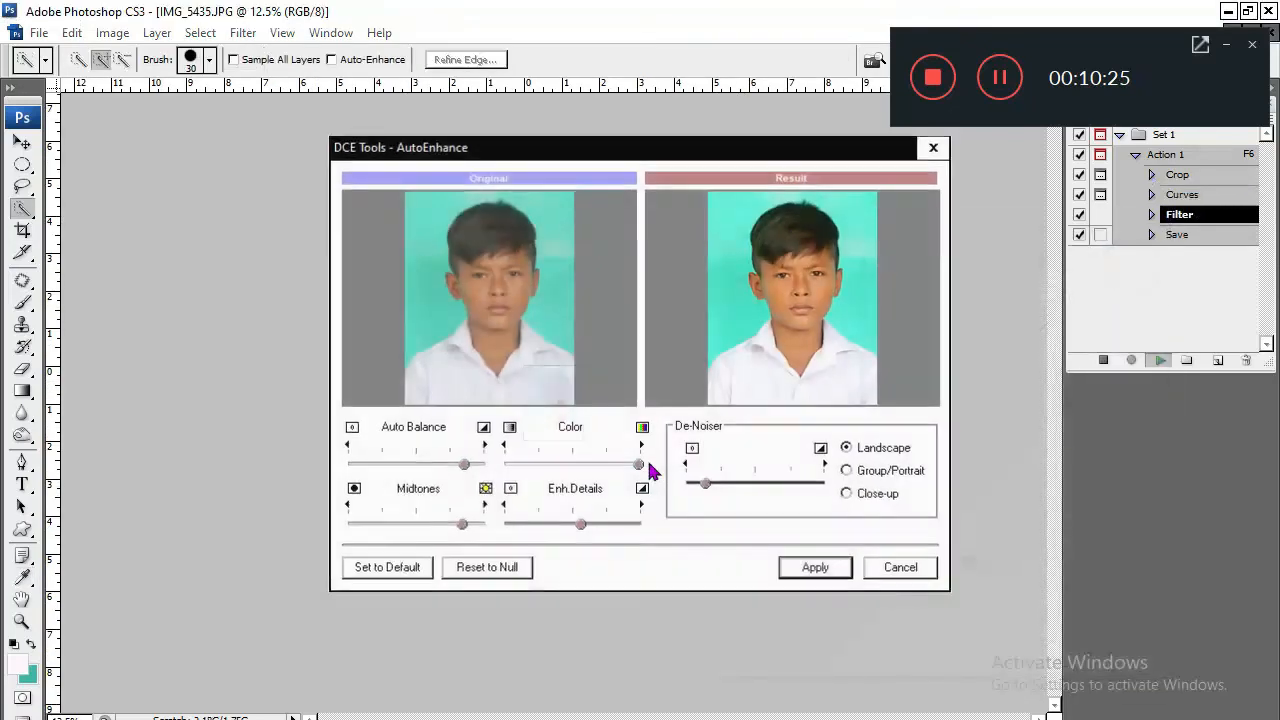
pyautogui.click(815, 568)
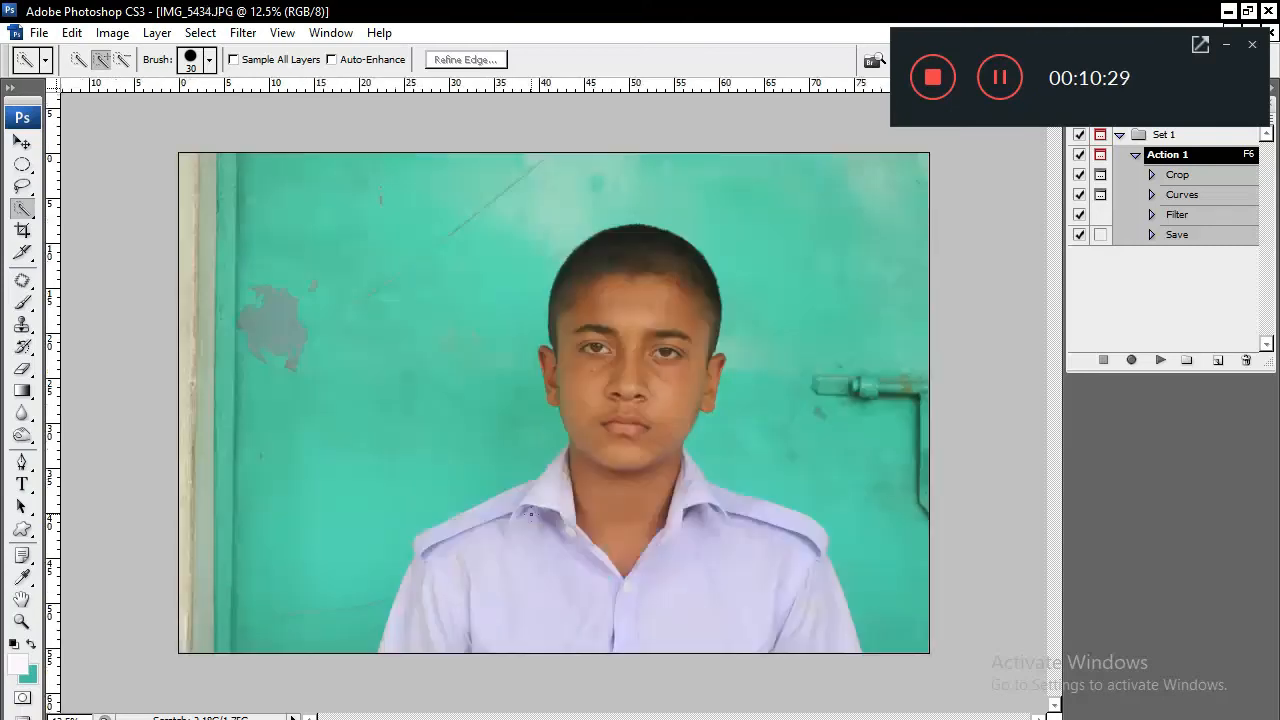
# Undo the manual crop on IMG_5434 and crop it through Action 1, enlarging the frame and centring it on the boy's head and shoulders.
pyautogui.click(22, 229)
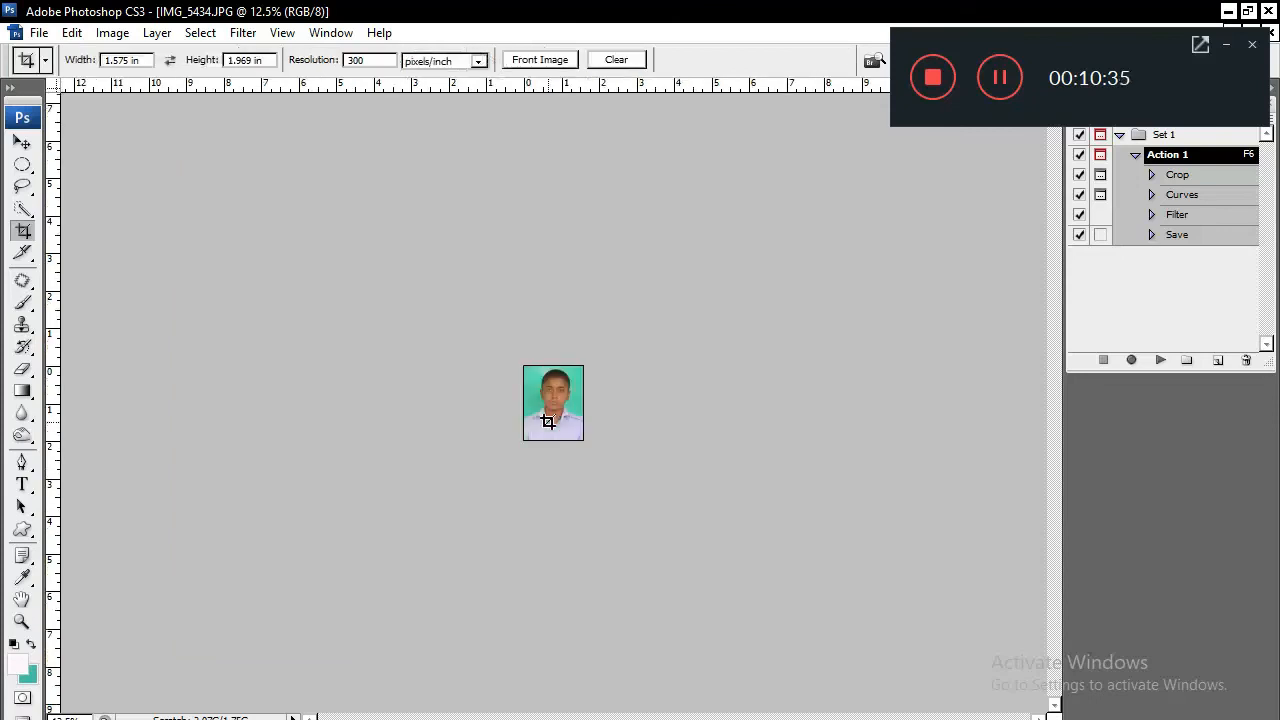
pyautogui.hotkey('ctrl', 'z')
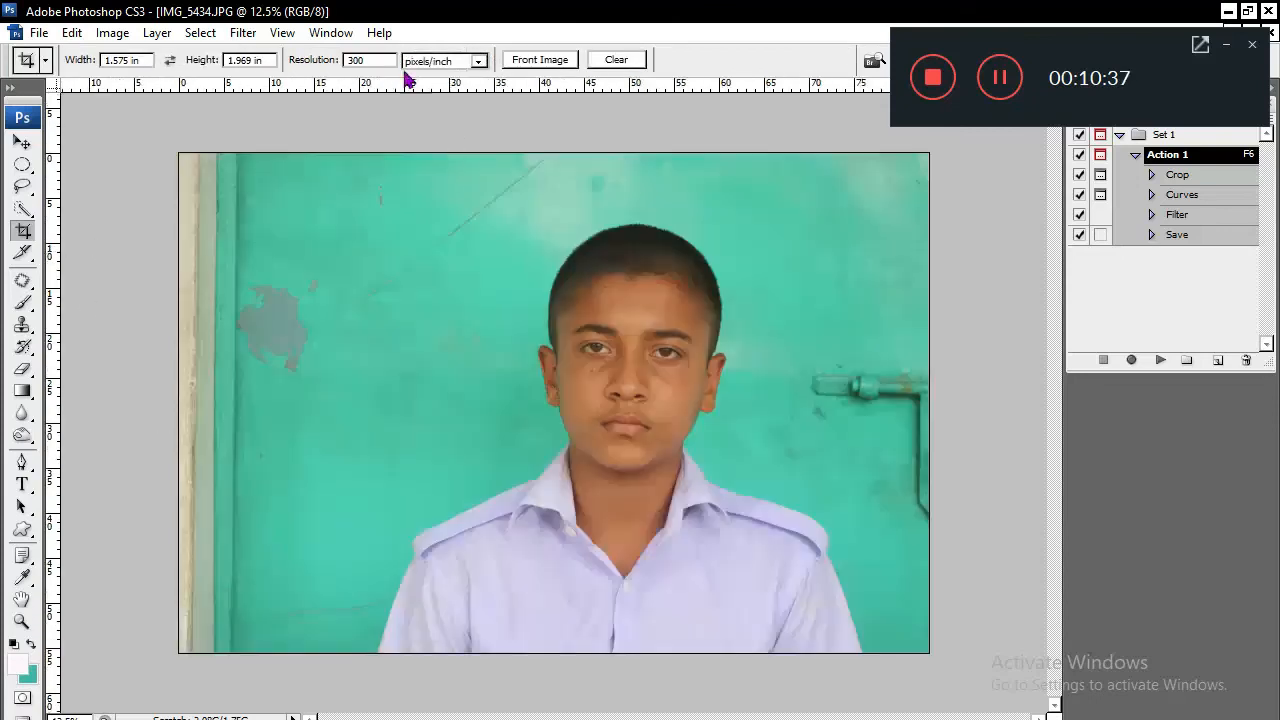
pyautogui.press('F6')
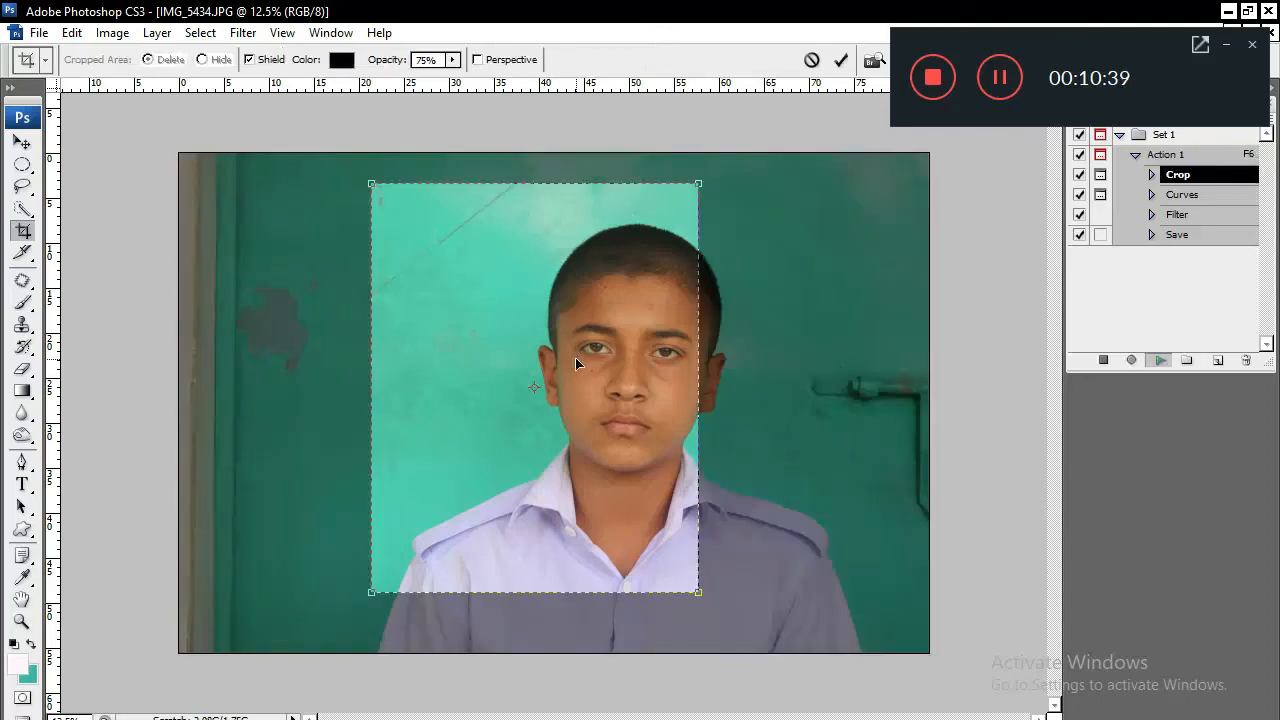
pyautogui.moveTo(742, 605); pyautogui.dragTo(781, 646)
pyautogui.moveTo(652, 550); pyautogui.dragTo(680, 549)
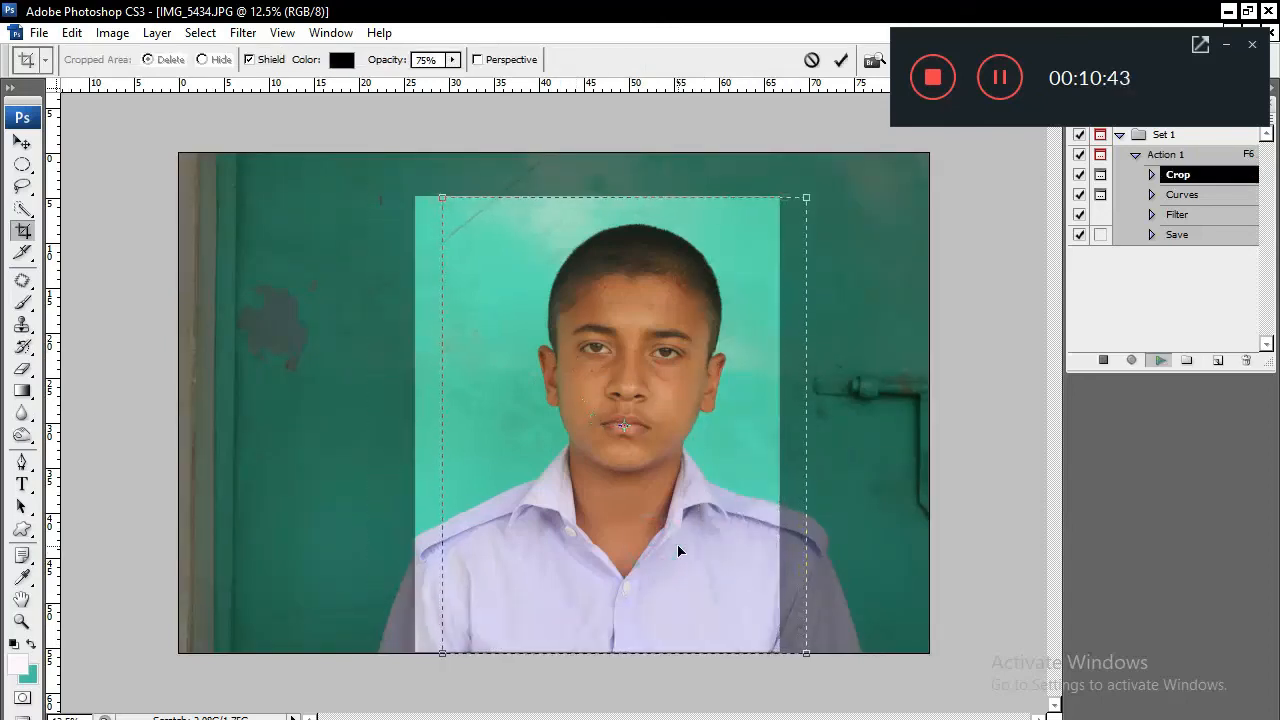
pyautogui.doubleClick(664, 540)
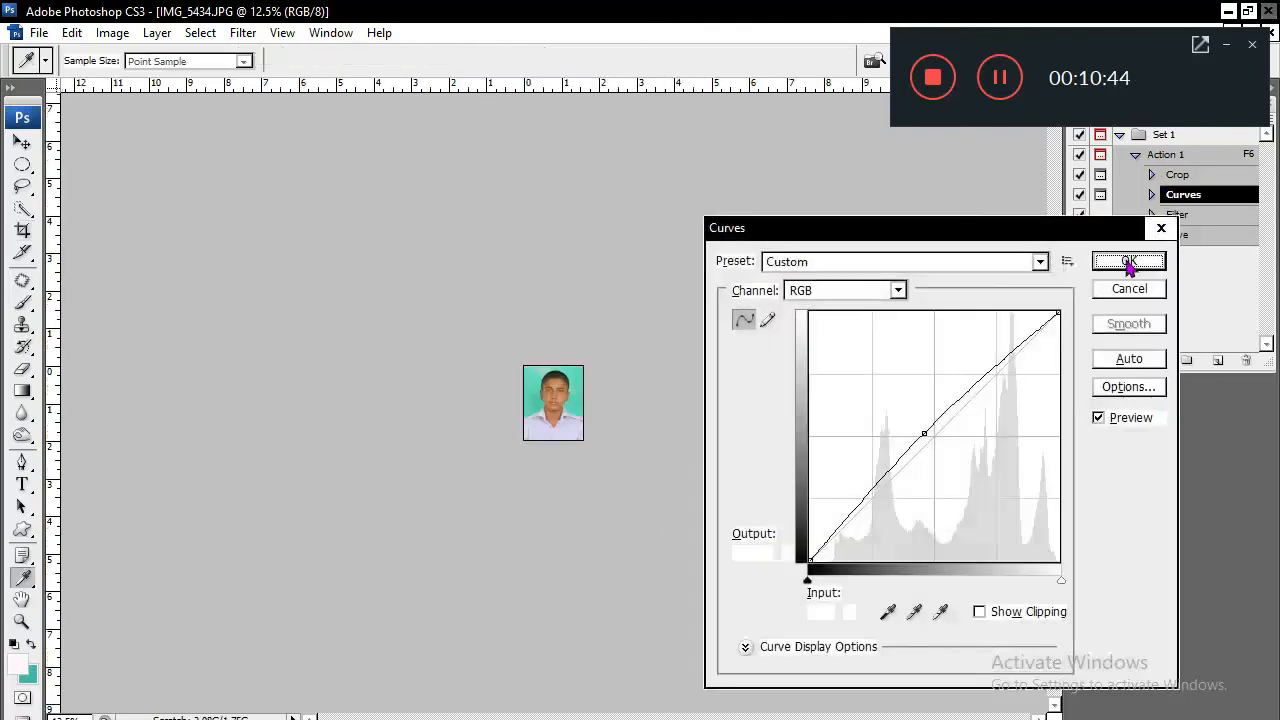
# Accept the preset Curves on IMG_5434 and apply AutoEnhance with its existing settings.
pyautogui.click(1128, 262)
pyautogui.click(678, 459)
pyautogui.click(818, 568)
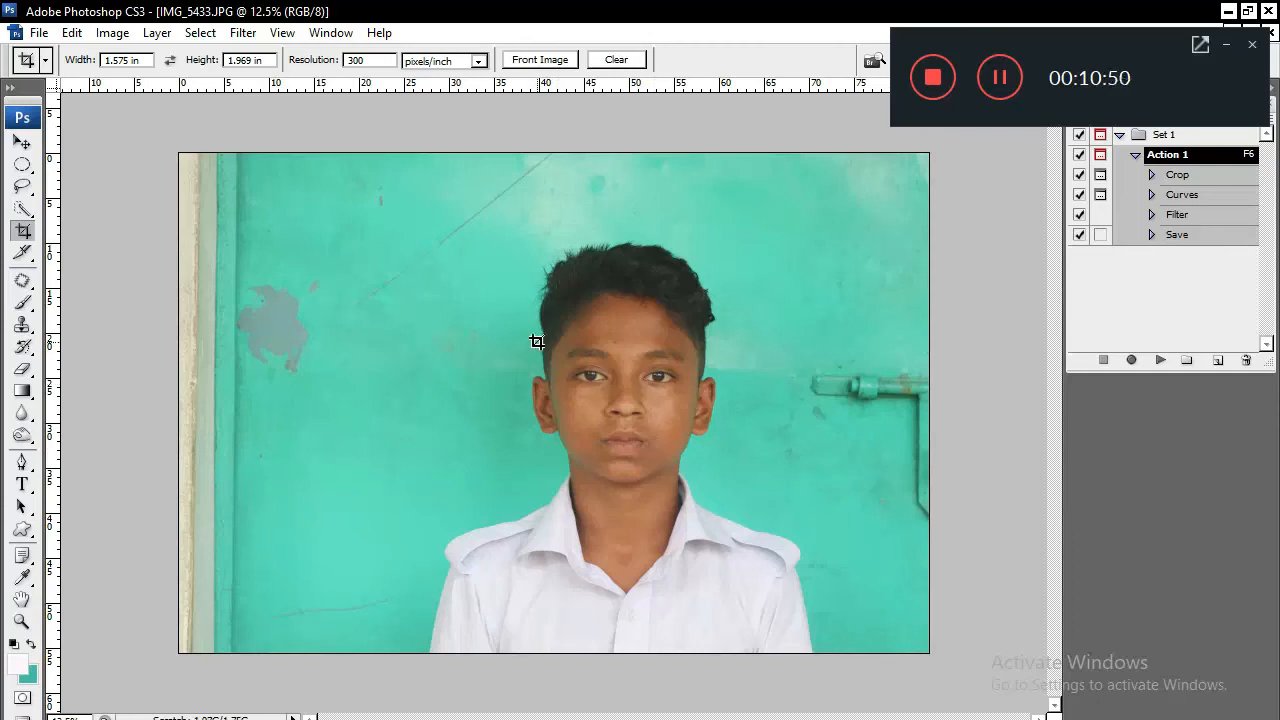
# Process IMG_5433 through Action 1 with the crop frame moved over the boy, keeping the preset Curves and AutoEnhance settings.
pyautogui.moveTo(602, 343); pyautogui.dragTo(604, 350)
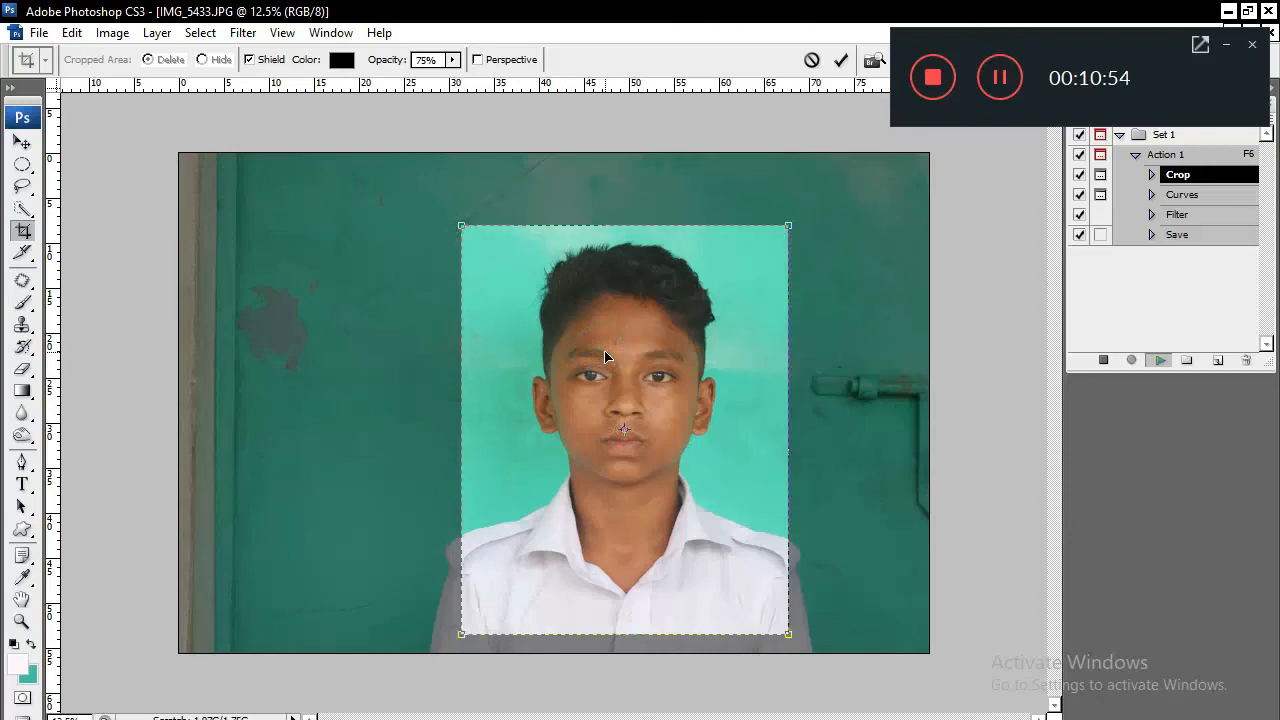
pyautogui.press('Return')
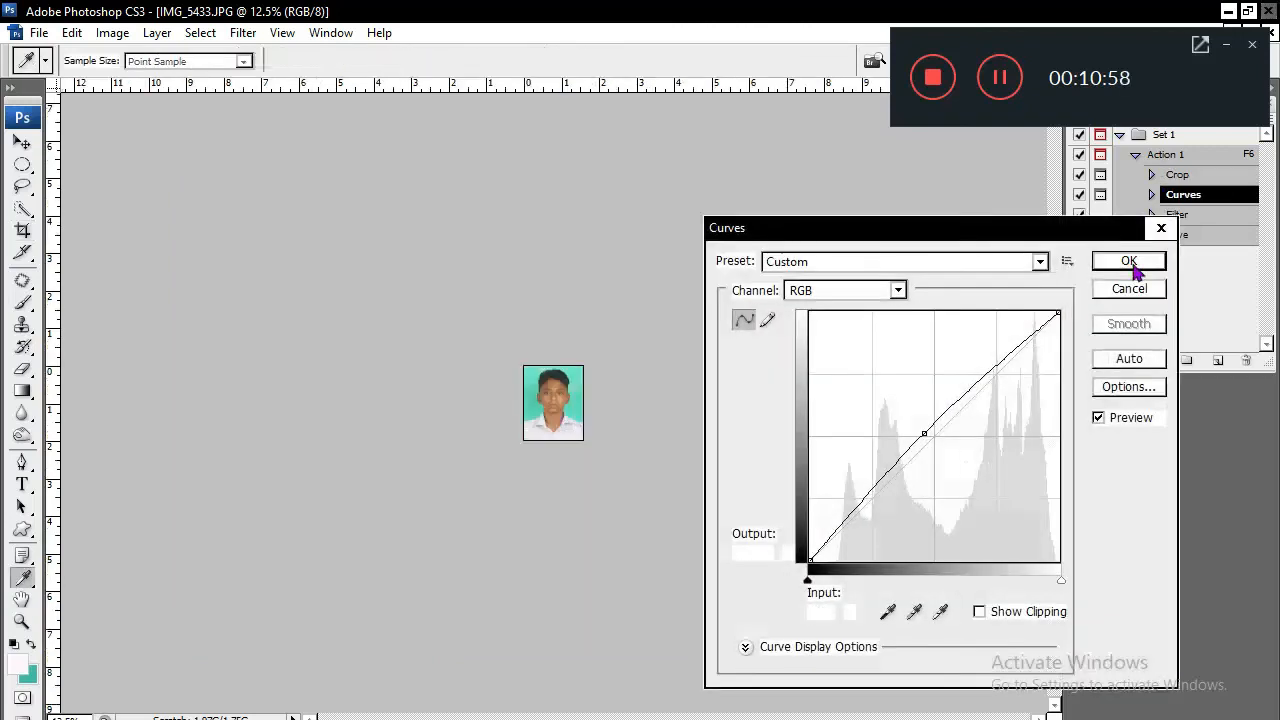
pyautogui.click(1134, 264)
pyautogui.click(672, 471)
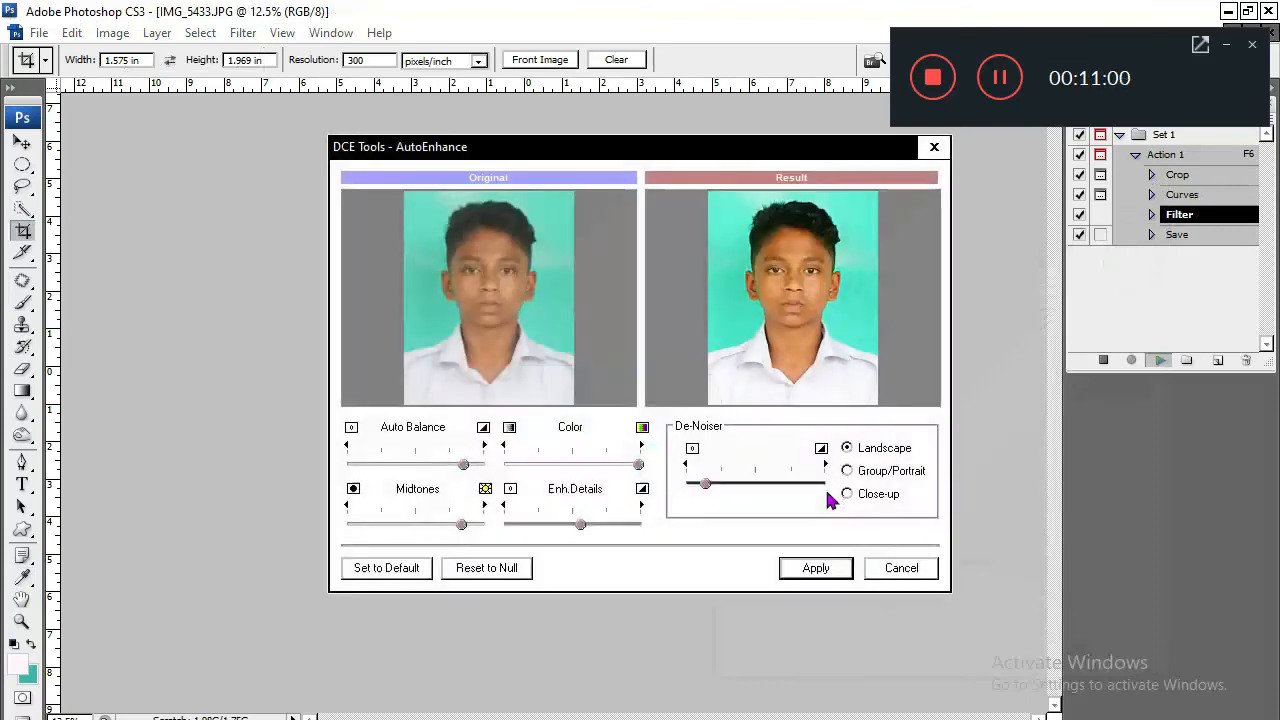
pyautogui.click(815, 568)
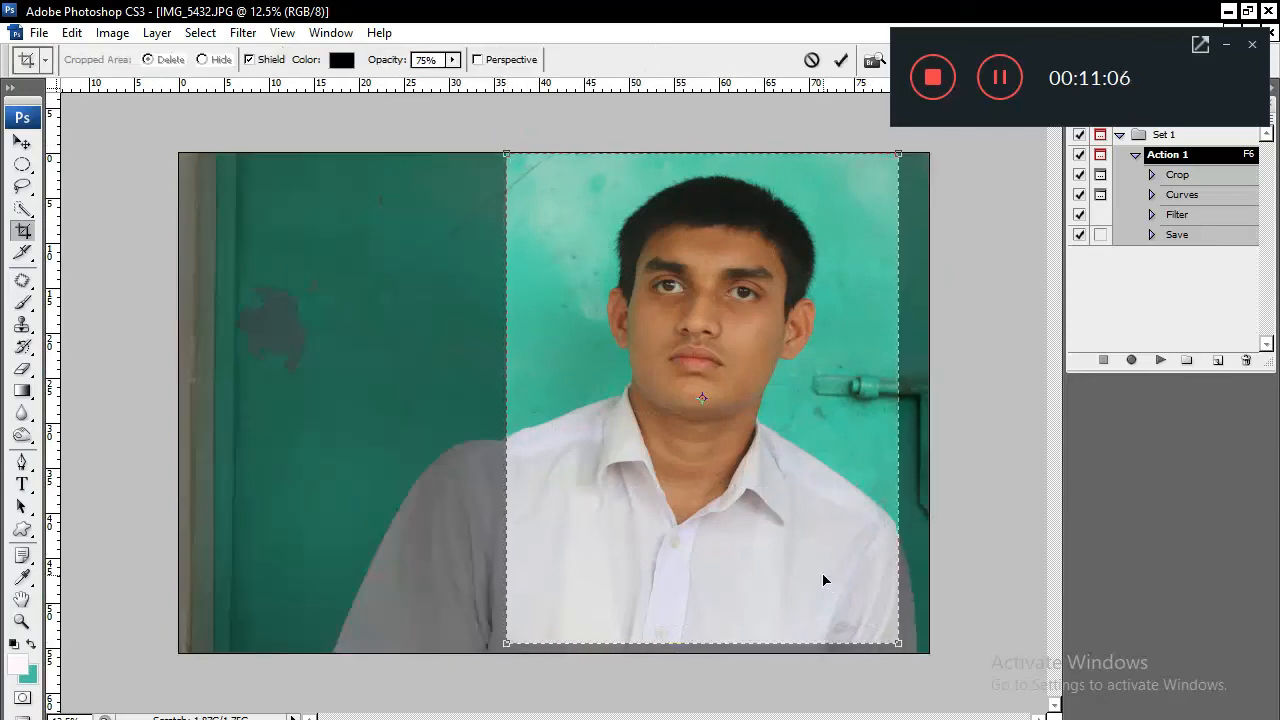
# Discard the pending crop on IMG_5432 and crop it through Action 1 with the frame enlarged over the young man's head and shoulders.
pyautogui.click(22, 208)
pyautogui.click(786, 317)
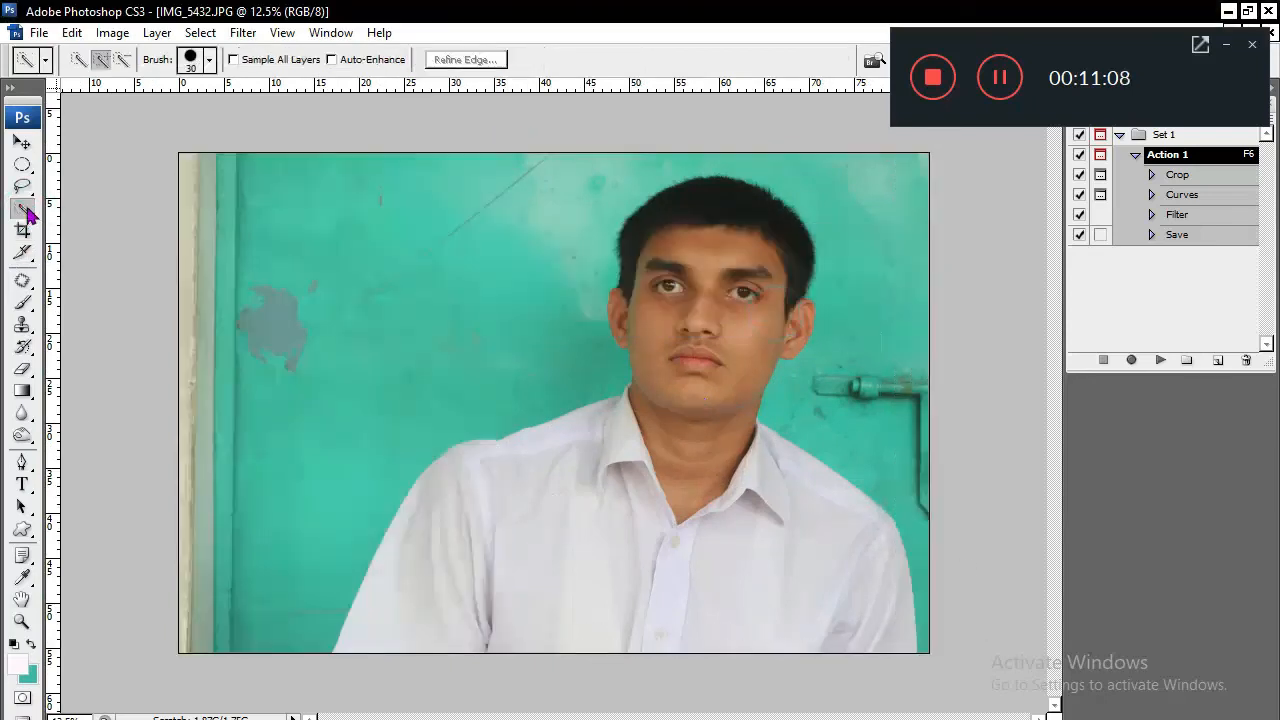
pyautogui.press('F6')
pyautogui.moveTo(478, 378); pyautogui.dragTo(550, 316)
pyautogui.moveTo(820, 562); pyautogui.dragTo(888, 648)
pyautogui.moveTo(804, 616); pyautogui.dragTo(791, 612)
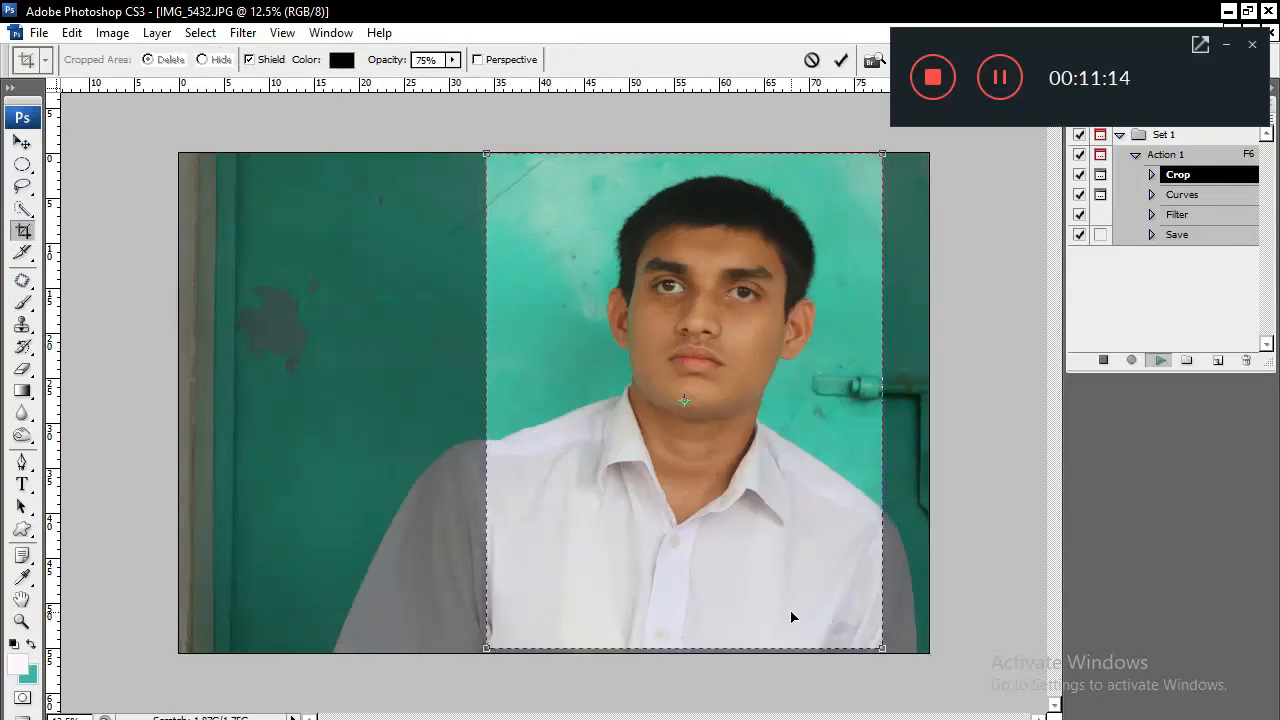
pyautogui.press('Return')
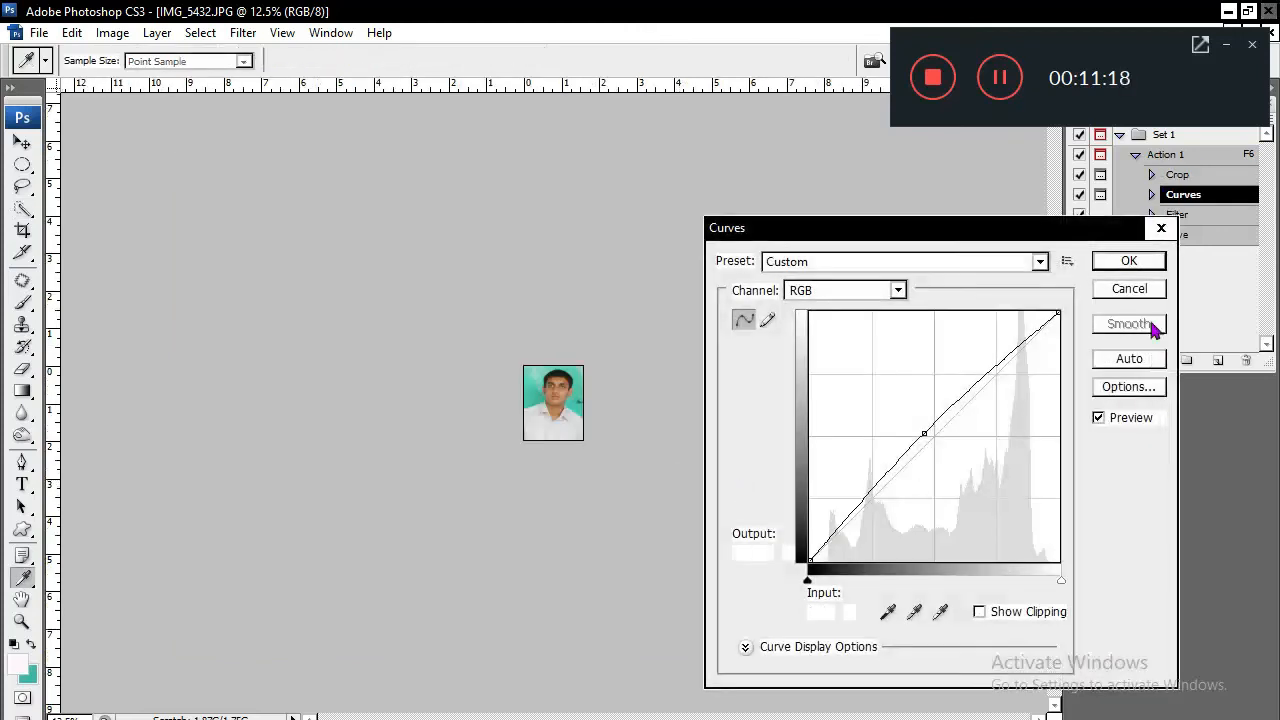
# Accept the preset Curves on IMG_5432 and apply AutoEnhance with its existing settings.
pyautogui.click(1124, 262)
pyautogui.click(654, 457)
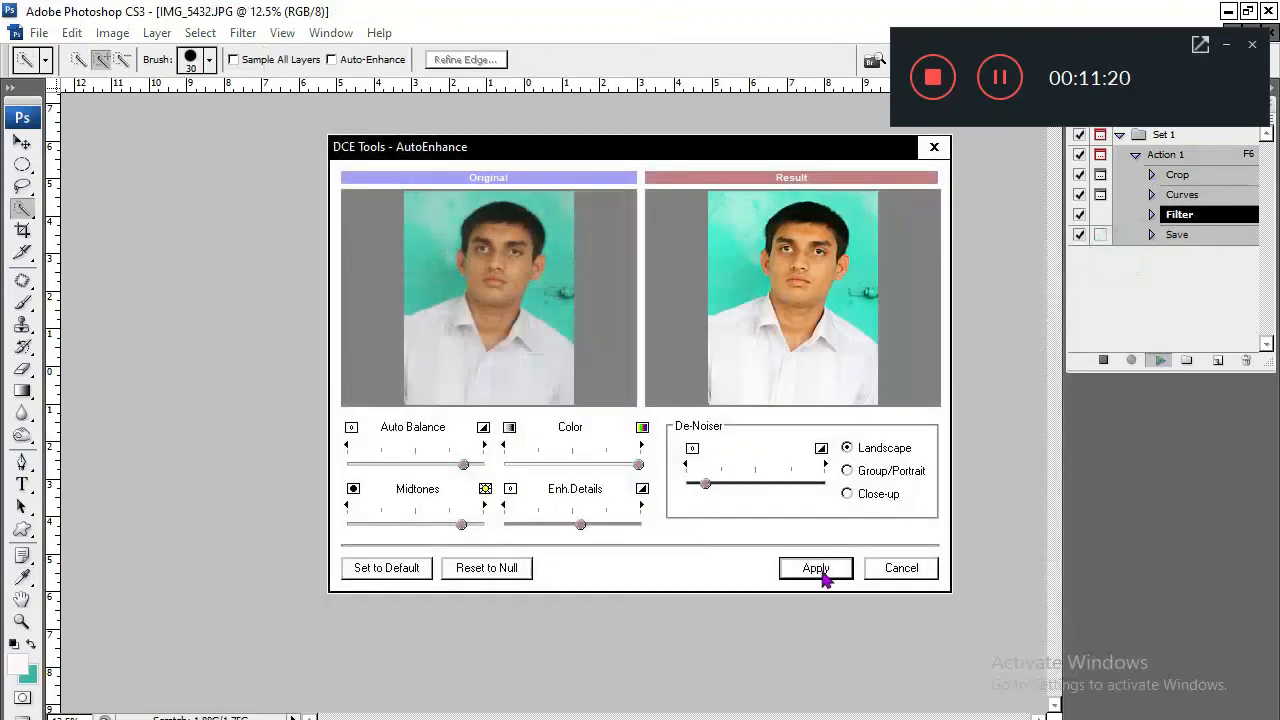
pyautogui.click(818, 564)
# Straighten the tilted portrait in IMG_5432 by rotating a Background copy slightly counter-clockwise, merge it down and go to IMG_5431.
pyautogui.hotkey('ctrl', '+')
pyautogui.hotkey('ctrl', '+')
pyautogui.hotkey('ctrl', '+')
pyautogui.hotkey('ctrl', '+')
pyautogui.hotkey('ctrl', '+')
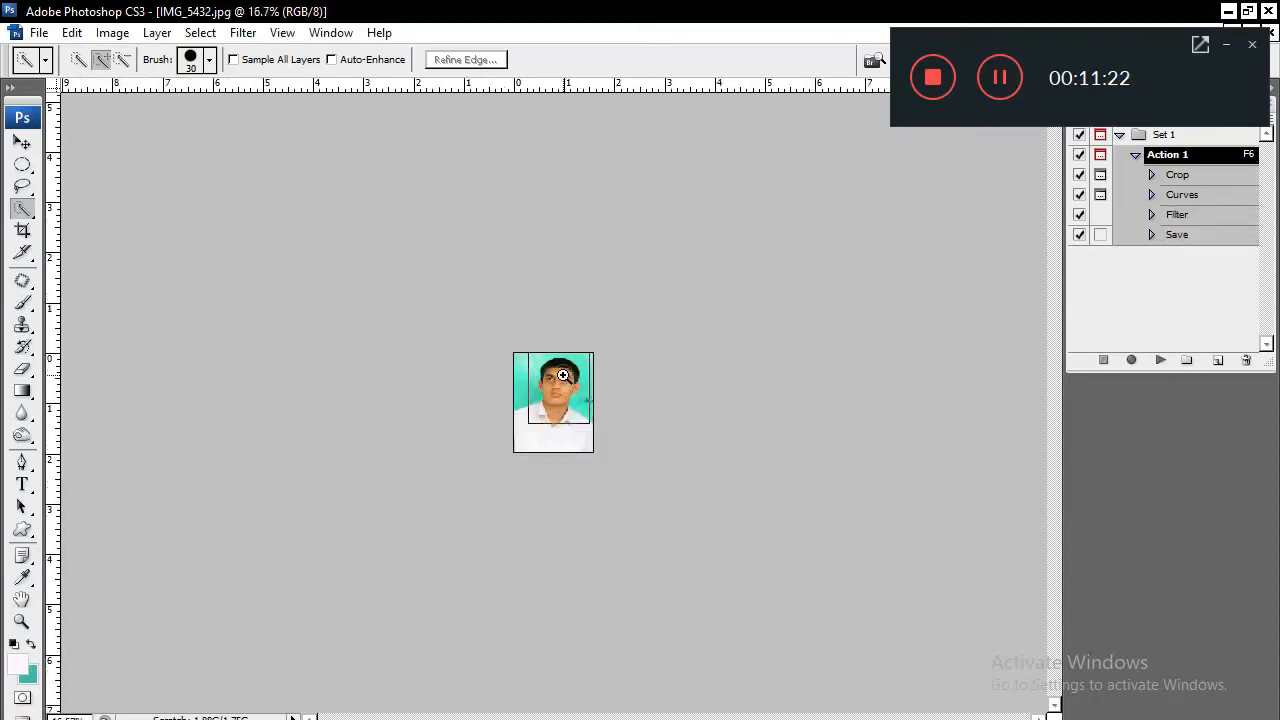
pyautogui.moveTo(595, 484); pyautogui.dragTo(592, 470)
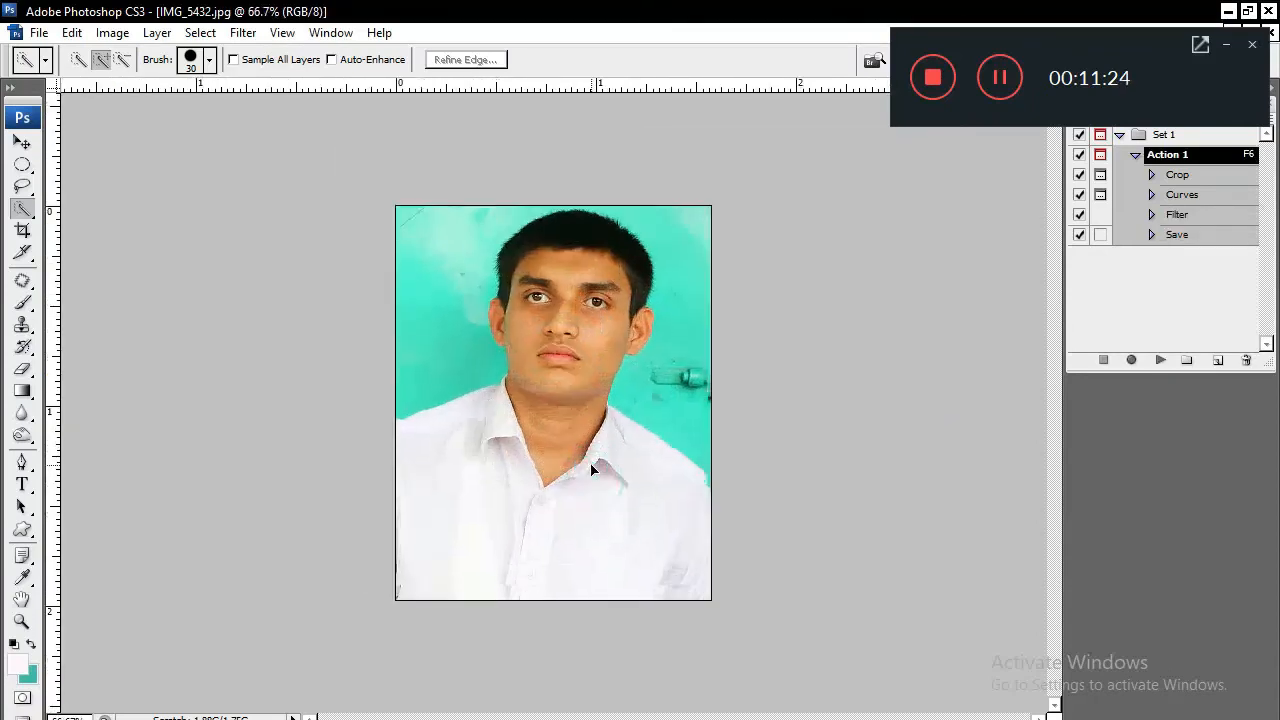
pyautogui.click(22, 143)
pyautogui.moveTo(380, 177); pyautogui.dragTo(349, 193)
pyautogui.press('Escape')
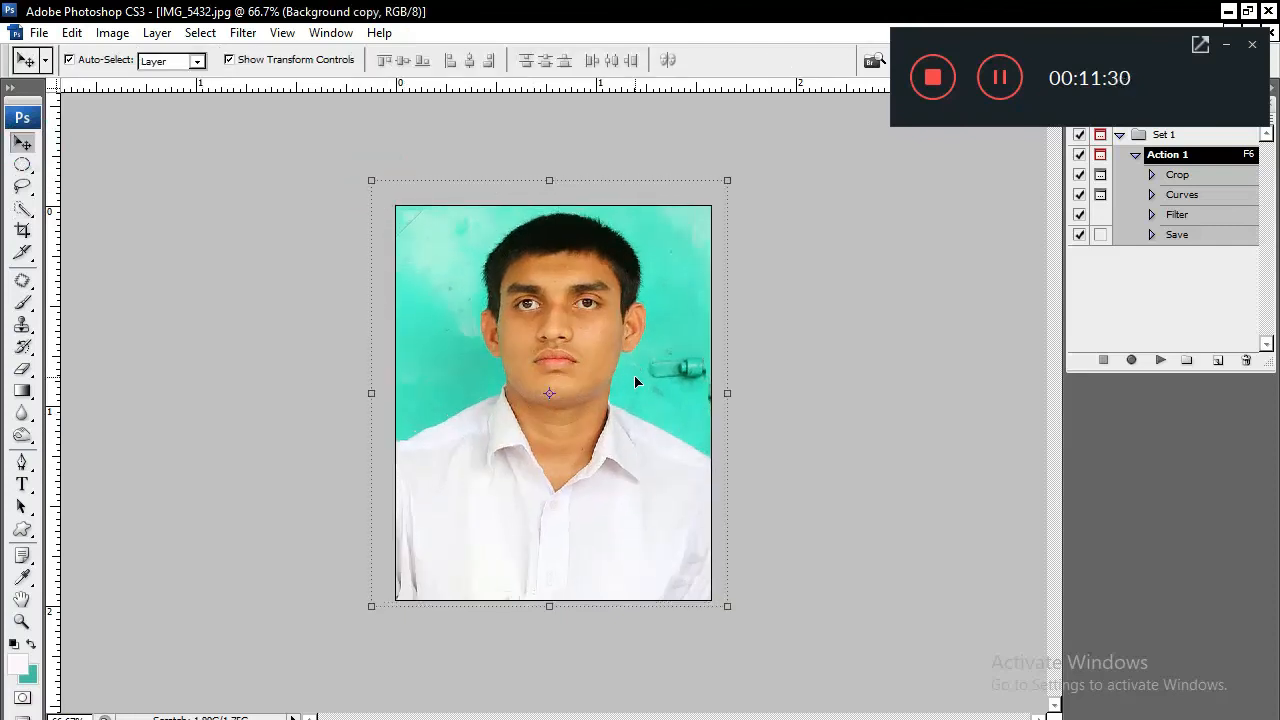
pyautogui.hotkey('ctrl', 'e')
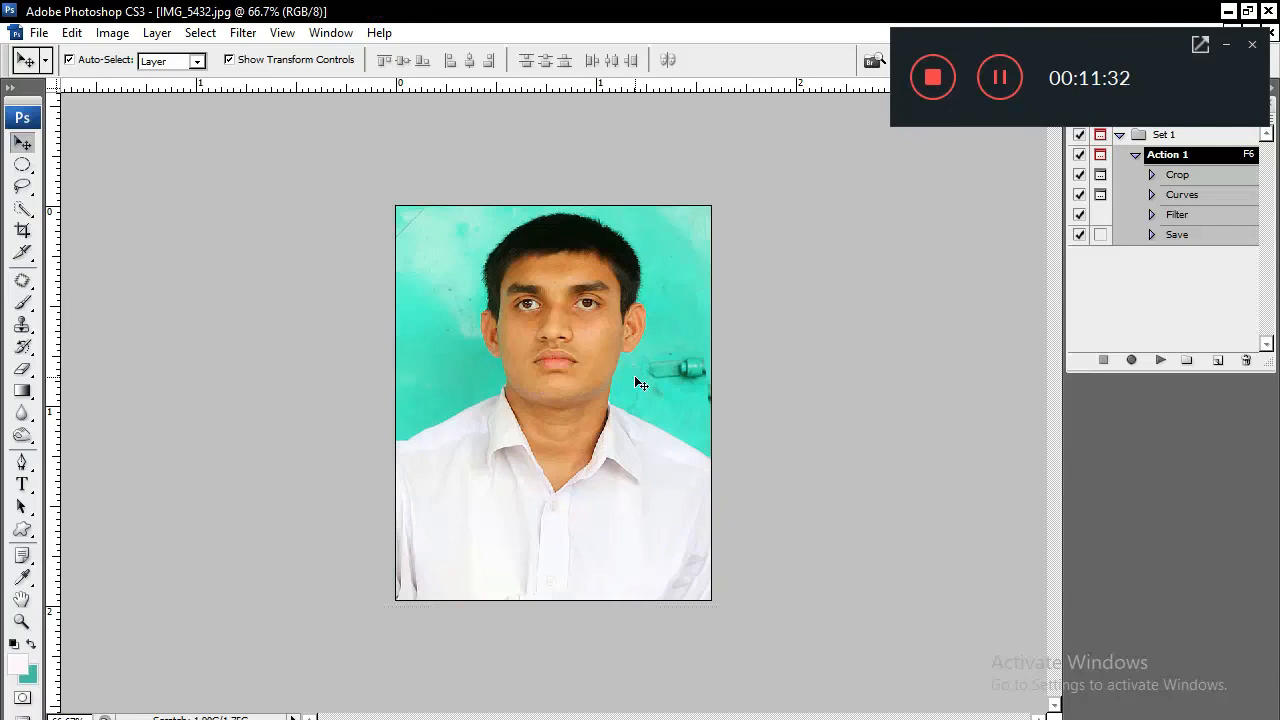
pyautogui.hotkey('ctrl', 'Tab')
pyautogui.press('F6')
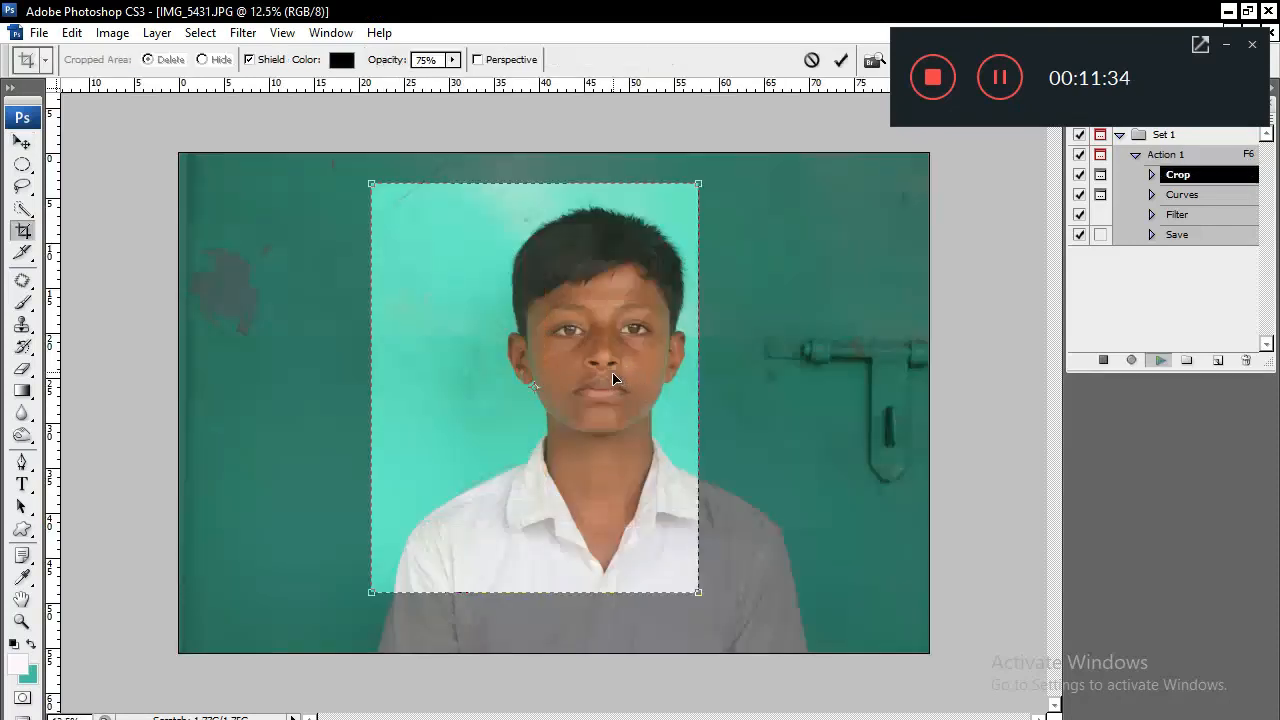
pyautogui.moveTo(750, 606); pyautogui.dragTo(769, 625)
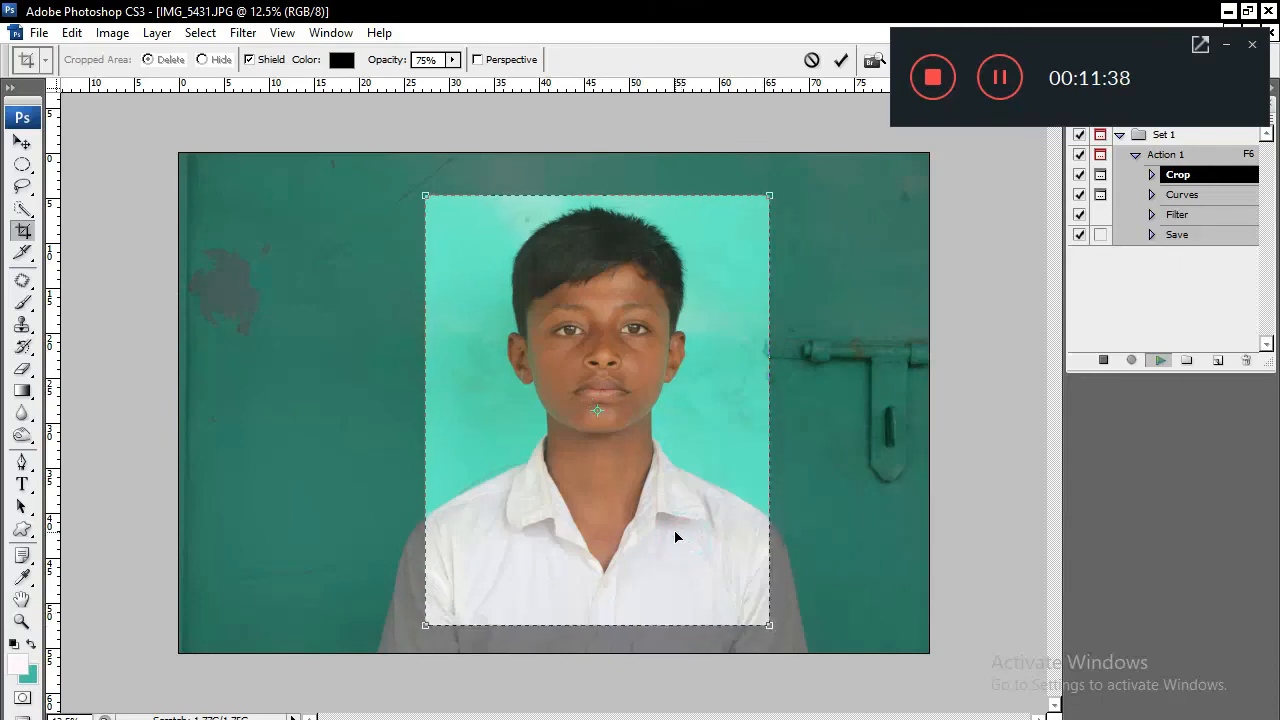
pyautogui.click(27, 208)
pyautogui.click(748, 304)
# Process IMG_5431 through Action 1 with the crop frame moved over the boy, keeping the preset Curves and AutoEnhance settings.
pyautogui.moveTo(490, 329); pyautogui.dragTo(552, 346)
pyautogui.press('Return')
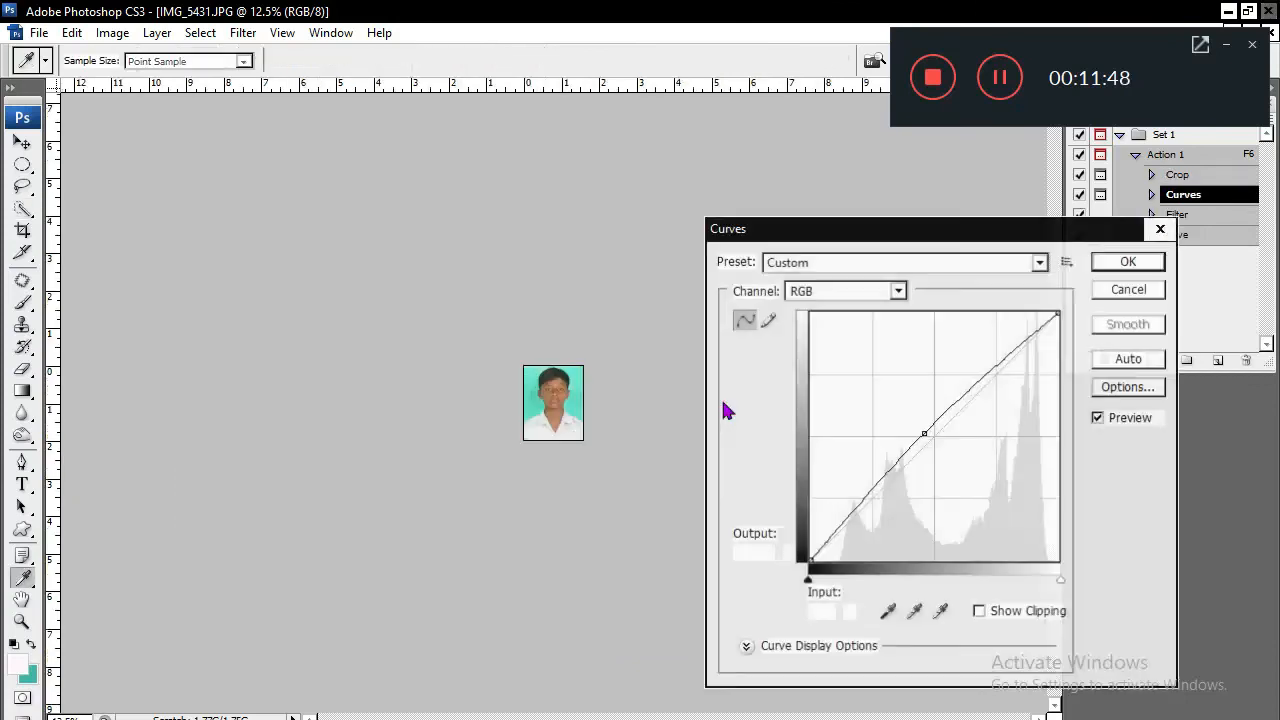
pyautogui.click(1127, 264)
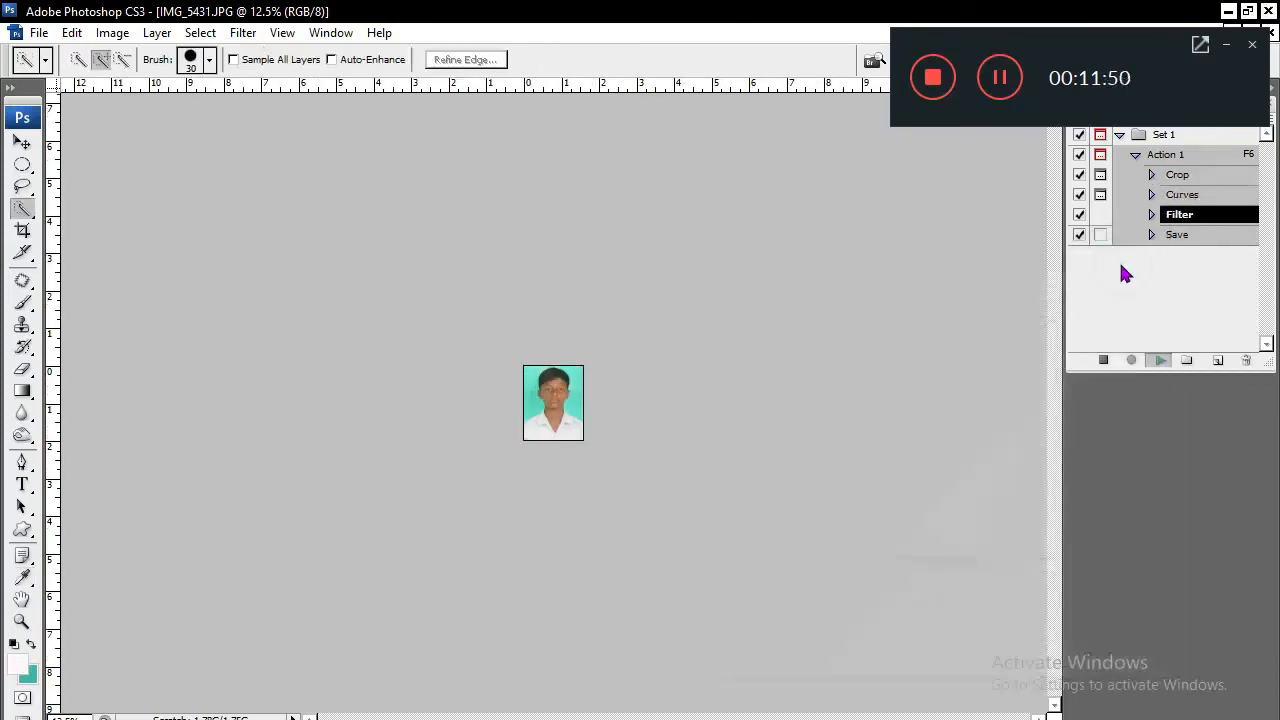
pyautogui.click(660, 463)
pyautogui.click(805, 568)
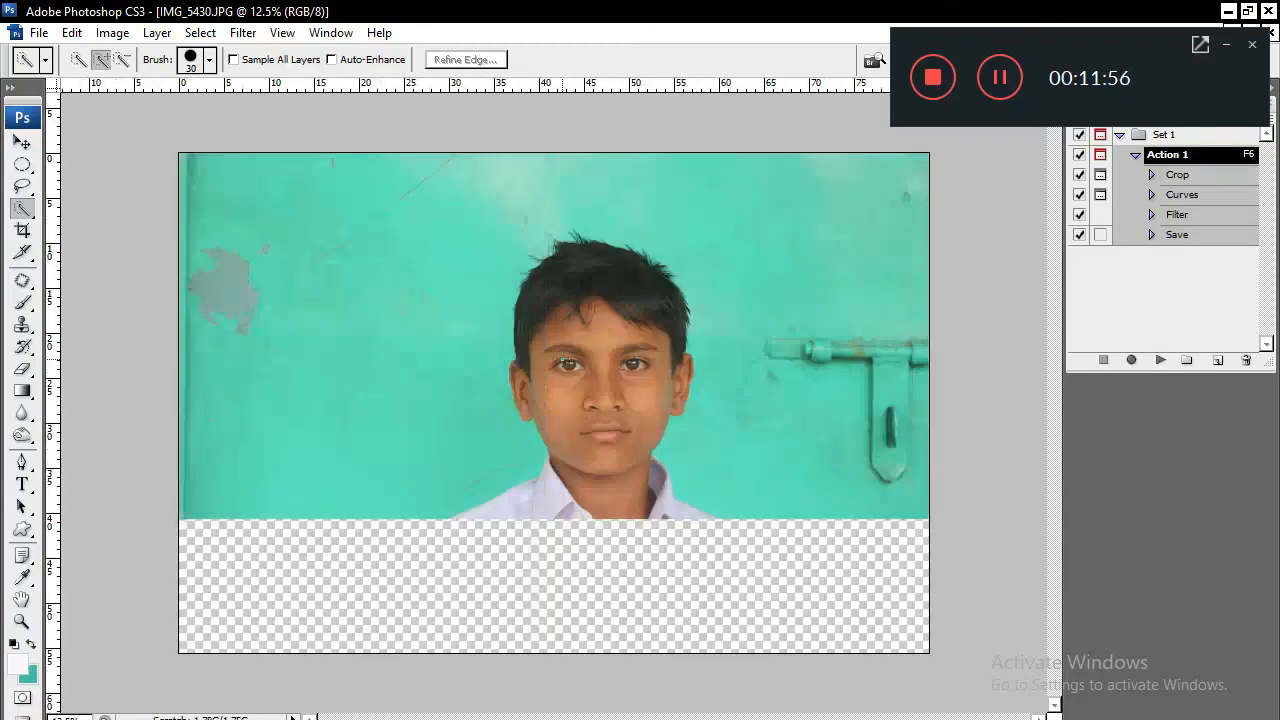
pyautogui.moveTo(540, 306); pyautogui.dragTo(600, 352)
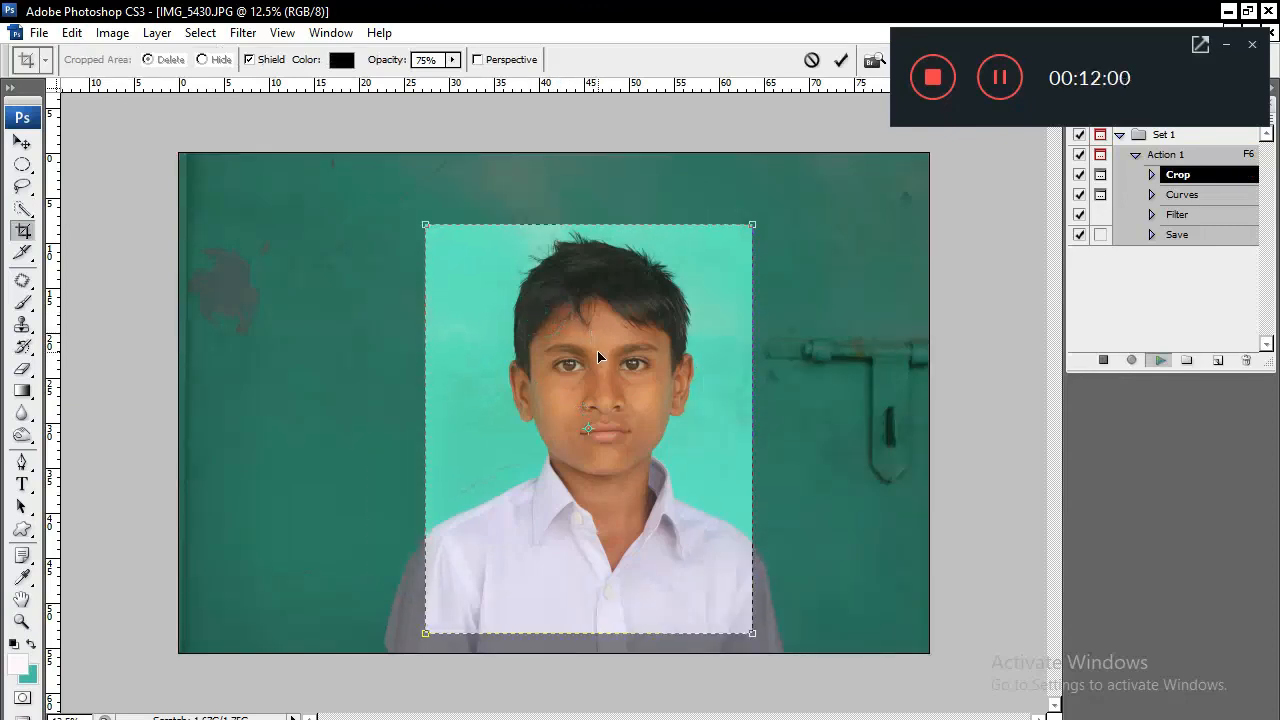
pyautogui.click(22, 209)
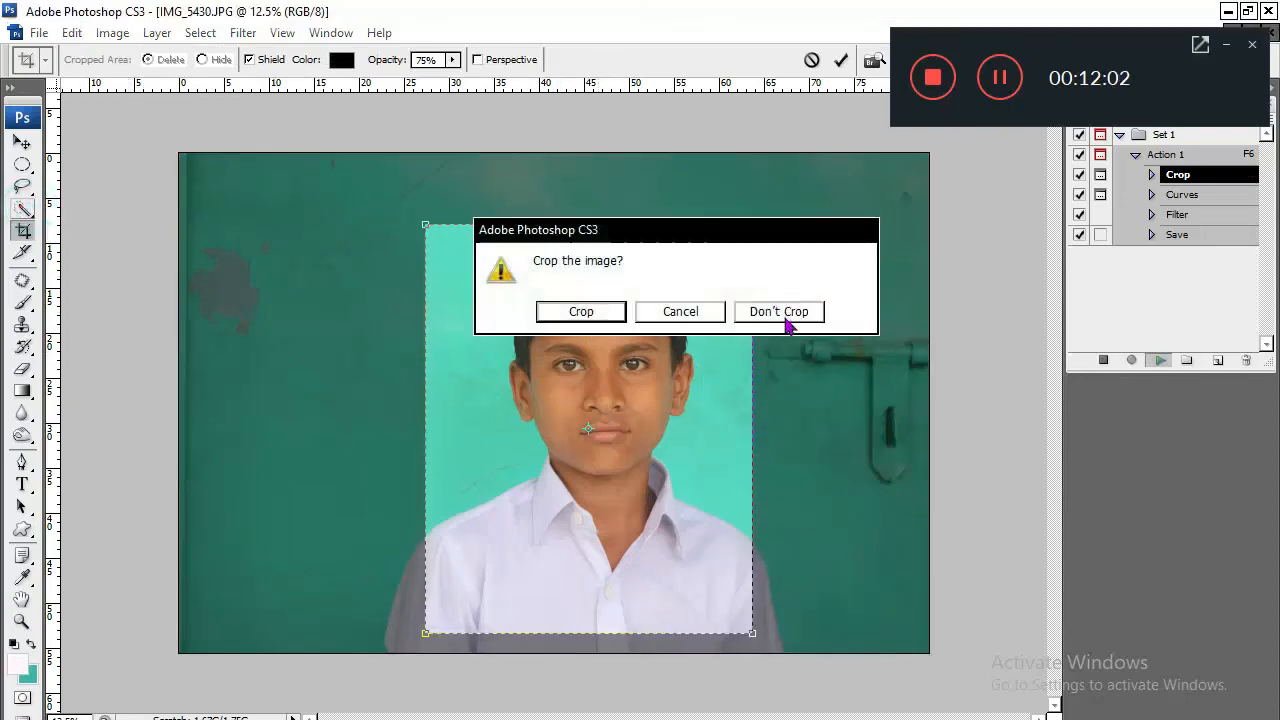
pyautogui.click(780, 320)
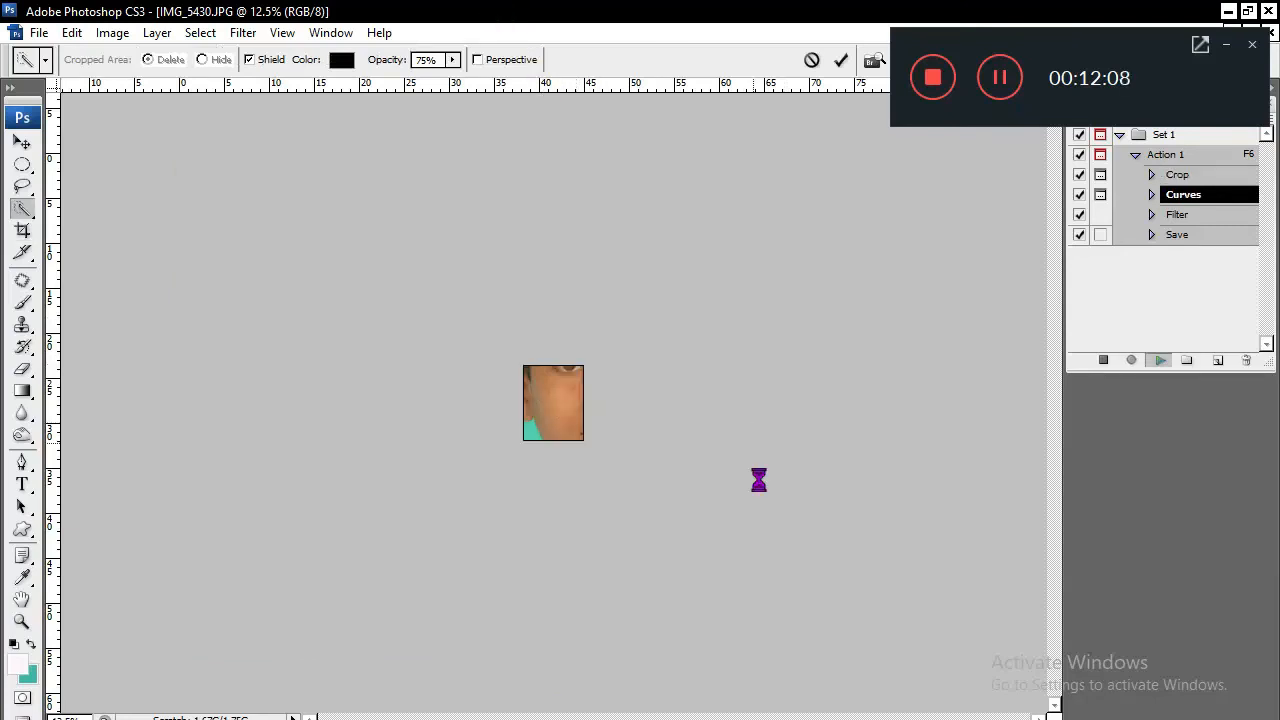
# Accept the preset Curves on IMG_5430, apply AutoEnhance with its existing settings and close the finished picture.
pyautogui.click(1128, 261)
pyautogui.click(643, 463)
pyautogui.click(816, 568)
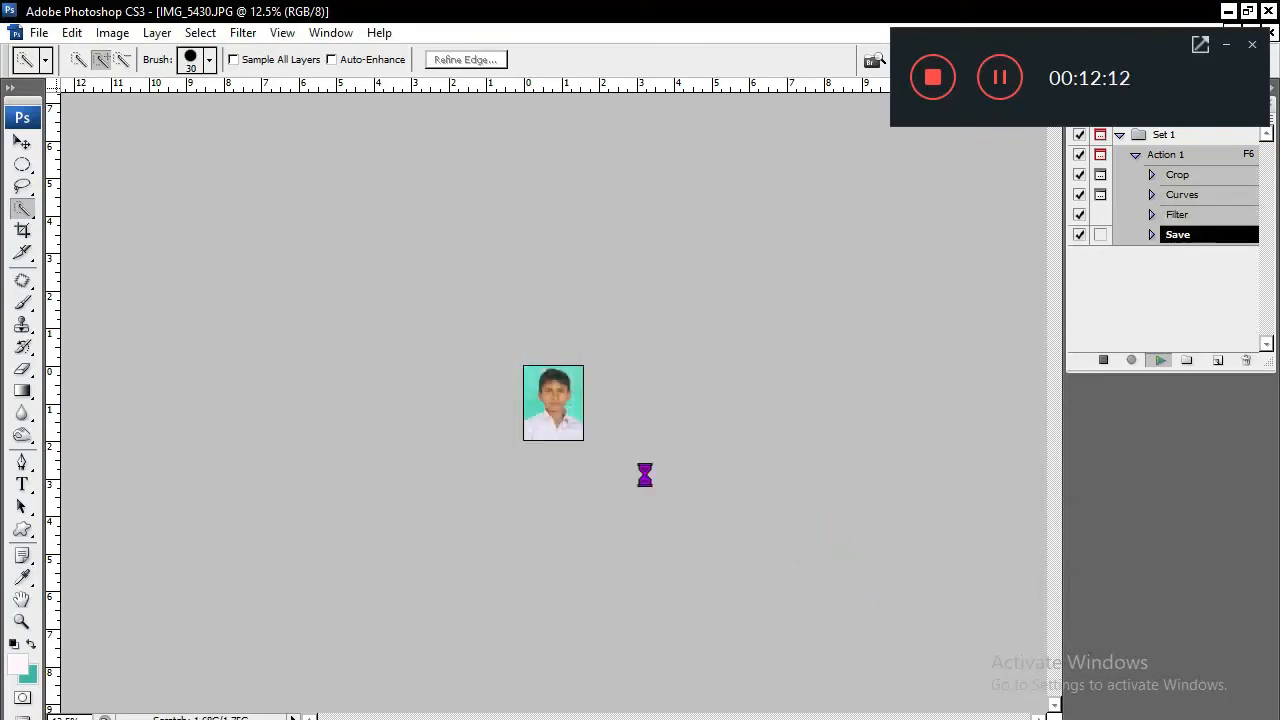
pyautogui.hotkey('ctrl', 'w')
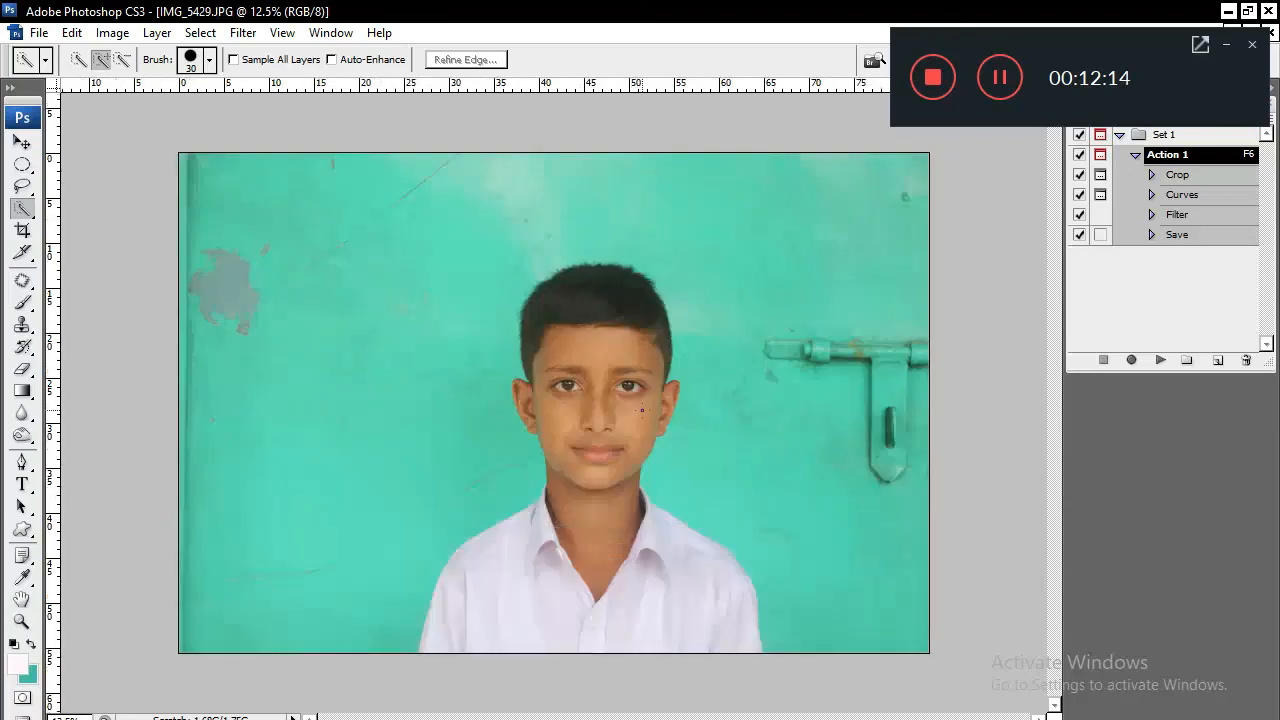
pyautogui.press('F6')
pyautogui.moveTo(577, 328); pyautogui.dragTo(641, 390)
pyautogui.moveTo(760, 641)
pyautogui.mouseDown()
pyautogui.moveTo(758, 628)
pyautogui.moveTo(747, 636)
pyautogui.mouseUp()
pyautogui.moveTo(651, 494)
pyautogui.mouseDown()
pyautogui.moveTo(655, 507)
pyautogui.moveTo(646, 500)
pyautogui.mouseUp()
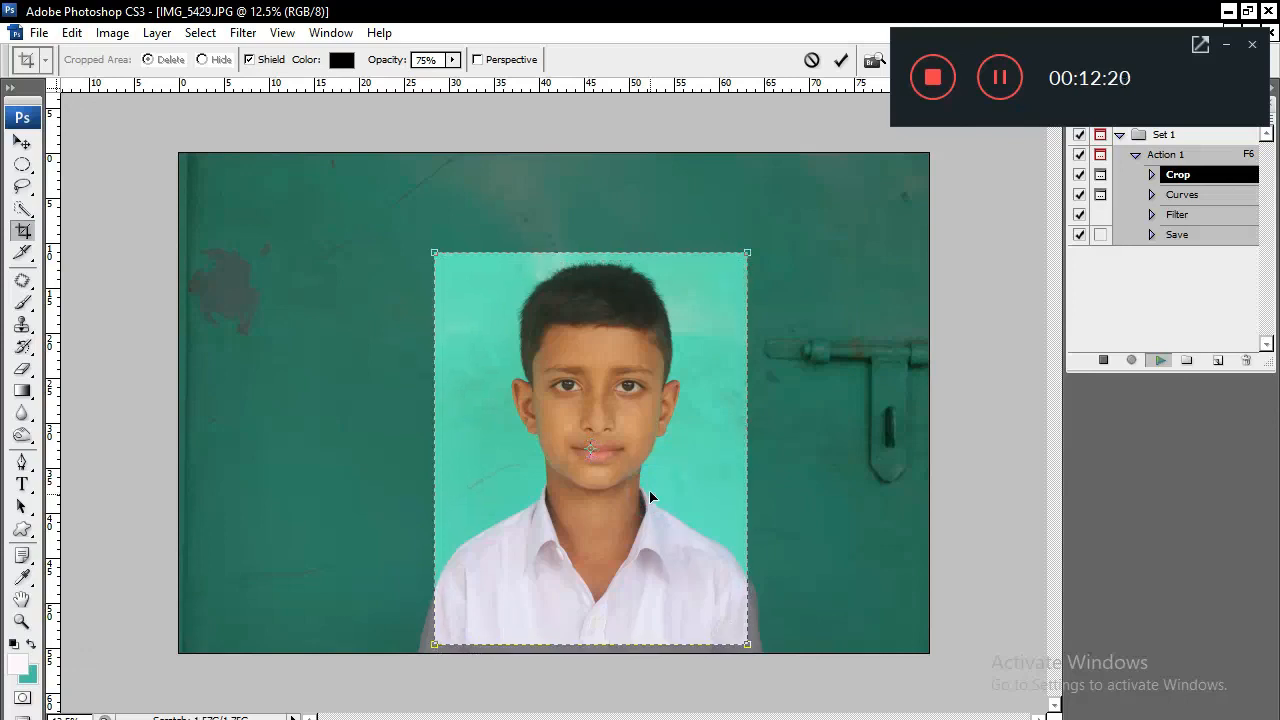
pyautogui.click(22, 207)
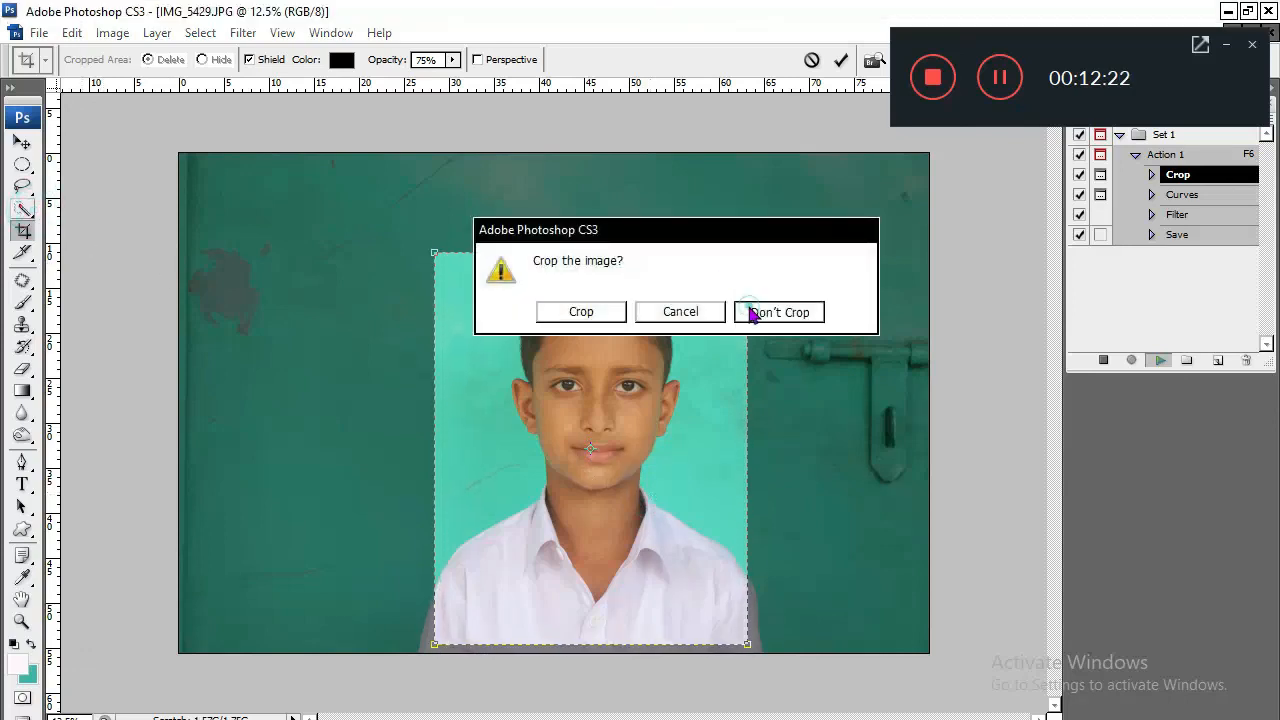
pyautogui.click(770, 309)
# Run Action 1 on IMG_5429 and crop the picture around the boy's head and shoulders.
pyautogui.press('F6')
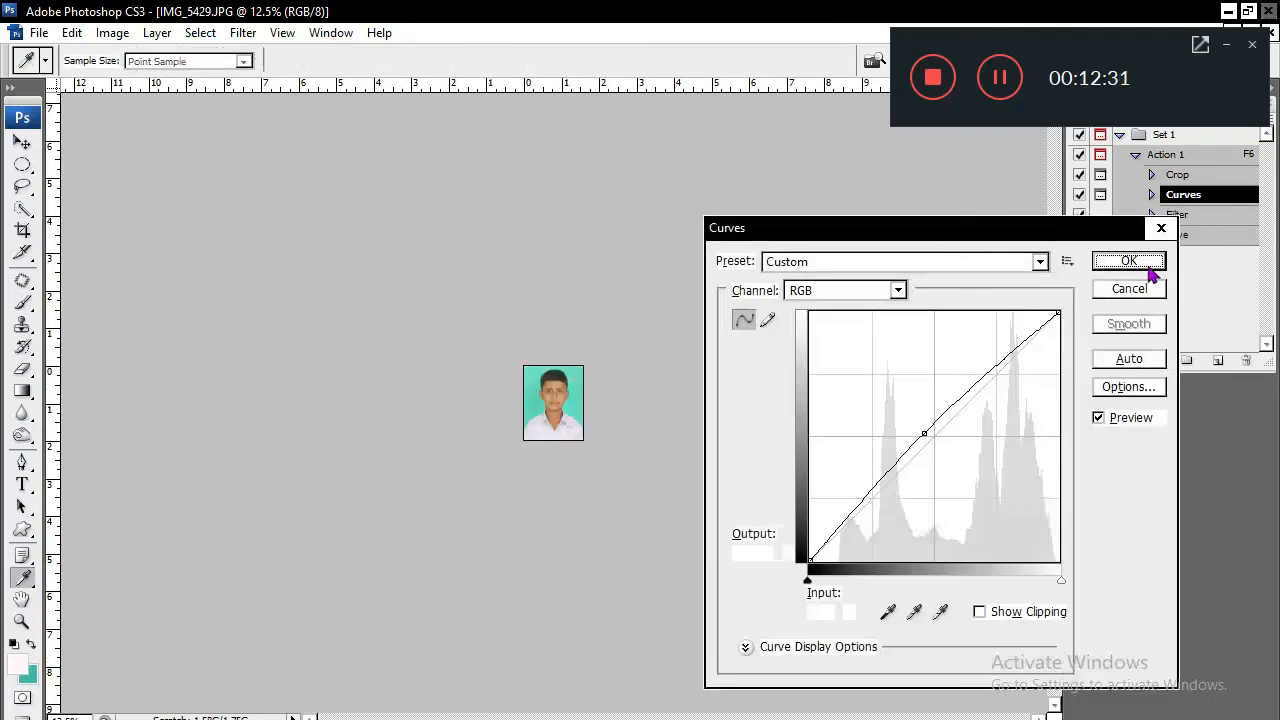
# Accept the preset Curves on IMG_5429, apply AutoEnhance with its existing settings and close the finished picture.
pyautogui.click(1148, 264)
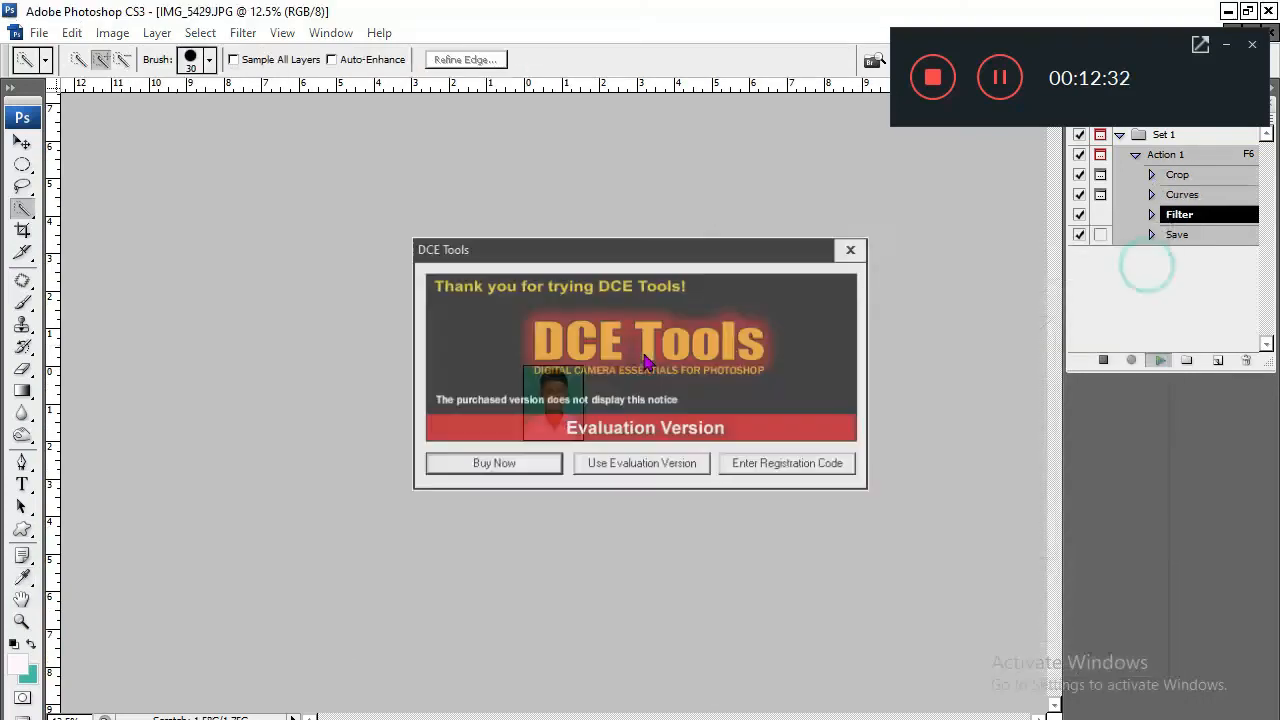
pyautogui.click(663, 466)
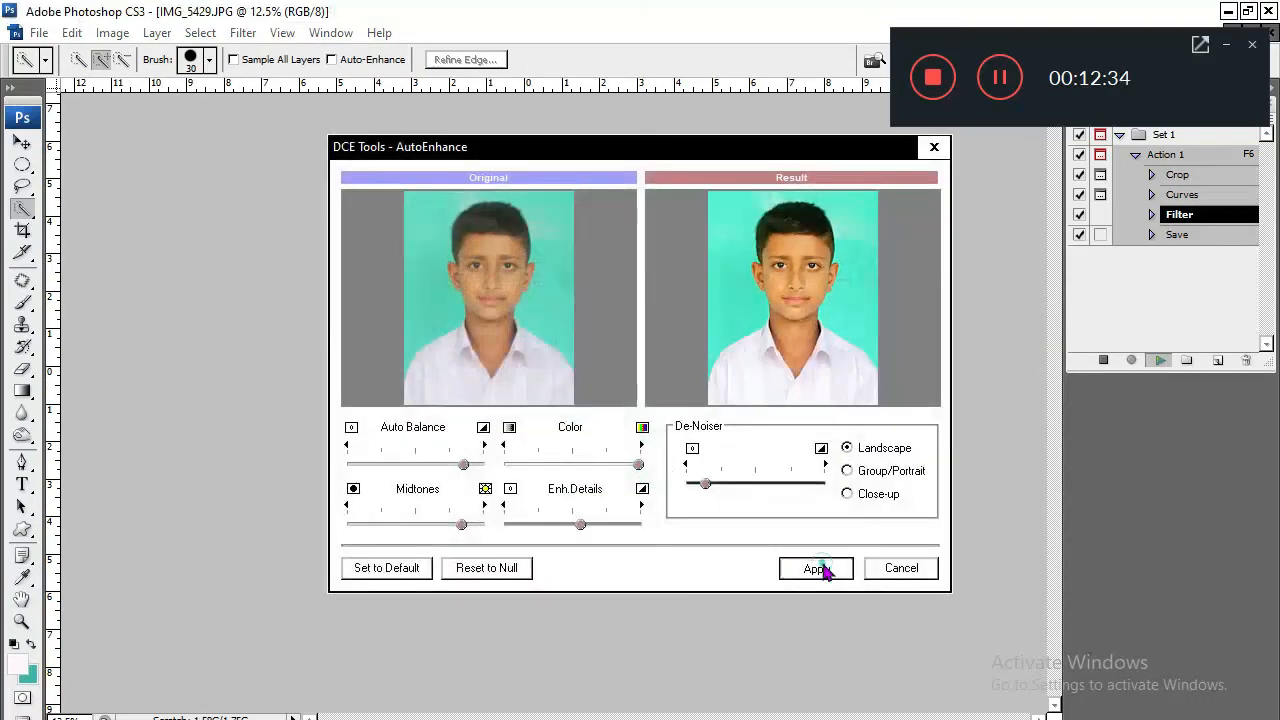
pyautogui.click(820, 569)
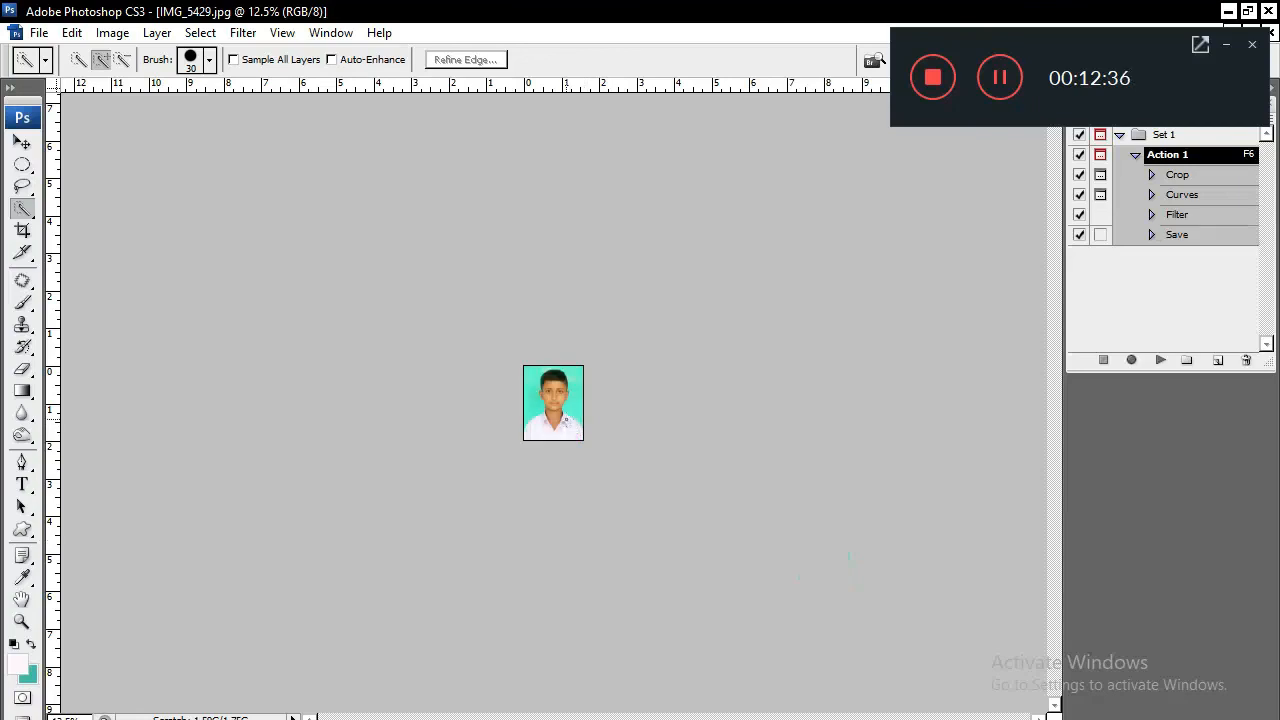
pyautogui.hotkey('ctrl', 'w')
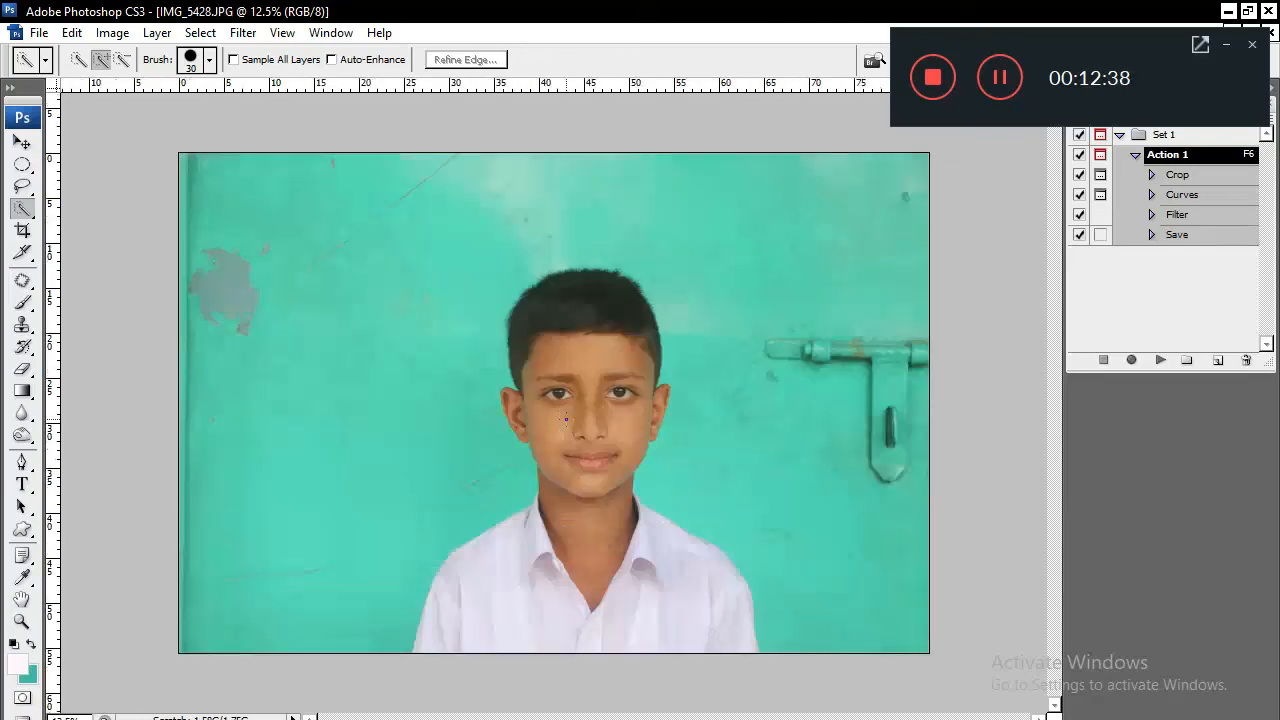
# Process IMG_5428 through Action 1 with the crop around the boy, keeping the preset Curves and AutoEnhance settings, and close it.
pyautogui.press('F6')
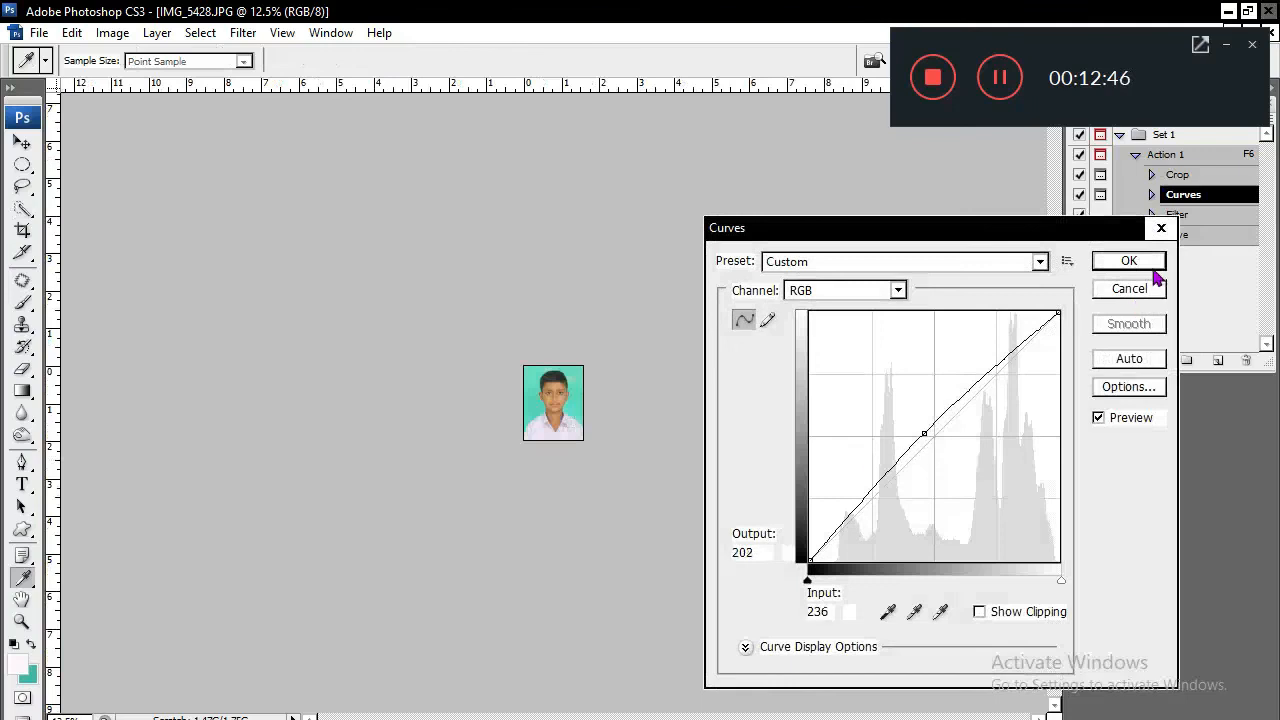
pyautogui.click(1125, 260)
pyautogui.click(690, 462)
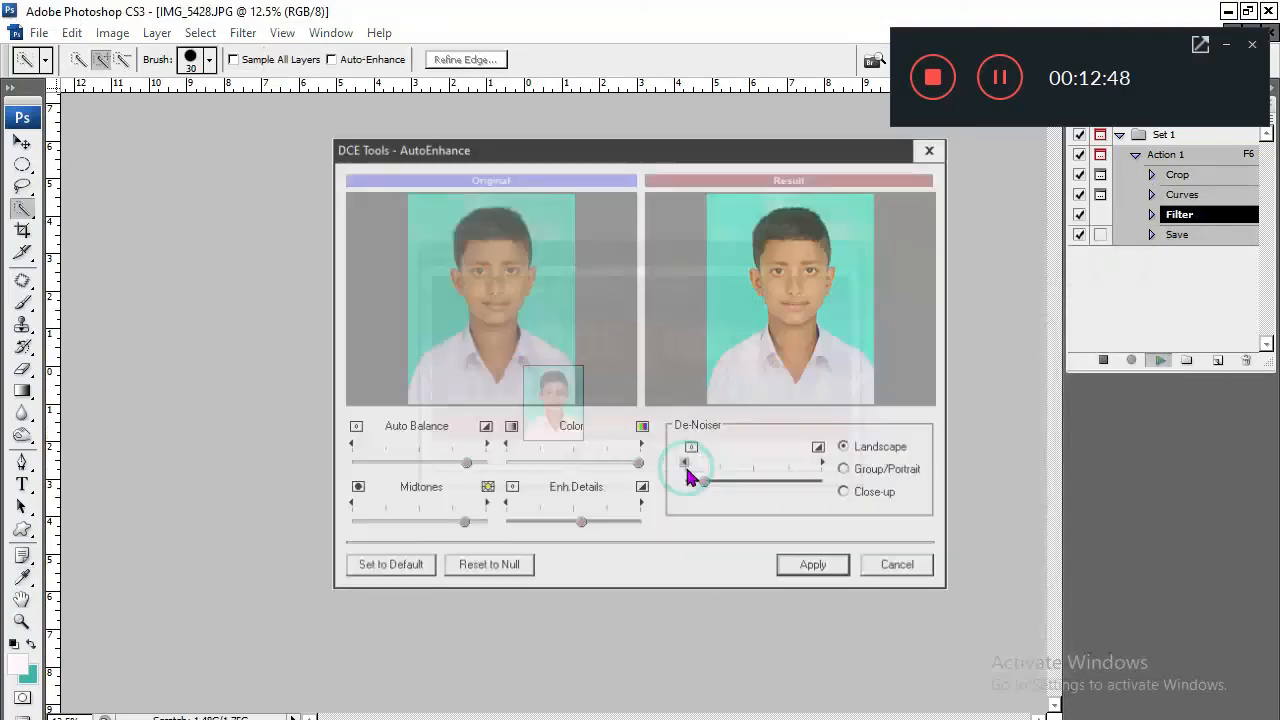
pyautogui.click(813, 569)
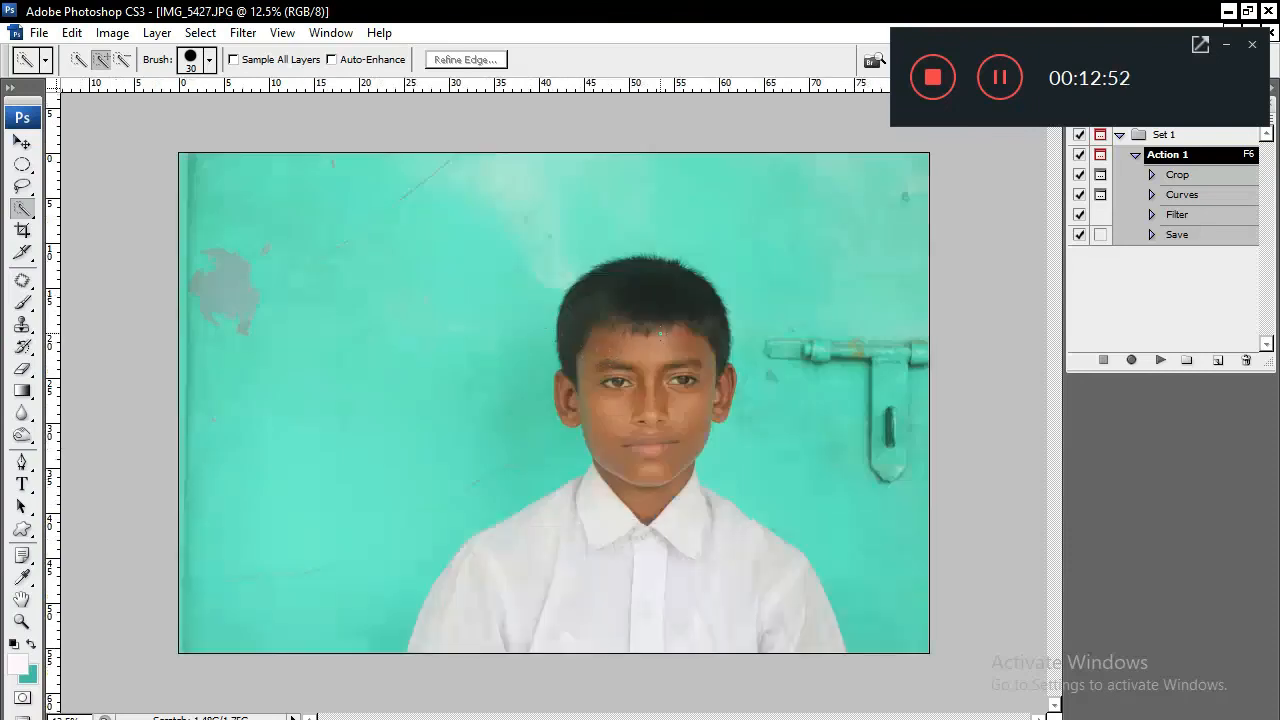
pyautogui.press('F6')
pyautogui.moveTo(552, 303); pyautogui.dragTo(648, 362)
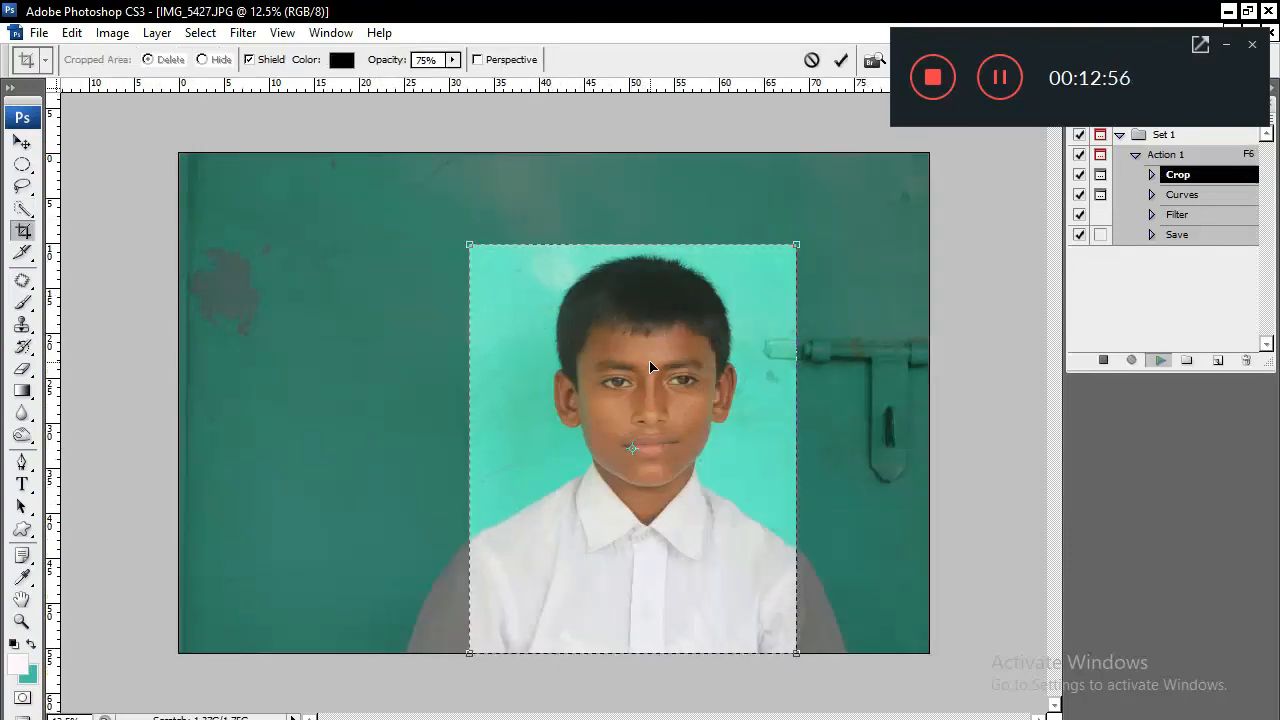
pyautogui.click(21, 209)
pyautogui.click(768, 309)
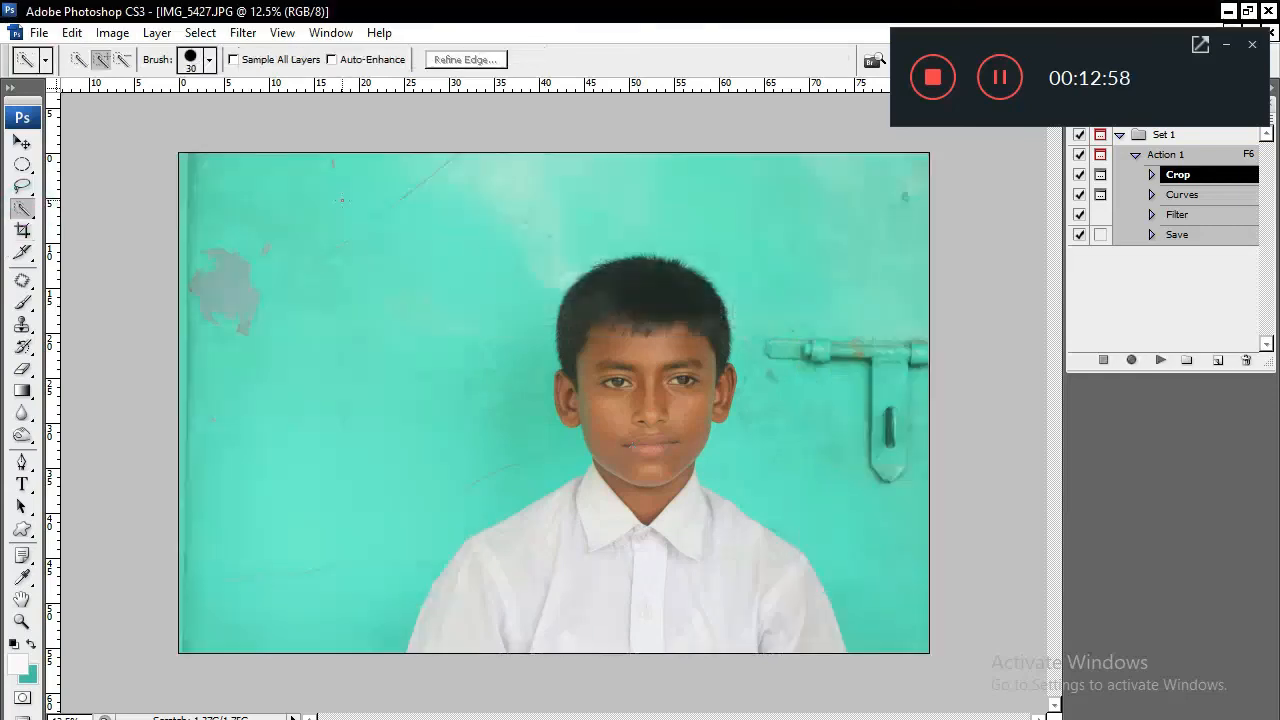
# Process IMG_5427 through Action 1 with the crop frame moved over the boy's head and shoulders, keeping the preset Curves and AutoEnhance settings.
pyautogui.press('F6')
pyautogui.moveTo(486, 243); pyautogui.dragTo(586, 296)
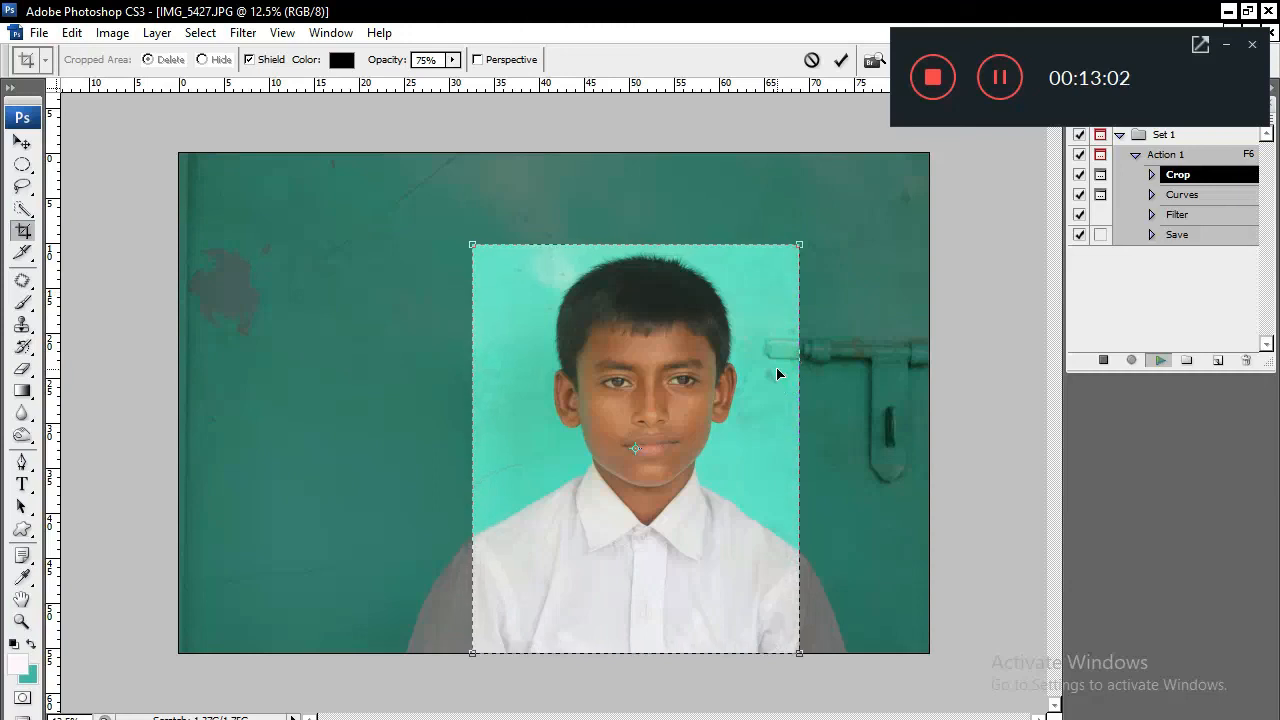
pyautogui.press('Return')
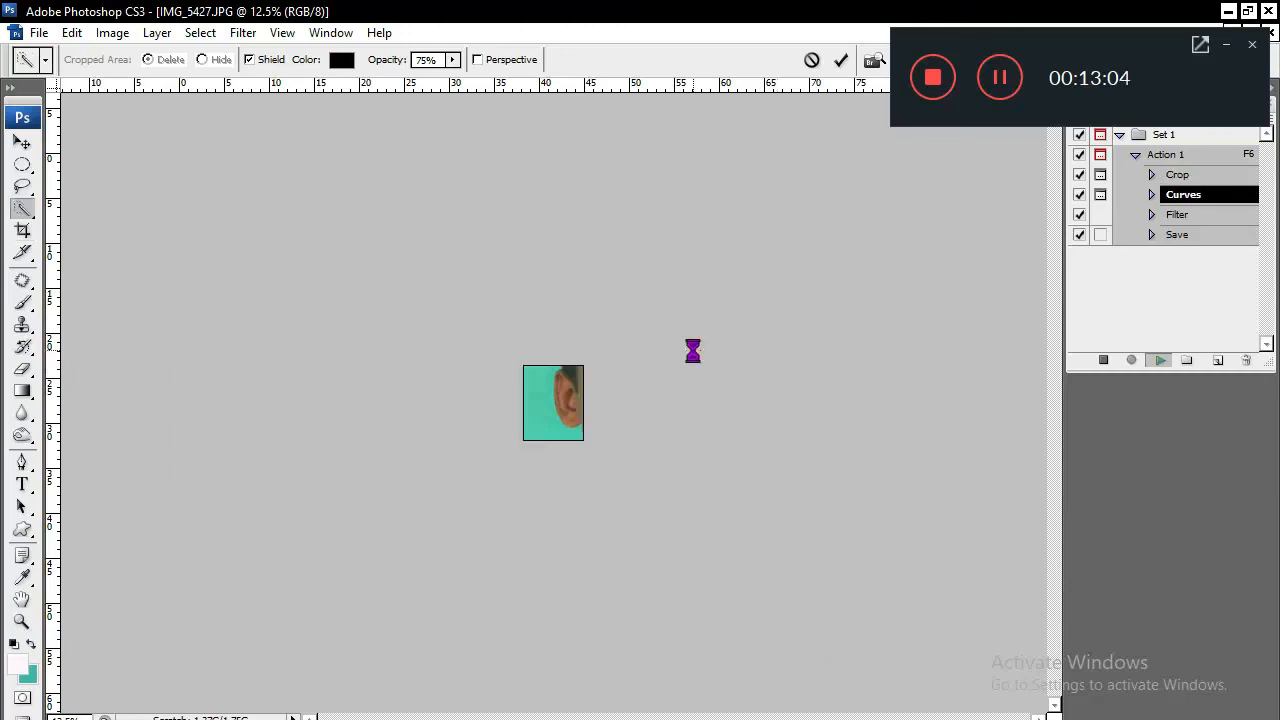
pyautogui.click(1118, 262)
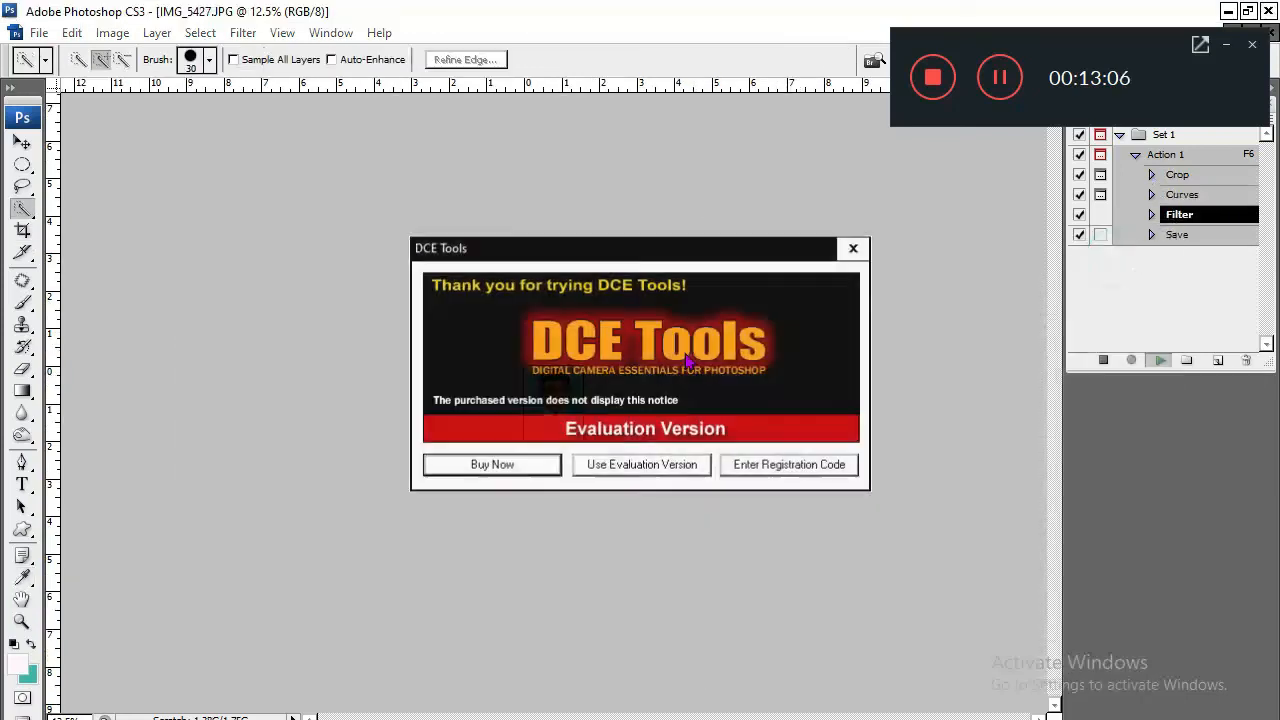
pyautogui.click(675, 466)
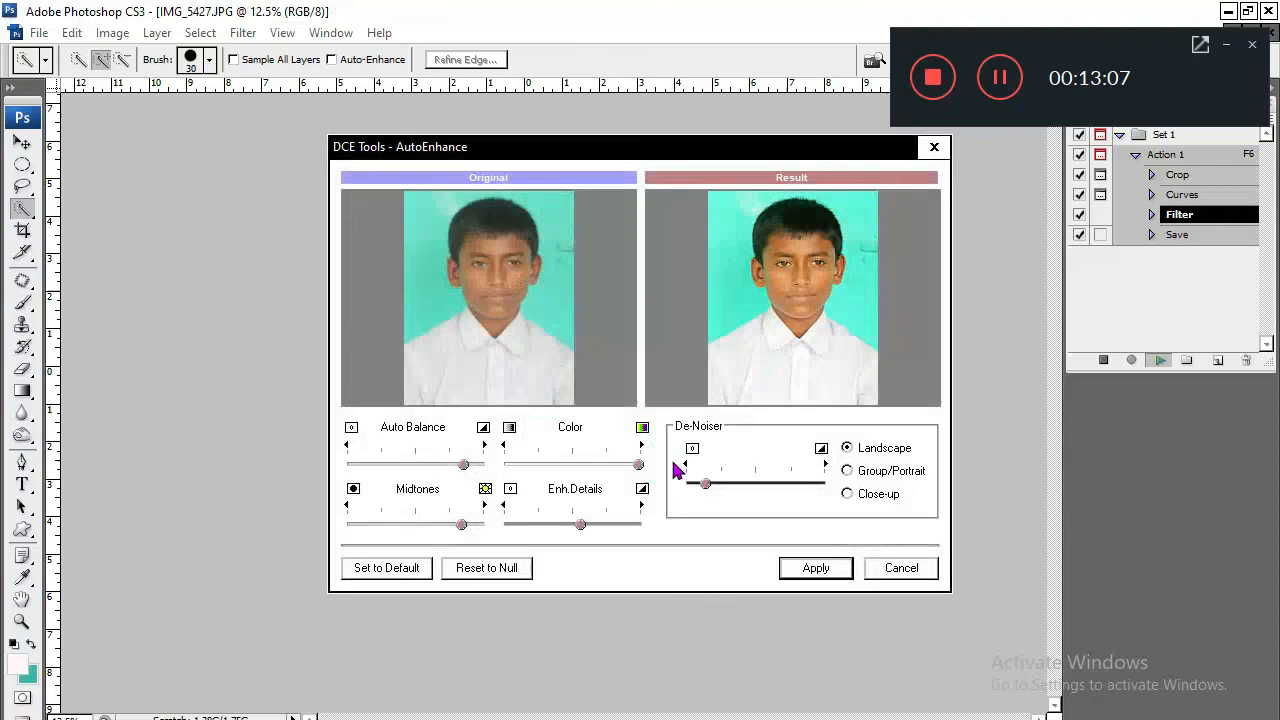
pyautogui.click(817, 568)
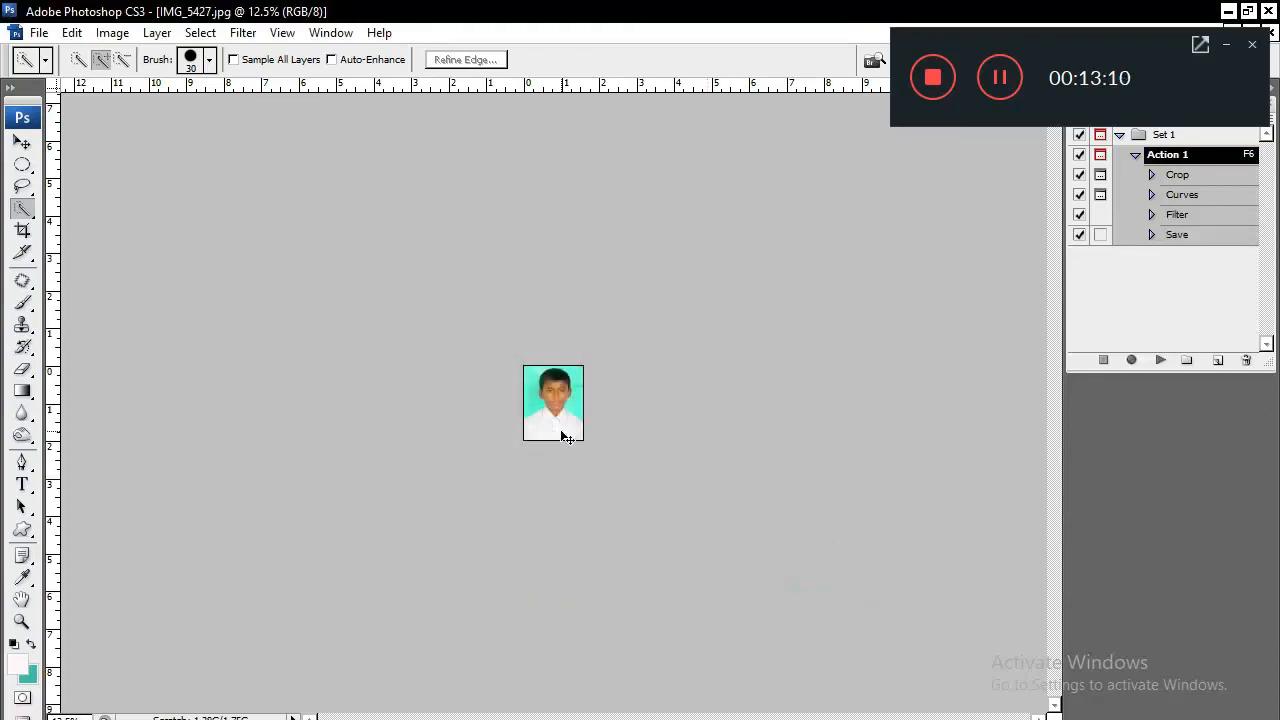